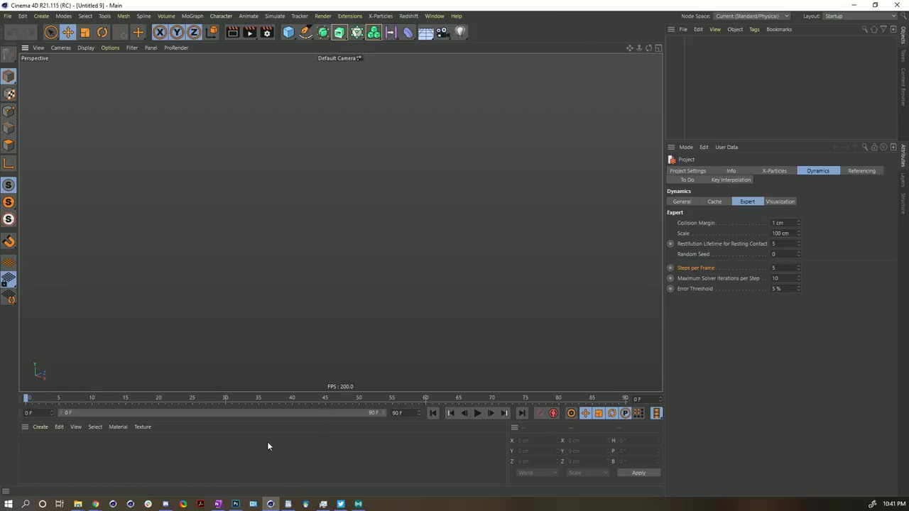
- Create a new material and import the RocketLassoLogo Illustrator file at scale 1 centimeter with Connect Splines enabled
left_click(175, 465)
double_click(167, 464)
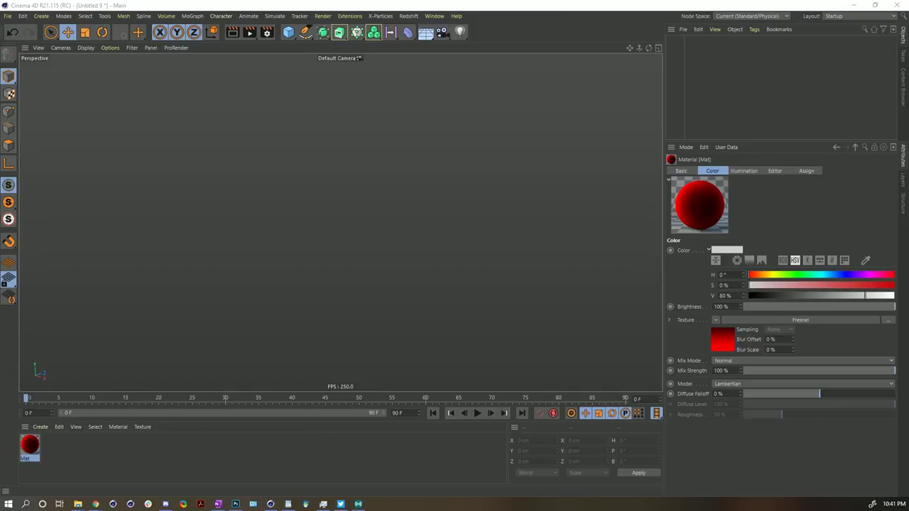
left_click_drag(77, 501, 292, 218)
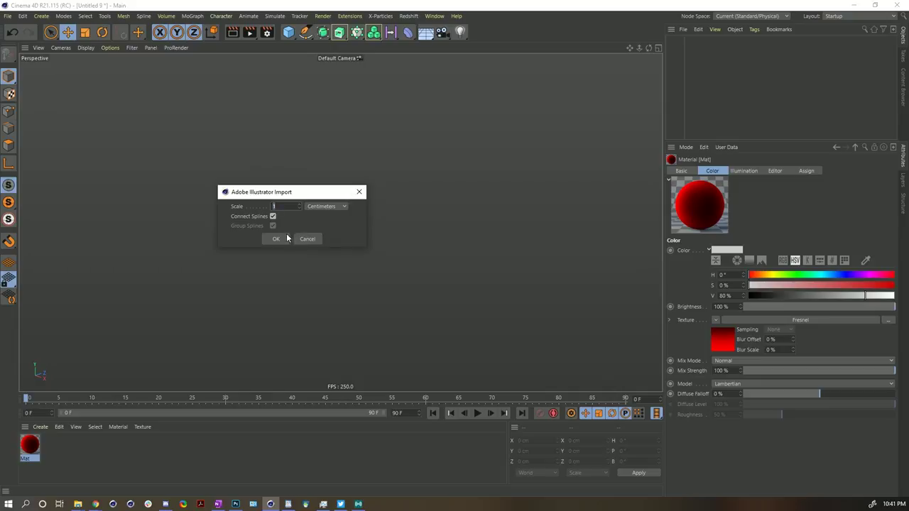
left_click(278, 239)
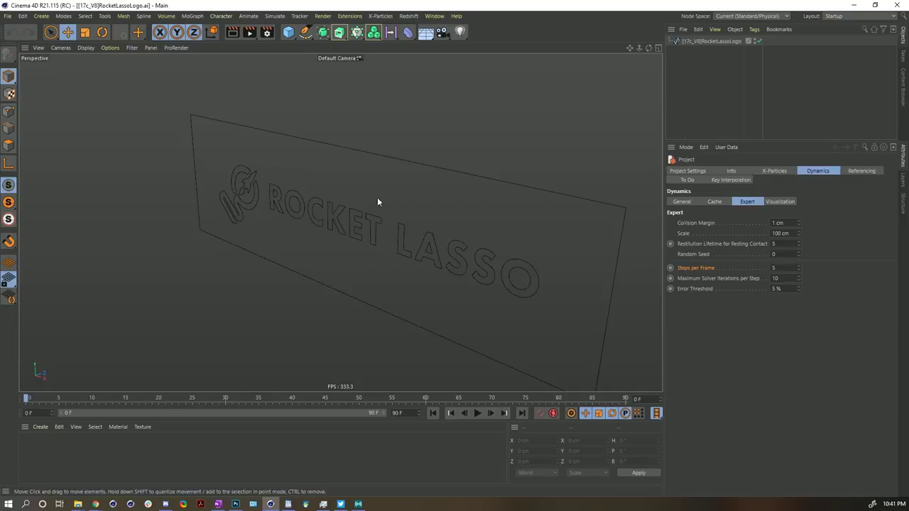
- Isolate the rocket icon in the logo spline by selecting its connected points, inverting the selection and deleting all other points
left_click(713, 41)
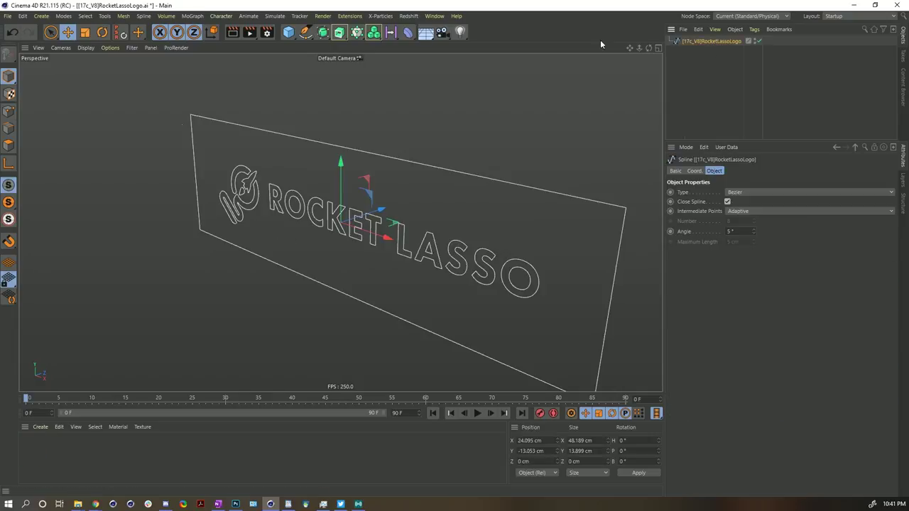
left_click(8, 111)
key("9")
scroll(260, 166, "up", 5)
left_click(213, 168)
key("u")
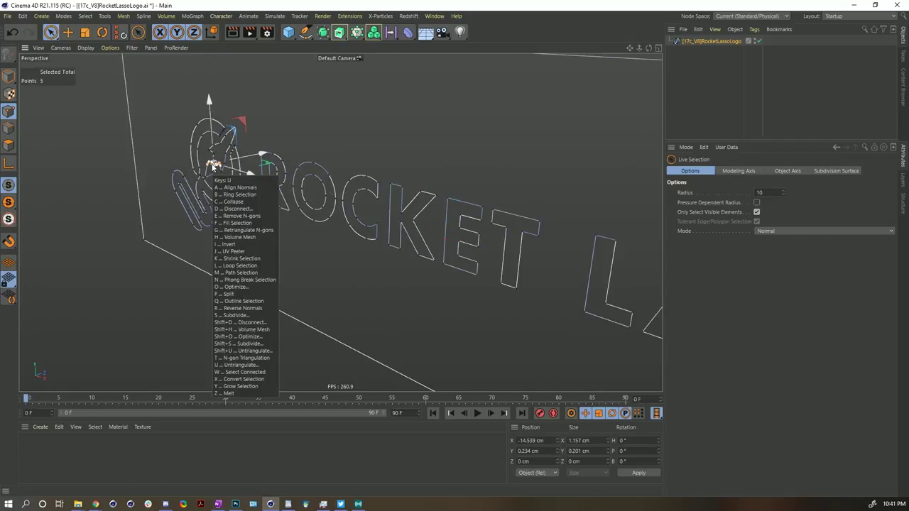
key("Escape")
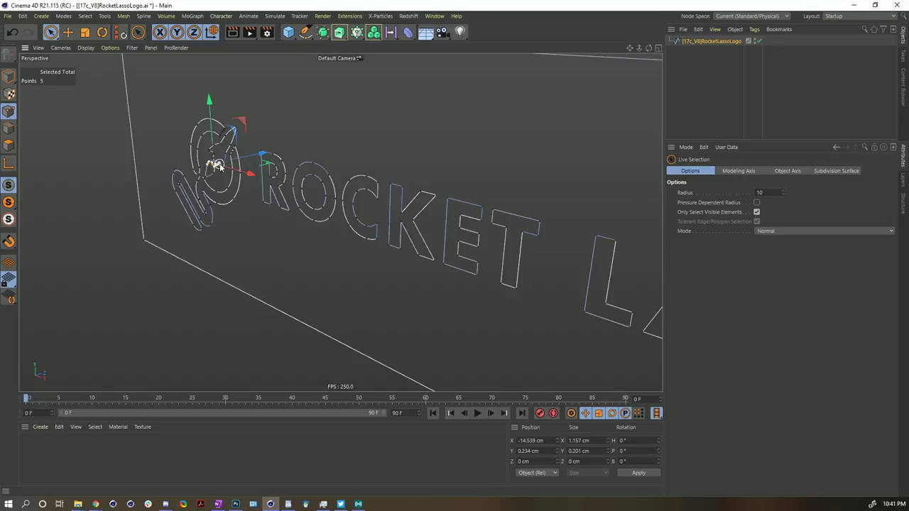
key("u")
key("w")
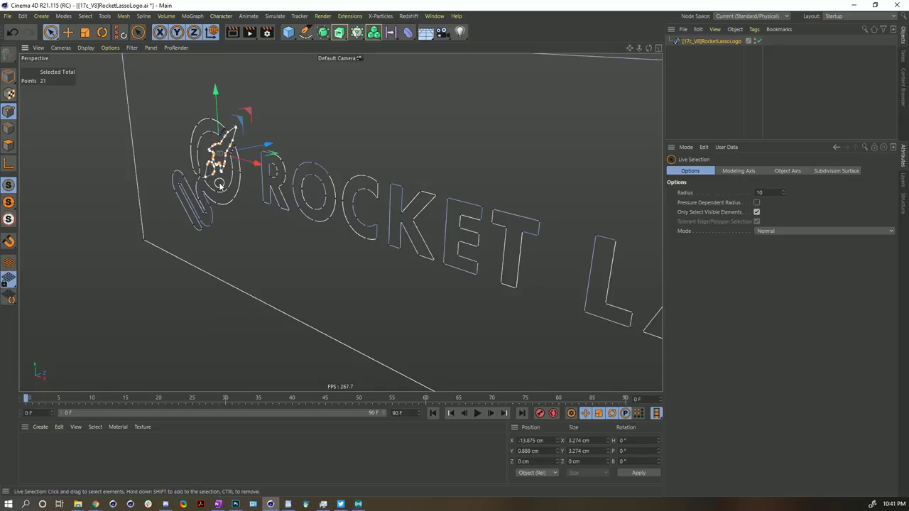
key("u")
key("i")
key("Delete")
- Center all remaining rocket points horizontally by setting their X position to 0 cm
key("ctrl+a")
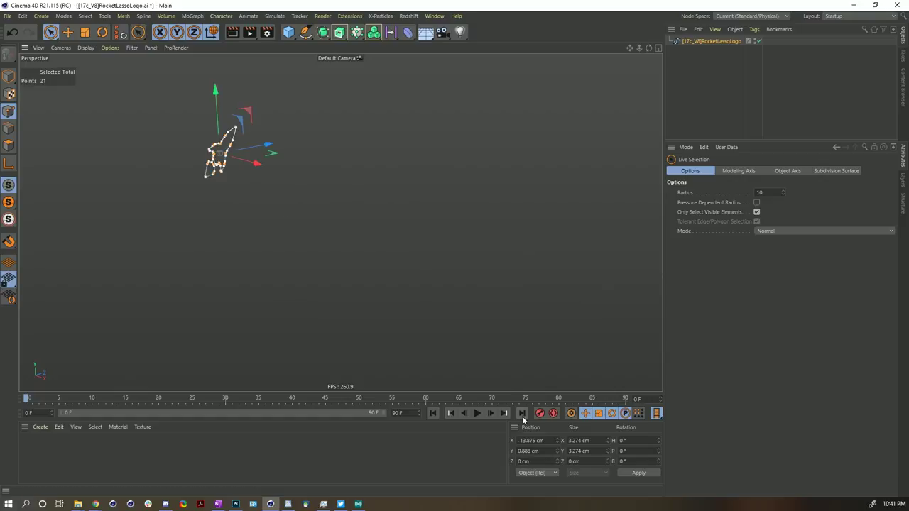
left_click(547, 441)
type("0")
key("Return")
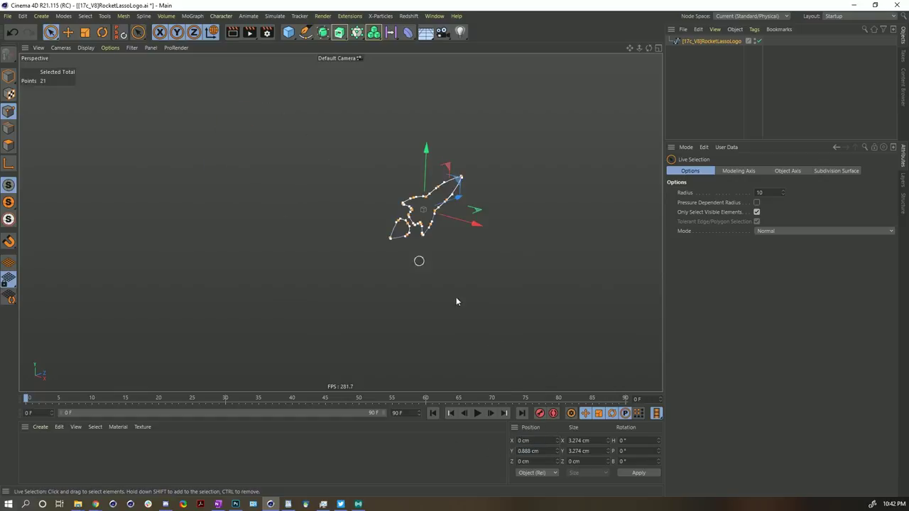
- Enlarge the rocket points by setting their X and Y size to 400 cm
left_click(579, 441)
type("40")
key("Escape")
double_click(593, 442)
type("400")
key("Tab")
type("400")
left_click(638, 473)
- Set the rocket spline object's X and Y position to 0 cm
left_click(9, 76)
key("h")
double_click(529, 441)
type("0")
key("Tab")
type("0")
key("Return")
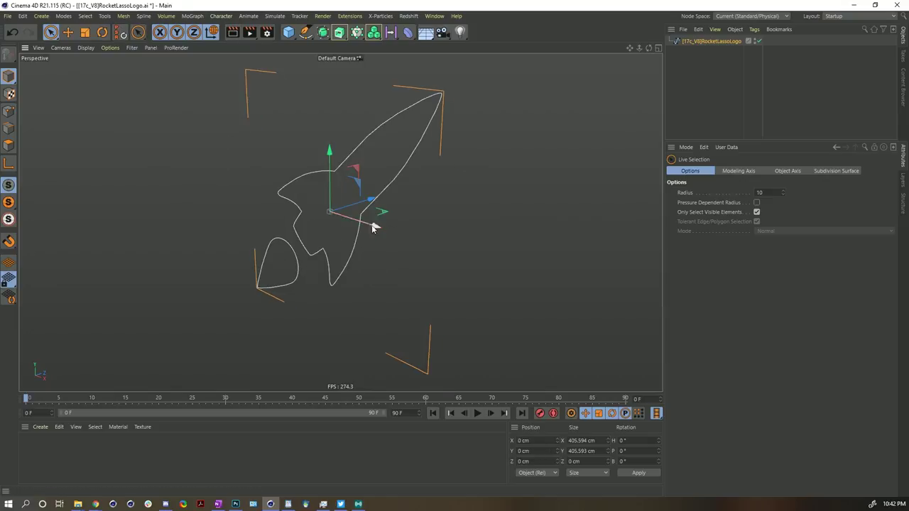
- Rotate the rocket spline to lie flat with a pitch of -90° and a bank of 45°
key("r")
left_click_drag(310, 201, 404, 283)
left_click_drag(336, 255, 311, 260)
- Realign only the spline's axis to the world by setting its pitch and bank to 0°
left_click(9, 163)
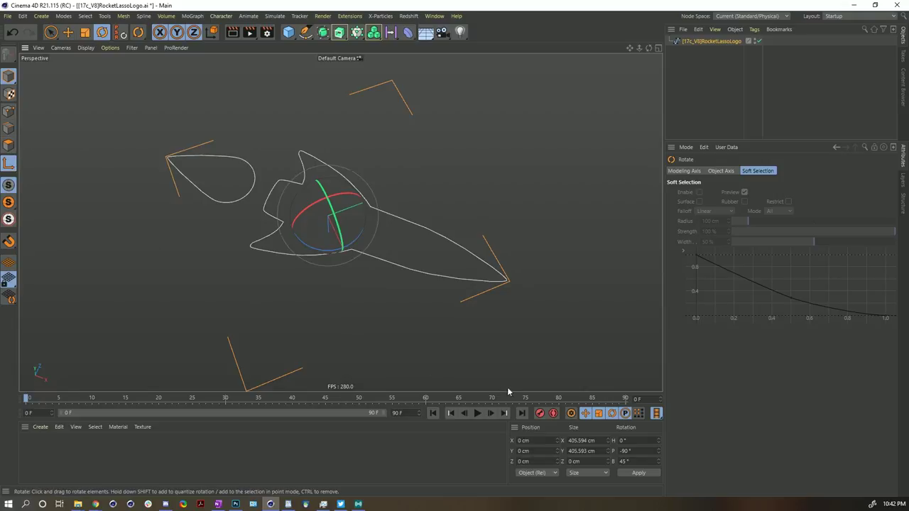
double_click(624, 462)
type("0")
double_click(623, 451)
type("0")
key("Return")
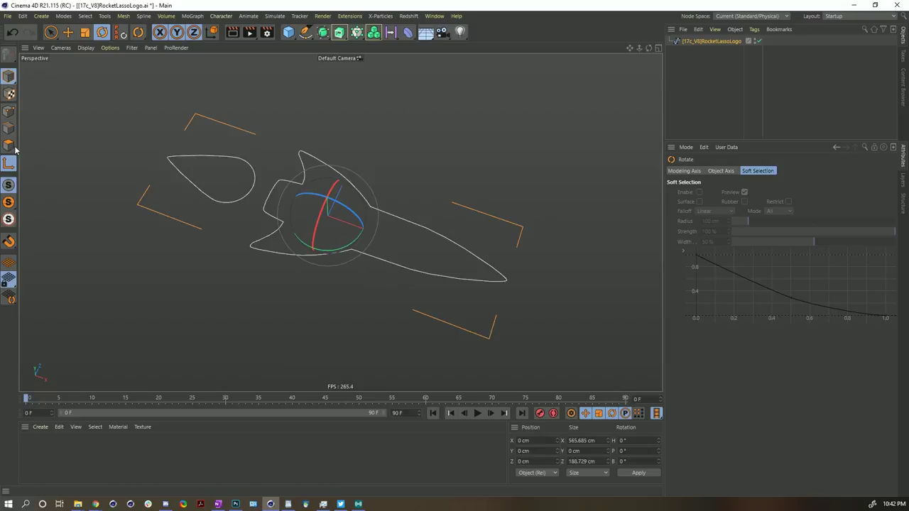
- Add an Extrude generator and make the rocket spline its child
left_click_drag(264, 236, 369, 188, "alt")
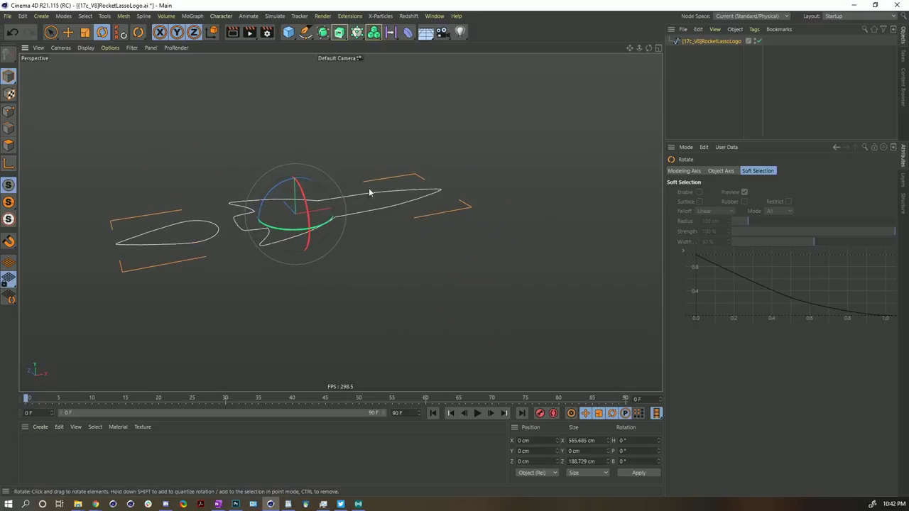
left_click(339, 32)
left_click_drag(700, 51, 686, 42)
left_click(687, 42)
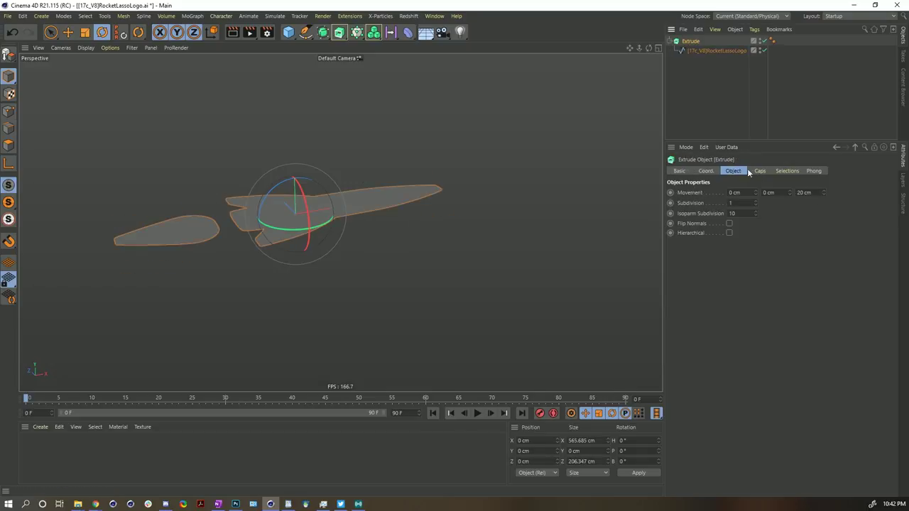
- Set the Extrude movement to 0 cm in Z and 100 cm in Y
double_click(803, 193)
type("0")
key("Return")
double_click(774, 192)
type("100")
key("Return")
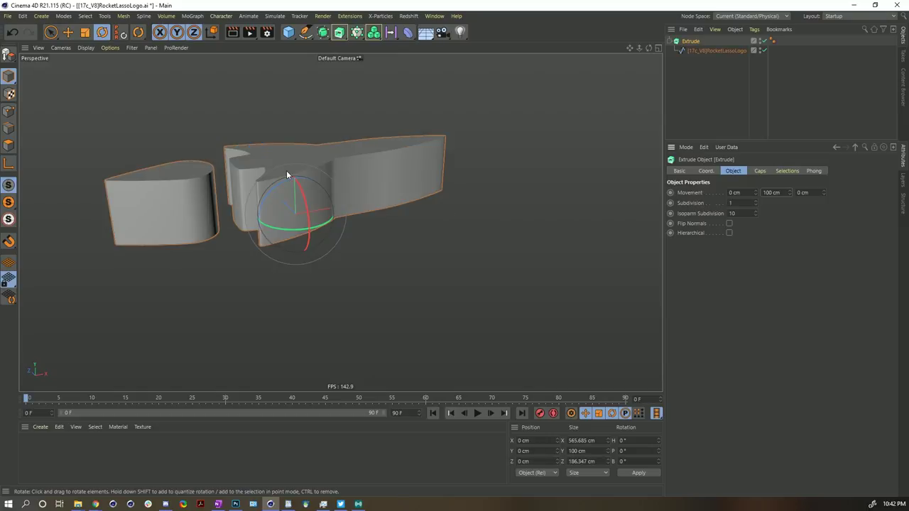
- Copy the Extrude object with its spline, close the imported logo document and paste it into the Untitled 9 project
left_click_drag(286, 171, 306, 235, "alt")
left_click(324, 446)
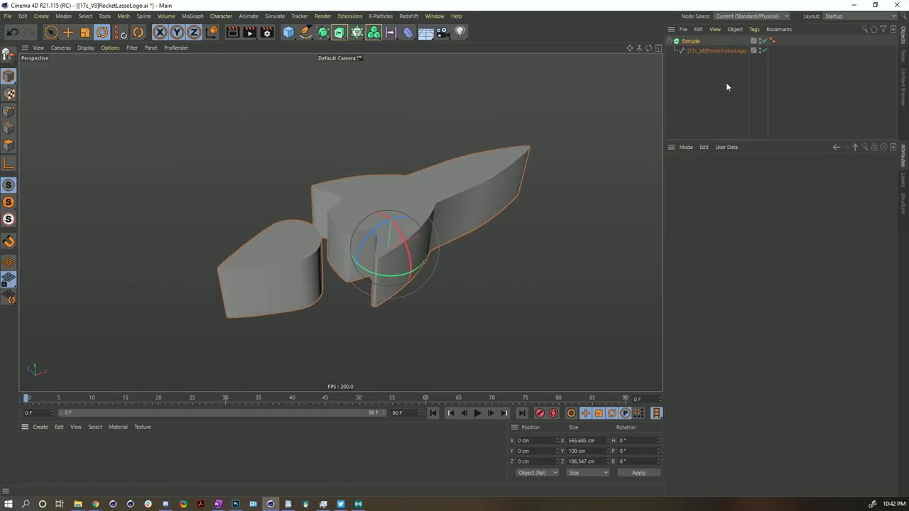
left_click(690, 42)
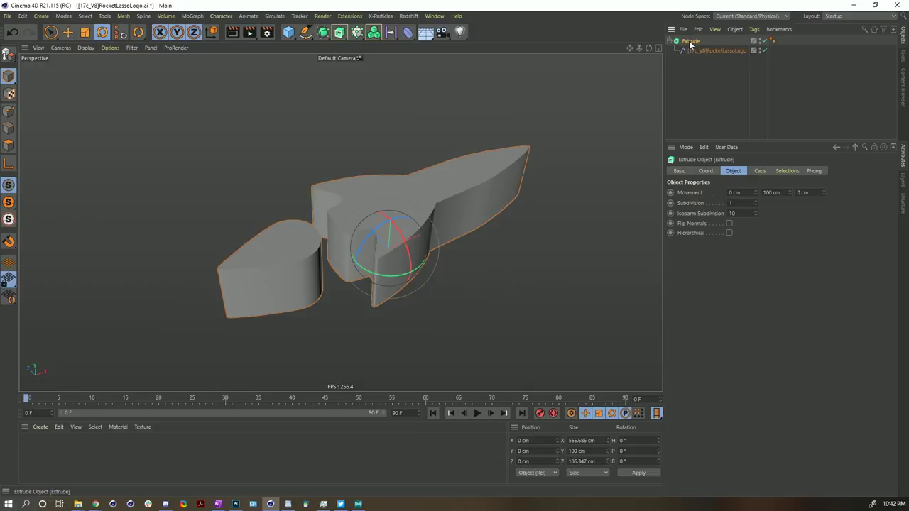
key("ctrl+F4")
left_click(468, 290)
key("ctrl+v")
- Add a Plane primitive to the scene with the extruded rocket
left_click_drag(347, 181, 438, 217, "alt")
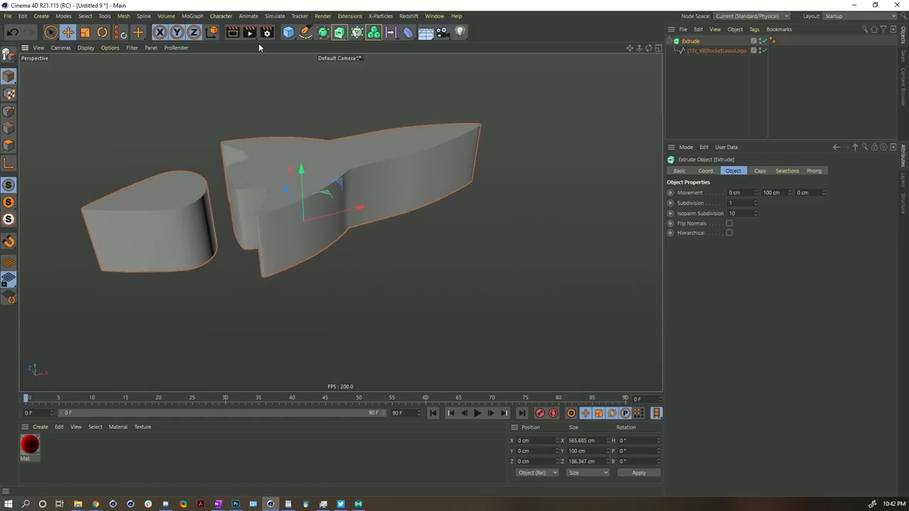
left_click_drag(288, 32, 361, 51)
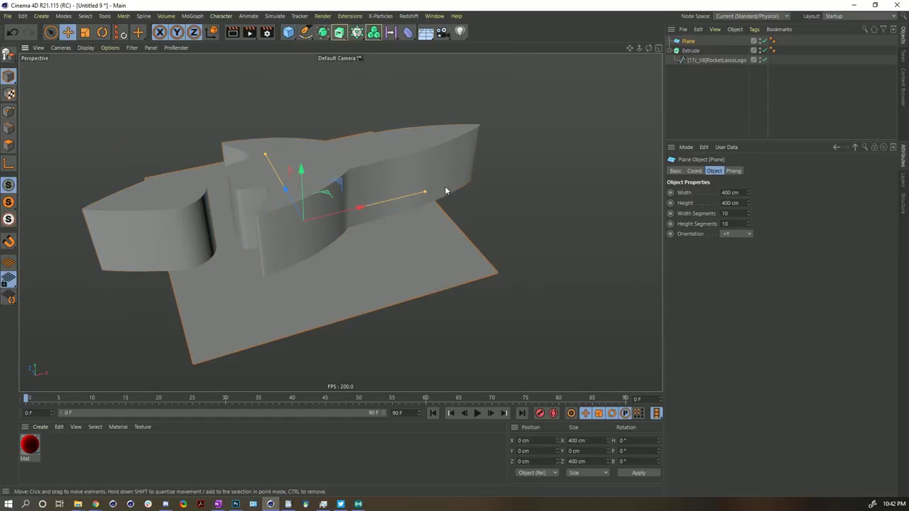
- Scale the rocket spline down to about 438 cm long and set the Extrude's Y movement to 75 cm
left_click(690, 49)
key("t")
left_click_drag(498, 89, 466, 154)
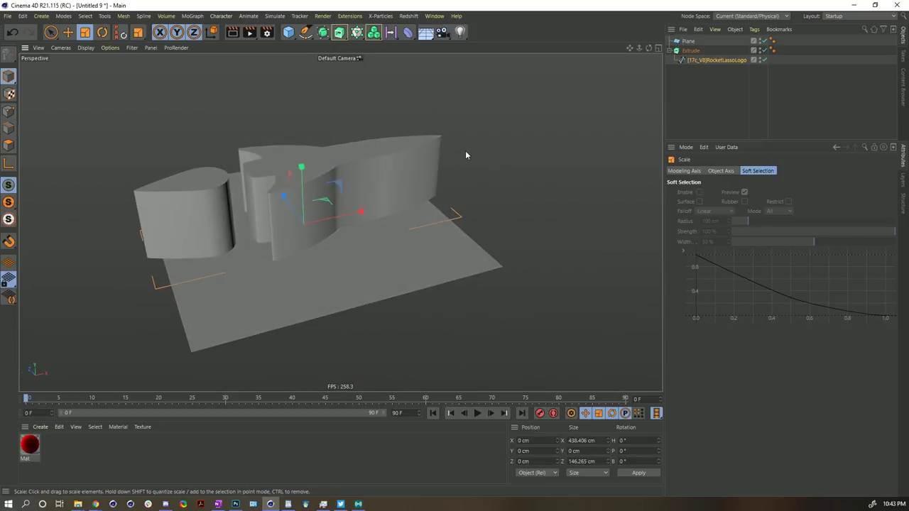
left_click(689, 52)
left_click(779, 193)
type("75")
key("Return")
- Apply the red material to the plane and give it 50 width segments and 1 height segment
left_click_drag(377, 175, 363, 214, "alt")
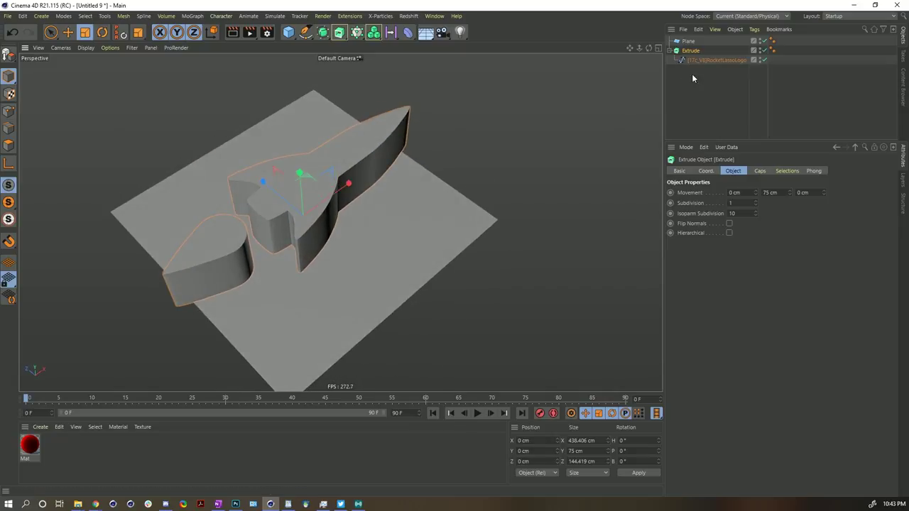
left_click_drag(30, 444, 329, 304)
left_click(688, 41)
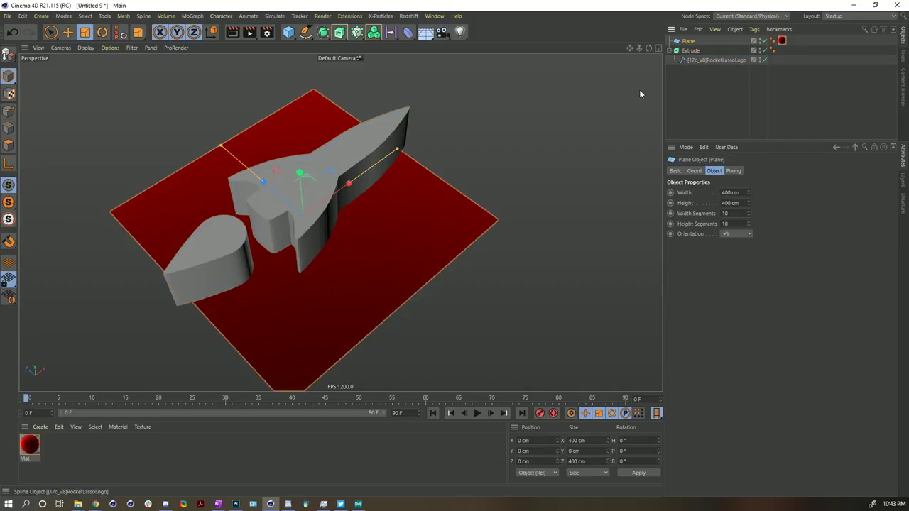
left_click(726, 213)
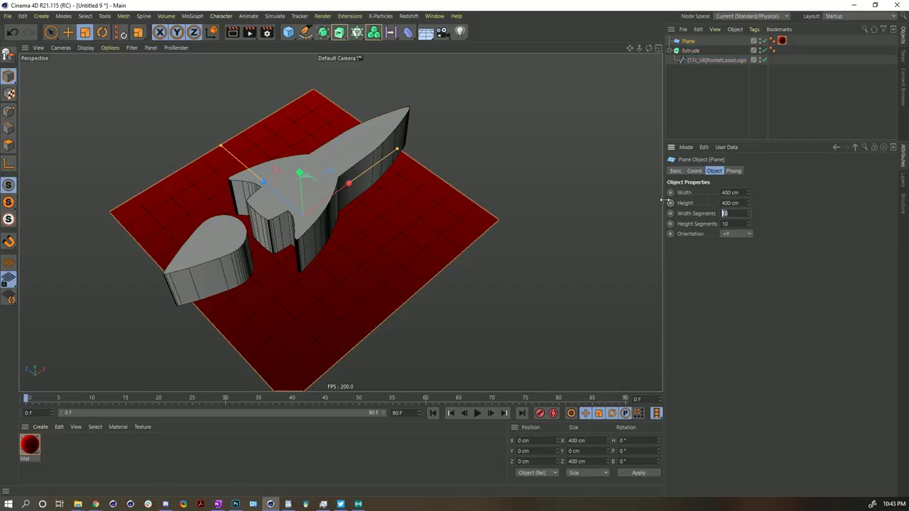
type("50")
key("Tab")
type("1")
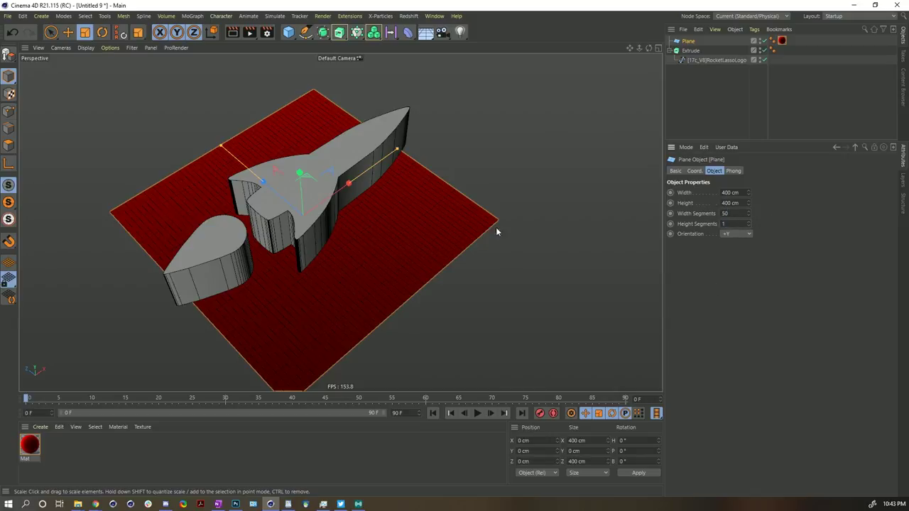
- Set the plane's height segments to 50
left_click(736, 234)
left_click(741, 271)
key("0")
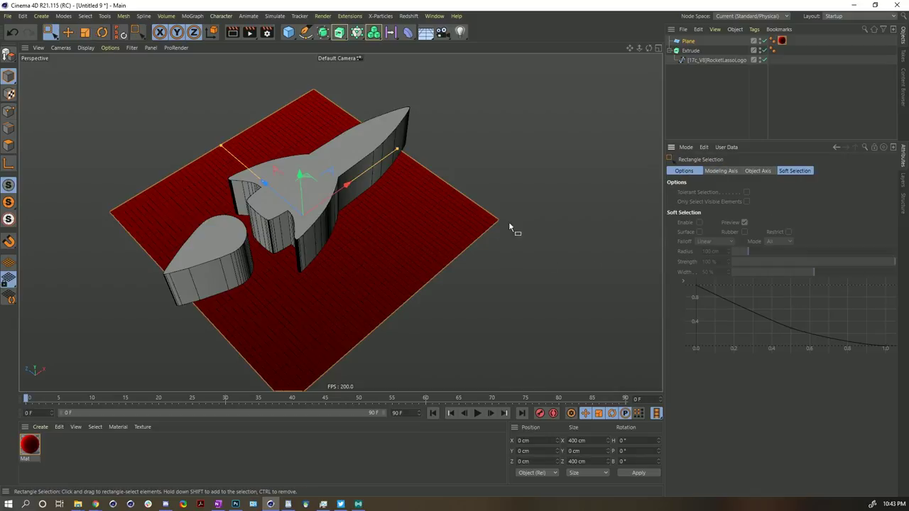
left_click(708, 40)
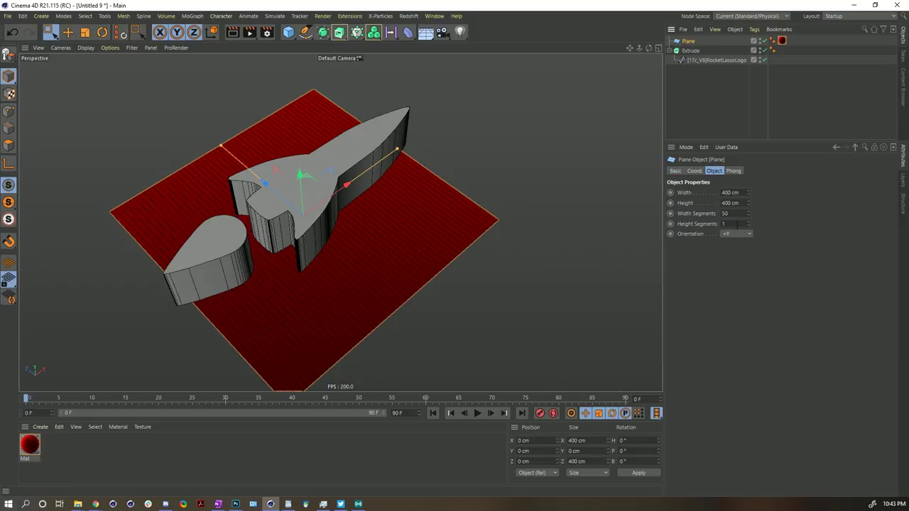
type("50")
key("Return")
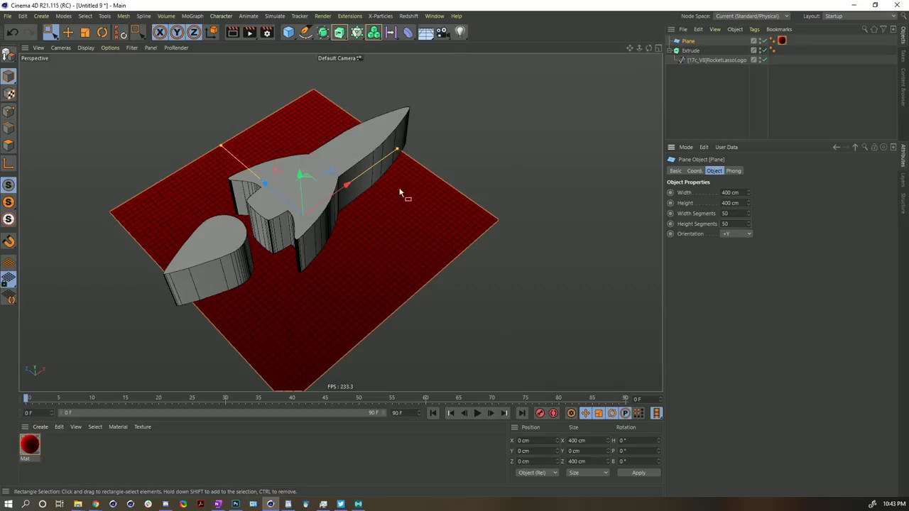
- Lower the extruded rocket below the plane by setting its Y position to -80 cm
left_click_drag(308, 211, 333, 213, "alt")
left_click(690, 50)
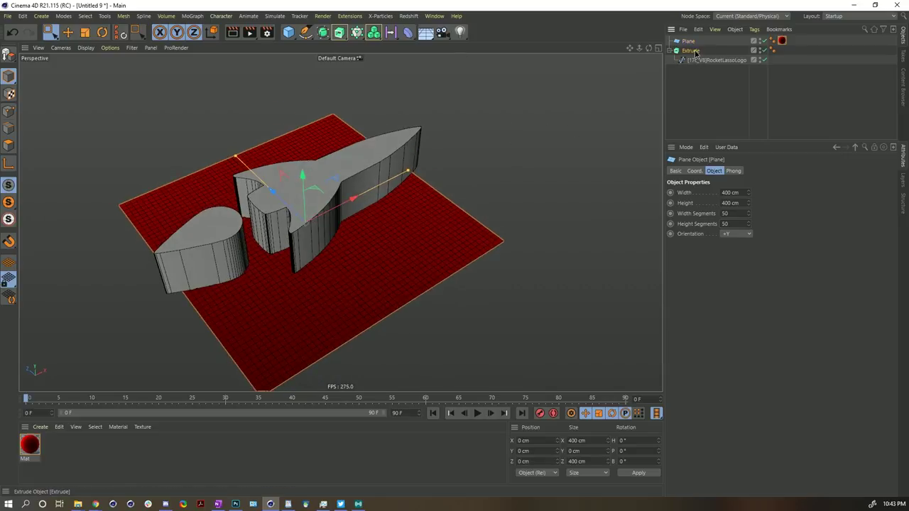
left_click_drag(305, 176, 302, 207)
left_click(529, 451)
type("-80")
key("Return")
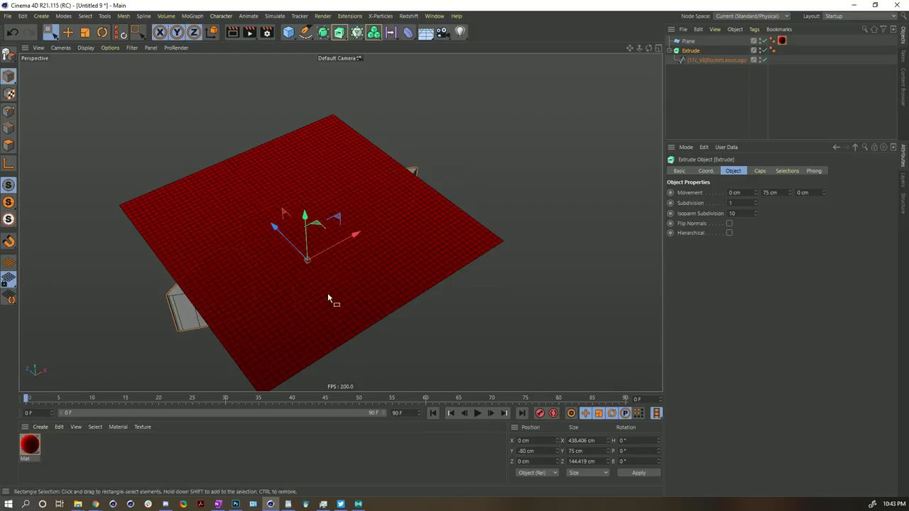
- Rename the Plane object as Cloth
mouse_move(376, 348)
left_mouse_down("alt")
mouse_move(387, 312)
mouse_move(372, 354)
mouse_move(365, 352)
left_mouse_up("alt")
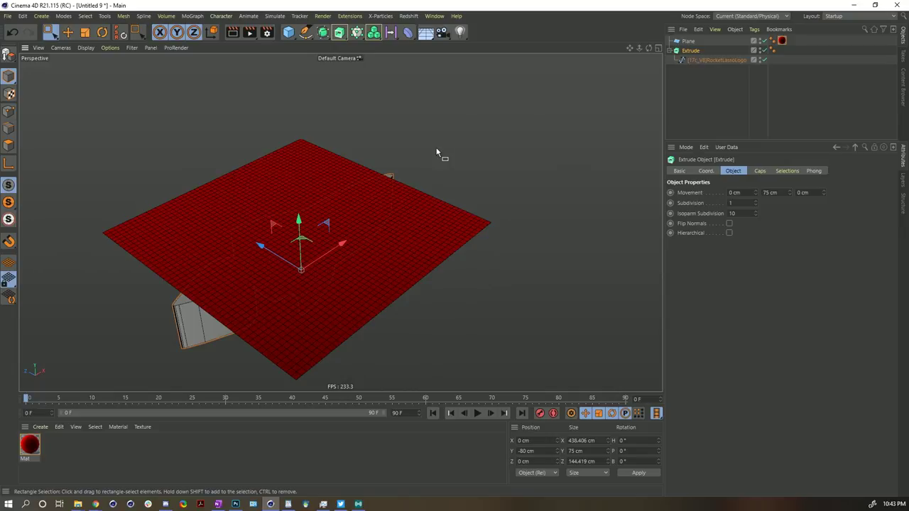
left_click_drag(358, 228, 328, 226, "alt")
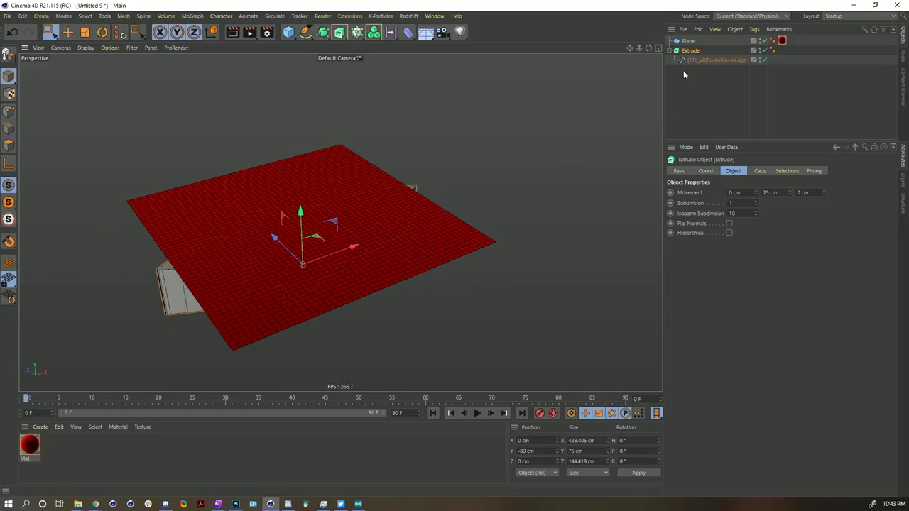
left_click(703, 42)
double_click(695, 41)
type("Cloth")
key("Return")
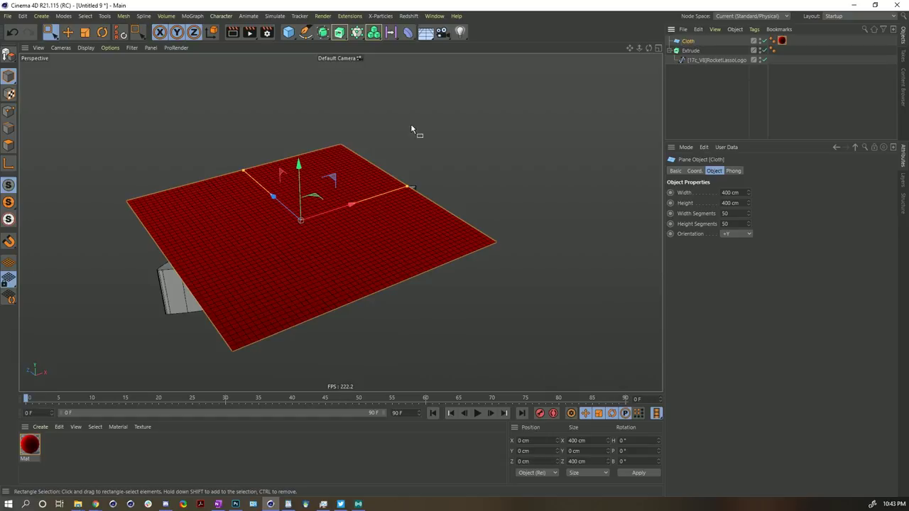
- Add a Floor object and set its Y position to -80 cm
left_click(425, 32)
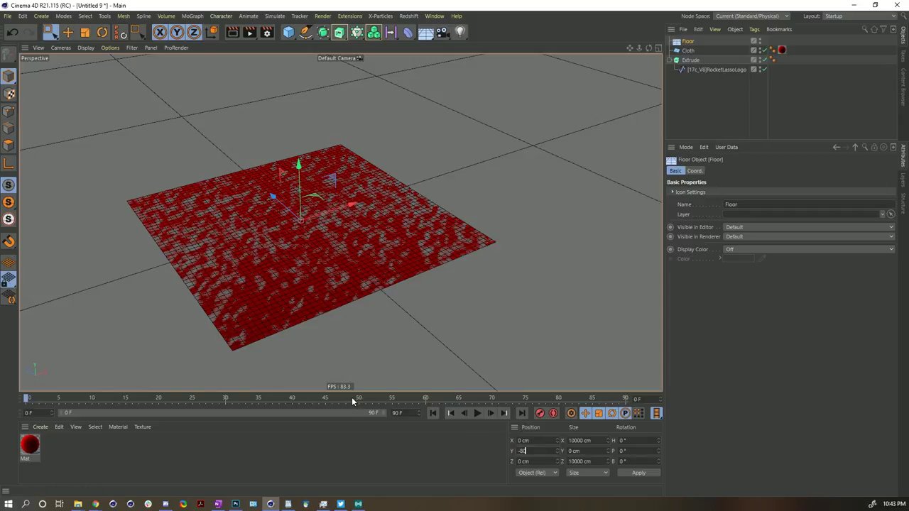
key("Return")
- Narrow the Cloth plane to a height of about 123 cm so it forms a strip over the rocket
left_click_drag(336, 230, 345, 247, "alt")
left_click(406, 187)
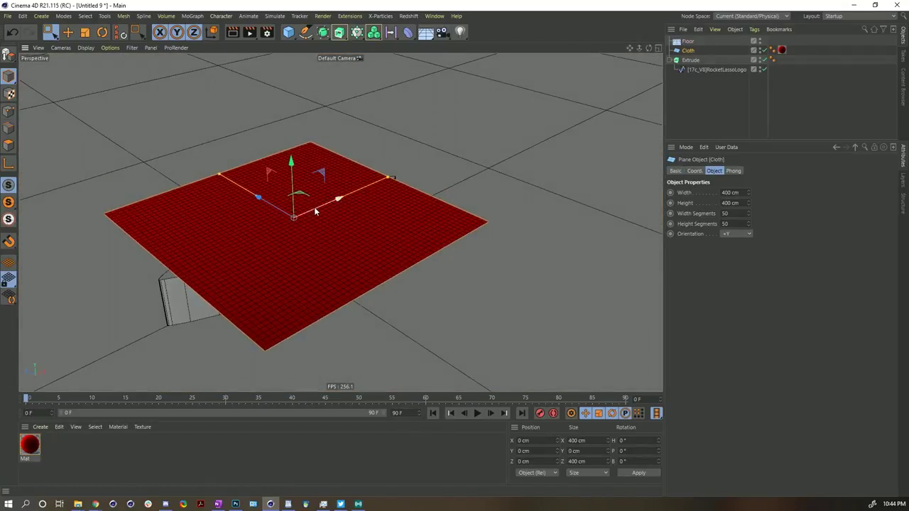
left_click_drag(219, 175, 272, 255)
left_click_drag(279, 191, 284, 206)
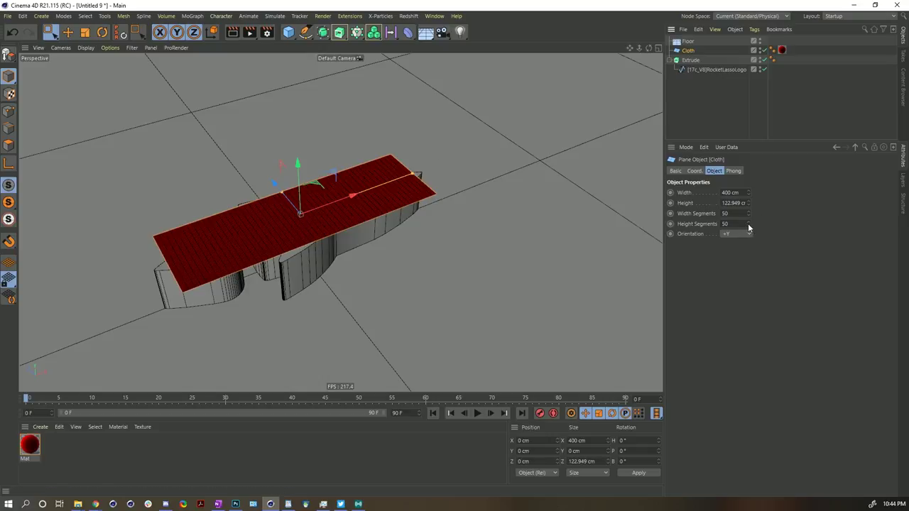
- Reduce the Cloth plane's height segments to 14 so its polygons are roughly square
left_click_drag(748, 224, 734, 225)
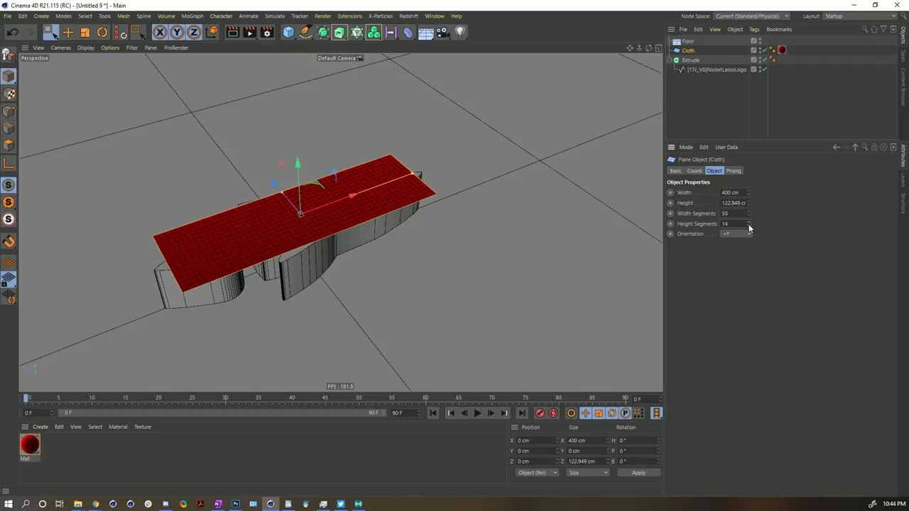
scroll(362, 234, "up", 3)
middle_click_drag(365, 217, 468, 224, "alt")
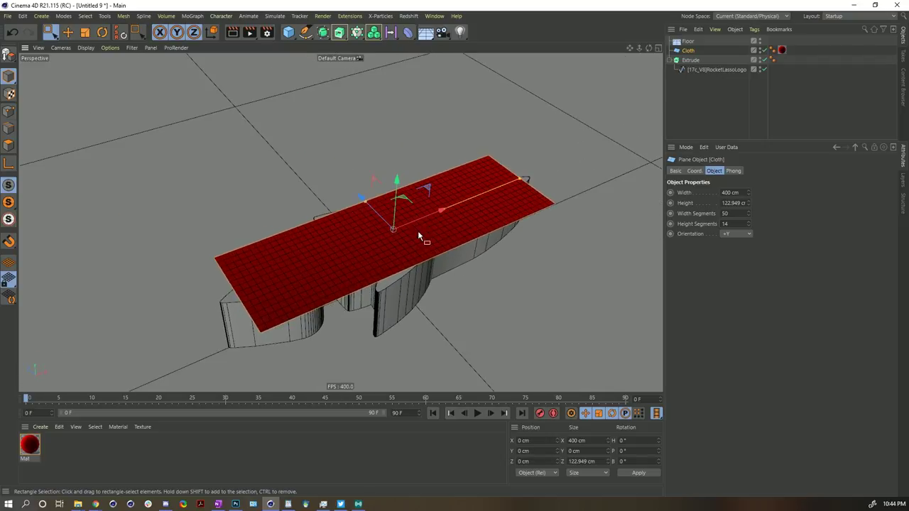
left_click_drag(417, 236, 659, 191, "alt")
left_click_drag(404, 239, 416, 255, "alt")
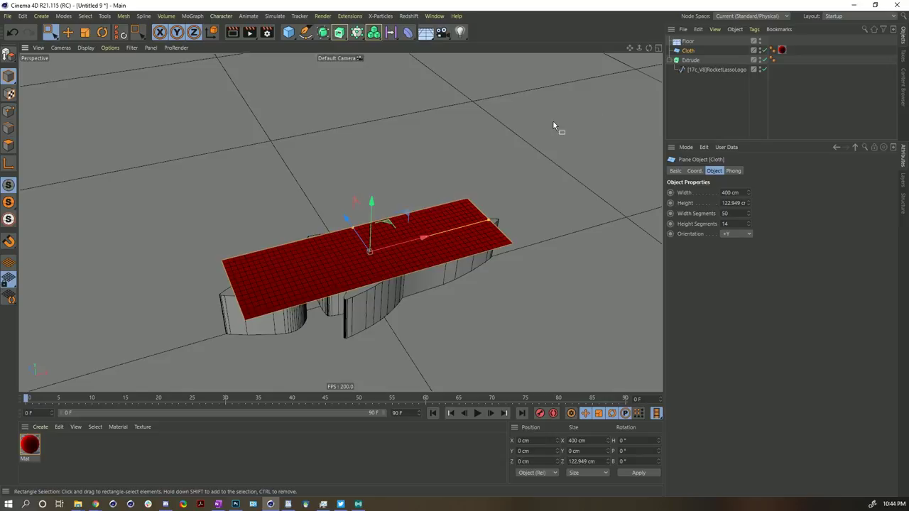
- Add a Collider Body simulation tag to the Floor object
right_click(678, 52)
left_click(672, 55)
left_click(687, 42)
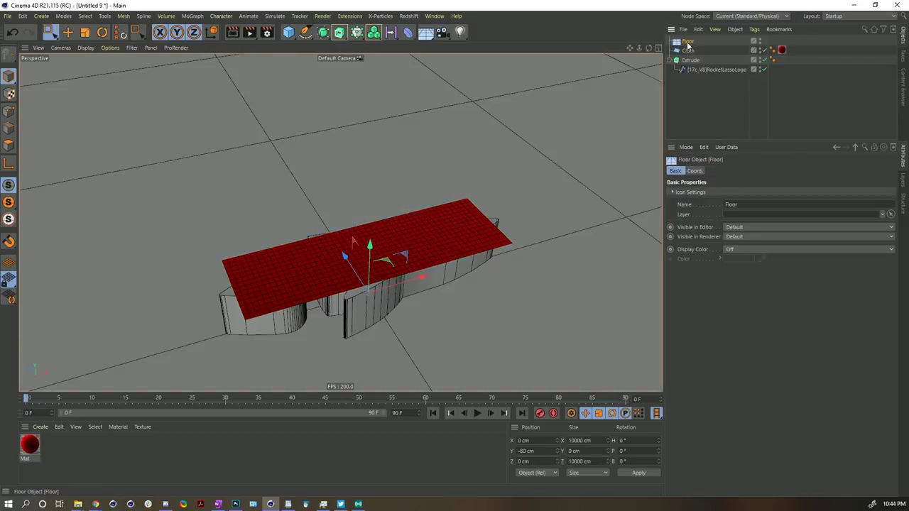
right_click(686, 43)
mouse_move(734, 134)
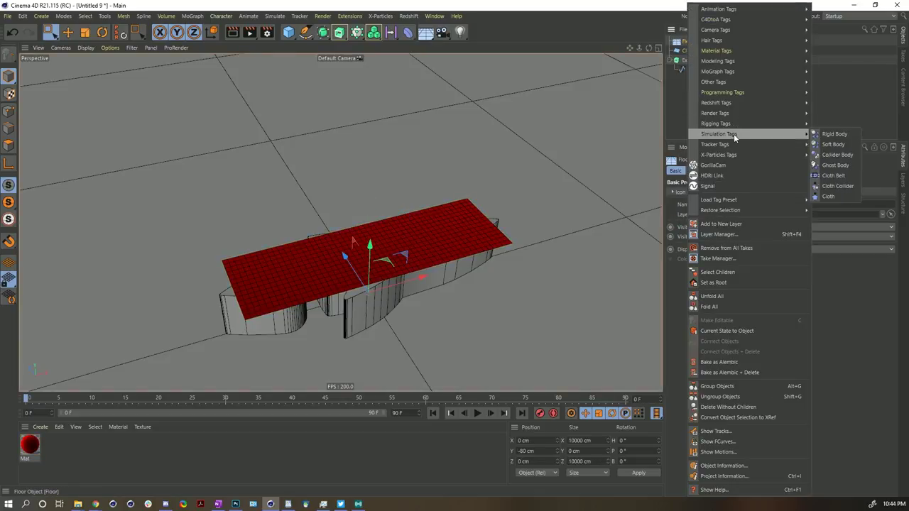
left_click(838, 155)
- Add a Collider Body simulation tag to the Extrude object and check its collision settings
left_click(688, 61)
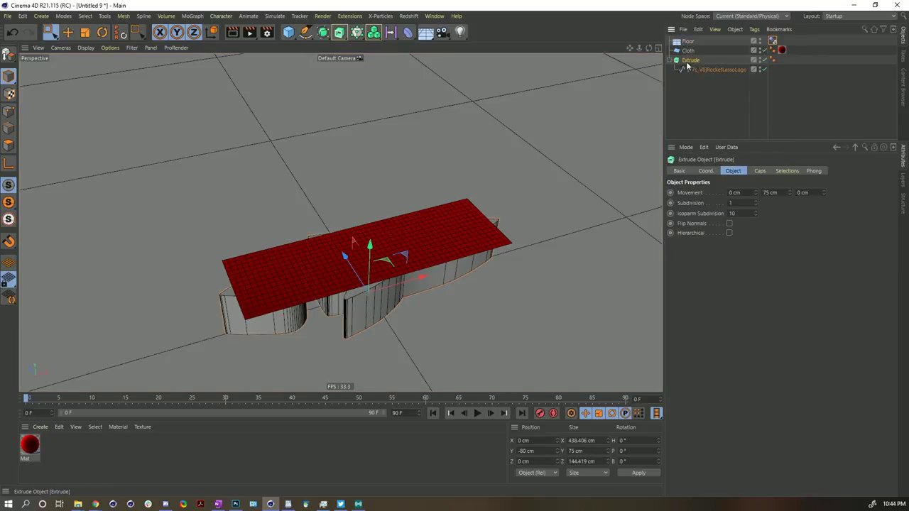
right_click(689, 62)
mouse_move(730, 135)
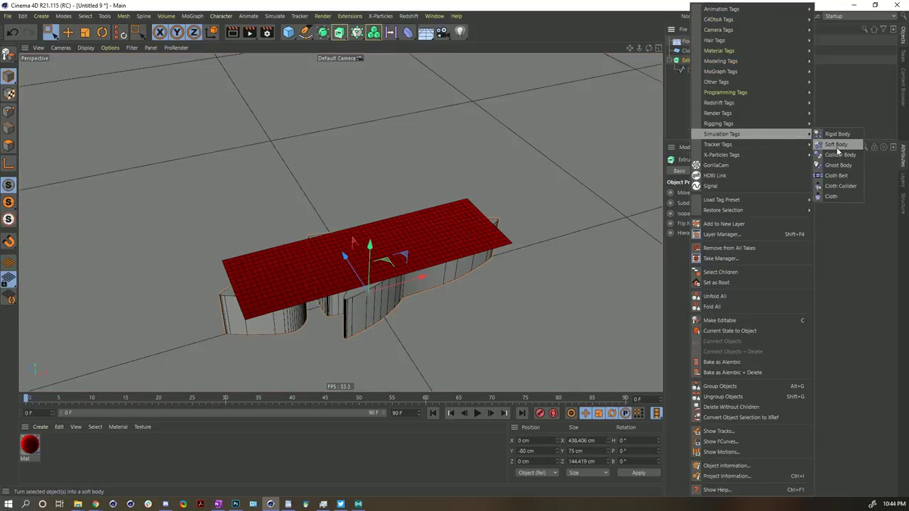
left_click(824, 146)
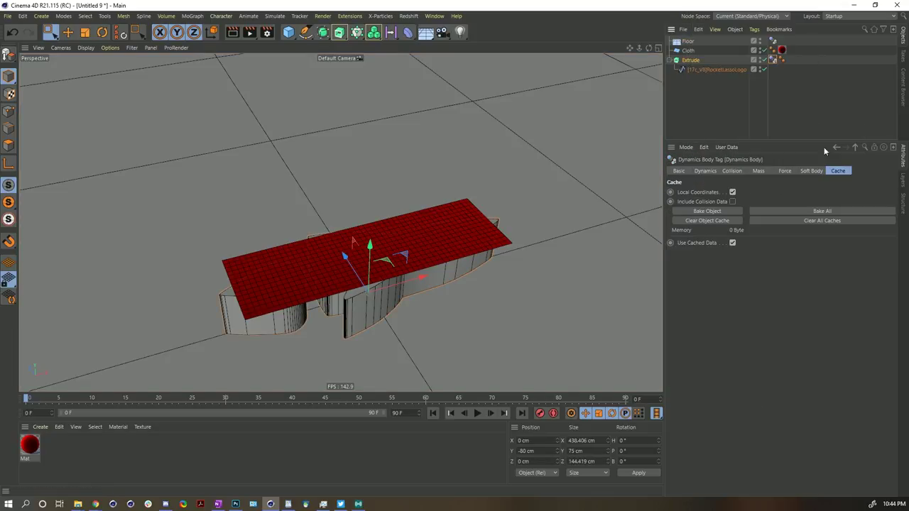
left_click(731, 172)
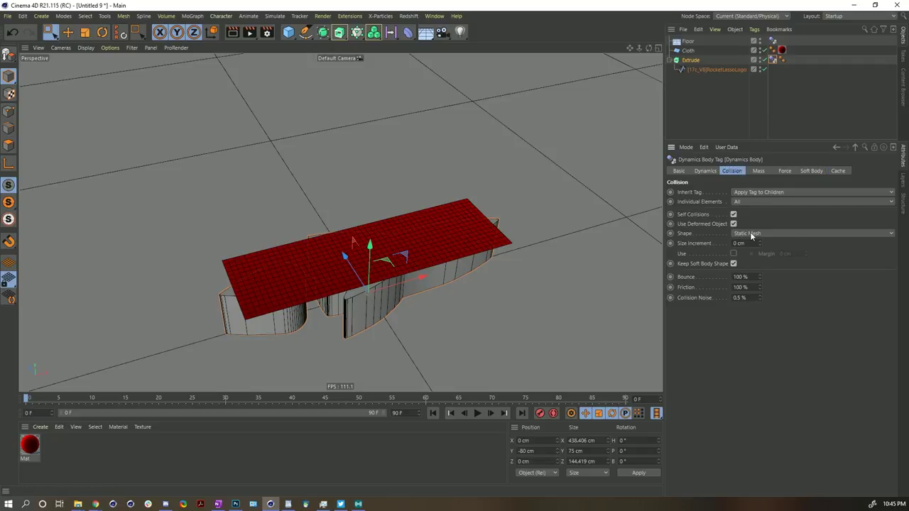
- Move the Cloth object to the top of the object hierarchy and add a Soft Body simulation tag to it
left_click(685, 51)
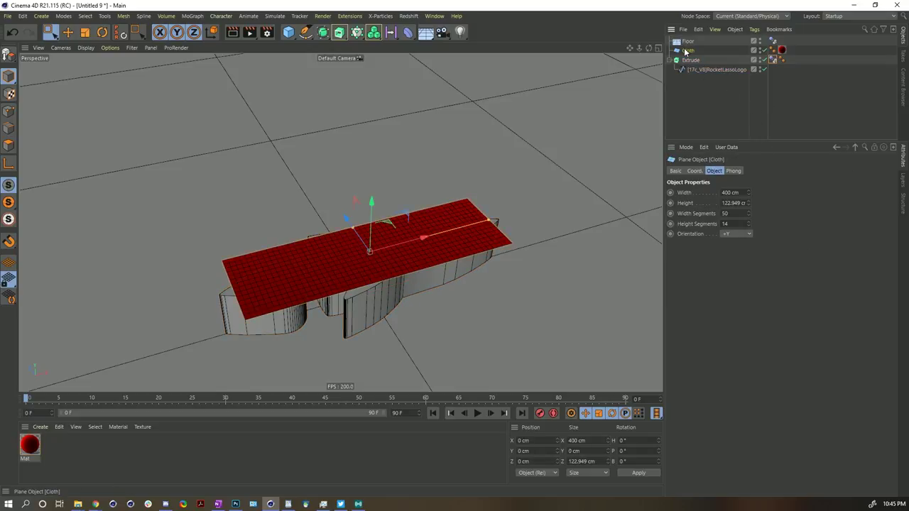
left_click_drag(686, 52, 688, 41)
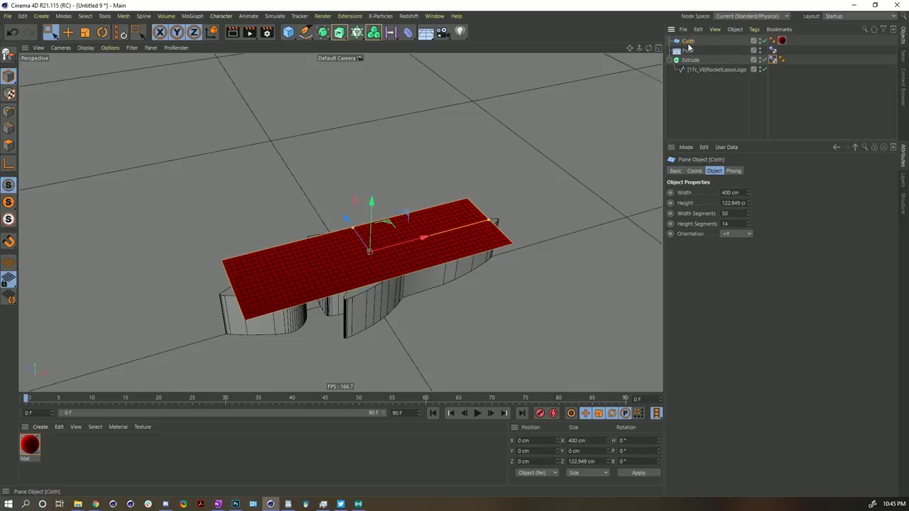
right_click(689, 41)
mouse_move(732, 135)
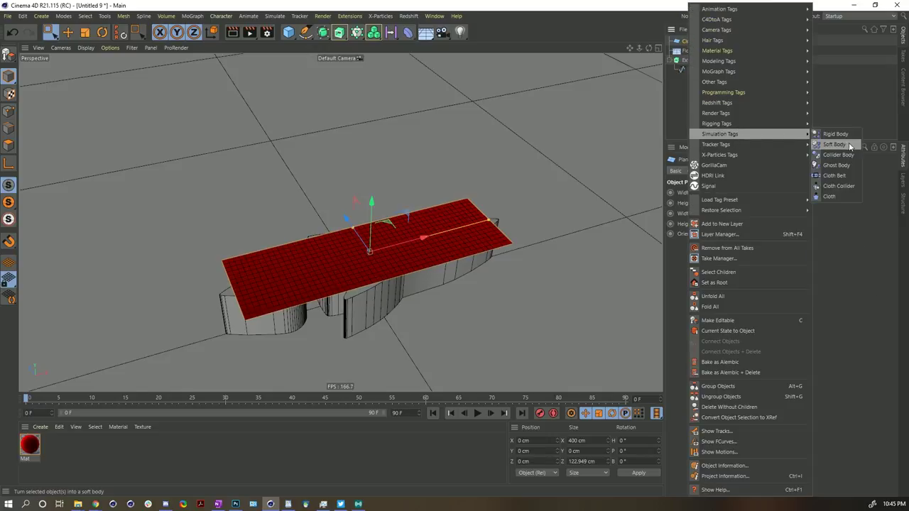
left_click(842, 146)
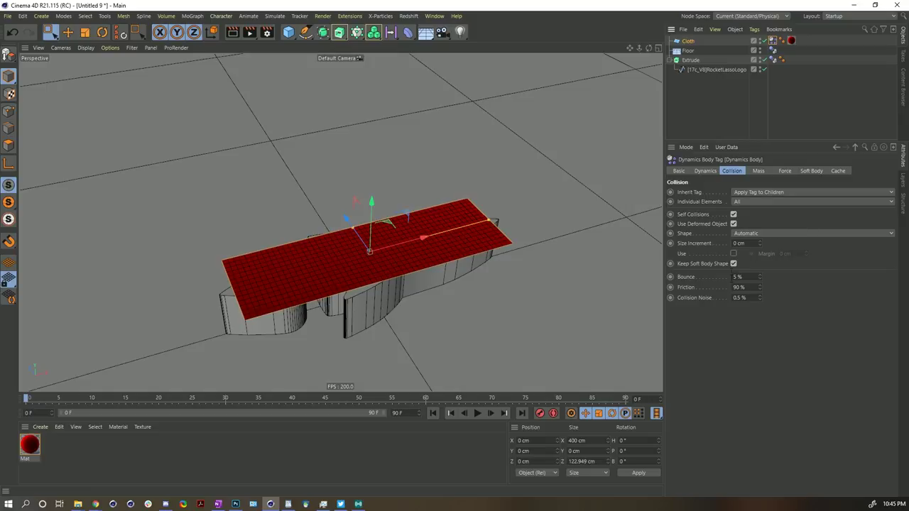
- Set bounce to 0% and friction to 222% on the dynamics tags of Cloth, Floor and Extrude together
left_click(748, 278)
left_click_drag(767, 137, 781, 37)
left_click(746, 258)
type("0")
left_click(749, 269)
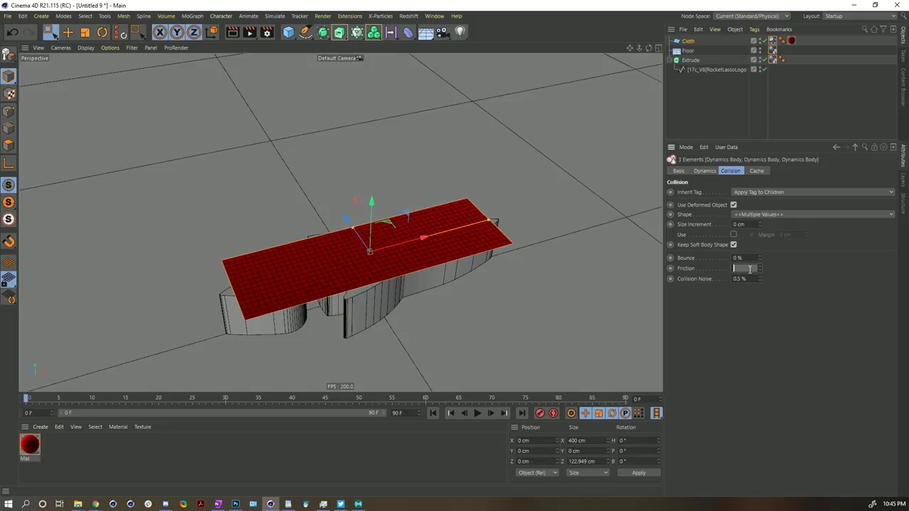
type("222")
key("Return")
- Set the Cloth tag's aerodynamic drag and lift to 50% each and enable Two-Sided
left_click(772, 41)
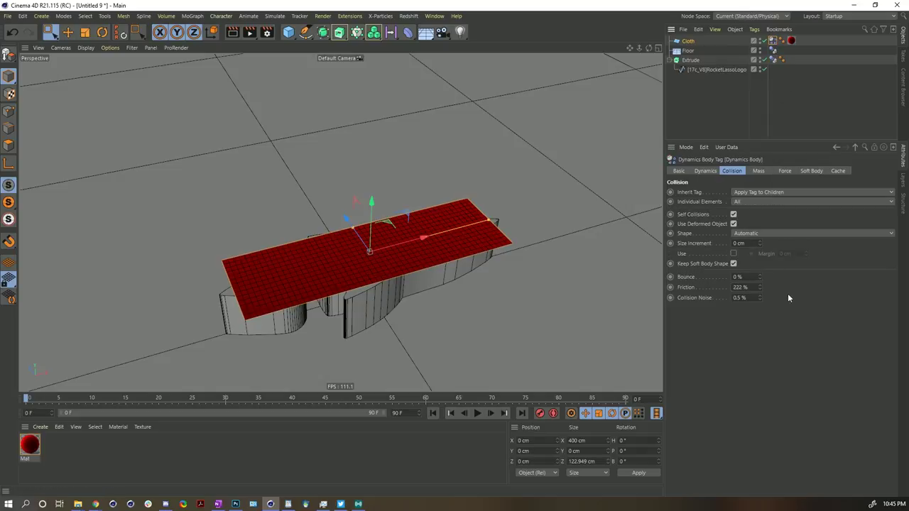
left_click(777, 172)
left_click(730, 311)
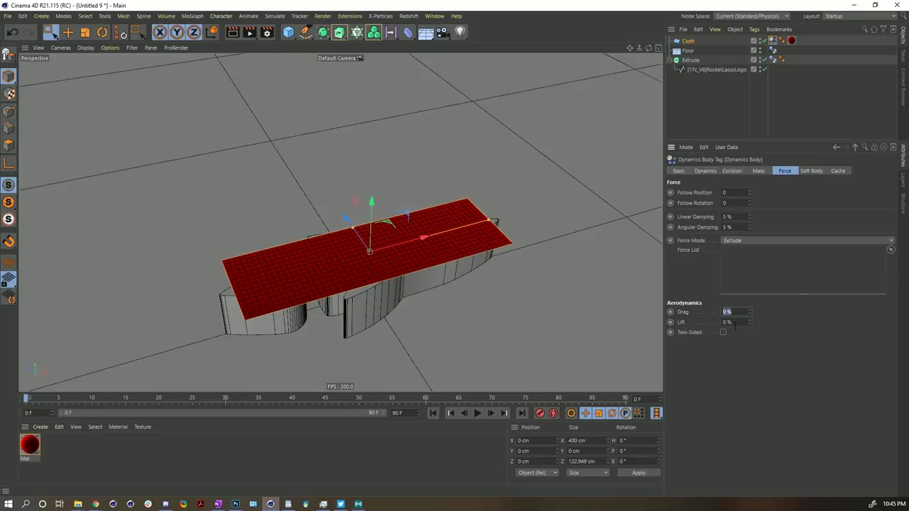
type("50")
left_click(740, 322)
type("50")
key("Return")
left_click(723, 332)
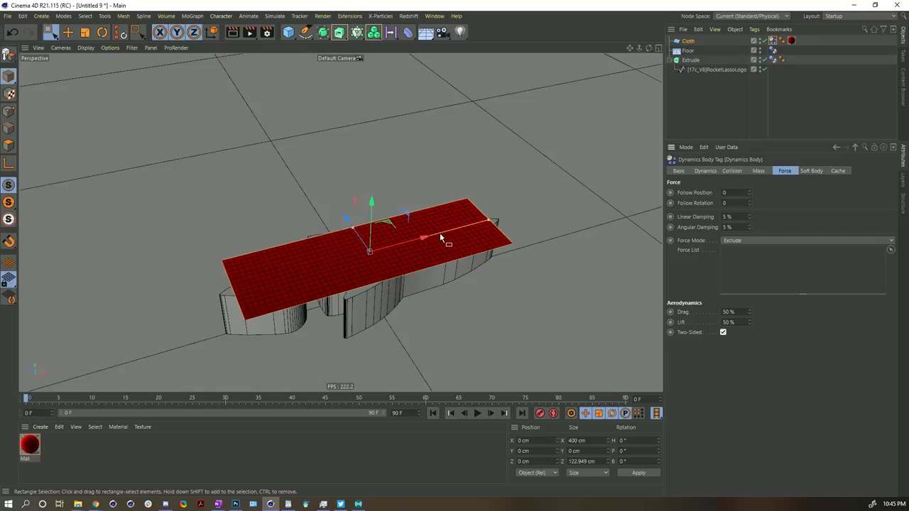
- In the Cloth's soft body springs, set structural, shear and flexion damping to 0% and flexion to 5
left_click(803, 171)
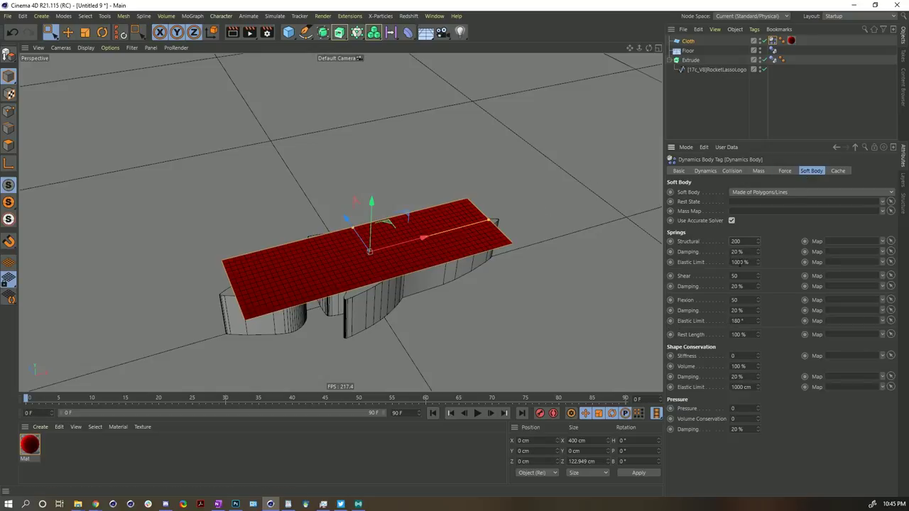
left_click(734, 252)
type("0")
key("Return")
left_click(736, 286)
type("0")
key("Return")
left_click(736, 300)
type("5")
key("Tab")
type("0")
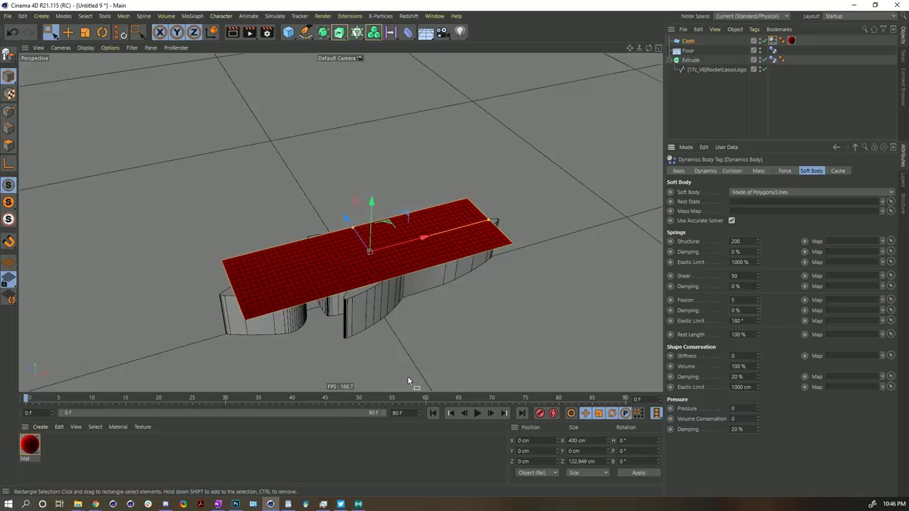
- Play the simulation to preview the cloth falling onto the rocket, and return to the first frame
left_click(477, 414)
left_click(477, 414)
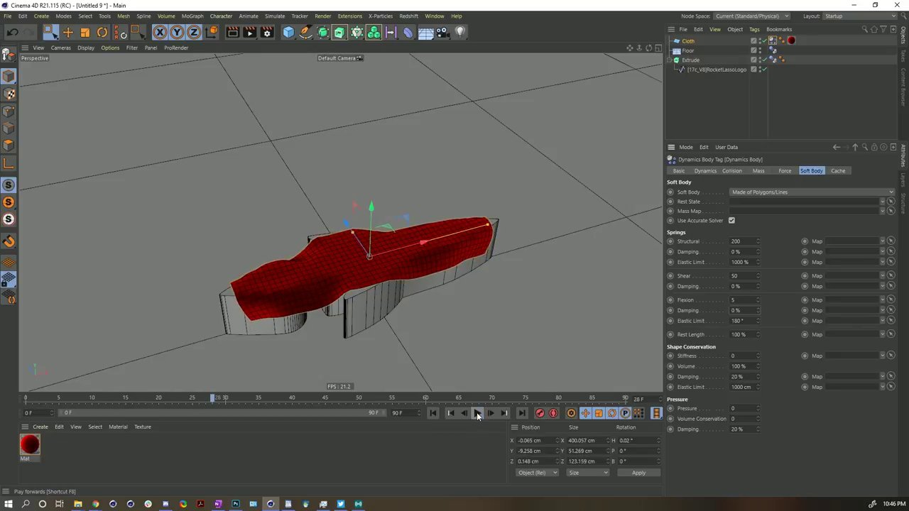
left_click(432, 413)
- Duplicate the Cloth object below the Extrude as a backup and disable the copy
left_click_drag(687, 41, 706, 78, "ctrl")
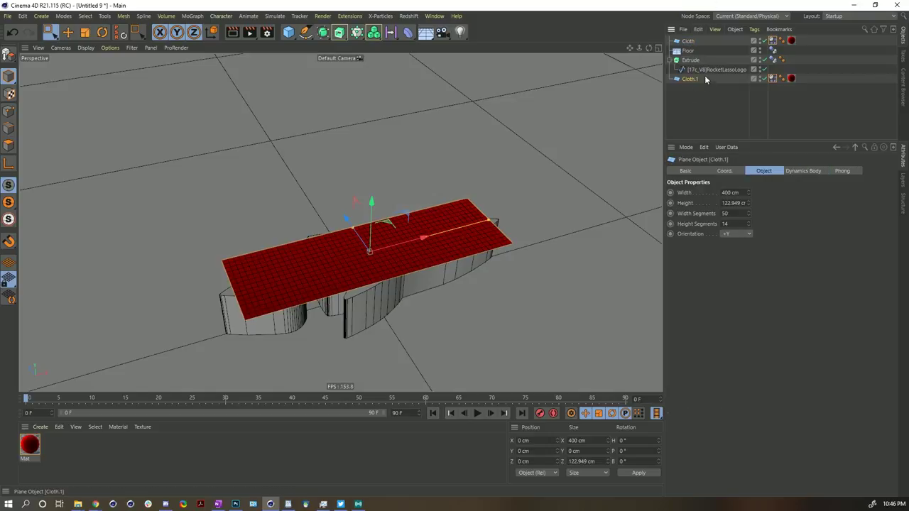
left_click(687, 41)
- Simulate until the cloth settles on the rocket, set that shape as its initial state, and return to frame 0
left_click(772, 40)
left_click(707, 171)
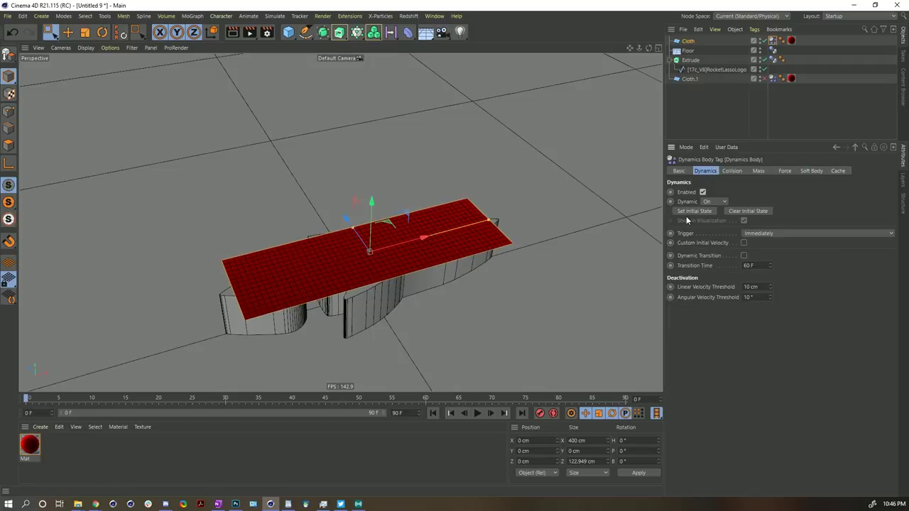
left_click(477, 412)
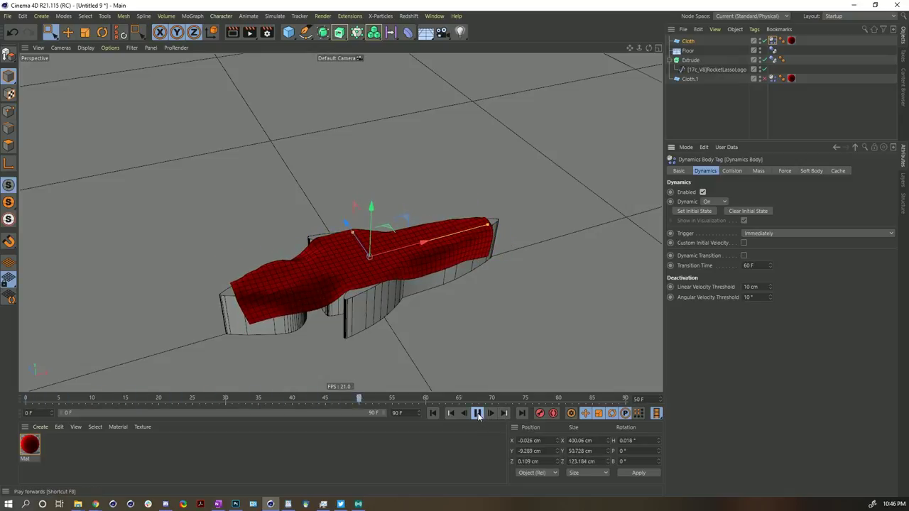
left_click(478, 413)
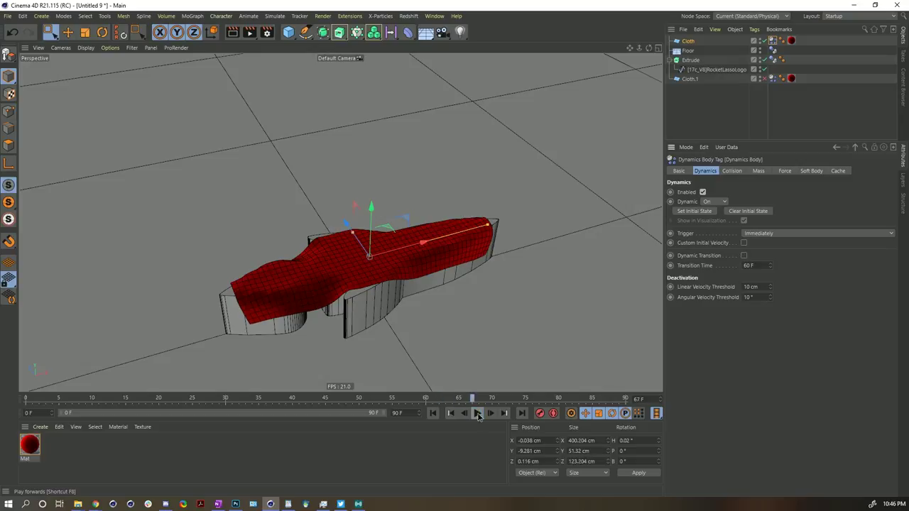
left_click(691, 210)
left_click(432, 413)
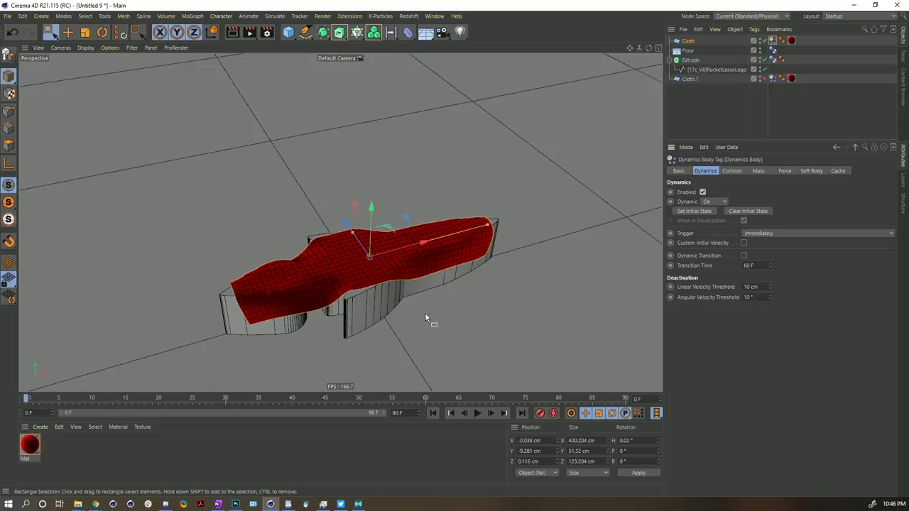
left_click_drag(376, 261, 629, 229, "alt")
left_click_drag(357, 237, 370, 236, "alt")
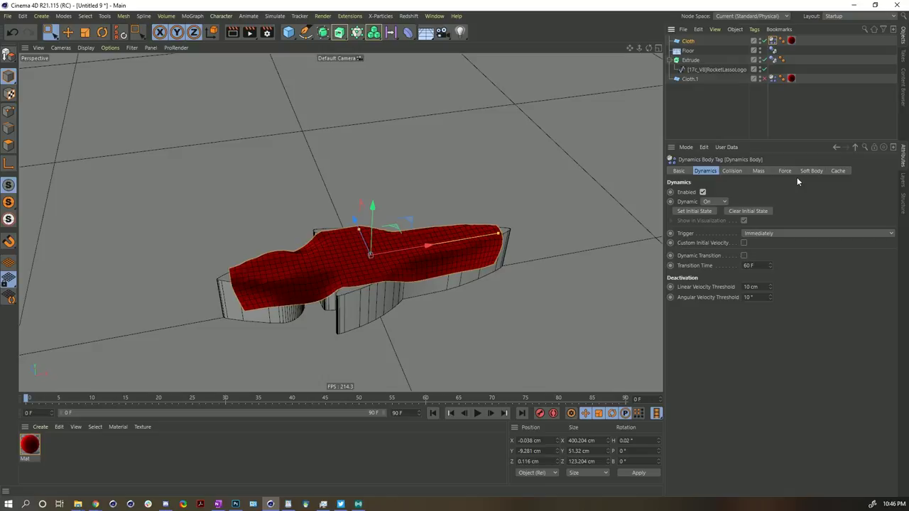
- Set the project's default key interpolation to Linear
key("ctrl+d")
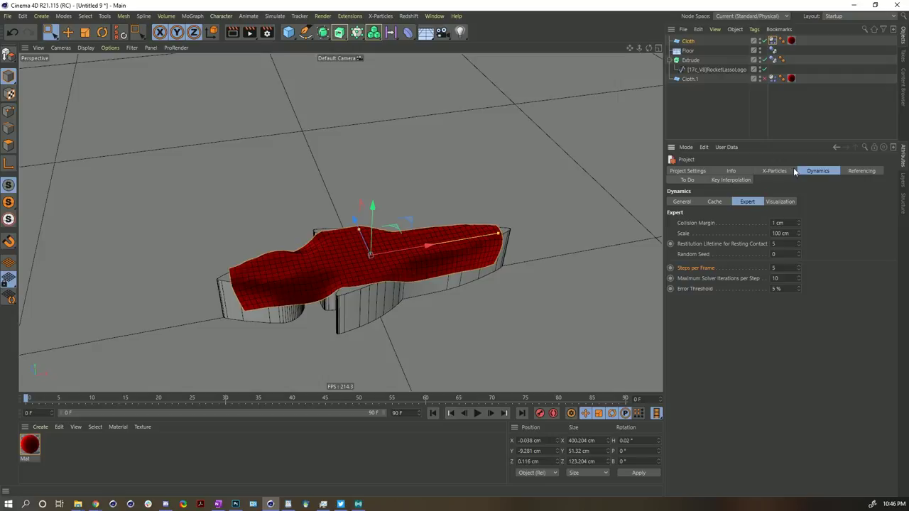
left_click(746, 181)
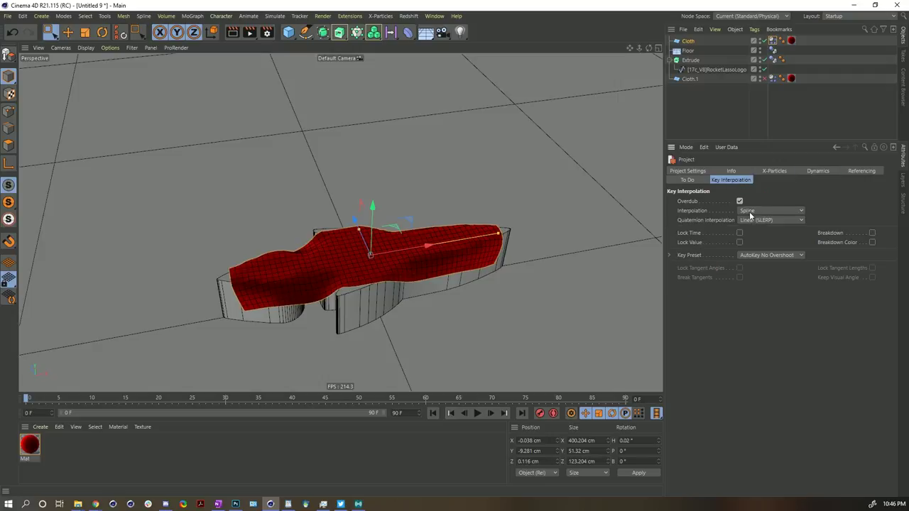
left_click(742, 212)
left_click(754, 231)
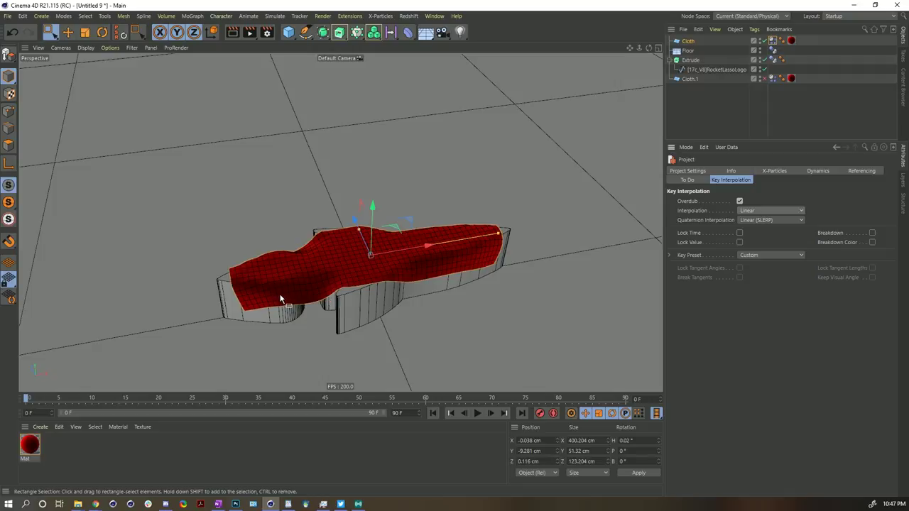
- Keyframe the Cloth's soft body Rest Length from 100% at frame 0 to 200% at frame 35
left_click(774, 41)
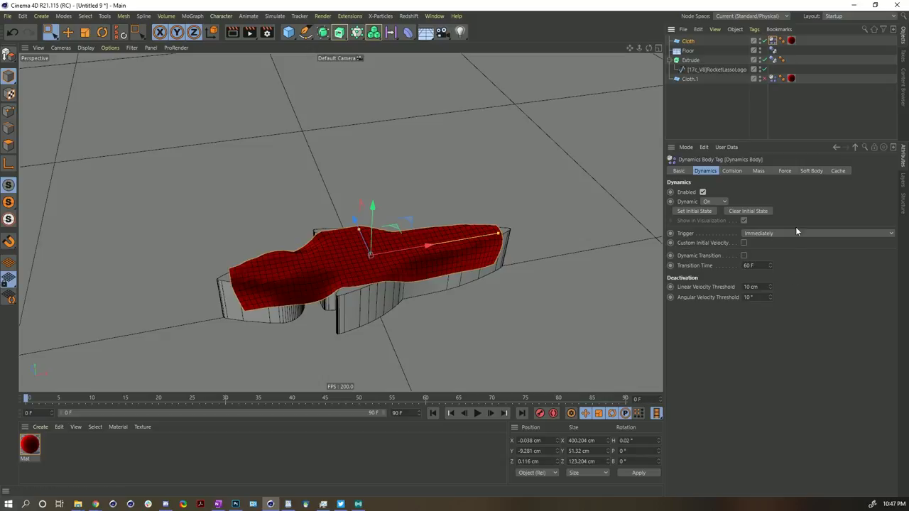
left_click(811, 172)
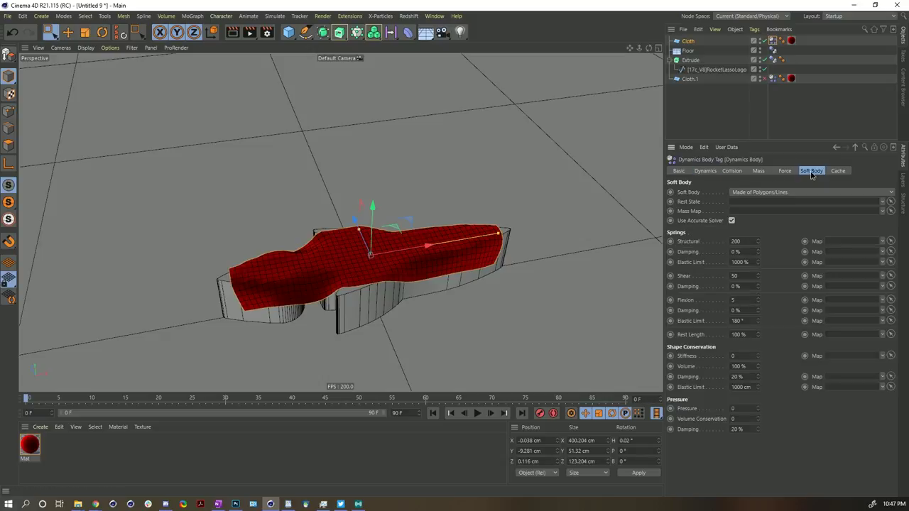
left_click(670, 334)
left_click(259, 398)
left_click(734, 335)
type("2")
key("Return")
- Play the simulation from the start, inspect the expanding cloth around the rocket, and return to frame 0
left_click(432, 413)
left_click(477, 414)
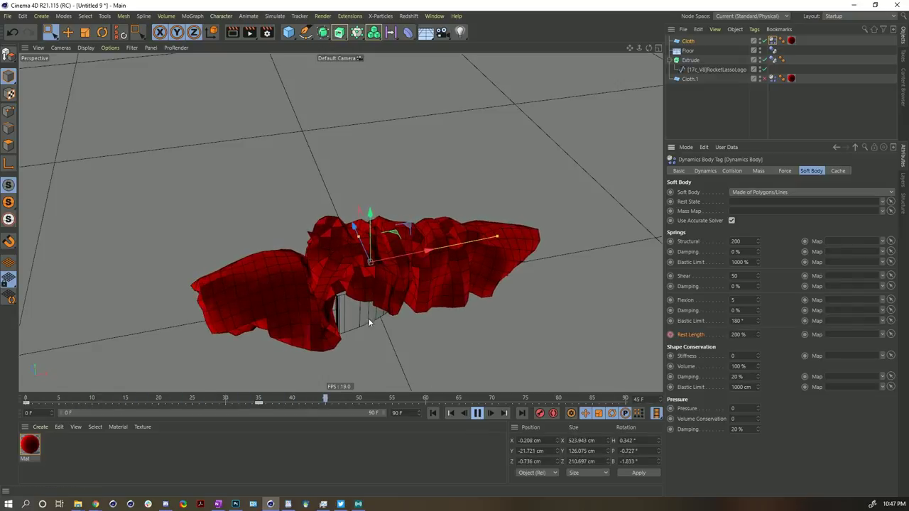
left_click(477, 415)
left_click_drag(418, 318, 245, 326, "alt")
key("shift+f")
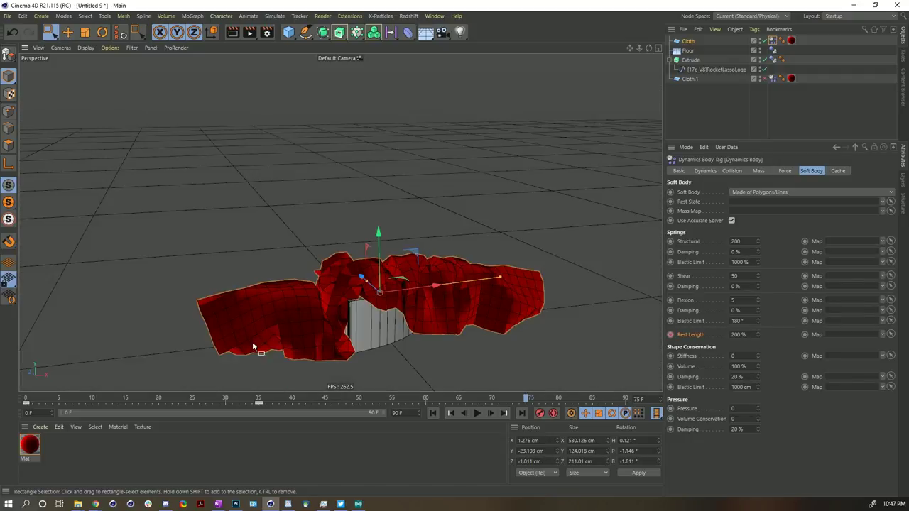
left_click_drag(462, 280, 410, 299, "alt")
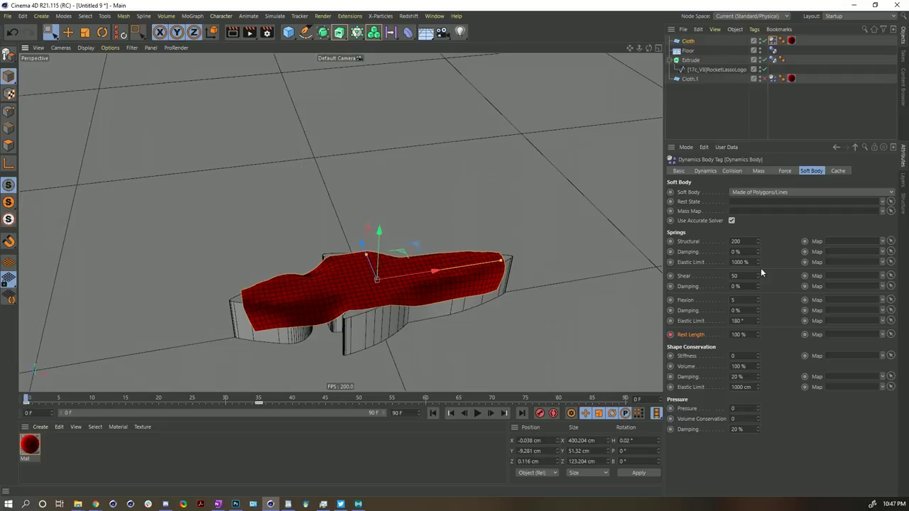
- Clear the initial state of the Cloth's dynamics body and reset its position and rotation to zero
left_click(707, 171)
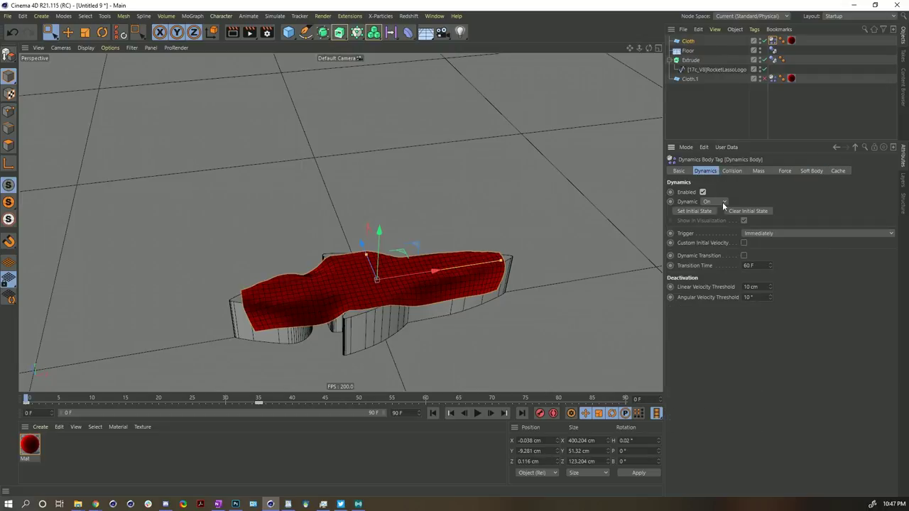
left_click(746, 211)
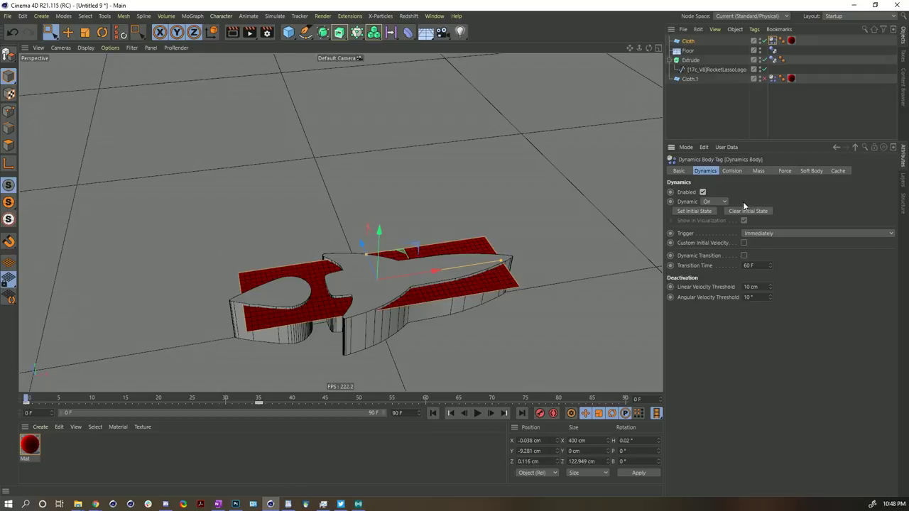
left_click(120, 32)
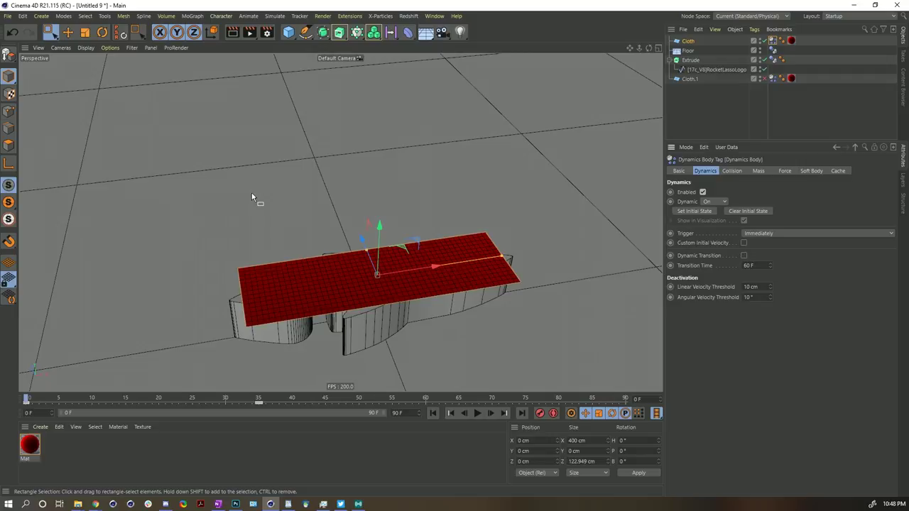
- Increase the Cloth plane's resolution to 100 width segments and 30 height segments
left_click(687, 41)
left_click(736, 213)
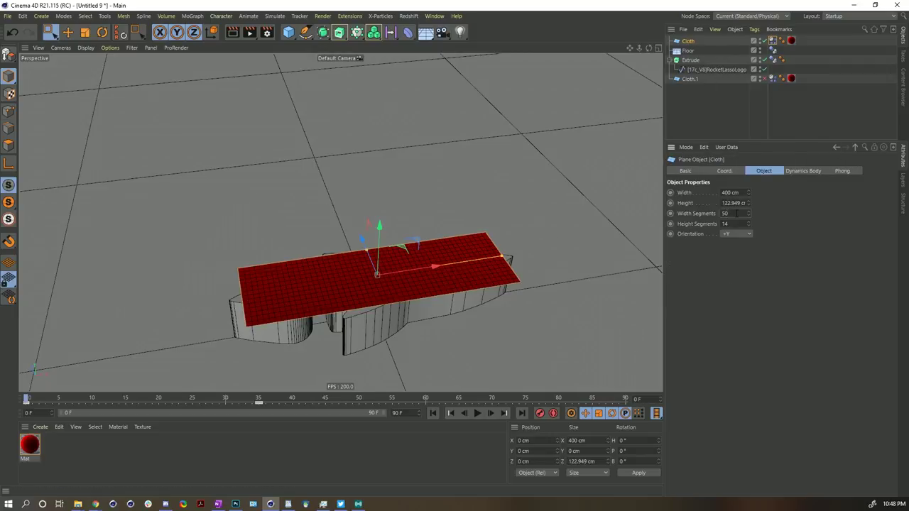
type("100")
left_click(738, 223)
type("28")
left_click_drag(361, 290, 495, 274, "alt")
left_click(747, 222)
scroll(410, 238, "down", 5)
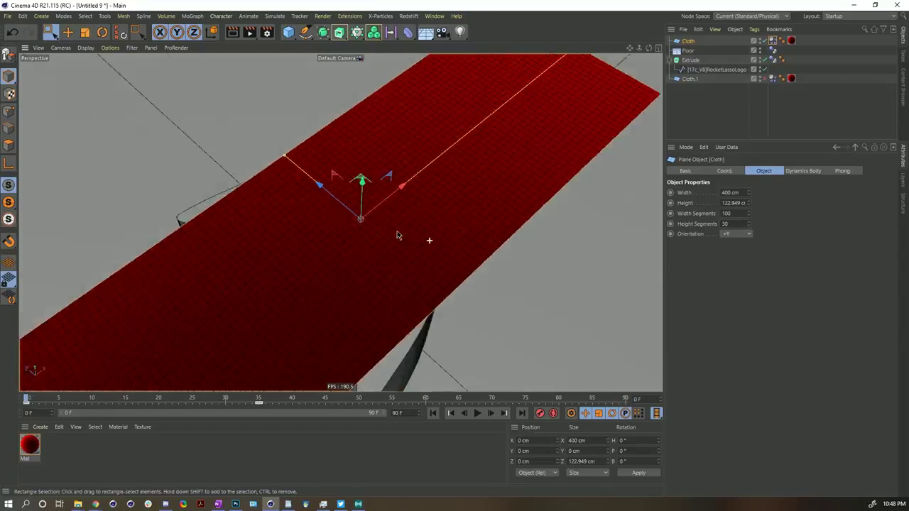
mouse_move(365, 227)
left_mouse_down("alt")
mouse_move(398, 217)
mouse_move(369, 214)
left_mouse_up("alt")
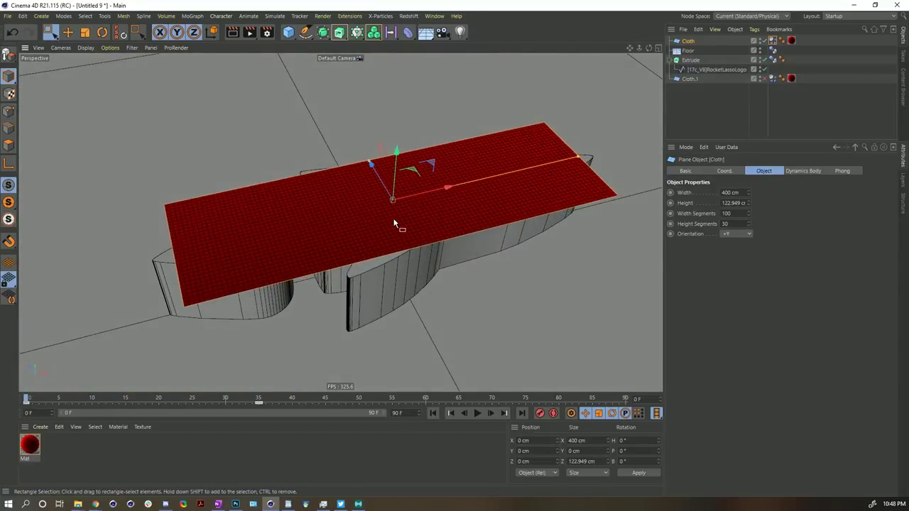
left_click_drag(454, 244, 426, 228, "alt")
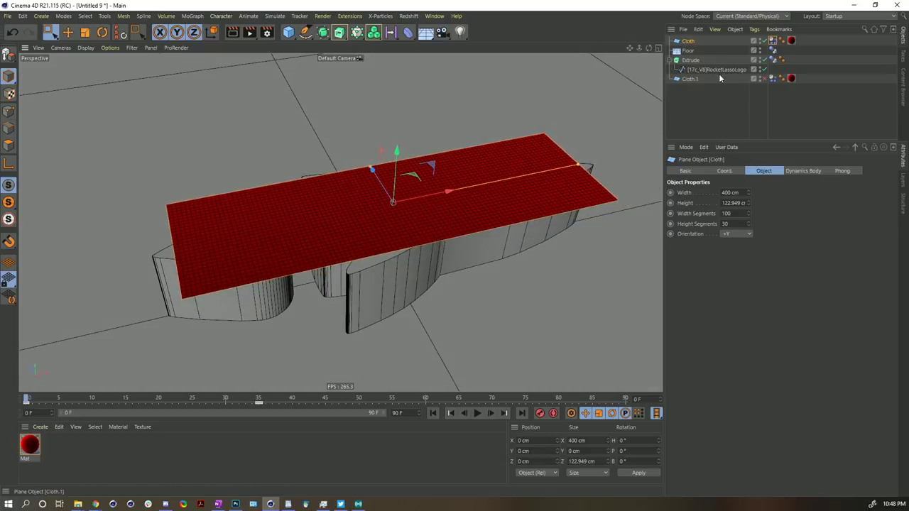
- Move the Cloth's 100% Rest Length keyframe to frame 20 and its 200% keyframe to frame 60
left_click(772, 42)
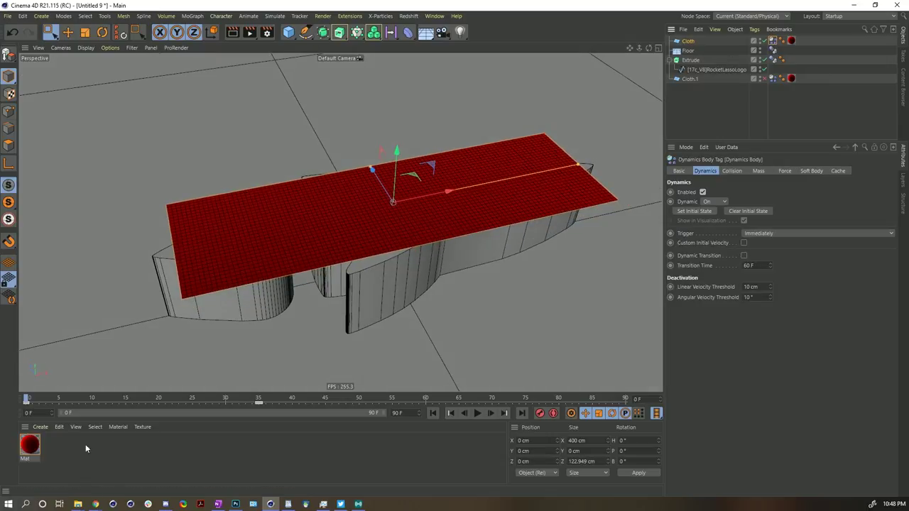
left_click(26, 402)
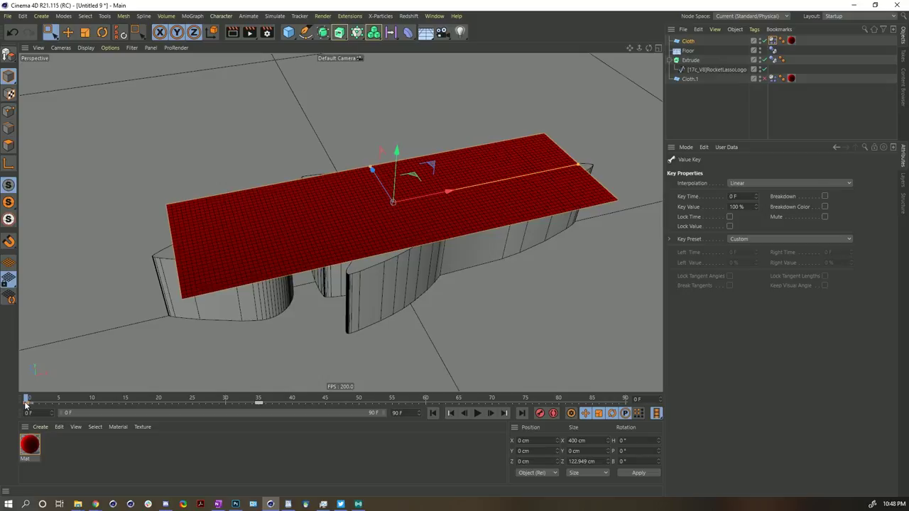
left_click_drag(26, 404, 154, 406)
left_click(426, 403)
- Play the simulation to check the cloth draping and wrinkling over the rocket, and return to frame 0
left_click(477, 414)
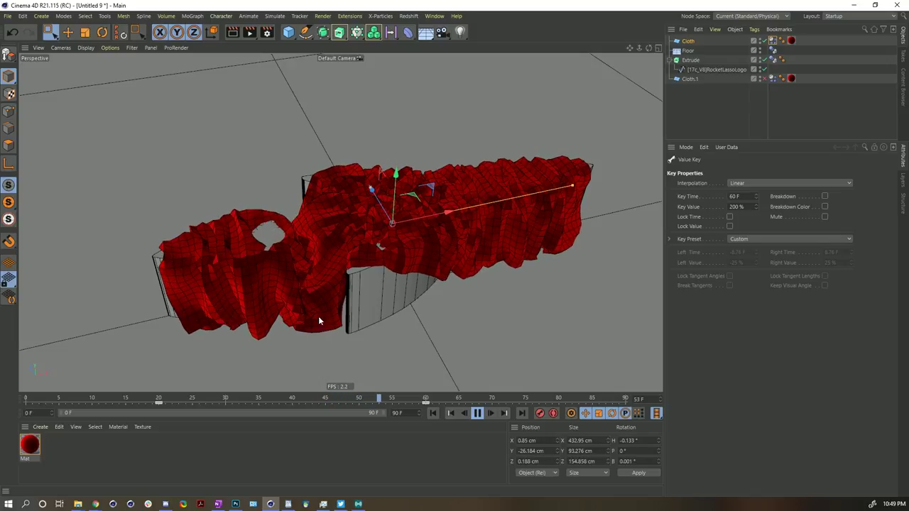
left_click(472, 415)
left_click(432, 414)
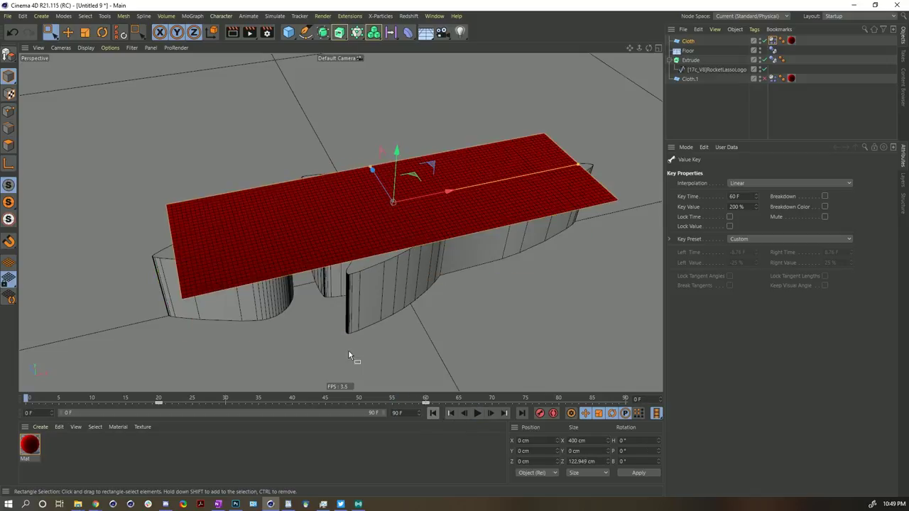
- Disable the Cloth object so that only the extruded rocket shows above the floor
left_click(759, 39)
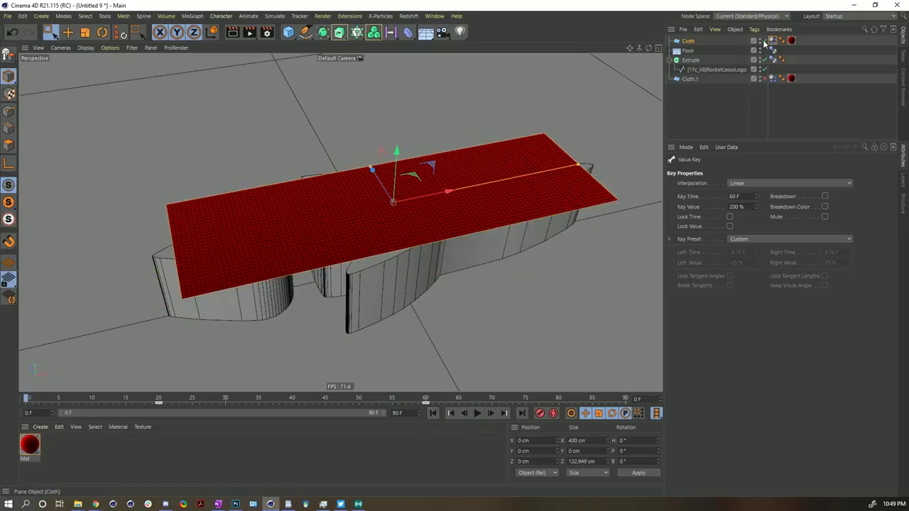
left_click(759, 39)
left_click(379, 211)
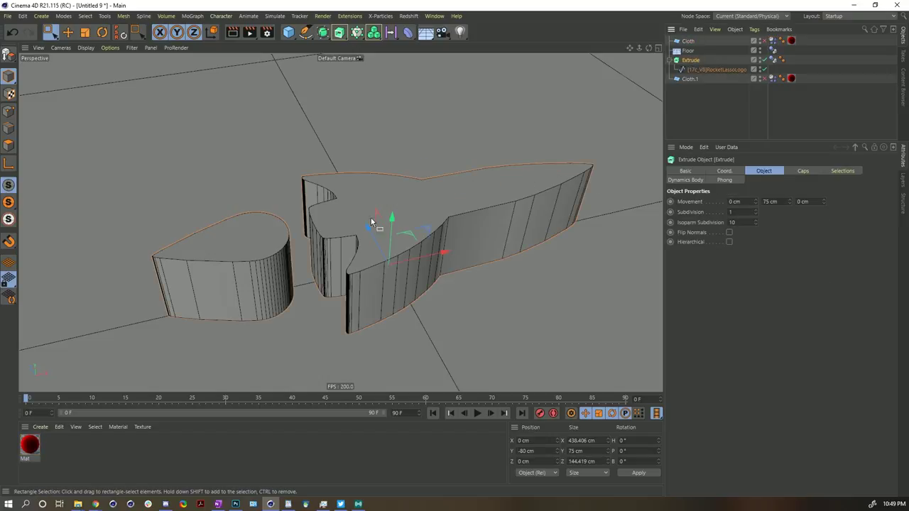
- Set the rocket logo spline's intermediate point angle to 15°
left_click(690, 71)
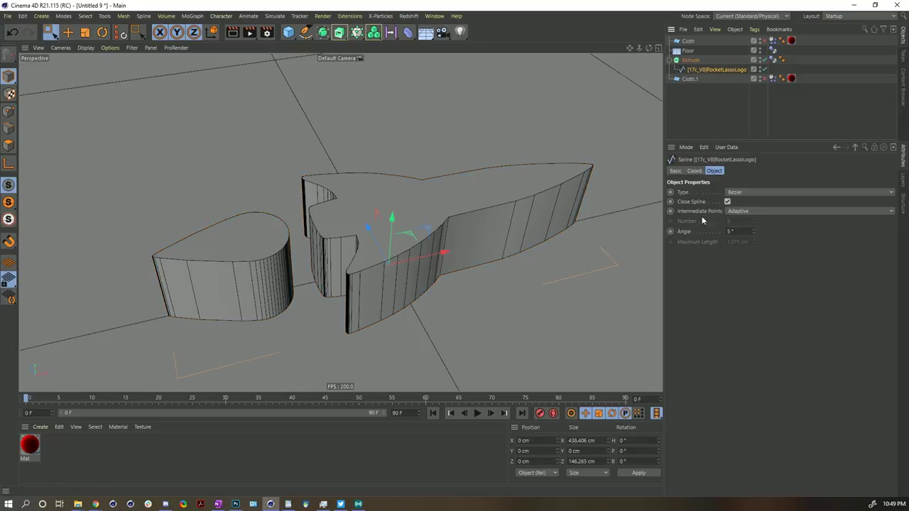
left_click(743, 231)
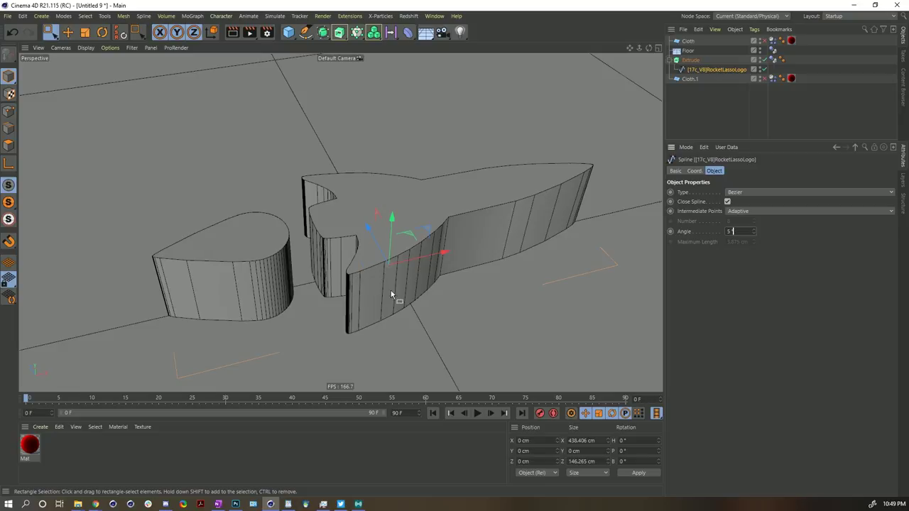
left_click(738, 232)
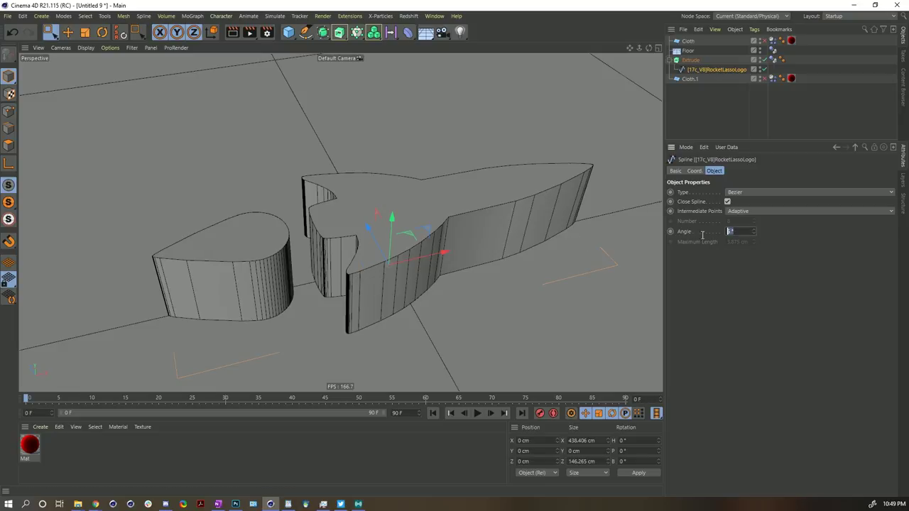
type("15")
key("Return")
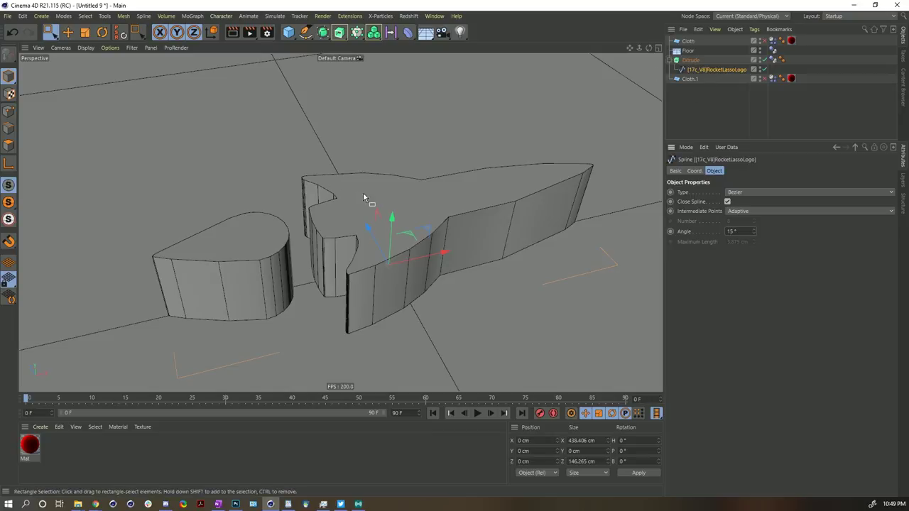
- Set the rocket Extrude's caps type to Delaunay with Quad Dominant enabled
left_click(690, 60)
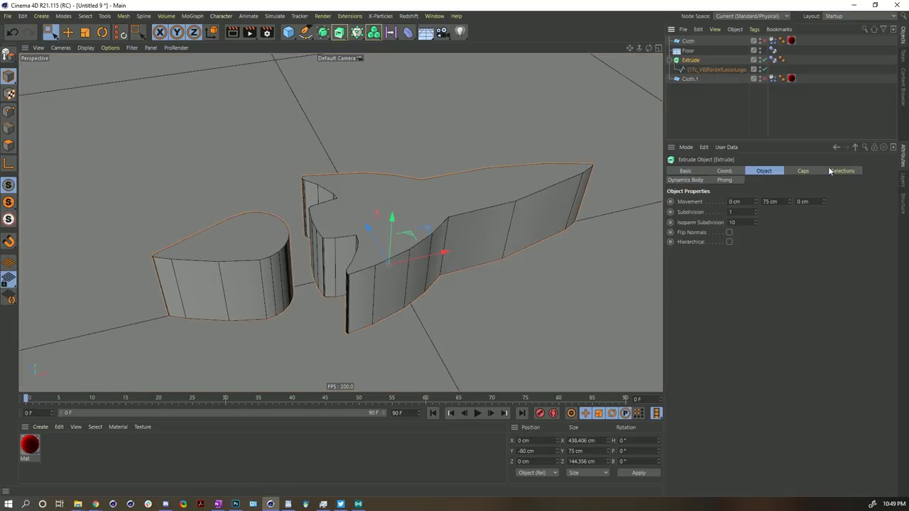
left_click(800, 173)
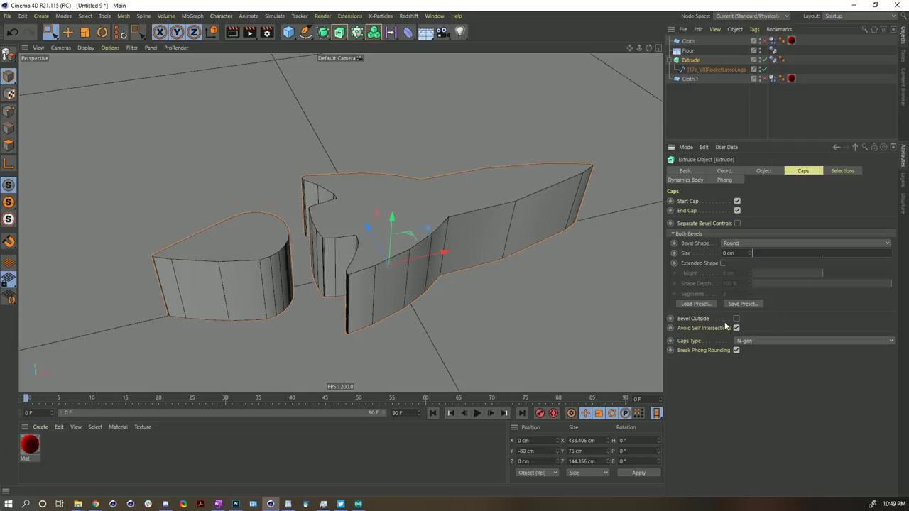
left_click(762, 342)
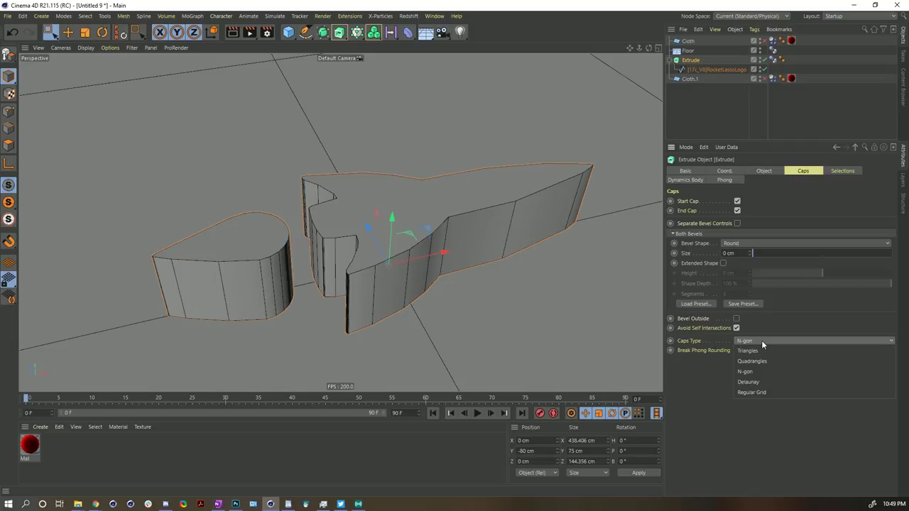
left_click(760, 382)
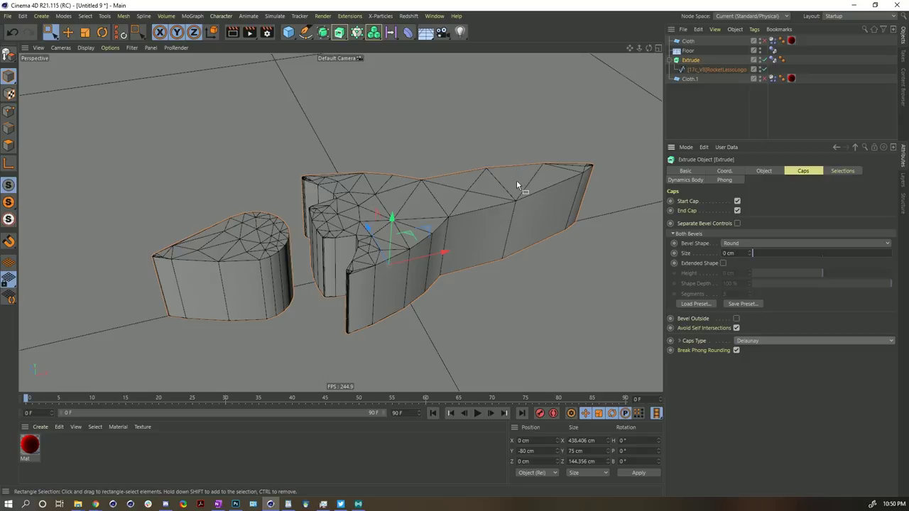
left_click(679, 341)
left_click(736, 361)
left_click(736, 361)
left_click(736, 361)
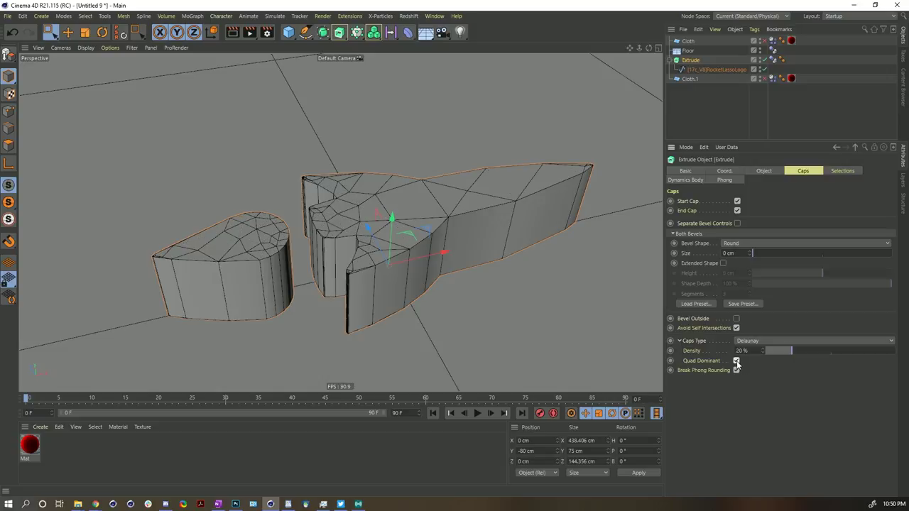
mouse_move(787, 350)
left_mouse_down()
mouse_move(763, 355)
mouse_move(838, 353)
mouse_move(784, 357)
left_mouse_up()
left_click(764, 348)
left_click(679, 341)
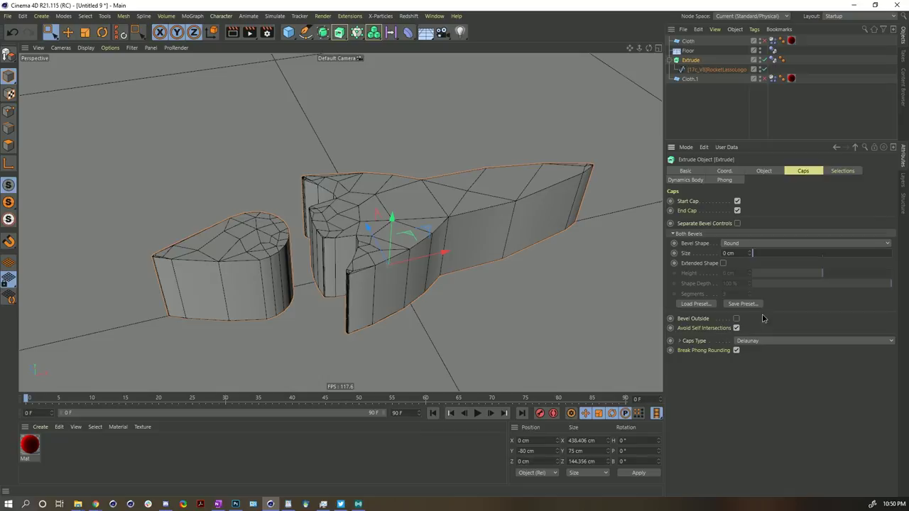
- Set the rocket logo spline's intermediate point angle to 25°
left_click_drag(356, 233, 420, 264, "alt")
scroll(377, 292, "up", 5)
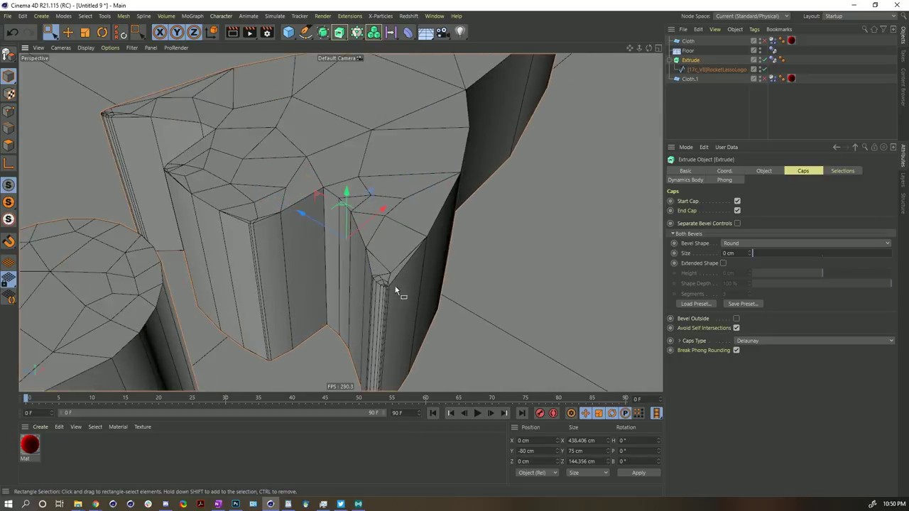
left_click(717, 69)
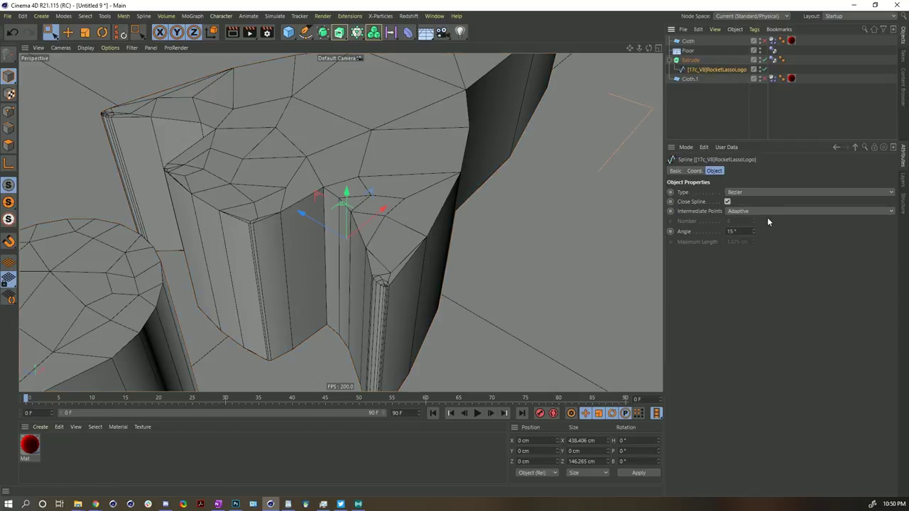
left_click(731, 230)
type("25")
key("Return")
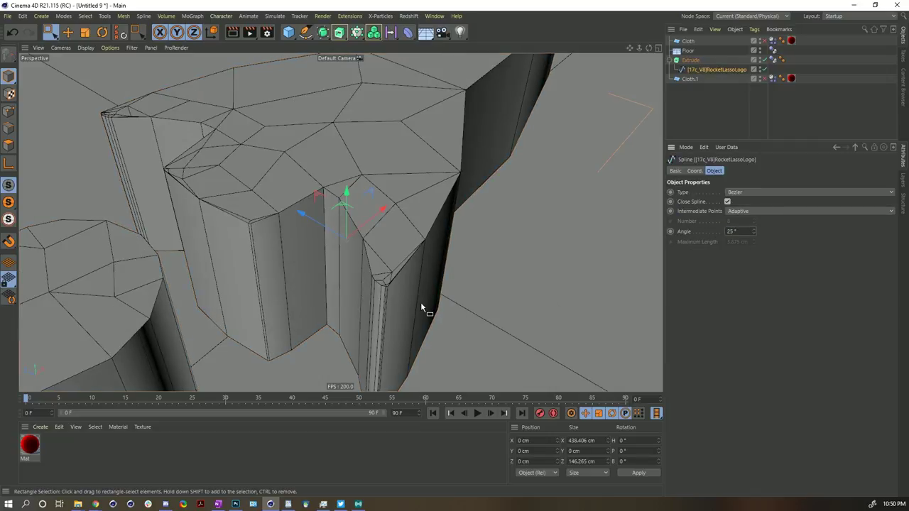
scroll(508, 212, "down", 5)
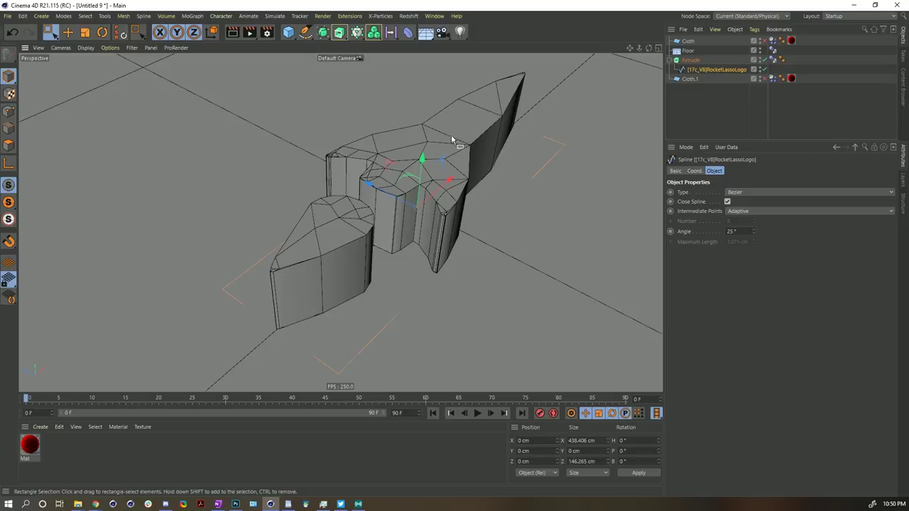
- Set the rocket logo spline's angle to 35° and switch its intermediate points to Subdivided
left_click(732, 231)
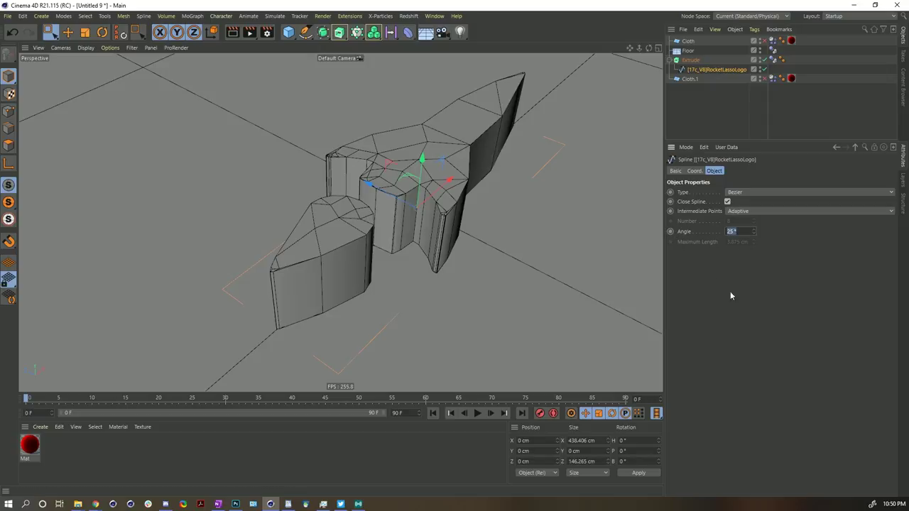
type("35")
key("Return")
left_click(746, 211)
left_click(754, 263)
- Set the rocket logo spline's maximum segment length to 10 cm
left_click(744, 242)
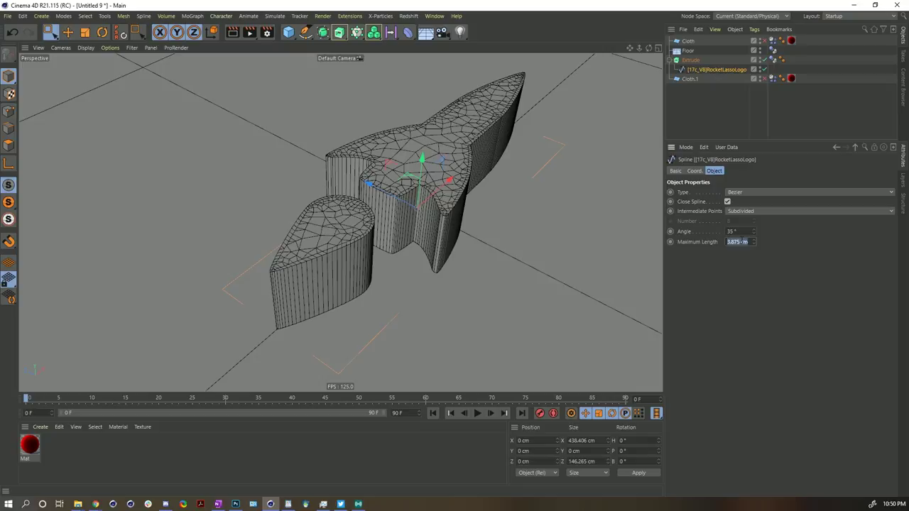
type("10")
key("Return")
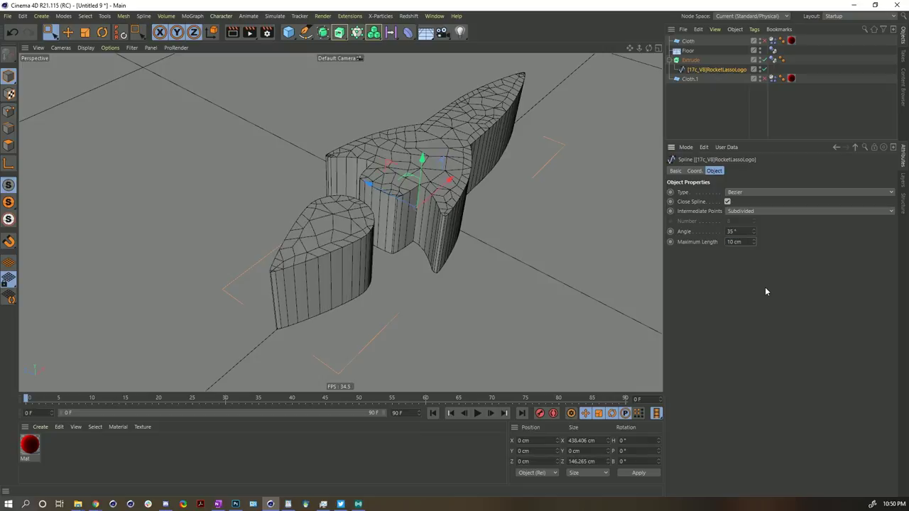
- Set the rocket logo spline's maximum segment length to 20 cm and inspect the rocket's mesh
left_click(743, 242)
type("20")
key("Return")
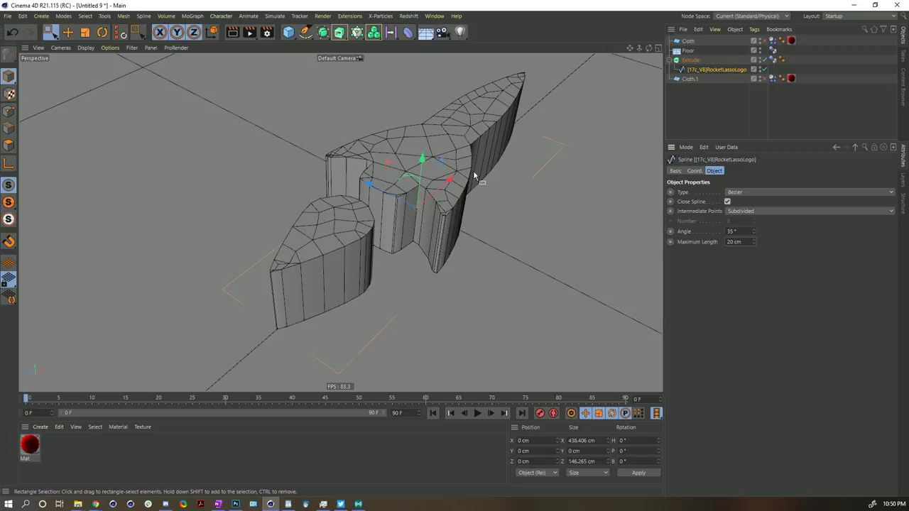
left_click_drag(402, 125, 238, 195, "alt")
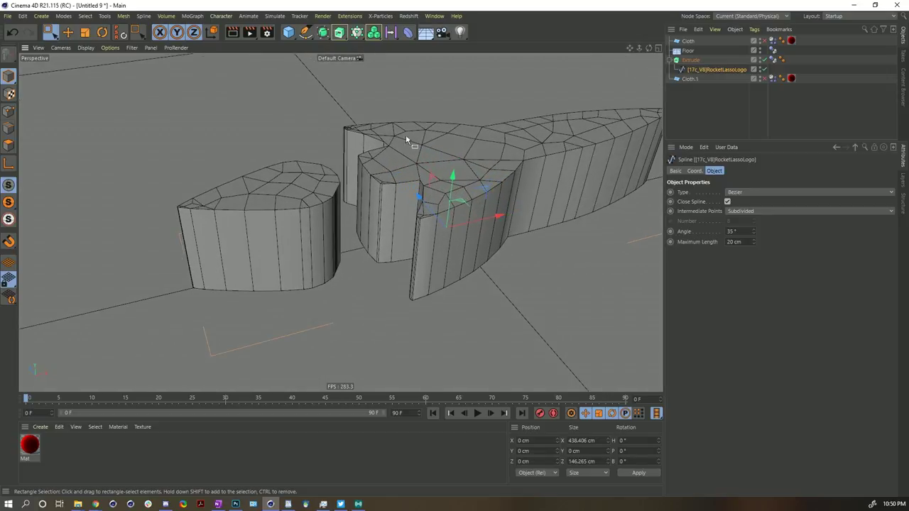
left_click_drag(444, 203, 408, 208, "alt")
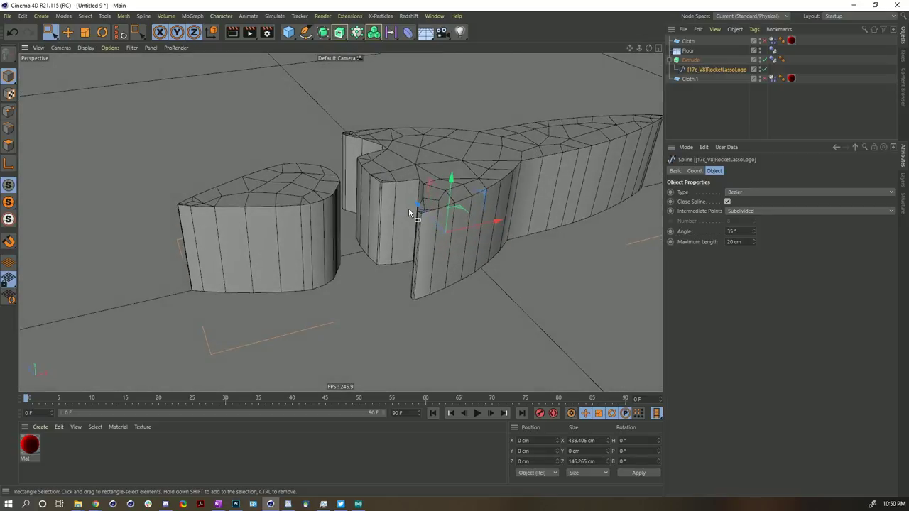
- Enable the Cloth object and simulate it draping over the remeshed rocket logo up to frame 43
left_click(724, 106)
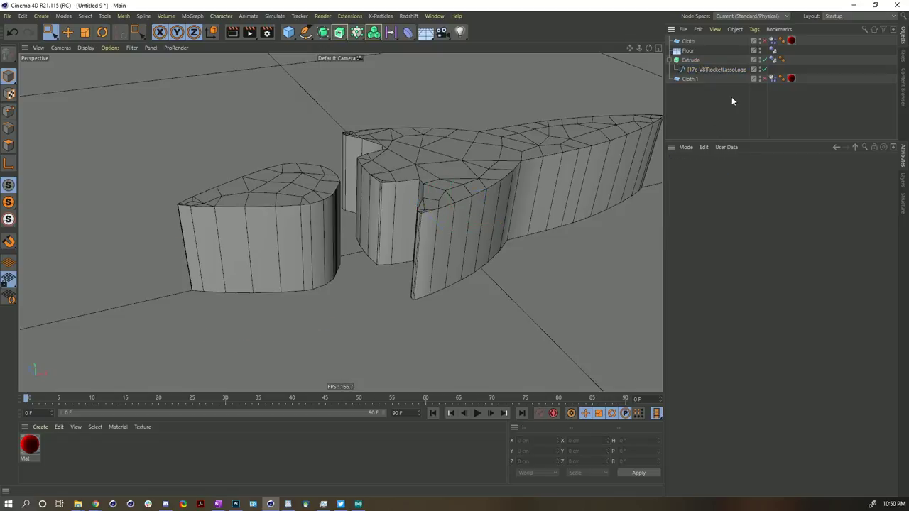
left_click(764, 42)
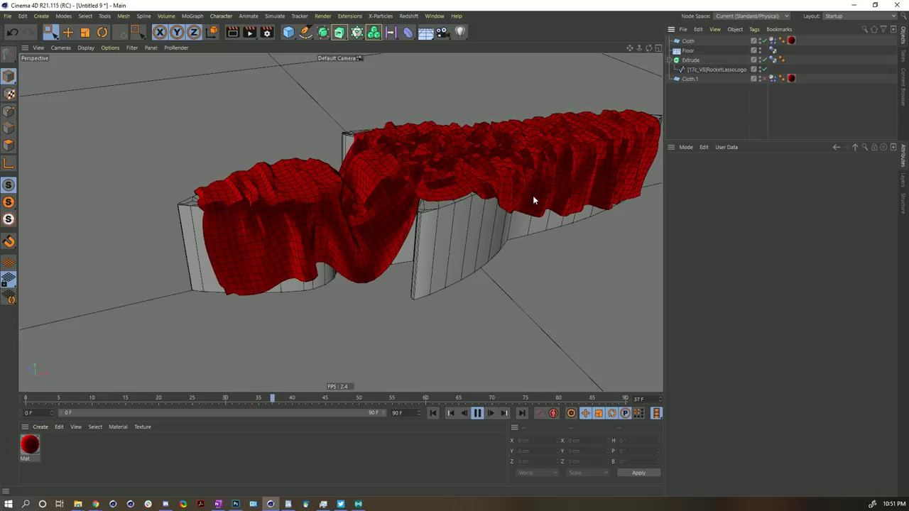
left_click(475, 414)
left_click_drag(518, 191, 450, 213, "alt")
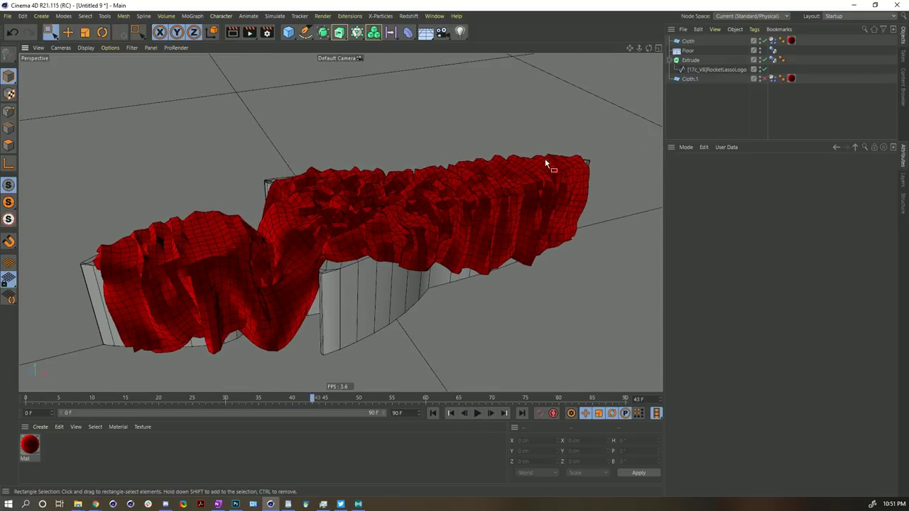
left_click_drag(514, 169, 497, 199, "alt")
- Continue the cloth simulation to frame 65 and inspect the wrinkled cloth around the rocket's fins
left_click(477, 414)
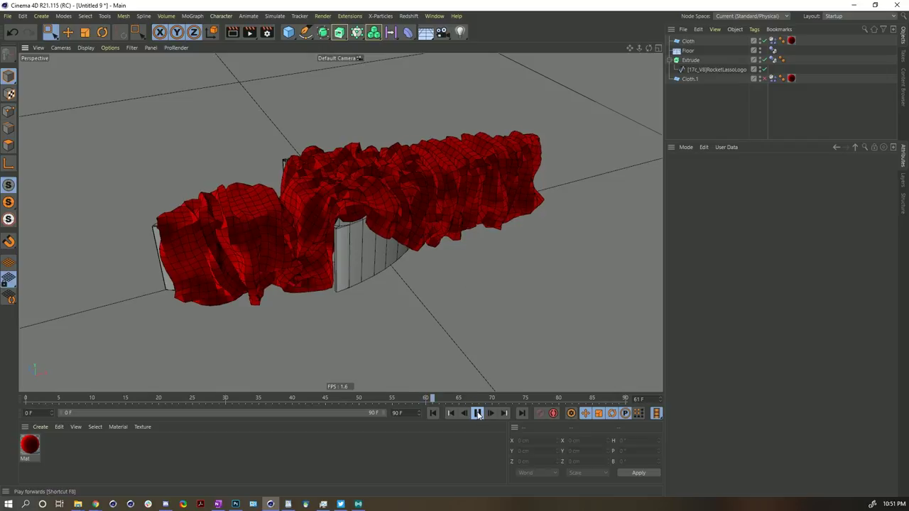
left_click(477, 414)
left_click(477, 414)
left_click(478, 414)
left_click_drag(426, 163, 415, 188, "alt")
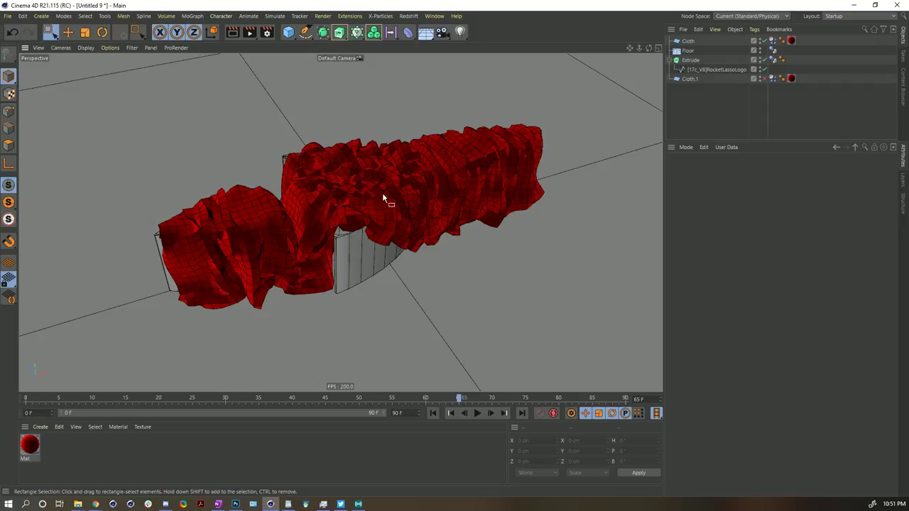
left_click_drag(349, 219, 468, 247, "alt")
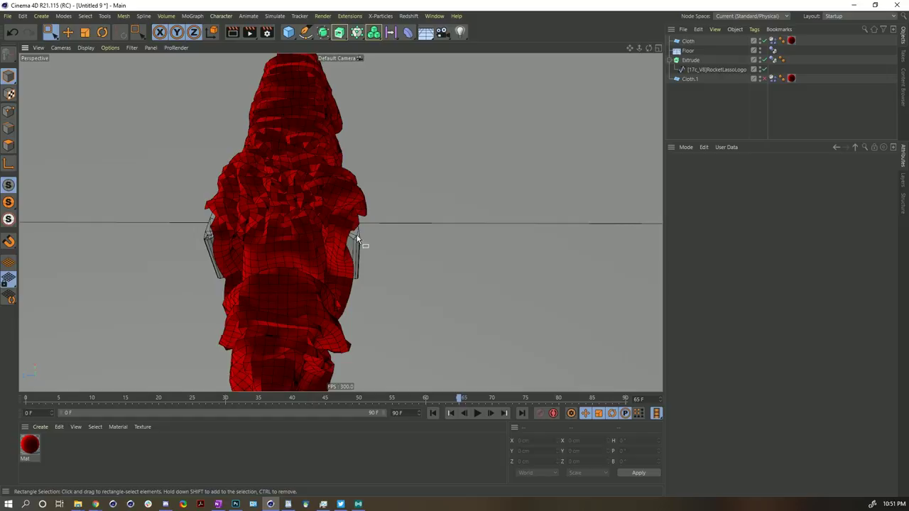
left_click_drag(336, 235, 319, 219, "alt")
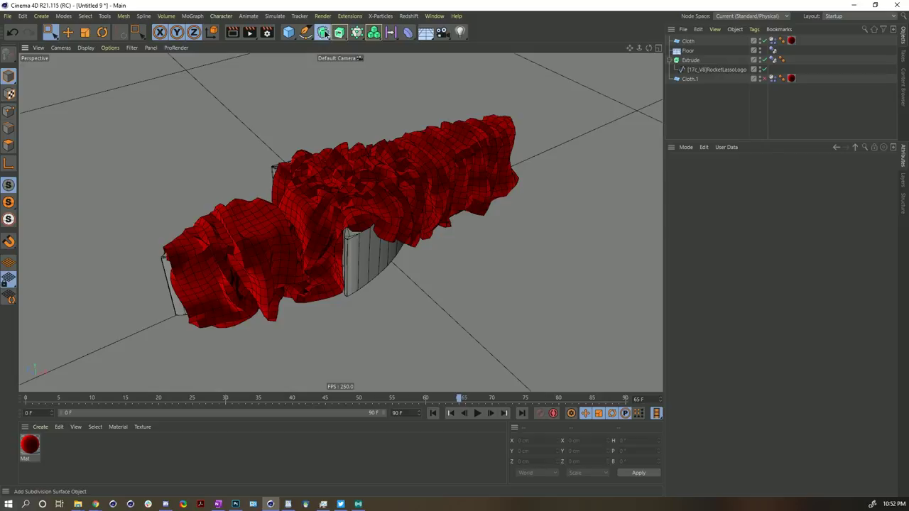
- Add a Subdivision Surface, nest the Cloth object in it, and inspect the smoothed folds
left_click(323, 32)
left_click_drag(685, 51, 693, 44)
left_click_drag(364, 200, 384, 185, "alt")
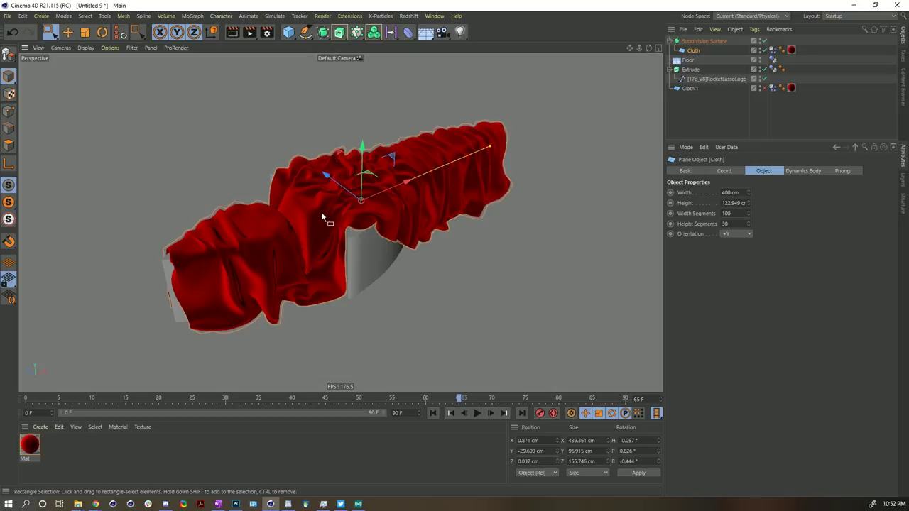
left_click_drag(440, 162, 325, 191, "alt")
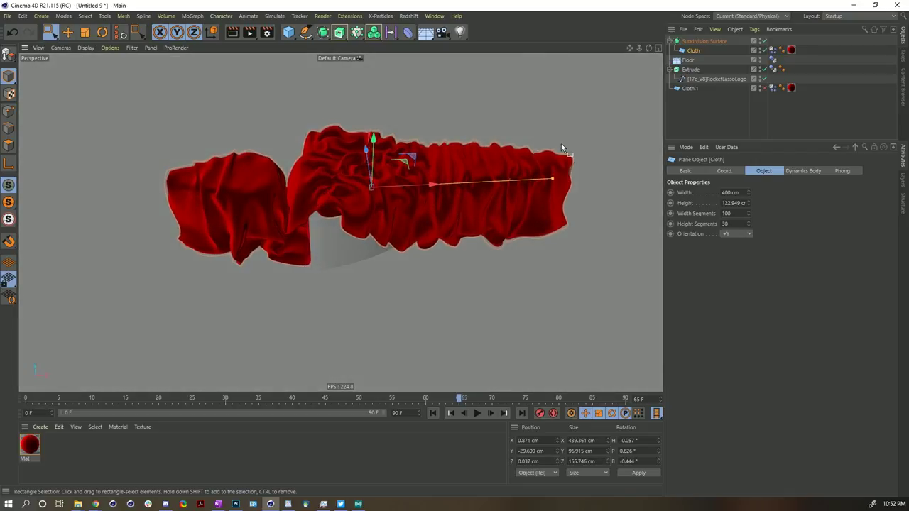
- Take the Cloth object out of the Subdivision Surface and return the simulation to frame 0
left_click(687, 52)
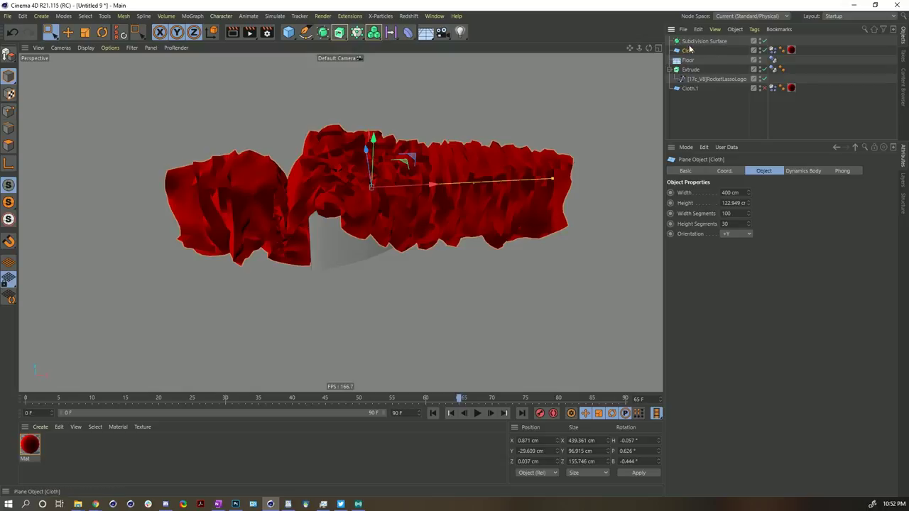
left_click(432, 413)
left_click_drag(357, 195, 420, 173, "alt")
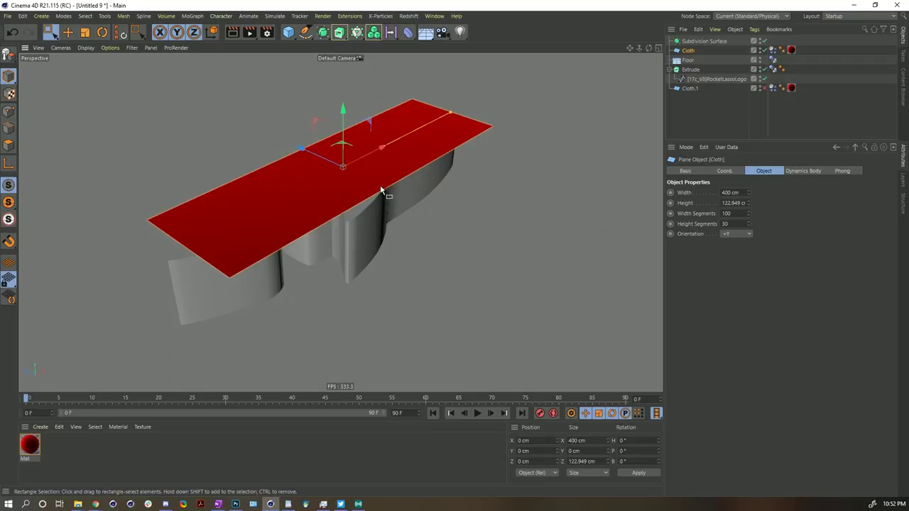
- Set the collision friction to 0% in the rocket Extrude's Dynamics Body tag
left_click(773, 68)
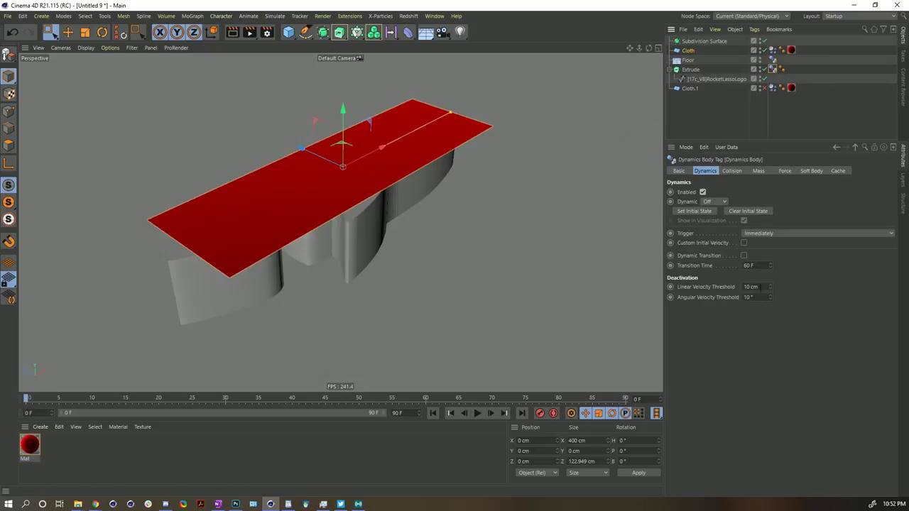
left_click(732, 171)
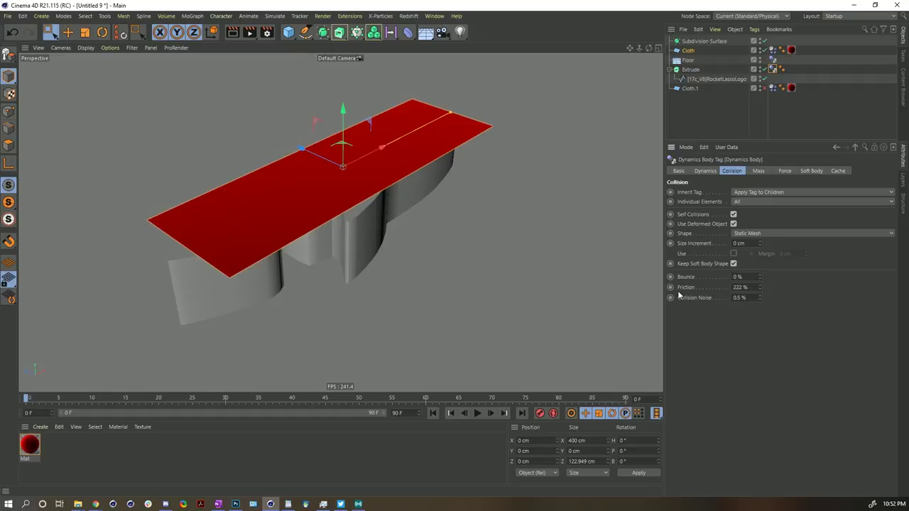
left_click(741, 287)
type("0")
key("Return")
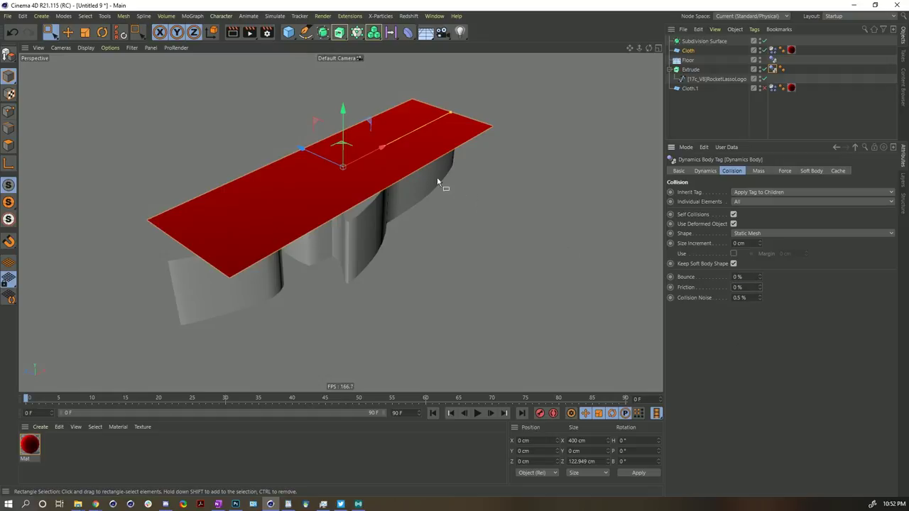
- Simulate the cloth over the frictionless rocket up to frame 61, and return to frame 0
left_click_drag(441, 183, 400, 182, "alt")
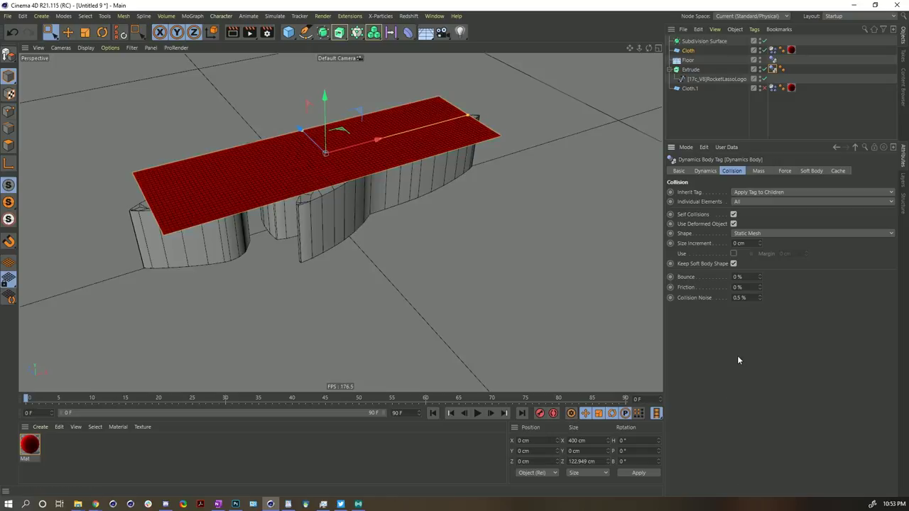
left_click_drag(324, 178, 476, 343, "alt")
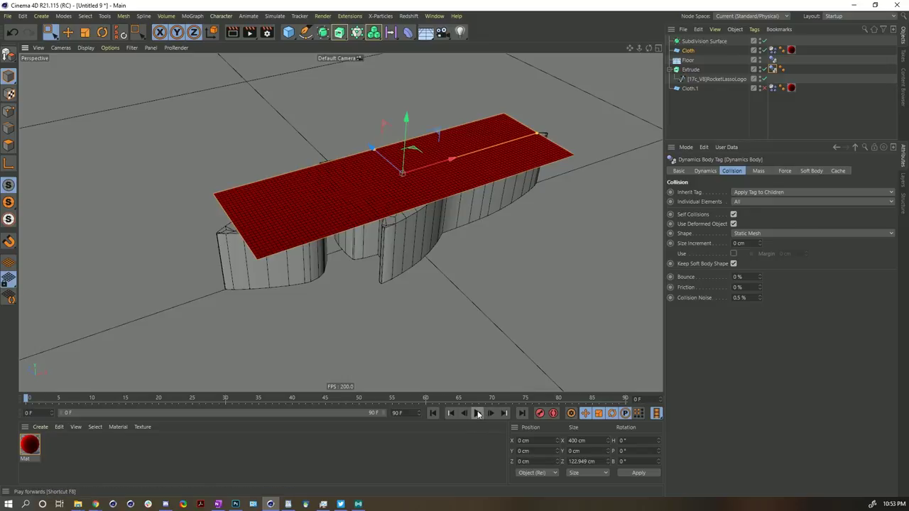
left_click(477, 414)
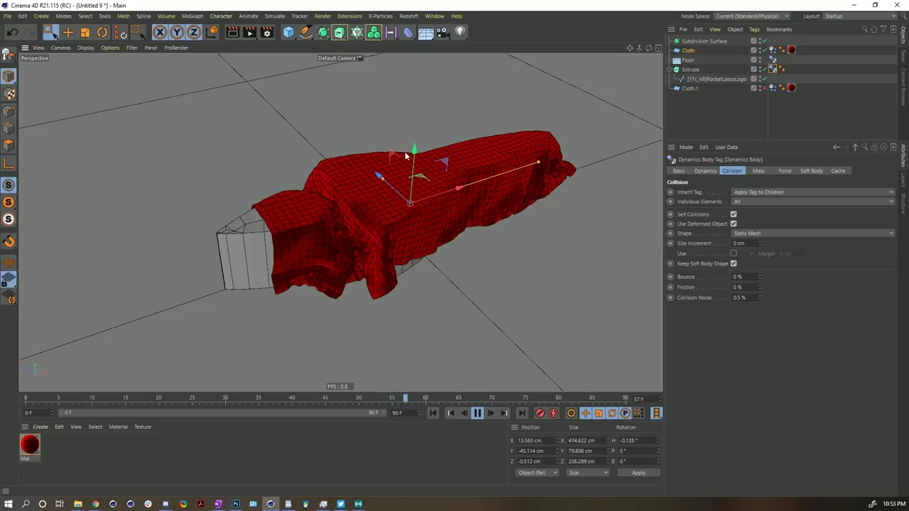
left_click(477, 412)
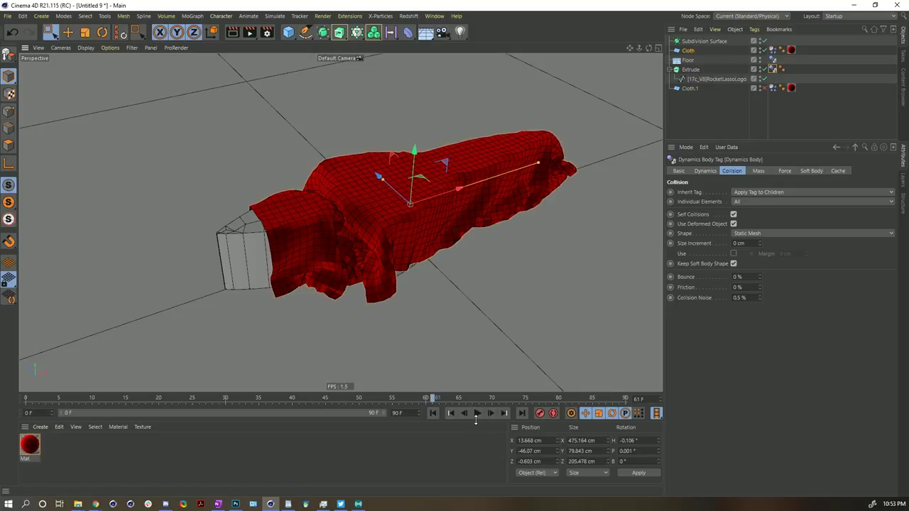
left_click(432, 412)
- Enlarge the cloth plane to about 500 cm wide and 200 cm high so it overhangs the rocket
left_click_drag(361, 182, 458, 158, "alt")
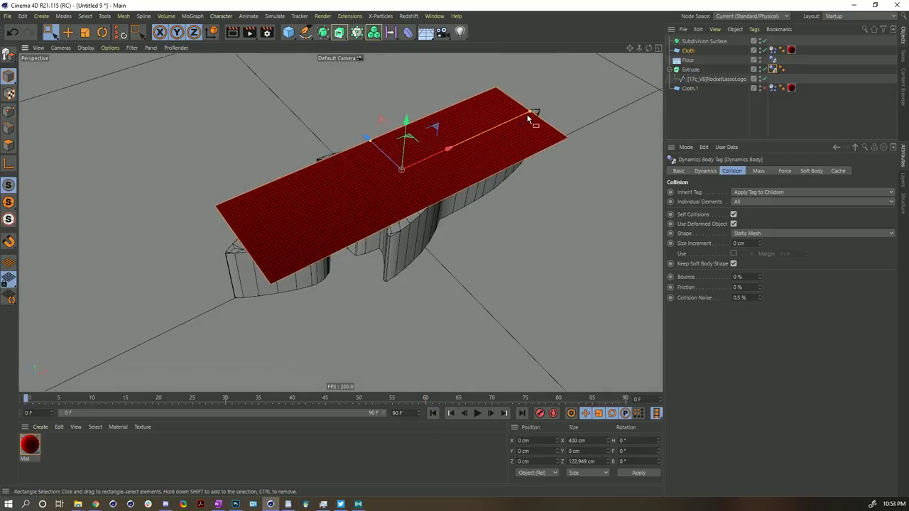
left_click_drag(532, 114, 551, 105)
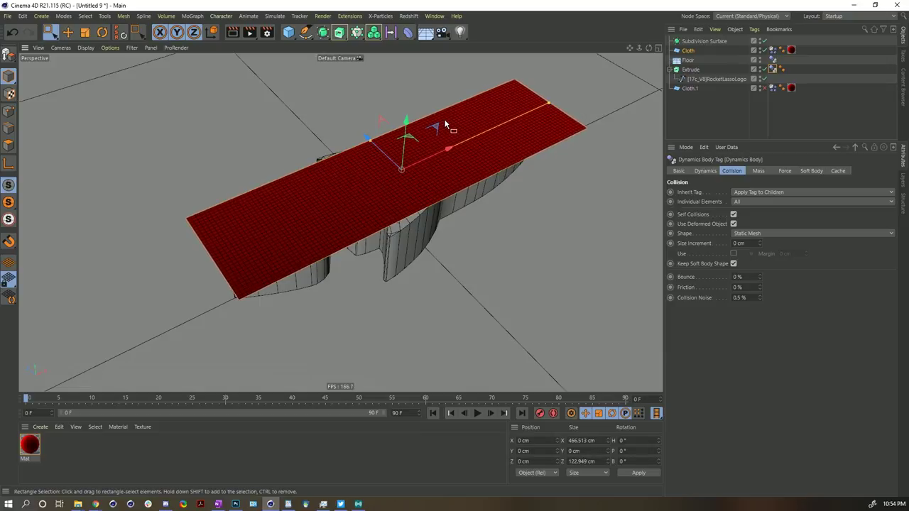
left_click_drag(377, 161, 365, 130, "alt")
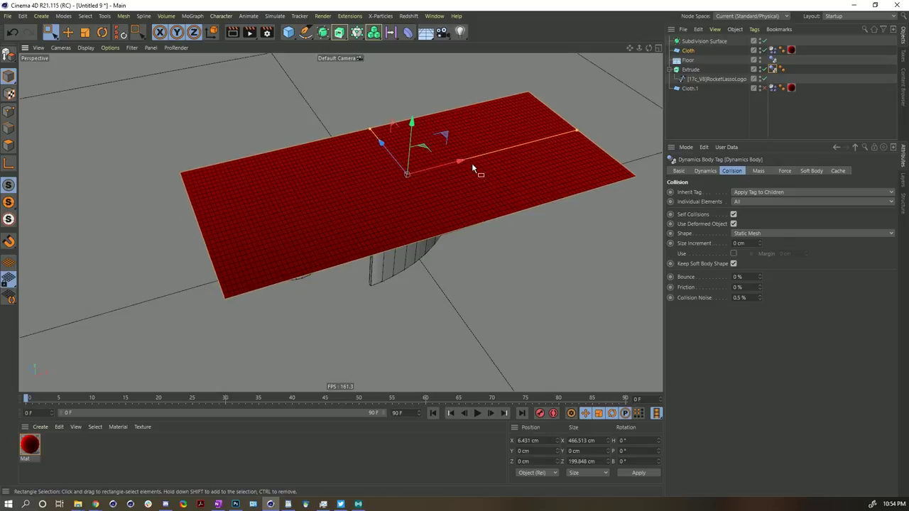
left_click_drag(571, 130, 584, 129)
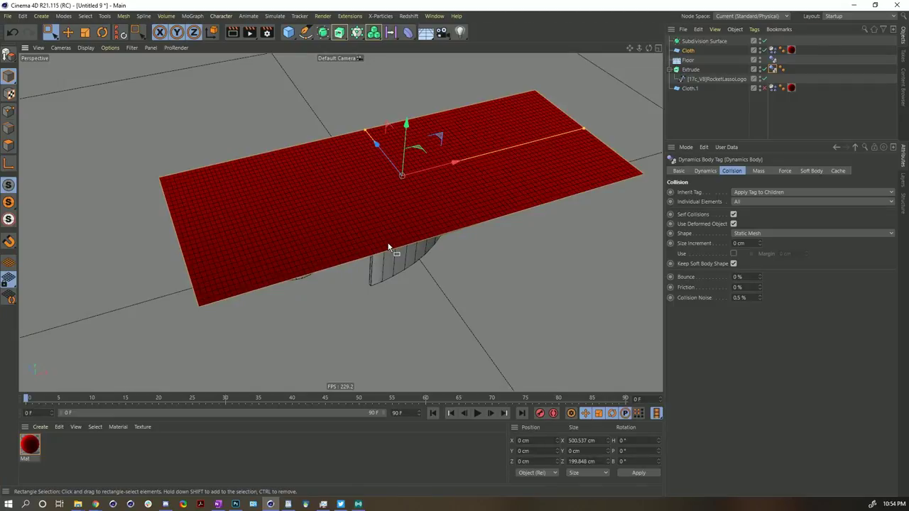
- Restore the rocket Extrude's collision friction to 222% and set the cloth plane's height segments to 38
left_click_drag(750, 286, 770, 350)
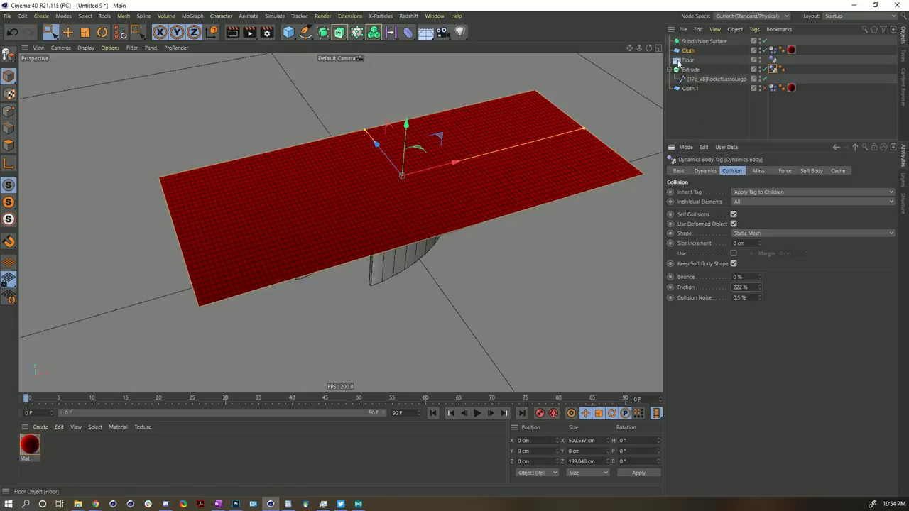
left_click(678, 51)
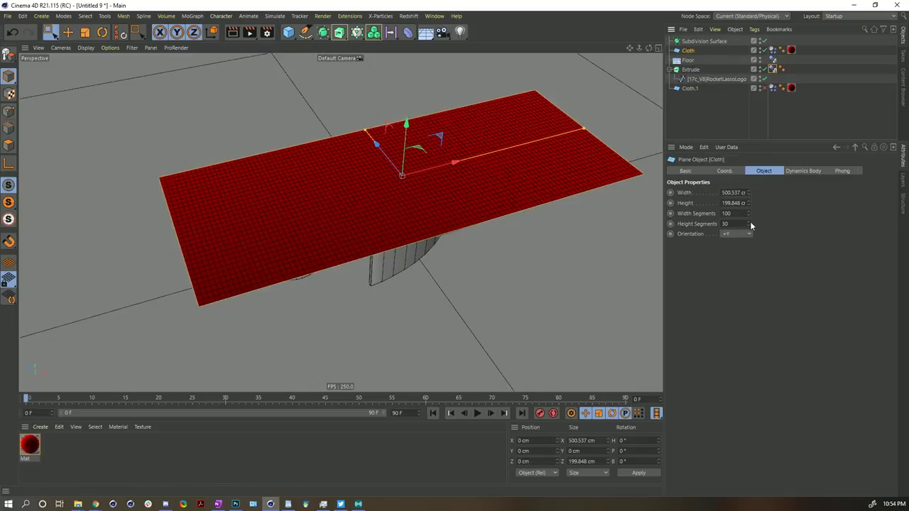
left_click_drag(750, 223, 750, 223)
left_click(750, 223)
left_click_drag(461, 227, 540, 220, "alt")
left_click(749, 227)
left_click(749, 226)
left_click_drag(470, 306, 398, 231, "alt")
- Simulate the enlarged cloth to frame 63 and nest it in the Subdivision Surface to inspect the smoothed folds
left_click(477, 413)
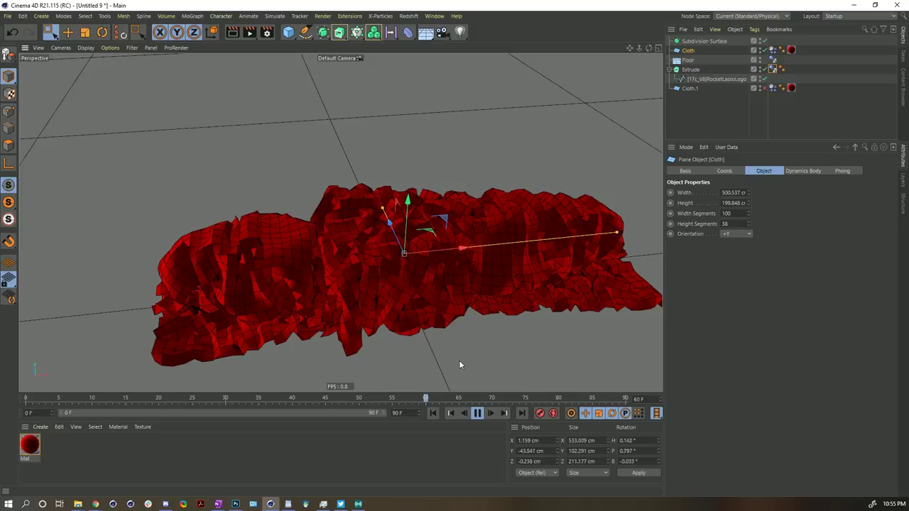
left_click(477, 413)
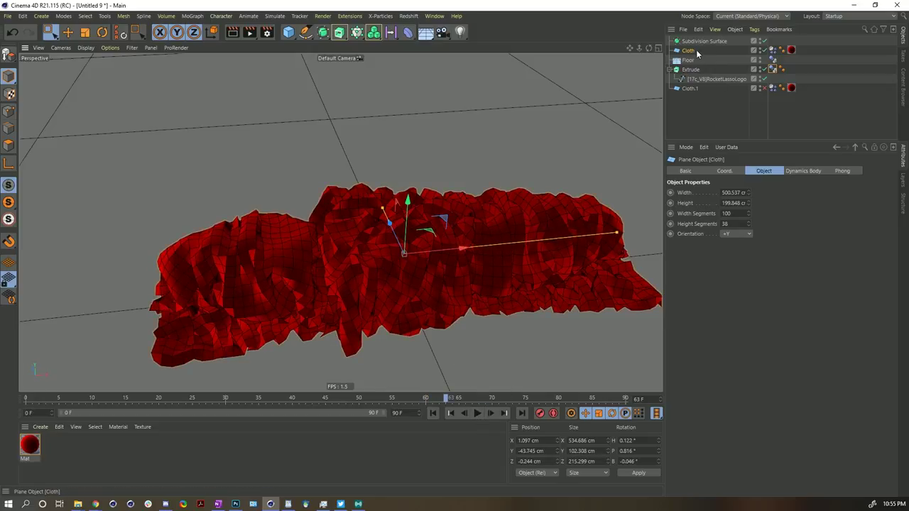
left_click_drag(690, 51, 702, 43)
left_click_drag(490, 294, 319, 215, "alt")
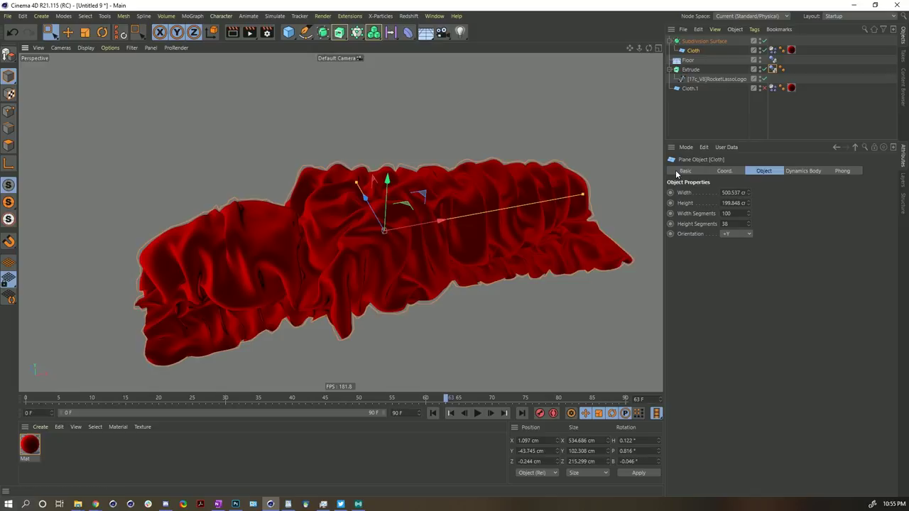
left_click_drag(555, 279, 459, 223, "alt")
scroll(458, 222, "down", 3)
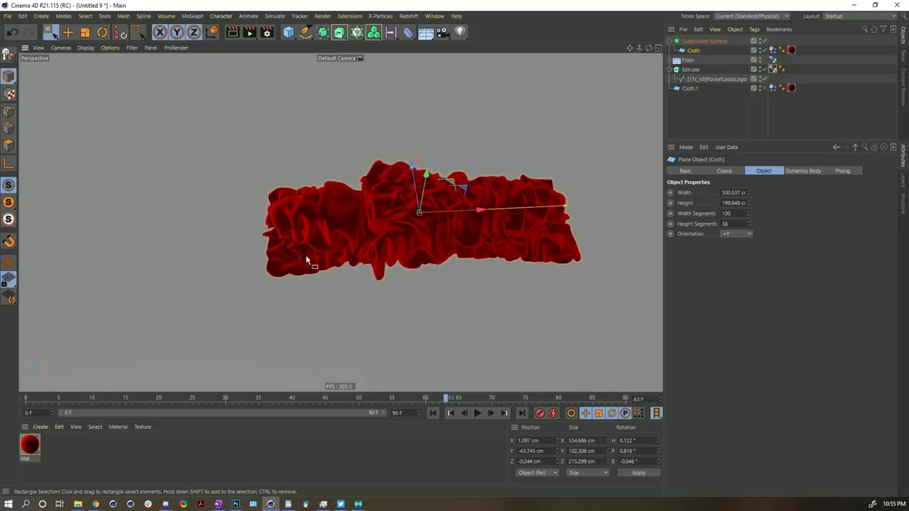
left_click_drag(298, 253, 368, 121, "alt")
left_click_drag(445, 63, 393, 98, "alt")
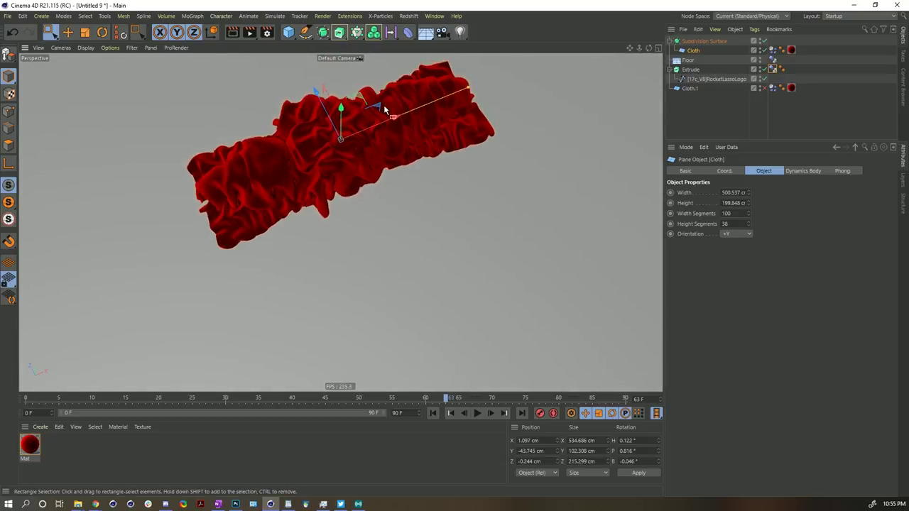
left_click_drag(278, 183, 321, 151, "alt")
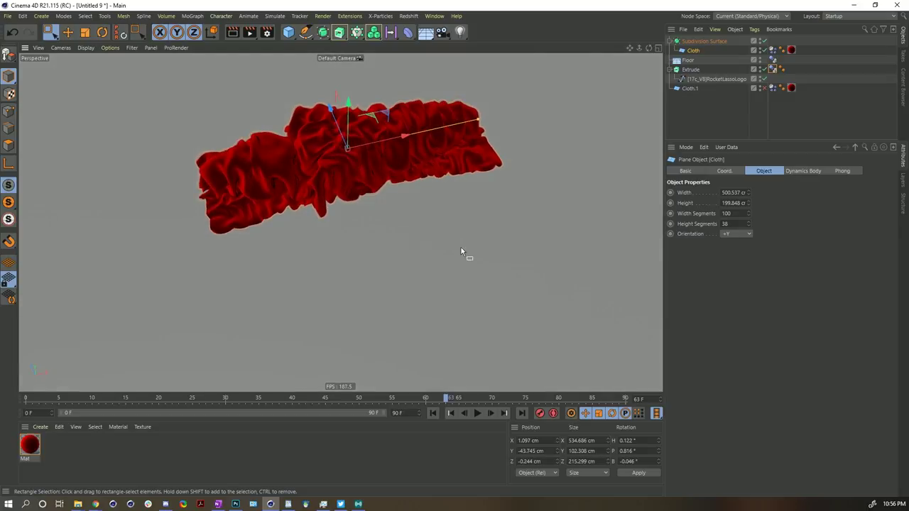
- Return to frame 0 and move the enlarged cloth back out of the Subdivision Surface
left_click(433, 413)
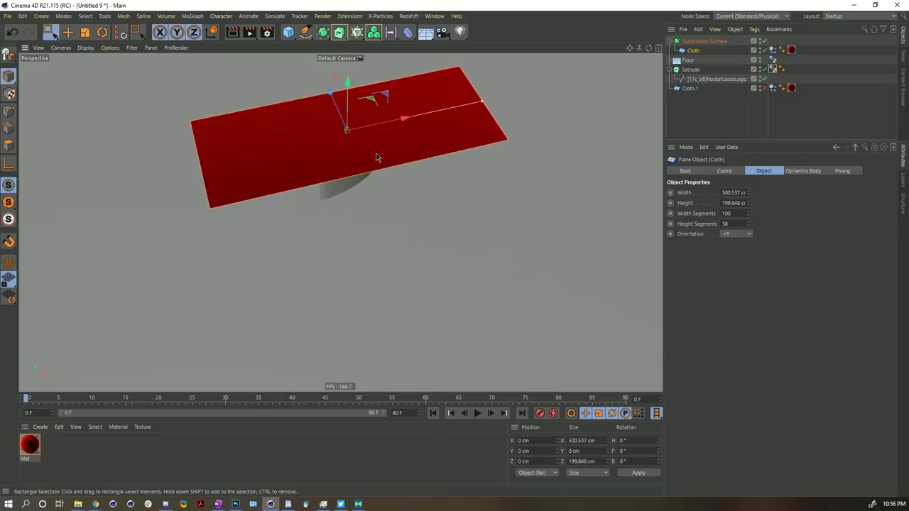
middle_click_drag(376, 156, 425, 216, "alt")
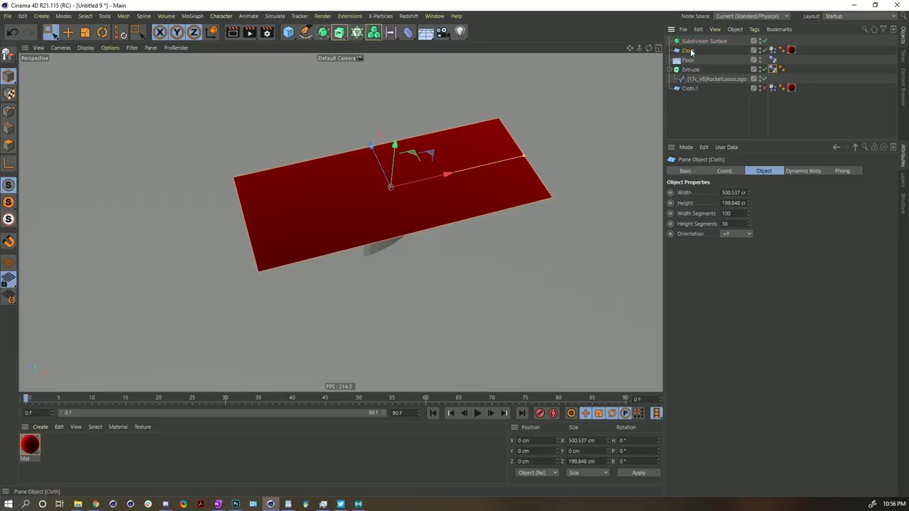
- Set the cloth's soft body Rest Length key at frame 60 to 150%
left_click(772, 52)
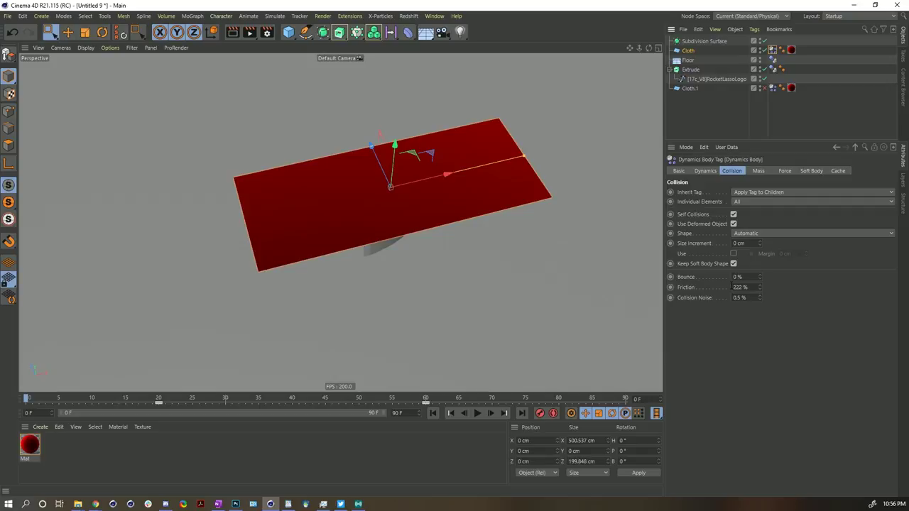
left_click(811, 171)
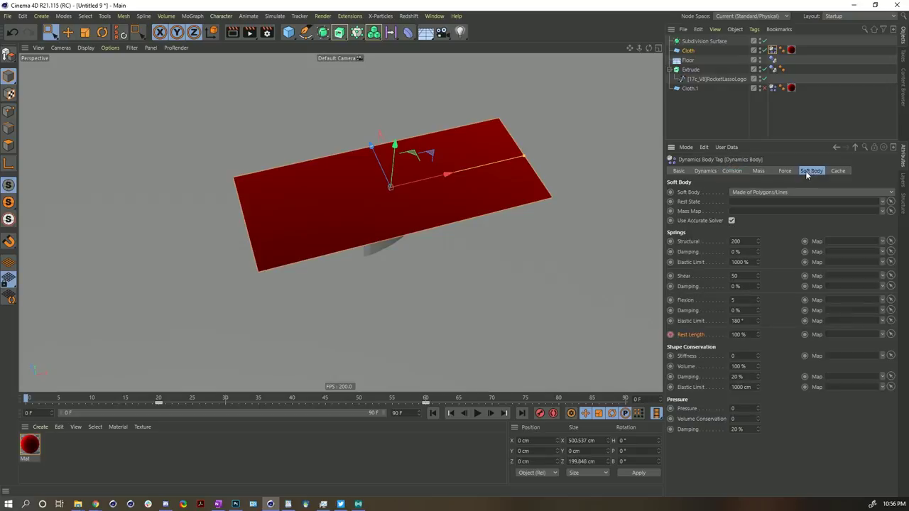
left_click_drag(203, 403, 426, 402)
left_click(737, 207)
type("15")
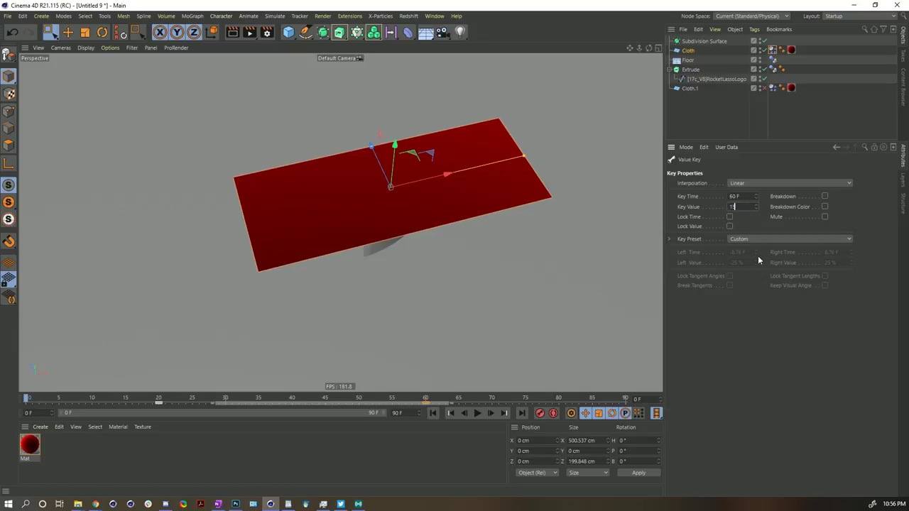
key("Return")
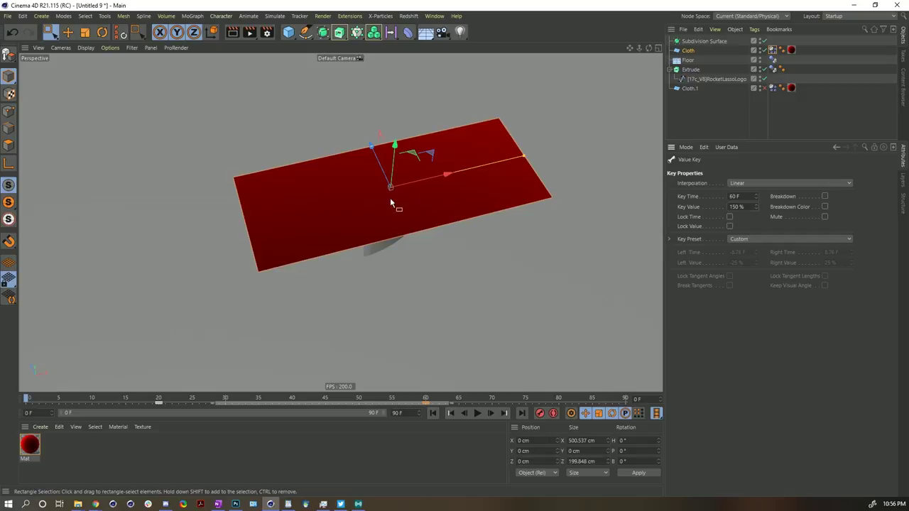
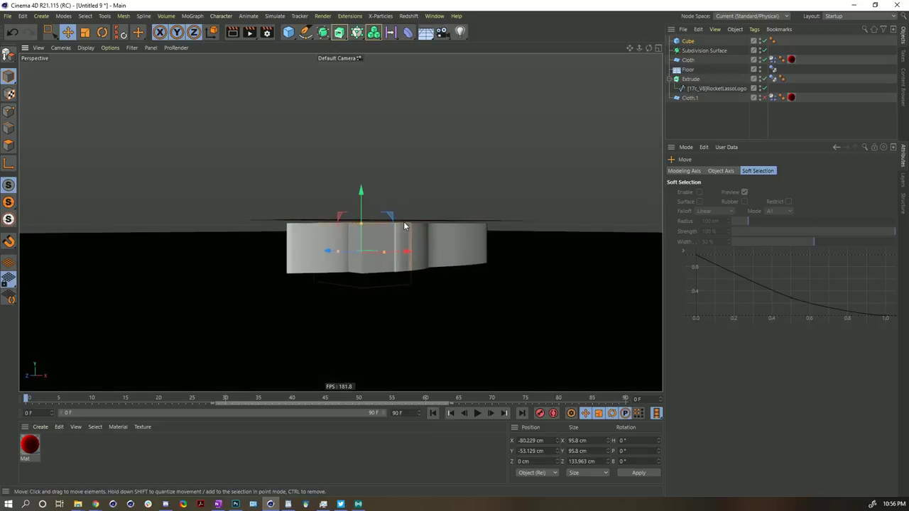
- Copy the rocket Extrude's Dynamics Body tag onto the cube and bring up the cube's properties
left_click_drag(402, 231, 390, 257, "alt")
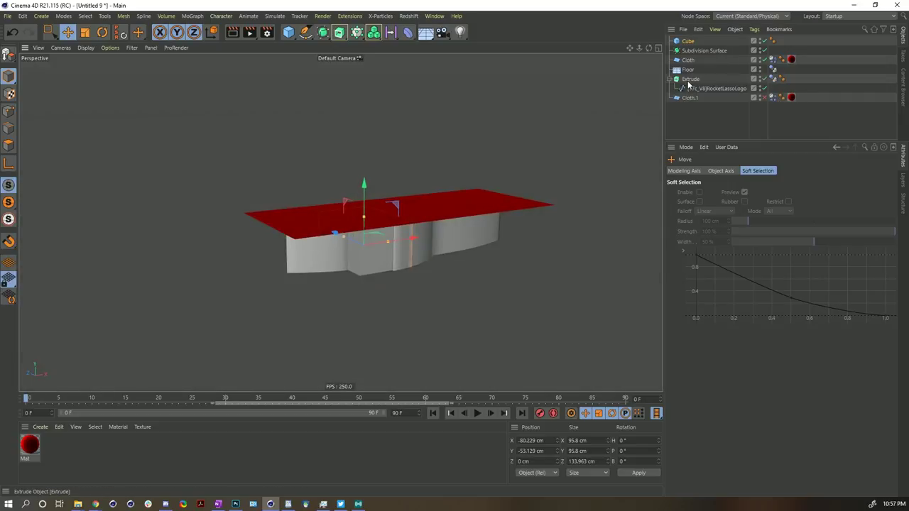
left_click_drag(776, 80, 781, 41, "ctrl")
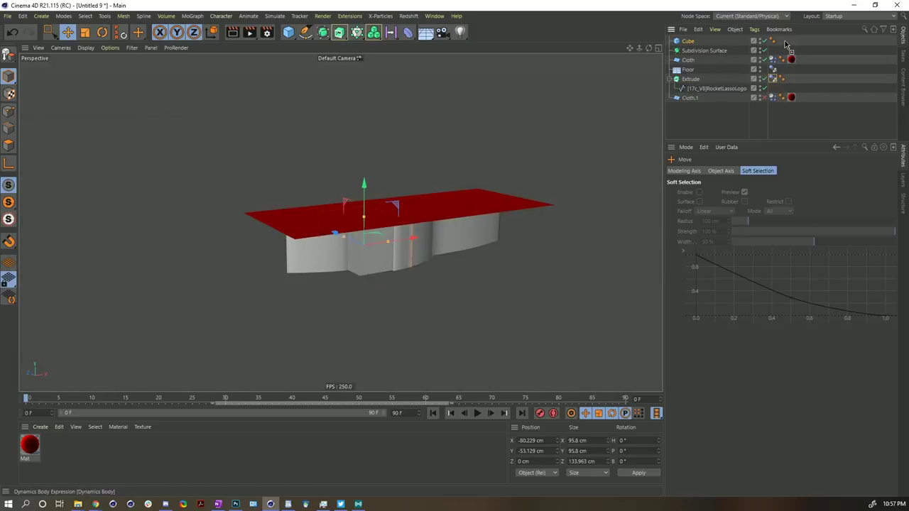
left_click(687, 42)
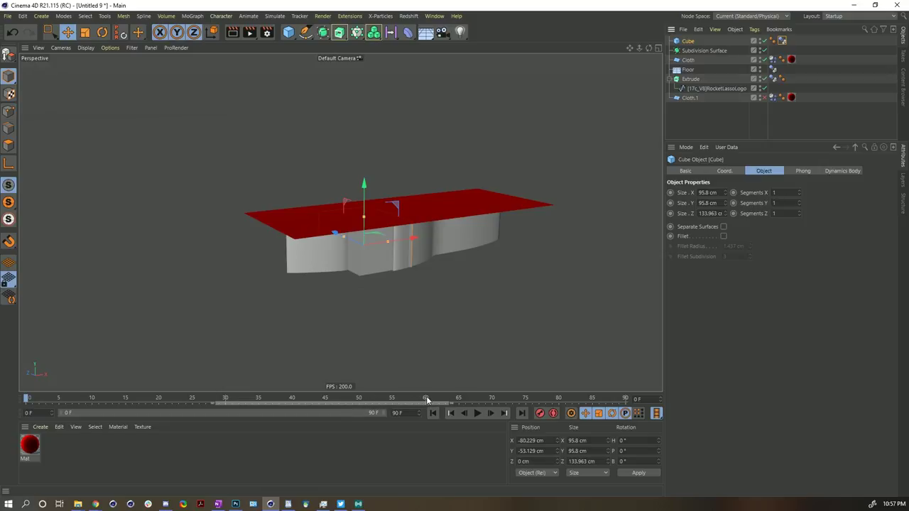
- Keyframe the cube's Enabled property on at frame 50 and off at frame 51
left_click(360, 400)
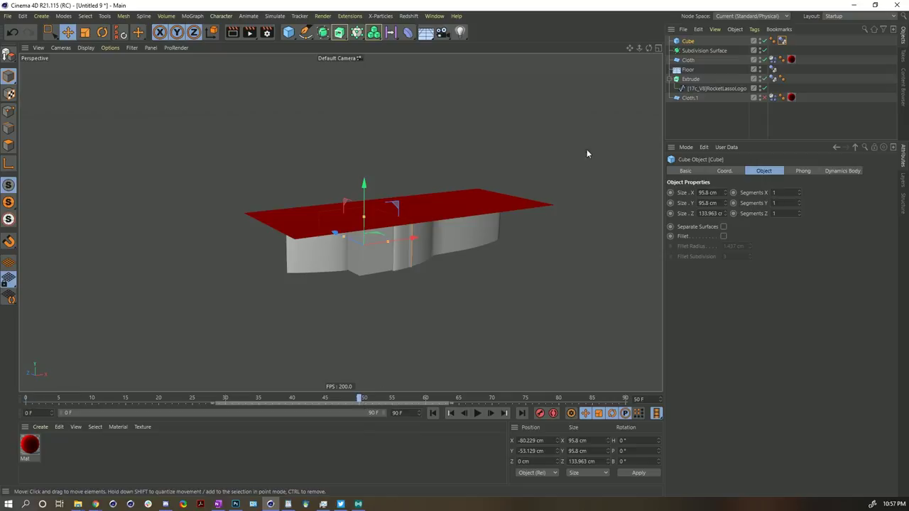
left_click(724, 172)
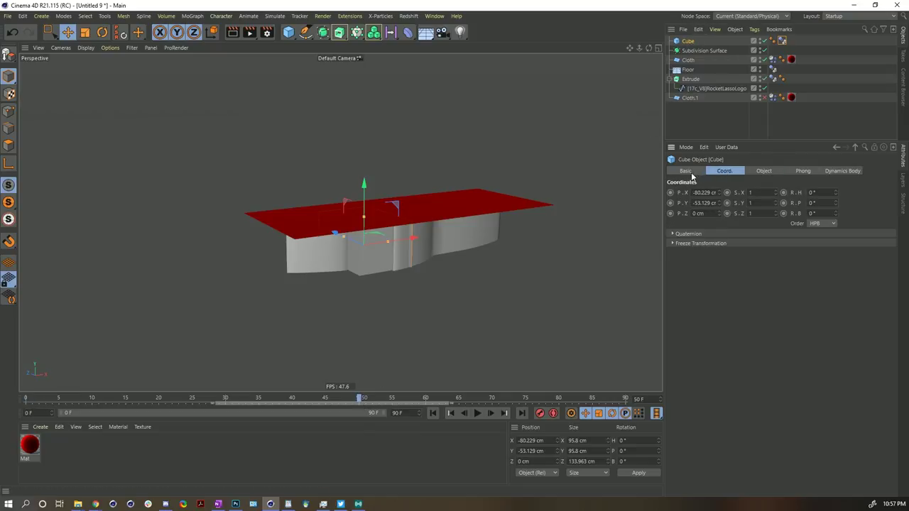
left_click(687, 171)
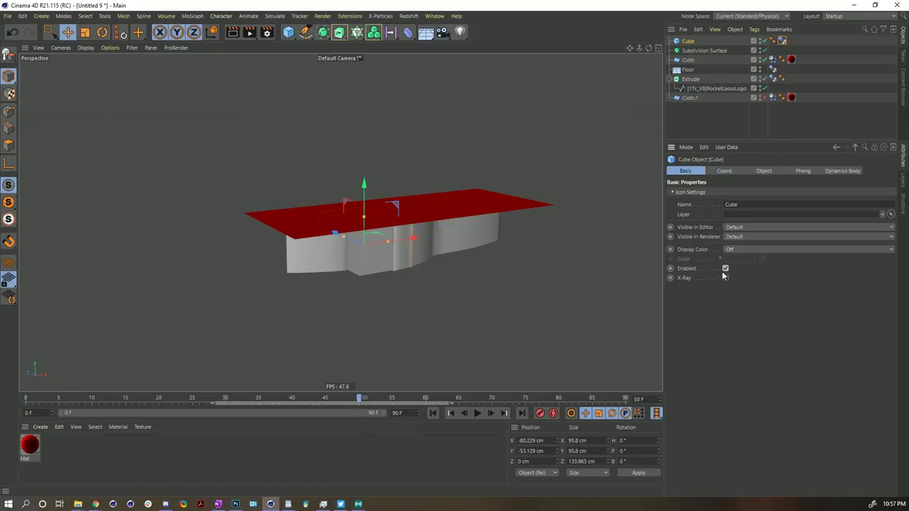
left_click(670, 269, "ctrl")
key("g")
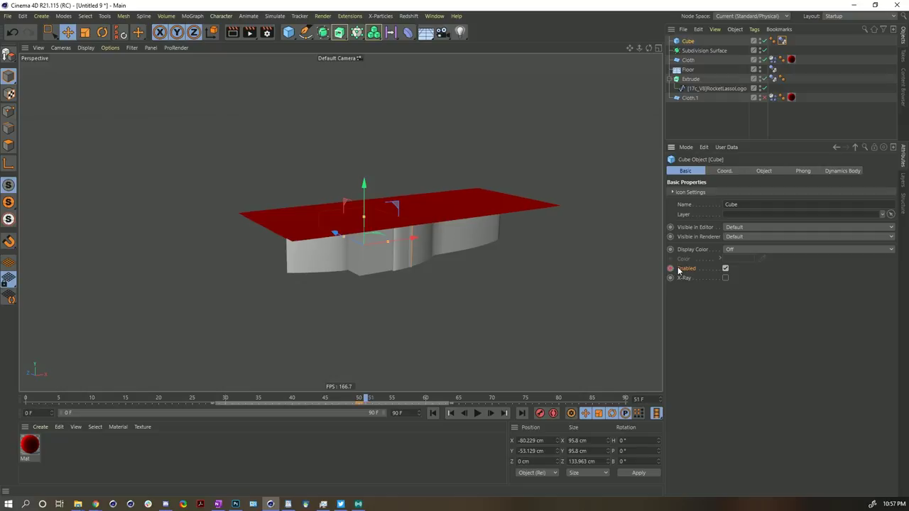
left_click(725, 269)
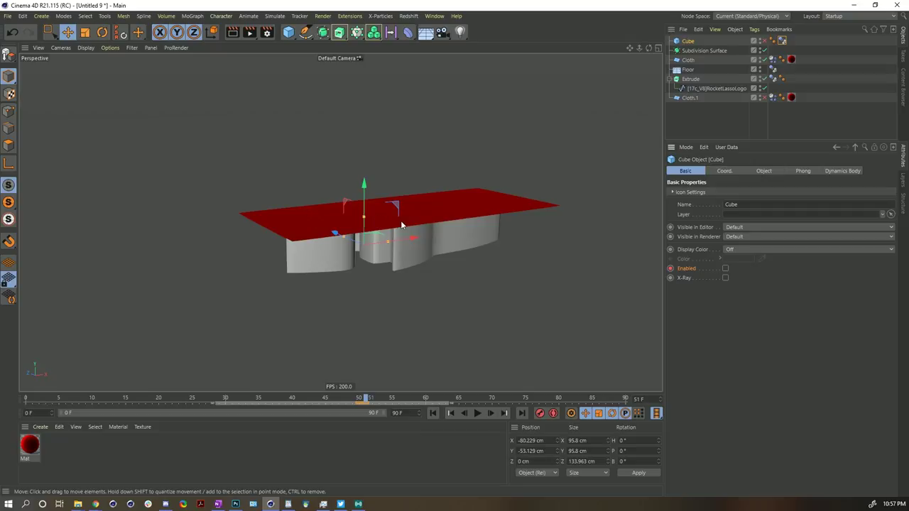
left_click_drag(401, 260, 389, 193, "alt")
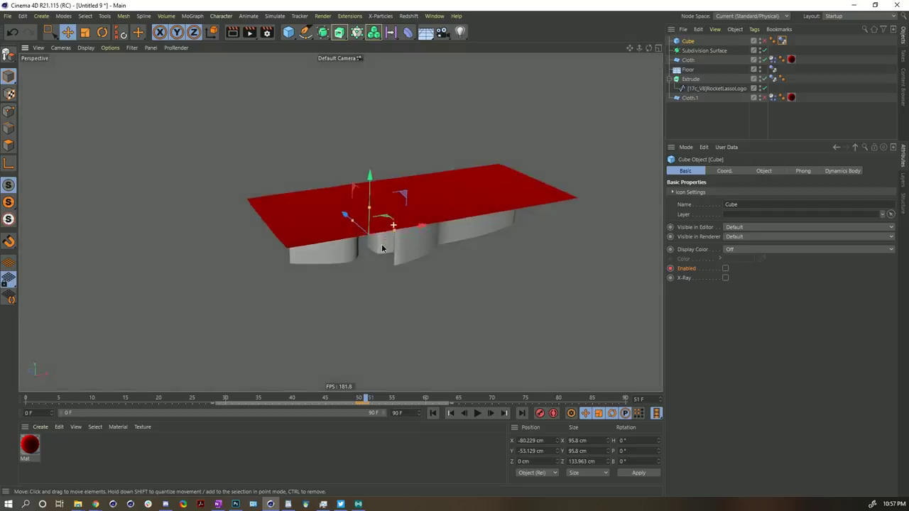
- Simulate the cloth draping over the rocket and the temporary cube from frame 0 to frame 77
left_click(432, 413)
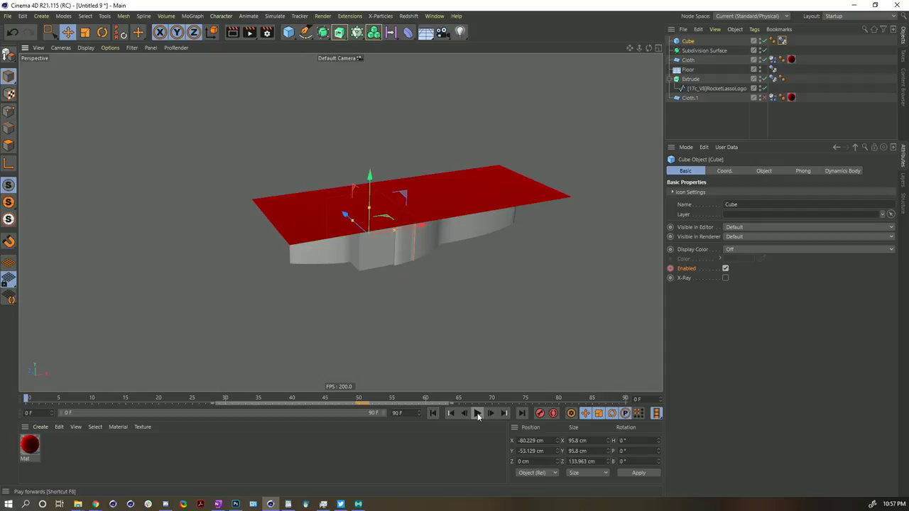
left_click(477, 414)
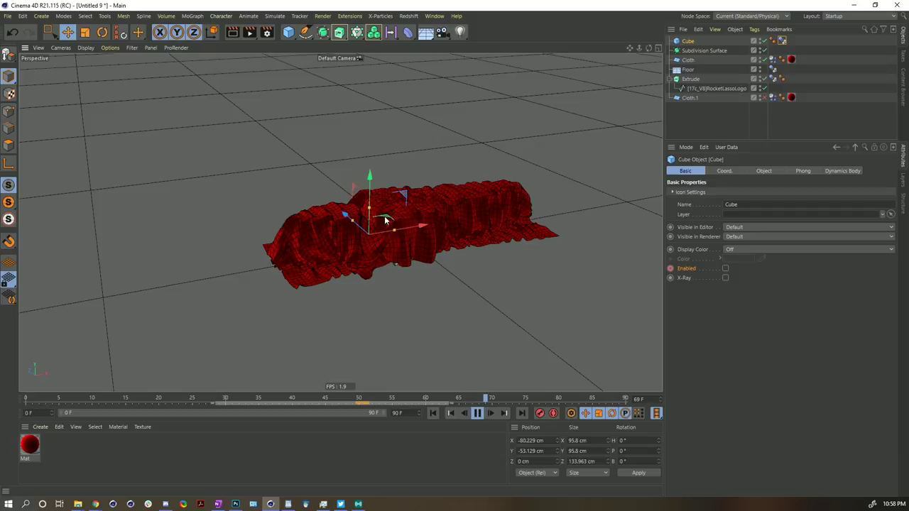
left_click(477, 413)
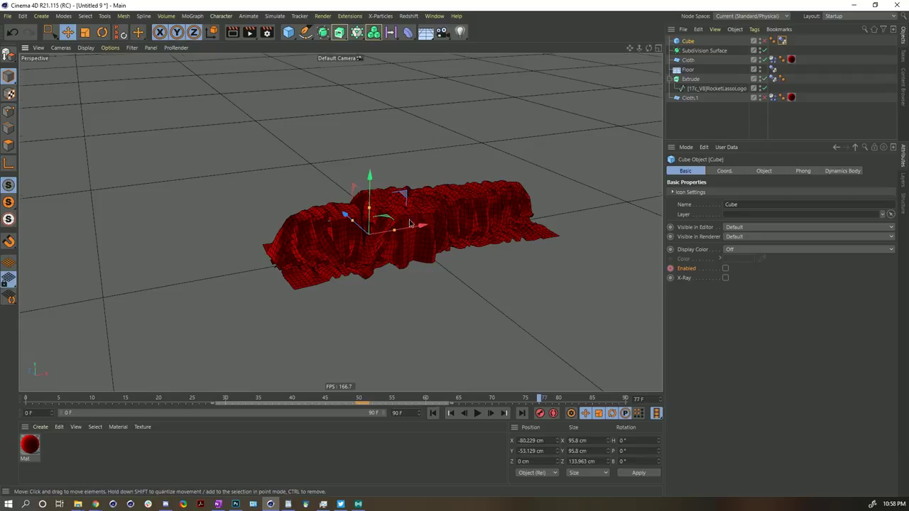
- Inspect the draped cloth's folds around the cube's former position and where the rocket pokes through
left_click_drag(410, 223, 369, 261, "alt")
scroll(367, 220, "up", 5)
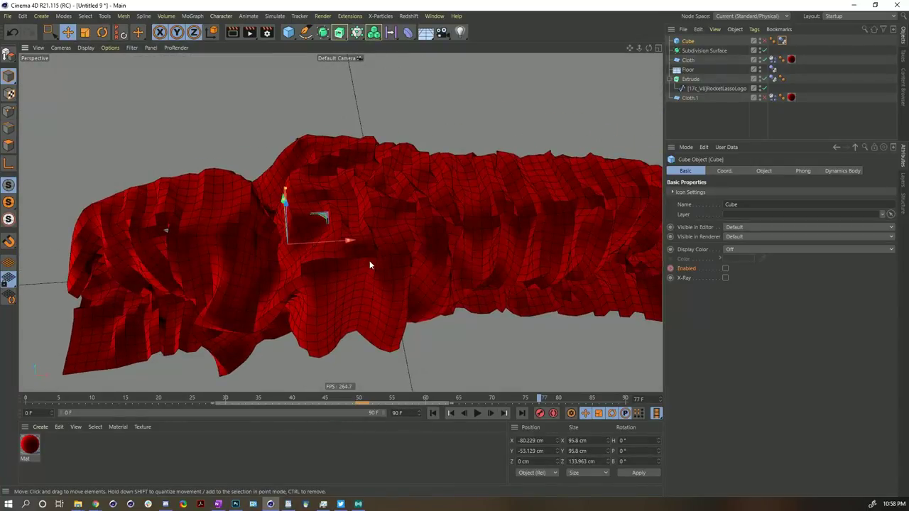
scroll(369, 264, "down", 3)
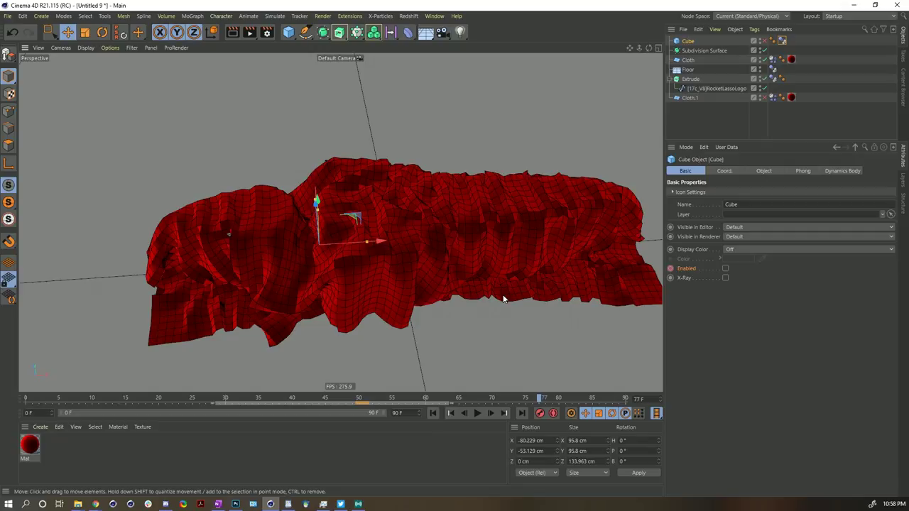
left_click_drag(164, 286, 451, 170, "alt")
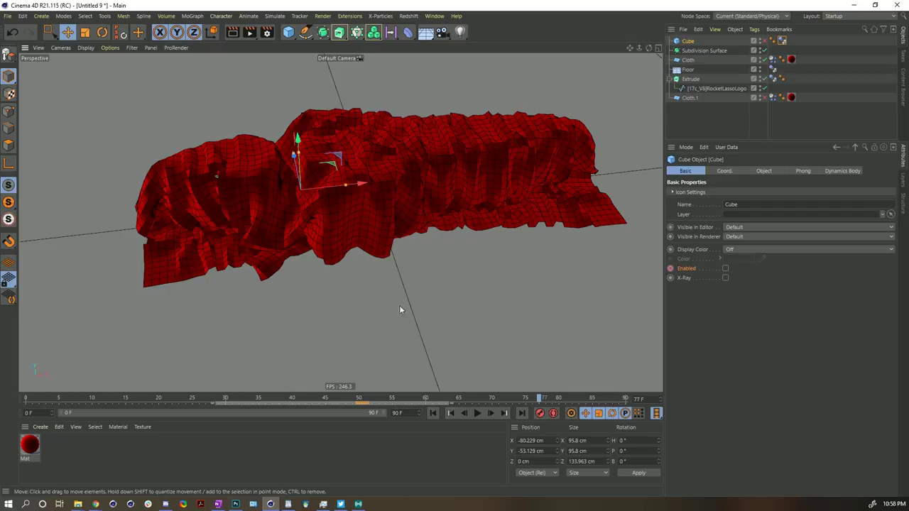
left_click_drag(262, 195, 361, 136, "alt")
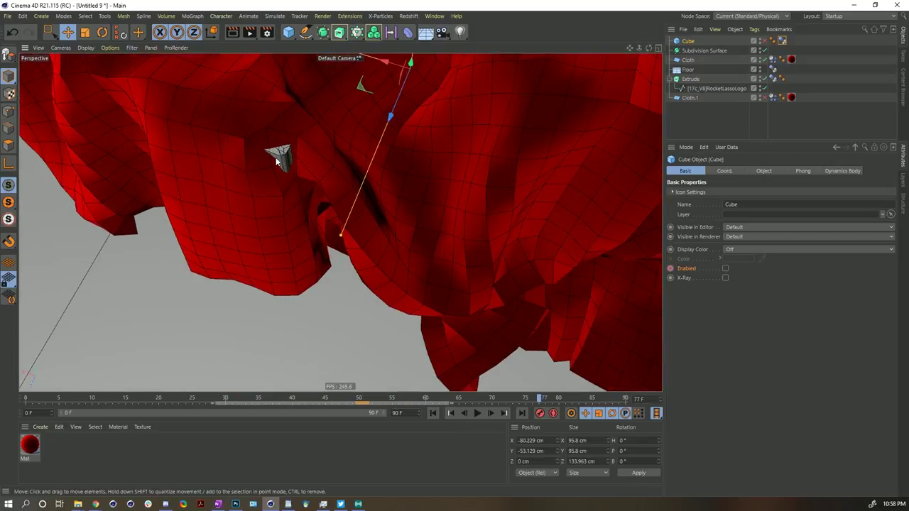
left_click_drag(280, 154, 230, 149, "alt")
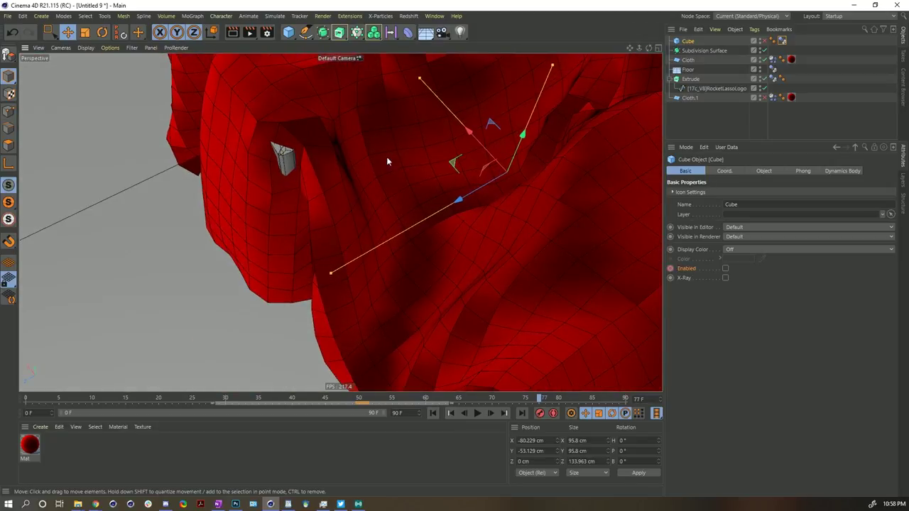
left_click_drag(387, 161, 370, 184, "alt")
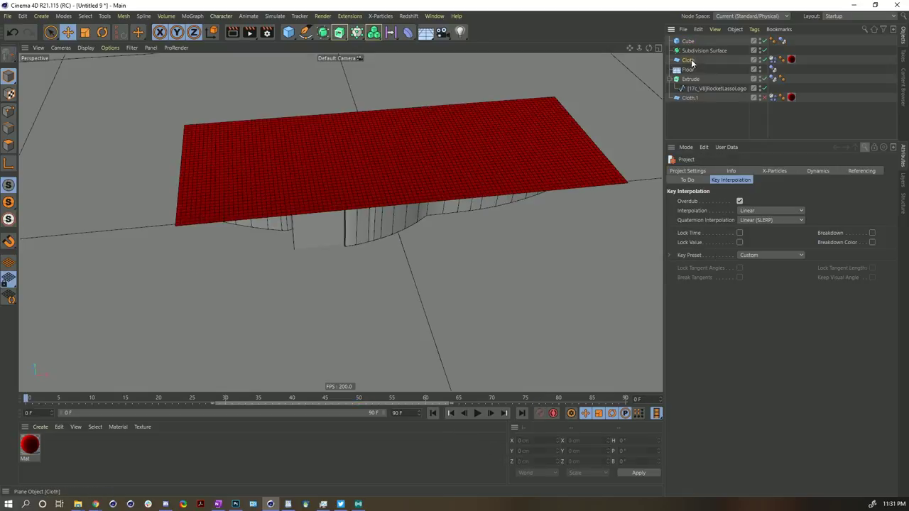
- Copy the cloth plane and the rocket logo spline into a new empty project
left_click(691, 61)
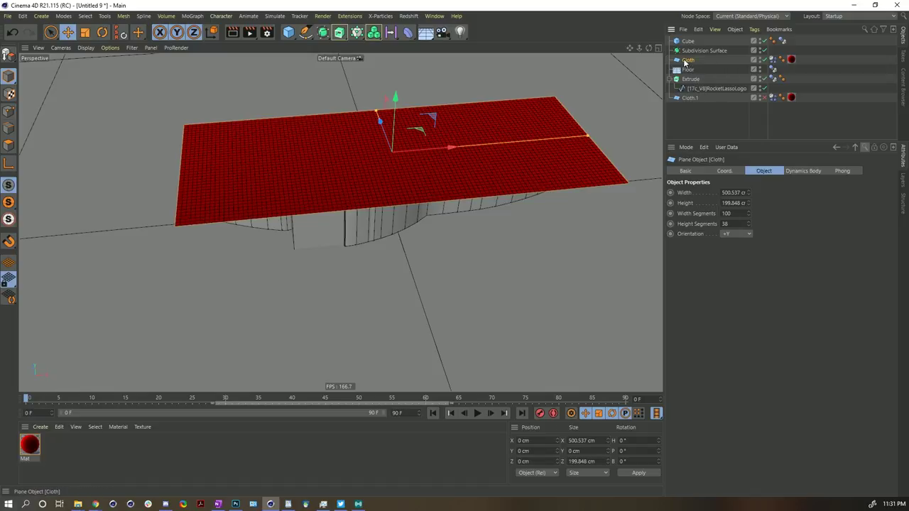
left_click(702, 90, "ctrl")
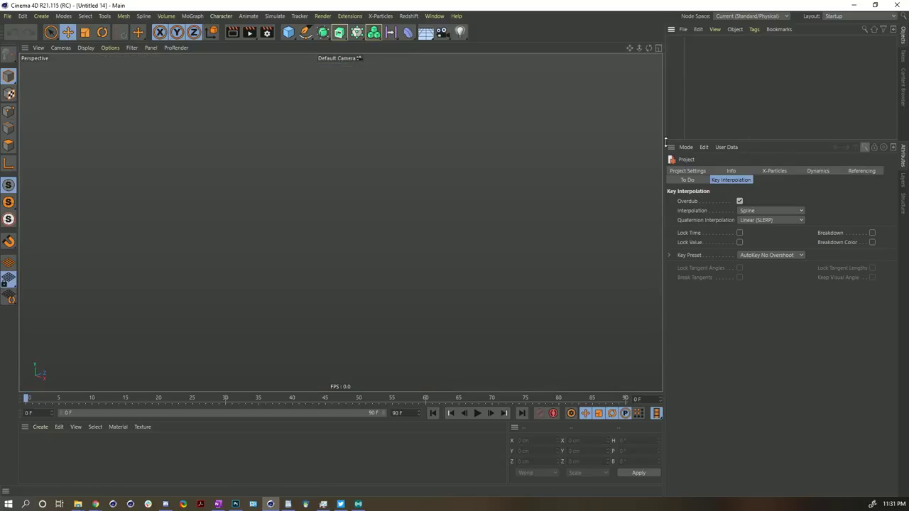
key("ctrl+v")
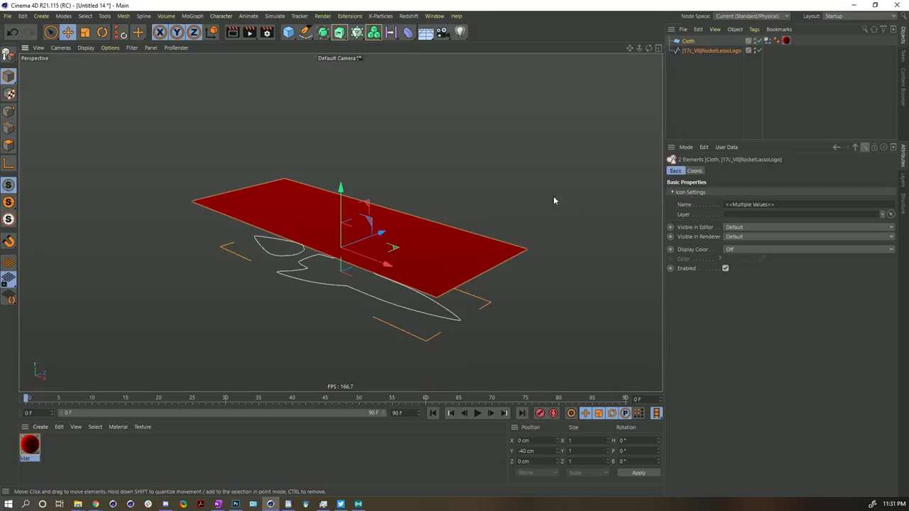
- Reduce the copied cloth plane to 25 width segments and 10 height segments
left_click_drag(394, 235, 439, 159, "alt")
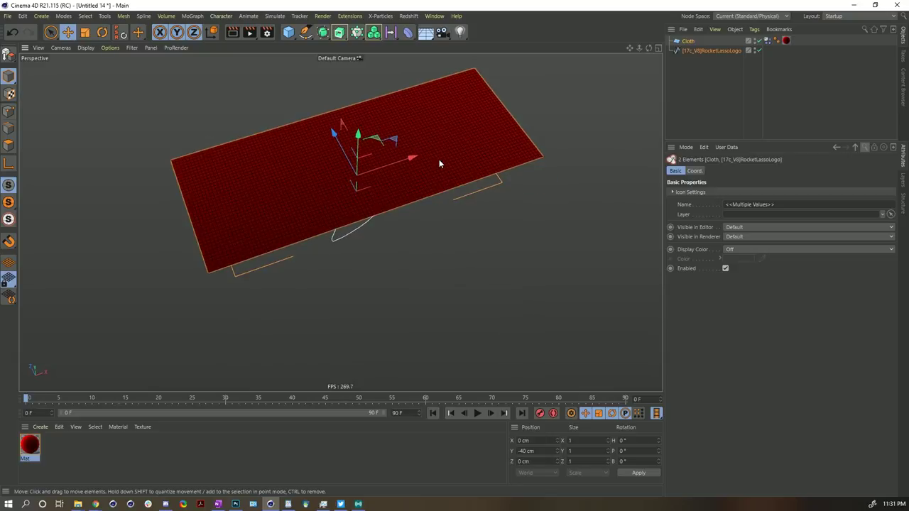
left_click(455, 127)
left_click_drag(455, 126, 430, 151, "alt")
left_click(739, 212)
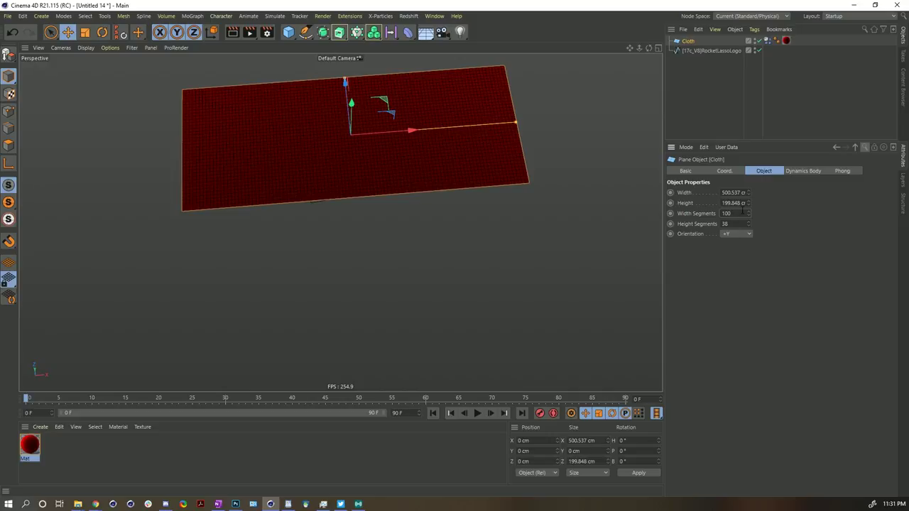
key("Return")
left_click_drag(507, 173, 440, 176, "alt")
left_click(748, 224)
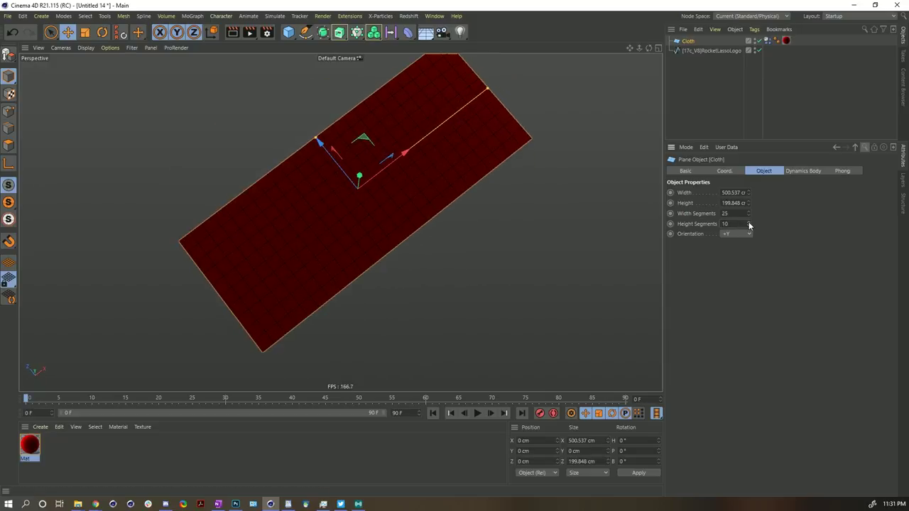
- Show the Top view with Lines display and Wireframe so the plane's full grid overlays the rocket spline
left_click_drag(397, 235, 357, 168, "alt")
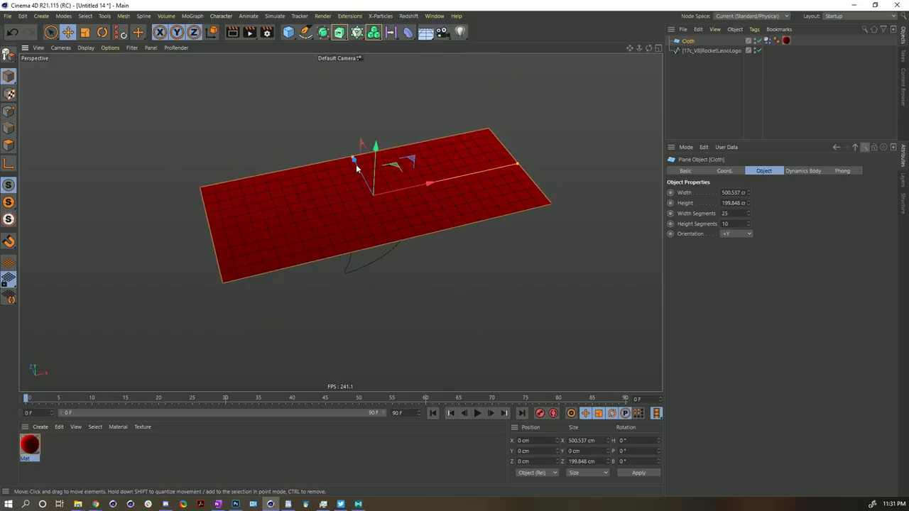
middle_click(454, 135)
middle_click(487, 118)
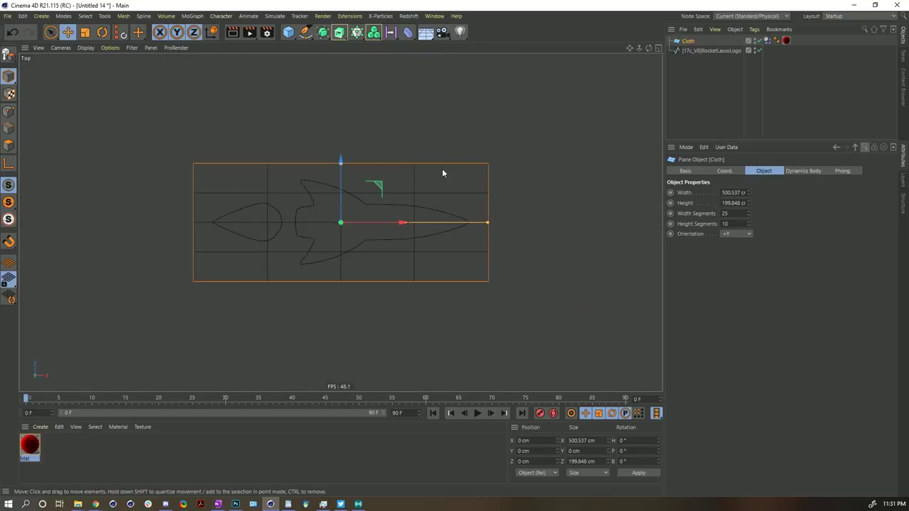
key("n")
key("b")
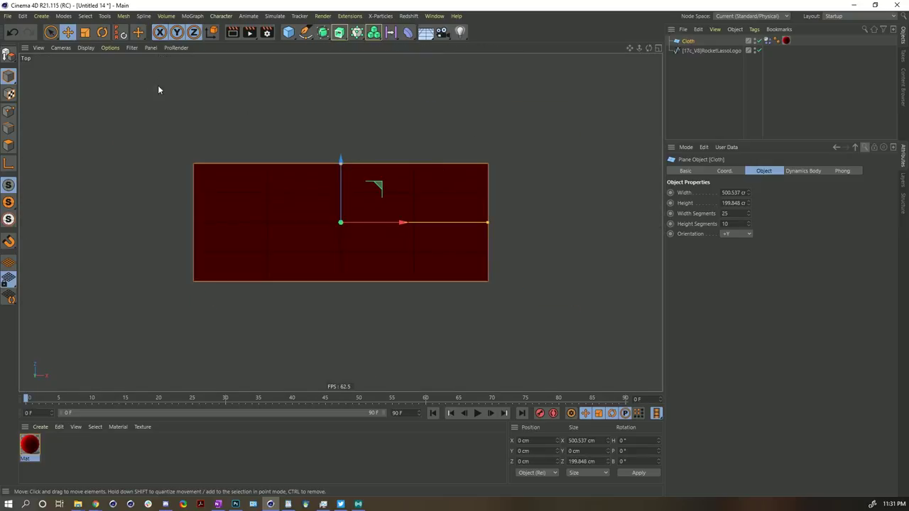
left_click(85, 47)
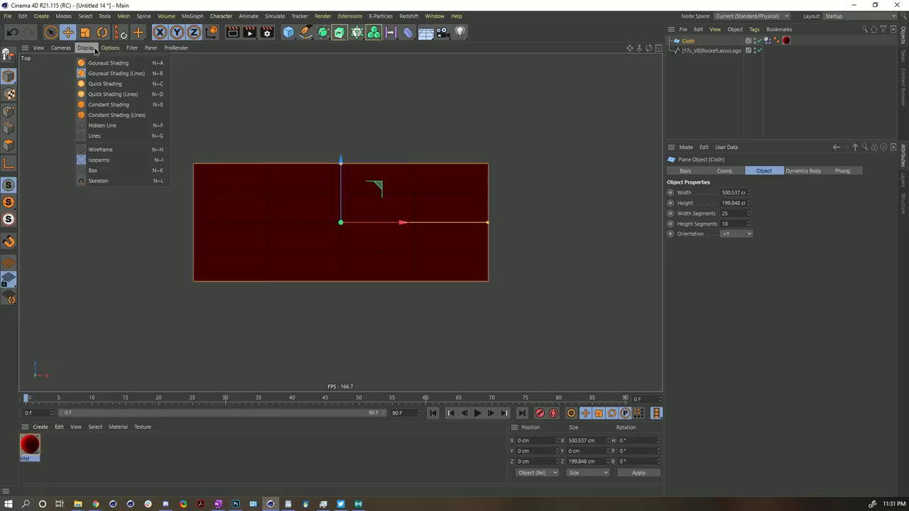
left_click(106, 135)
left_click(86, 48)
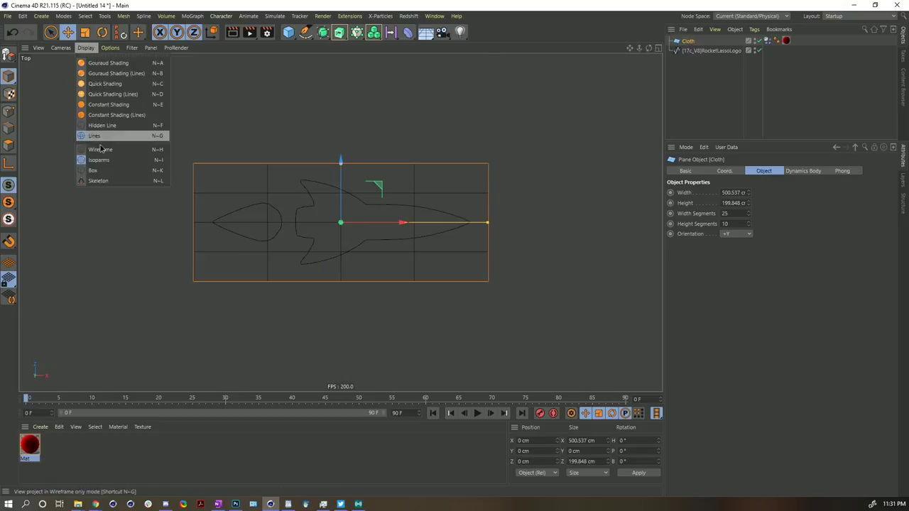
left_click(100, 149)
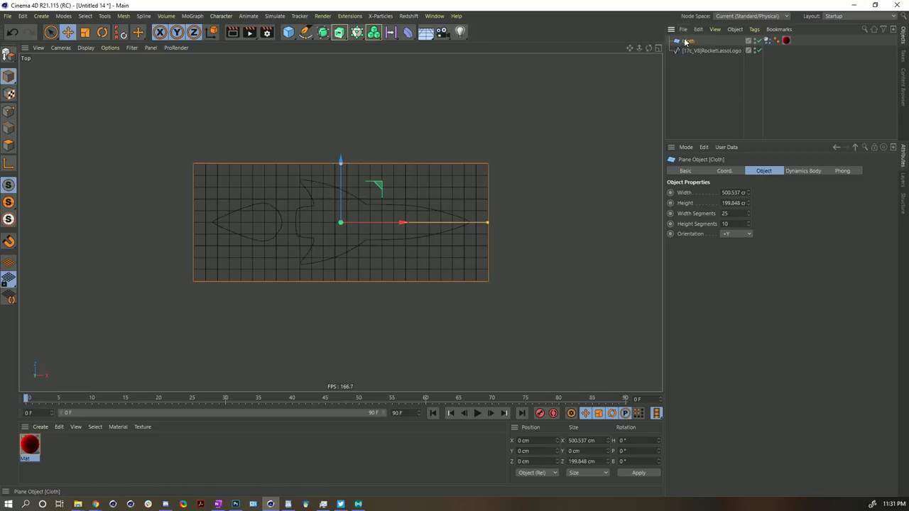
- Make the cloth plane editable and select all of its polygons
key("c")
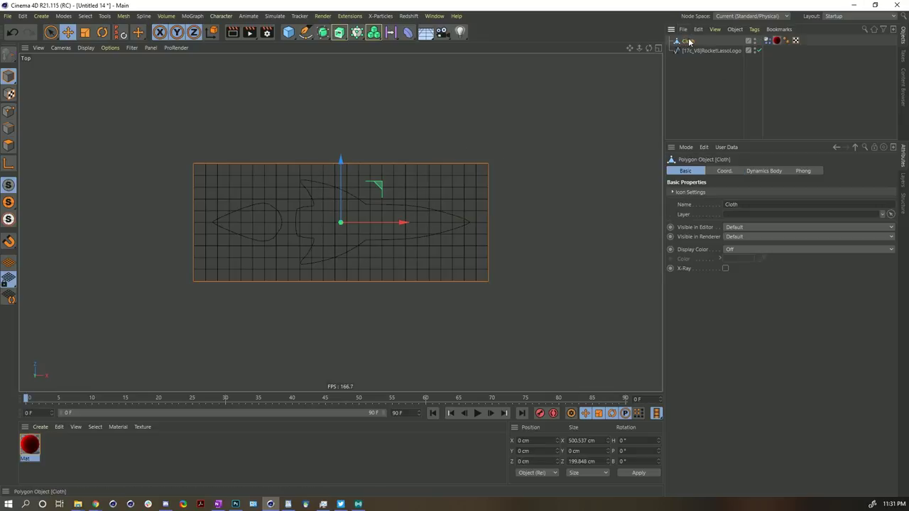
left_click(8, 146)
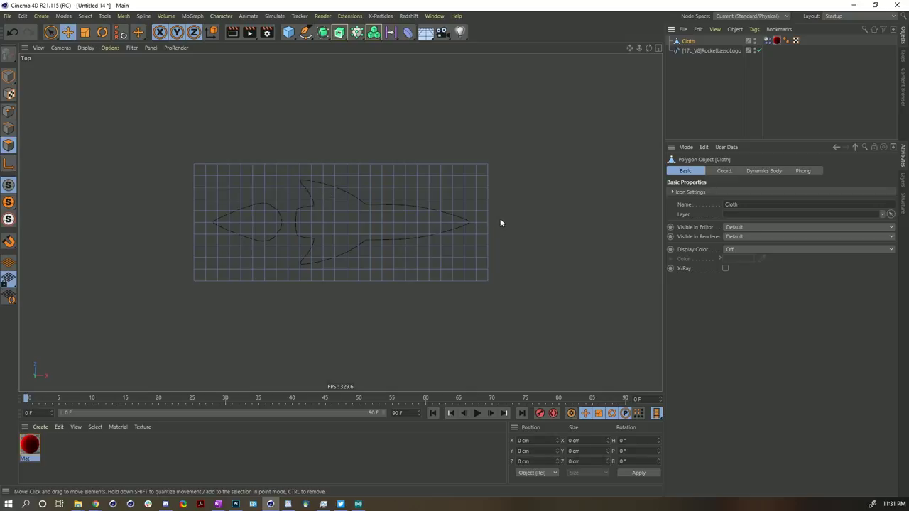
key("9")
left_click_drag(492, 221, 447, 225)
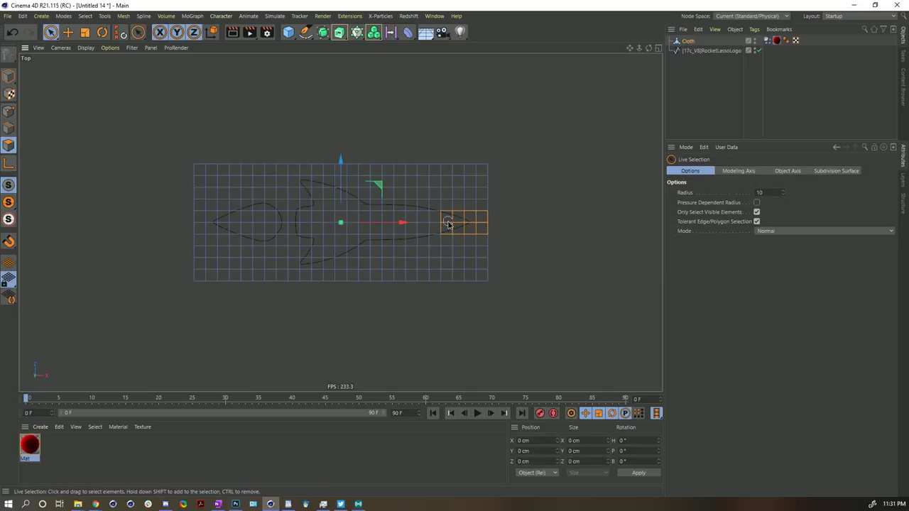
key("ctrl+a")
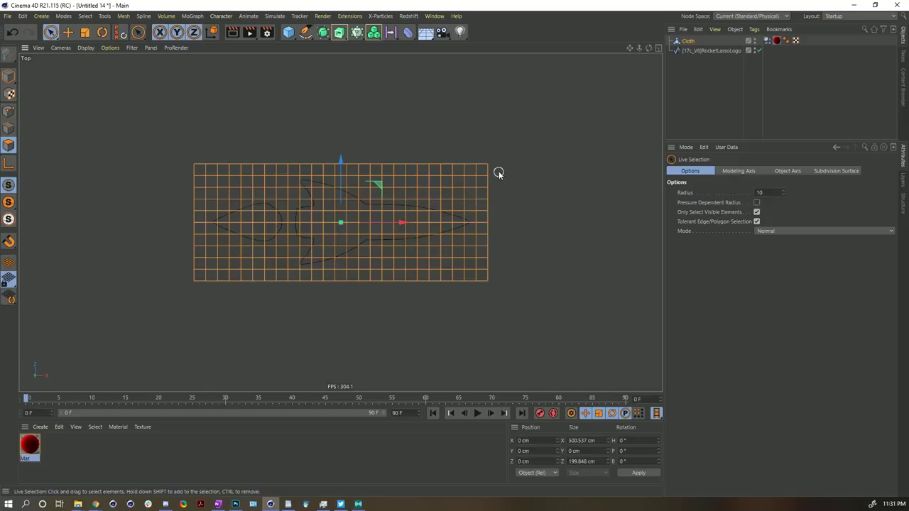
- Deselect stepped groups of polygons at the cloth's four corners outside the rocket outline, invert the selection and delete those corners
left_click_drag(499, 172, 377, 166, "ctrl")
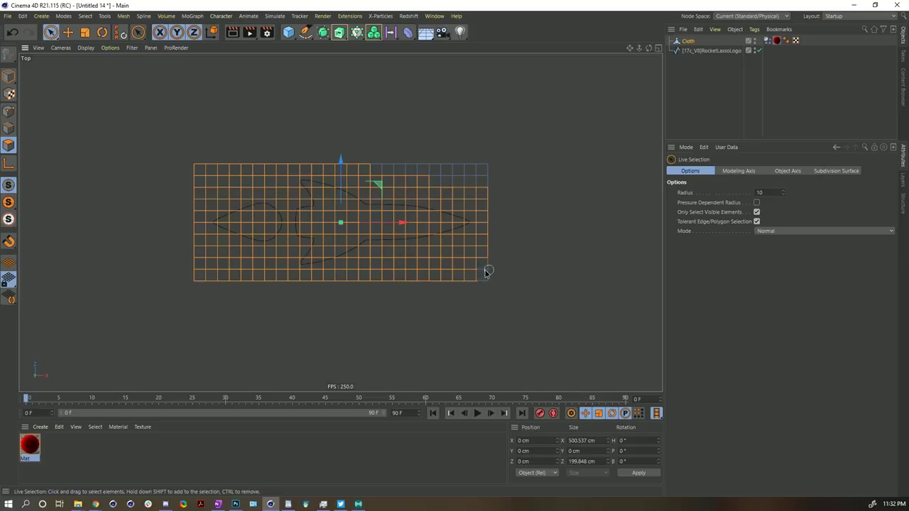
mouse_move(487, 267)
left_mouse_down("ctrl")
mouse_move(467, 261)
mouse_move(367, 288)
mouse_move(312, 290)
mouse_move(198, 273)
left_mouse_up("ctrl")
mouse_move(181, 181)
left_mouse_down("ctrl")
mouse_move(230, 157)
mouse_move(278, 155)
mouse_move(177, 196)
left_mouse_up("ctrl")
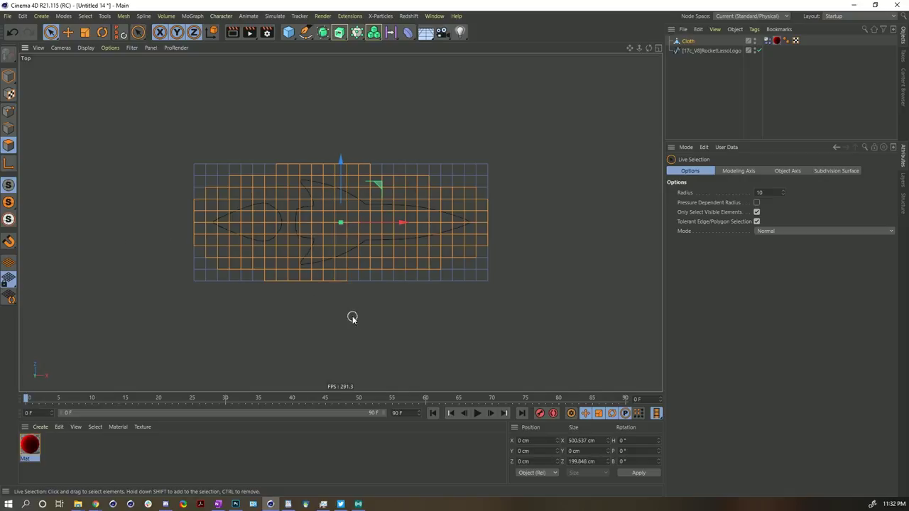
left_click(349, 274, "shift")
key("u")
key("i")
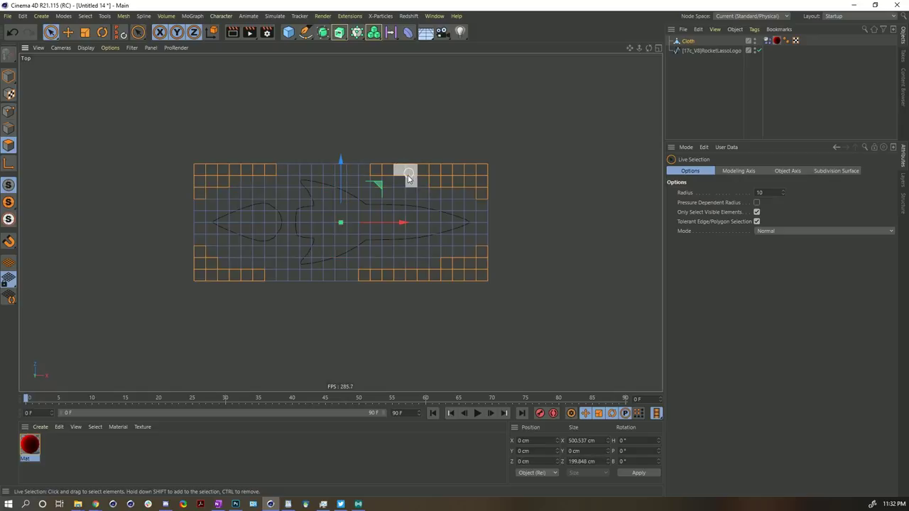
key("Delete")
middle_click(374, 175)
middle_click(201, 152)
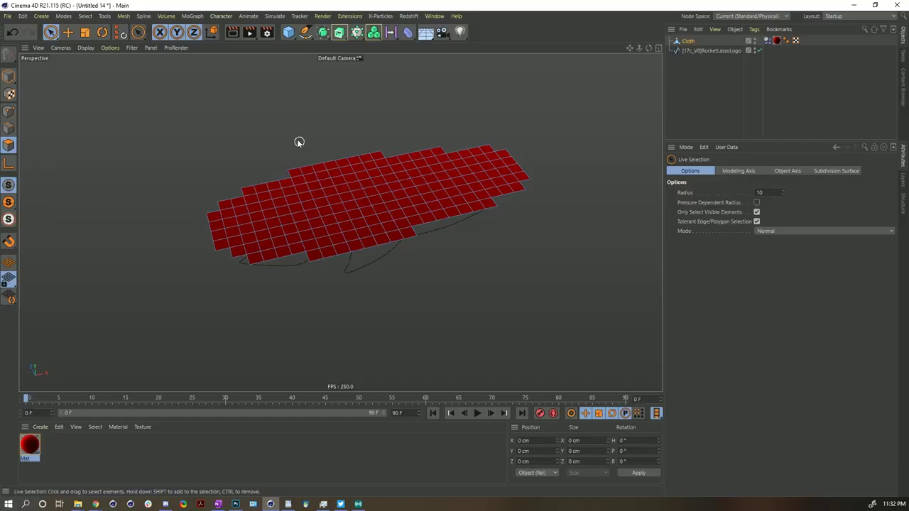
- Nest the trimmed cloth under a Subdivision Surface with 2 editor subdivisions and convert it to an editable polygon mesh
left_click(323, 36, "alt")
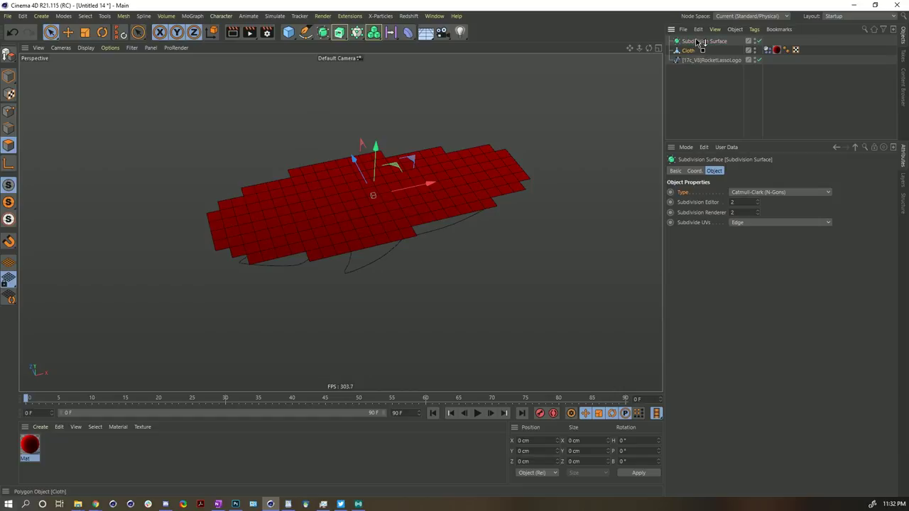
left_click(700, 42)
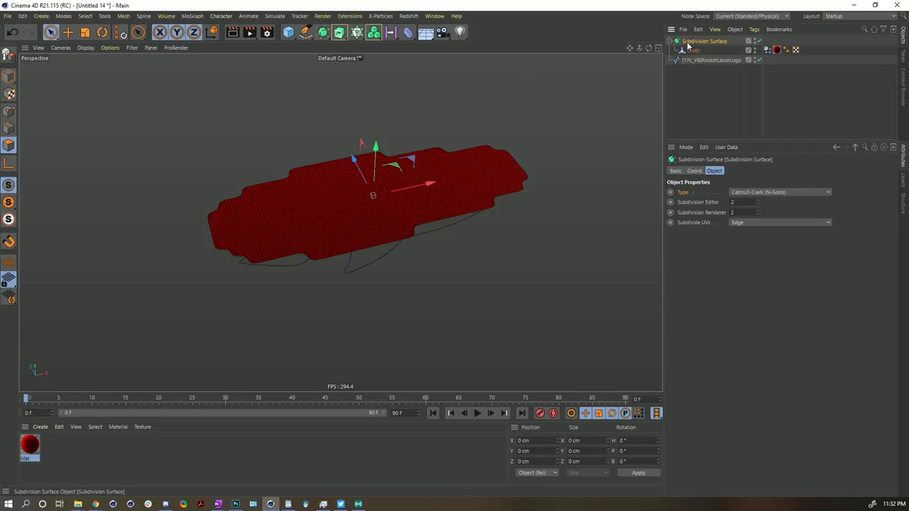
left_click(690, 50)
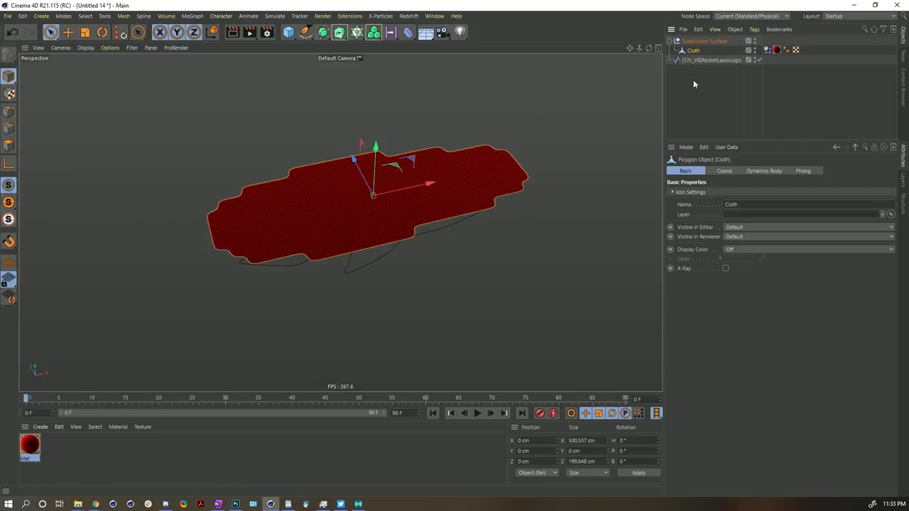
- Switch to the Untitled 9 project, disable its original cloth and paste in the trimmed, subdivided cloth
left_click(433, 16)
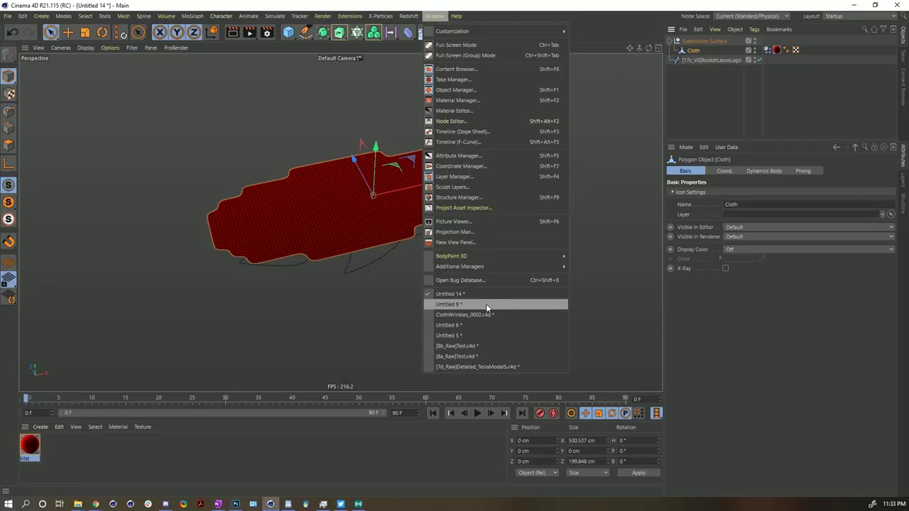
left_click(465, 305)
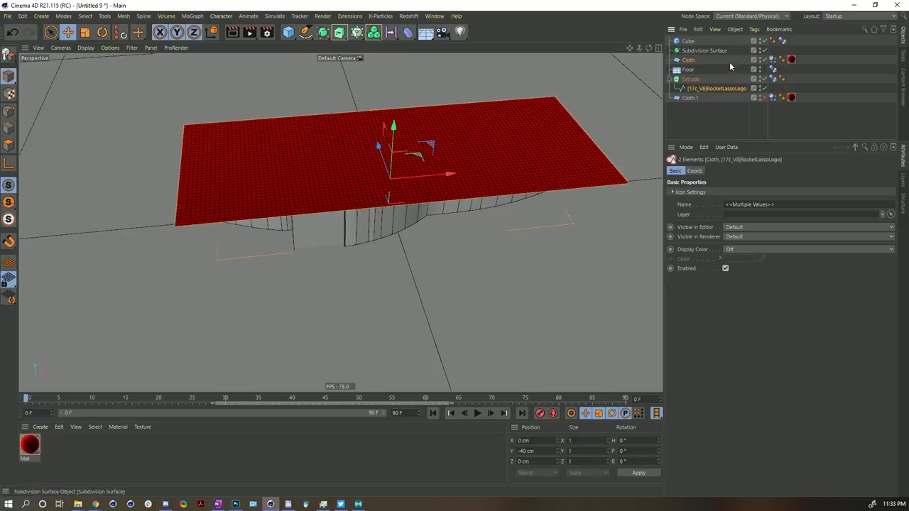
left_click(763, 61)
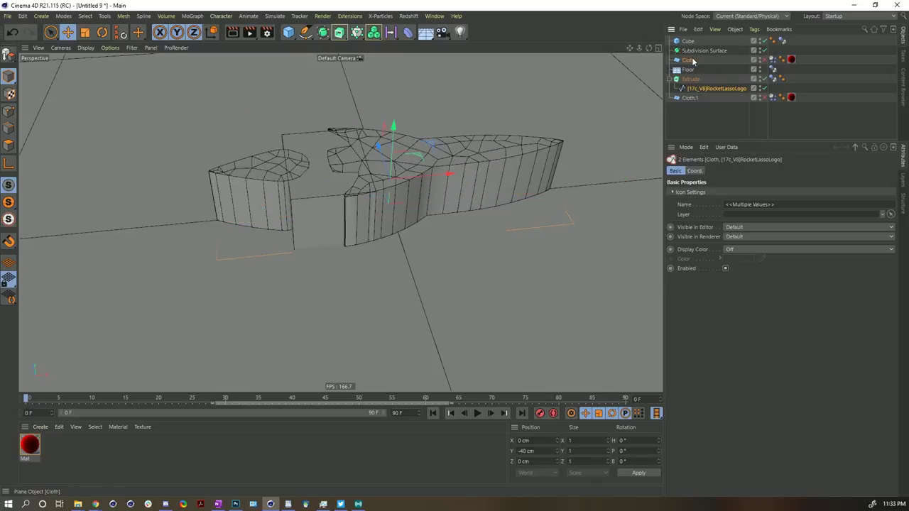
key("ctrl+v")
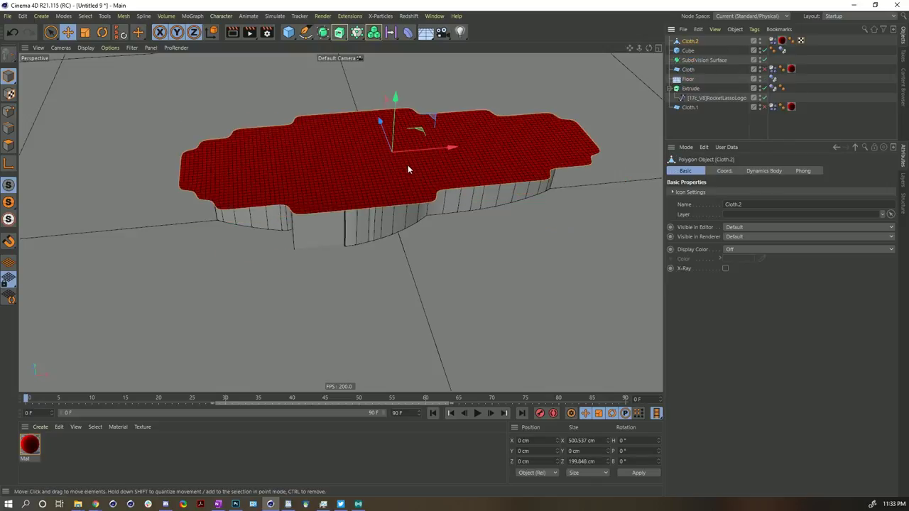
- Replace the pasted cloth's Dynamics Body tag with a copy of the original cloth's tag
left_click(772, 40)
key("Delete")
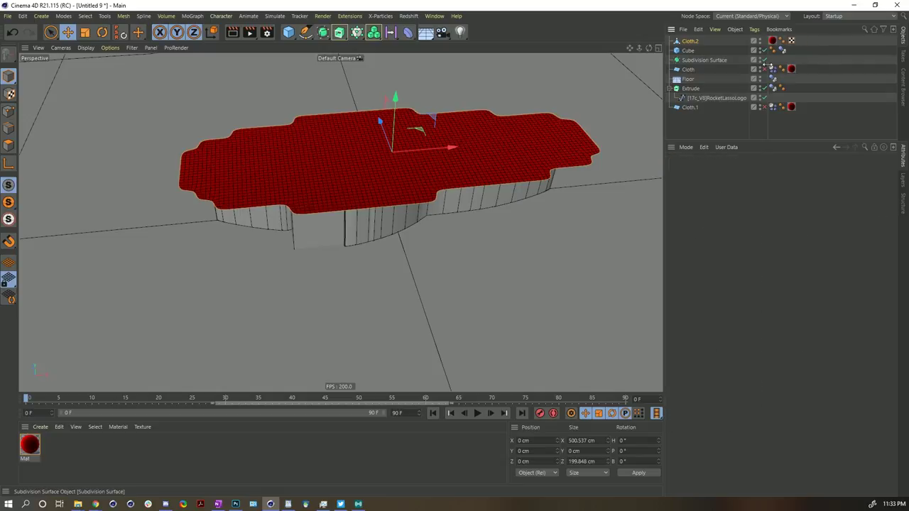
left_click_drag(773, 68, 801, 41, "ctrl")
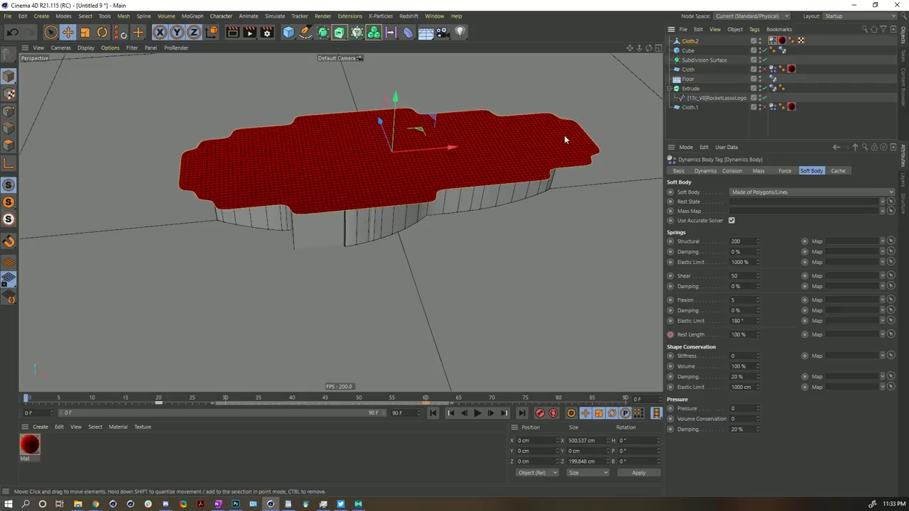
- Simulate the trimmed cloth falling over the rocket and examine its folds and lower edge from several angles
left_click(477, 413)
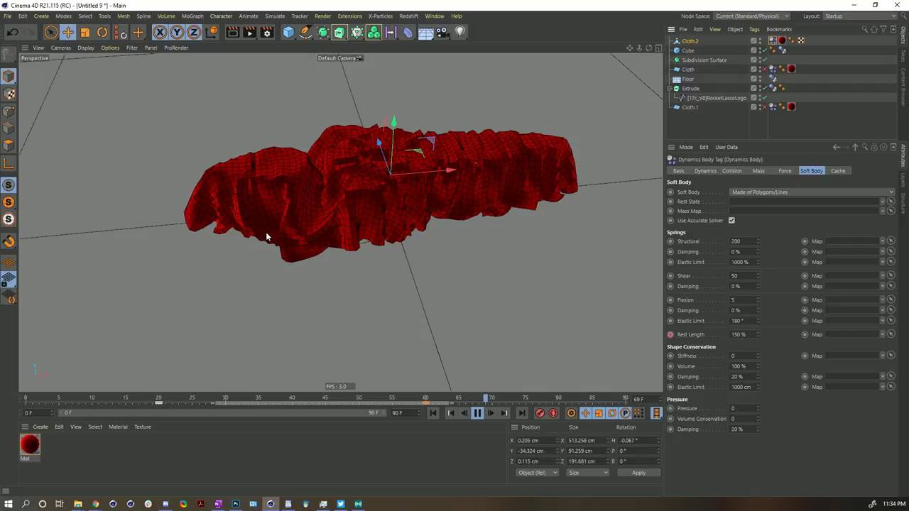
left_click(477, 414)
left_click_drag(490, 197, 497, 209, "alt")
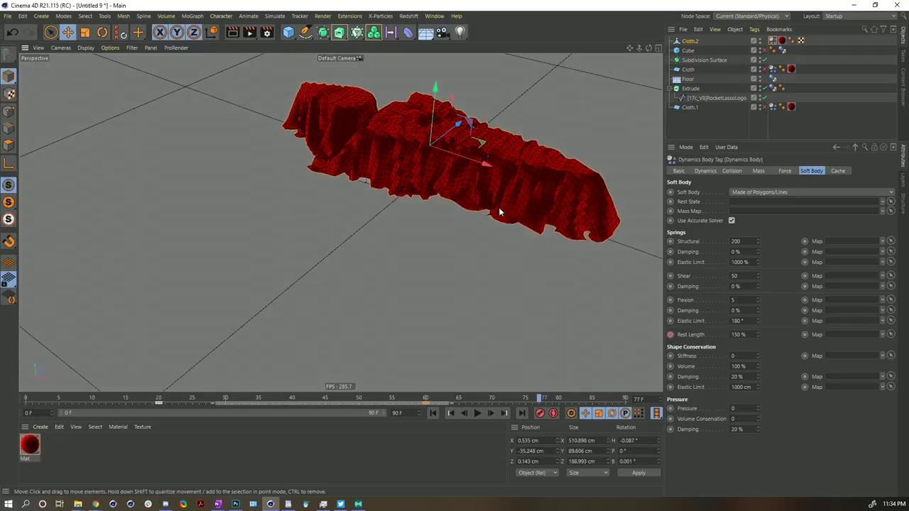
left_click_drag(341, 172, 353, 125, "alt")
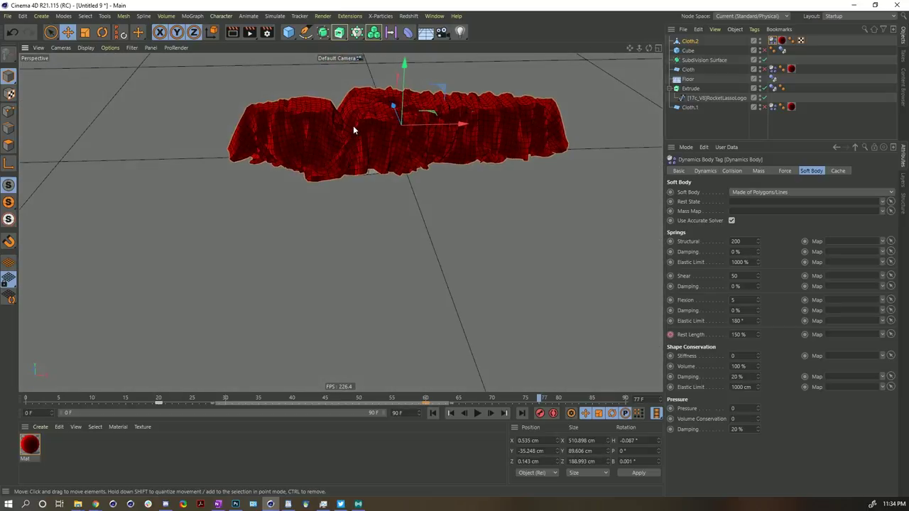
left_click_drag(402, 141, 340, 289, "alt")
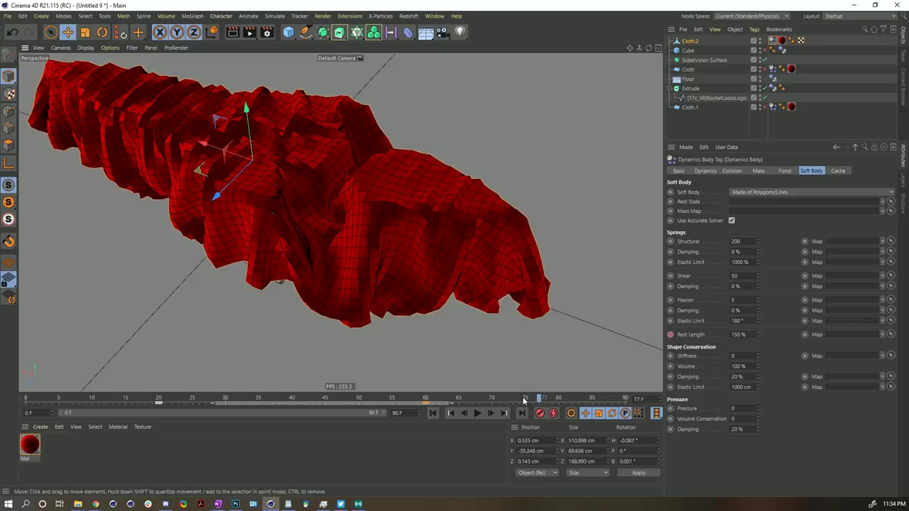
left_click(478, 413)
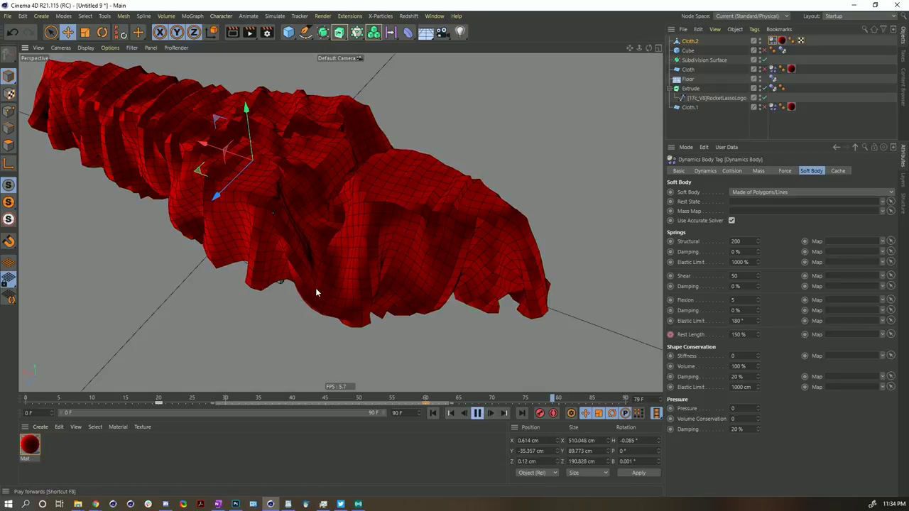
right_click_drag(270, 220, 385, 225, "alt")
left_click_drag(386, 225, 336, 206, "alt")
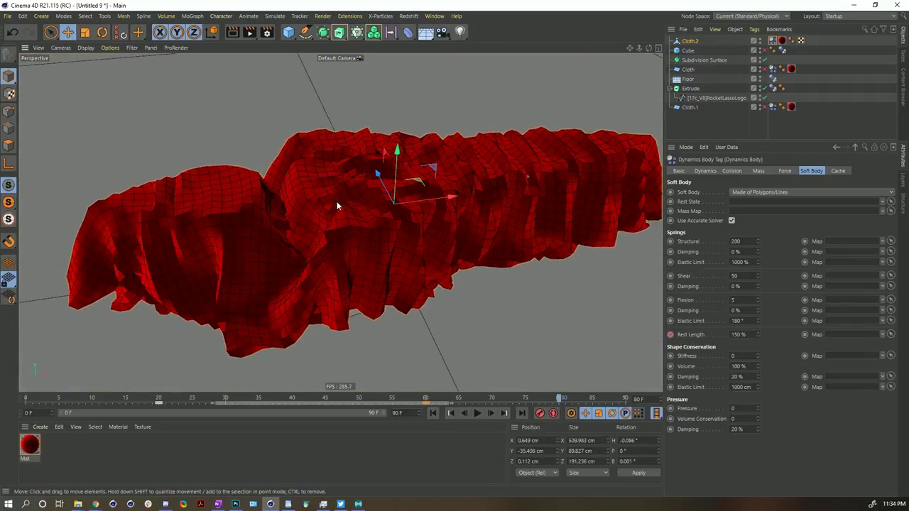
- Rewind the simulation to frame 0 and hide the trimmed cloth to expose the extruded rocket
left_click(435, 412)
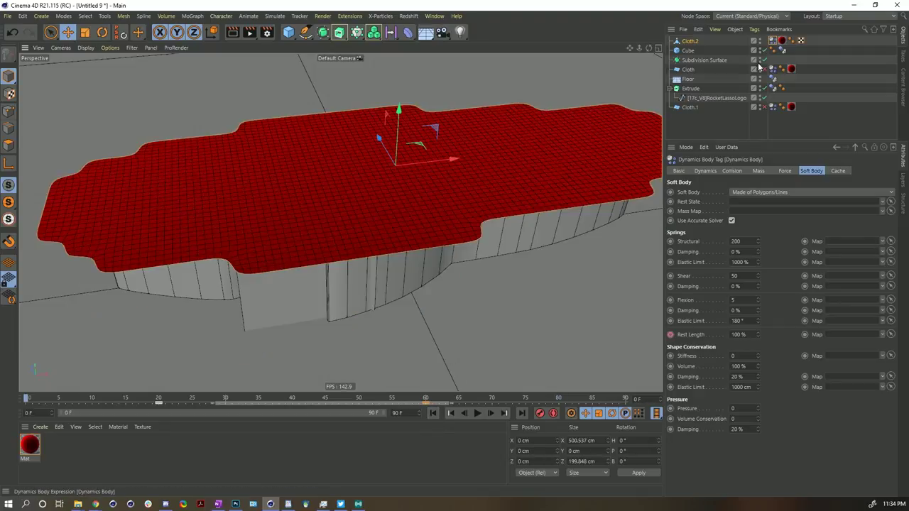
left_click(759, 39)
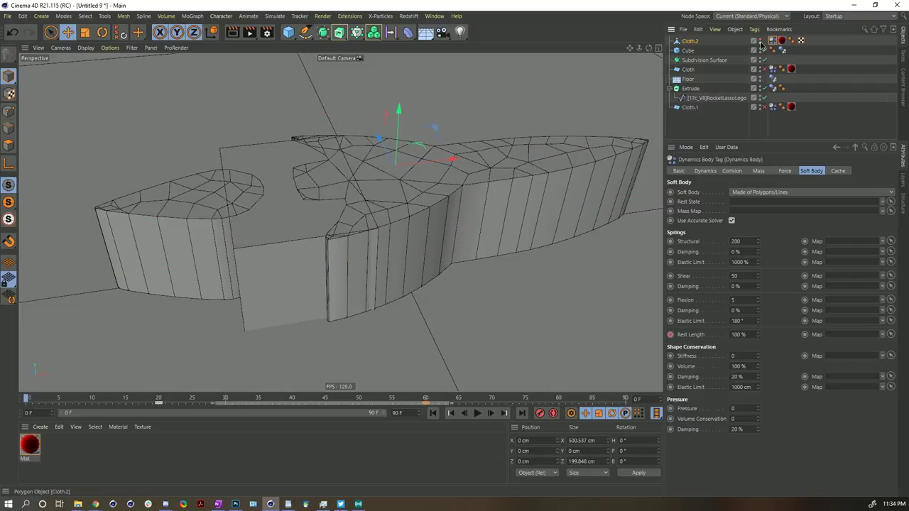
left_click(795, 56)
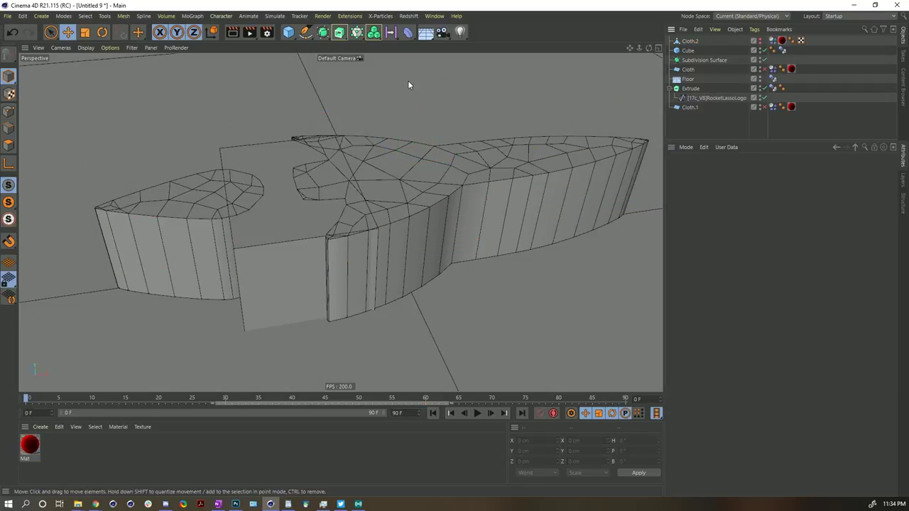
- Add a sphere and scale it down to about 12.8 cm across
left_click(288, 32)
left_click(456, 63)
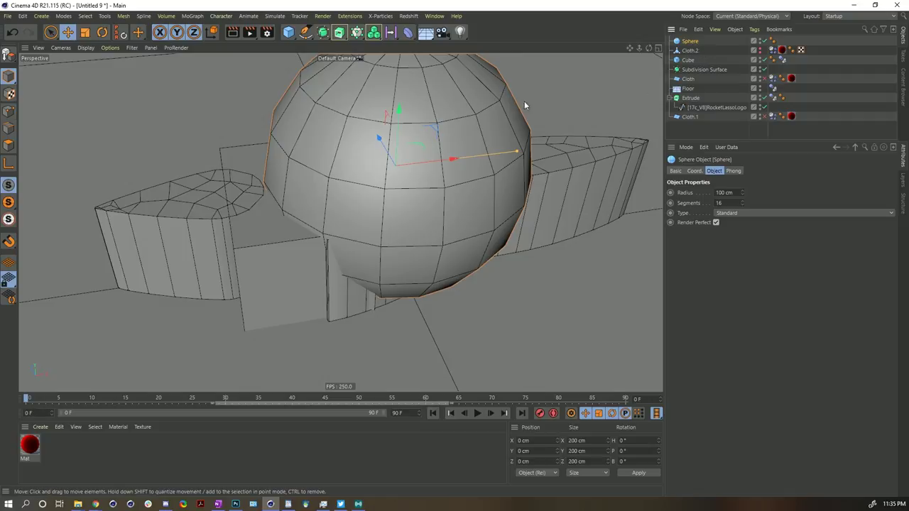
key("t")
left_click_drag(570, 91, 255, 220)
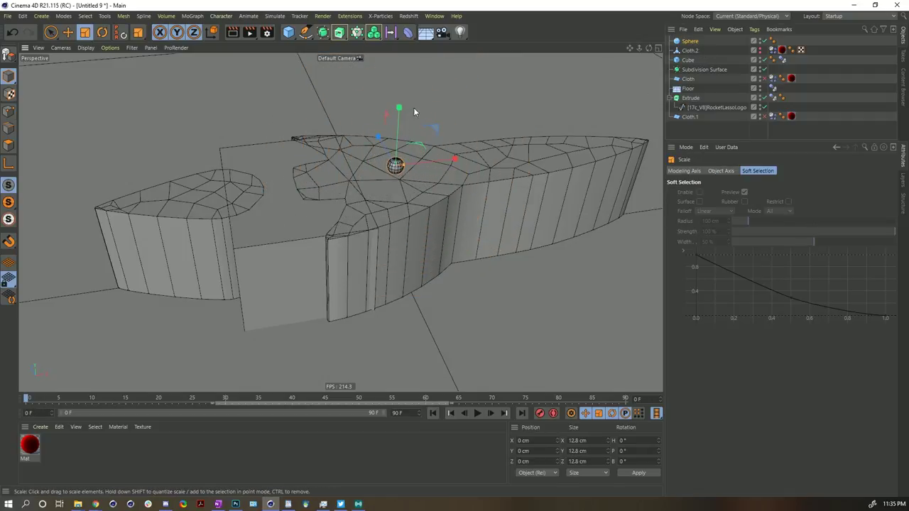
- Move the sphere to the rocket's far fin tip, at about X -62, Y -11 and Z 66 cm
key("e")
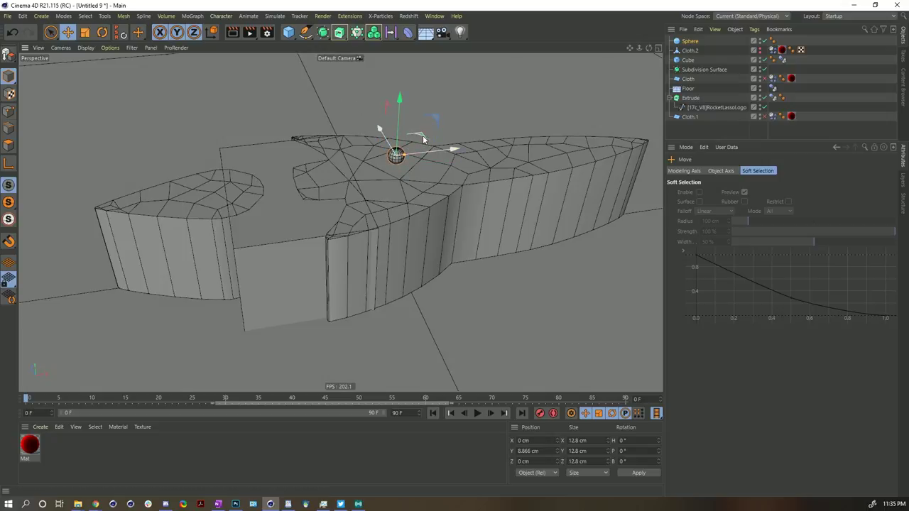
left_click_drag(420, 132, 409, 129)
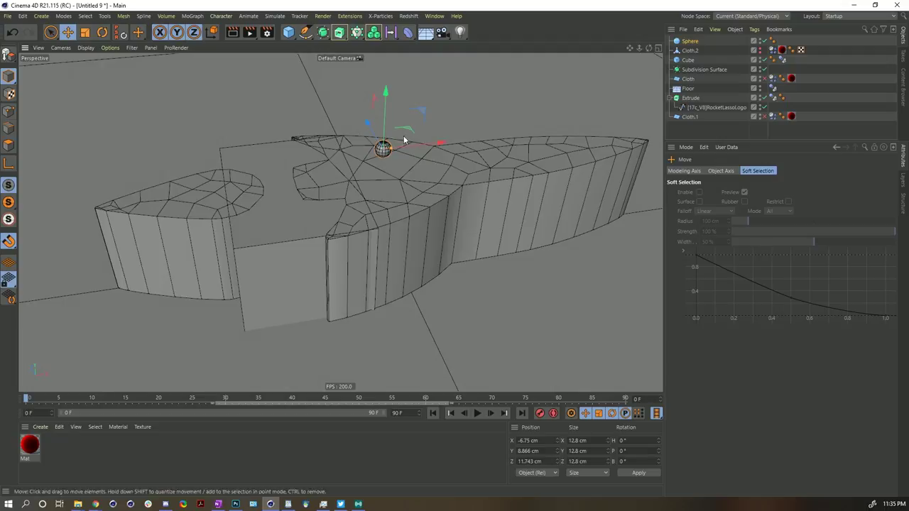
left_click_drag(384, 147, 412, 125)
scroll(291, 143, "up", 5)
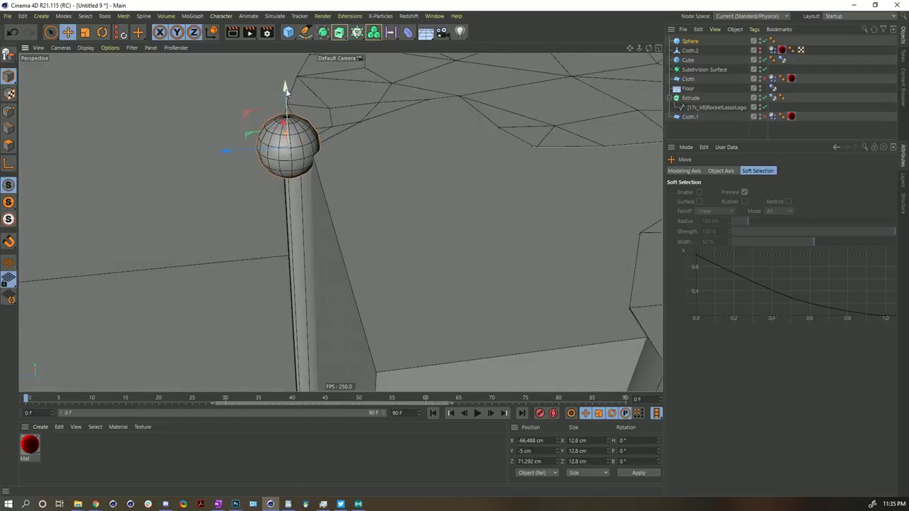
left_click_drag(287, 89, 312, 179)
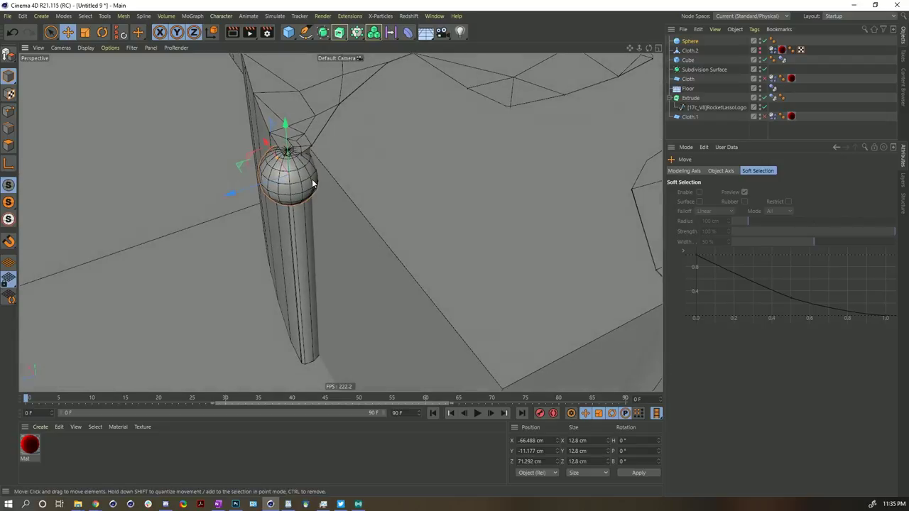
left_click_drag(268, 142, 267, 176)
- Hide the cube and nudge the sphere farther into the fin tip, to about X -59 and Z 66 cm
mouse_move(330, 153)
left_mouse_down("alt")
mouse_move(317, 176)
mouse_move(323, 168)
left_mouse_up("alt")
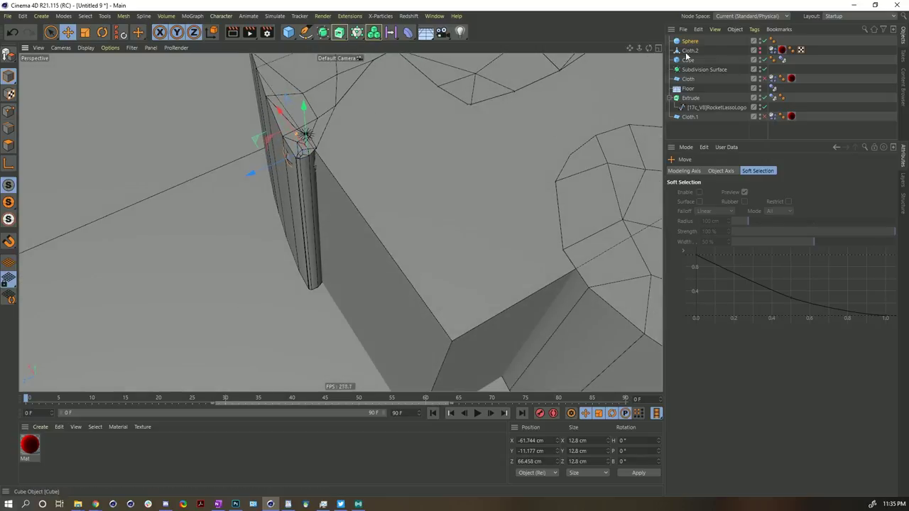
left_click(760, 60)
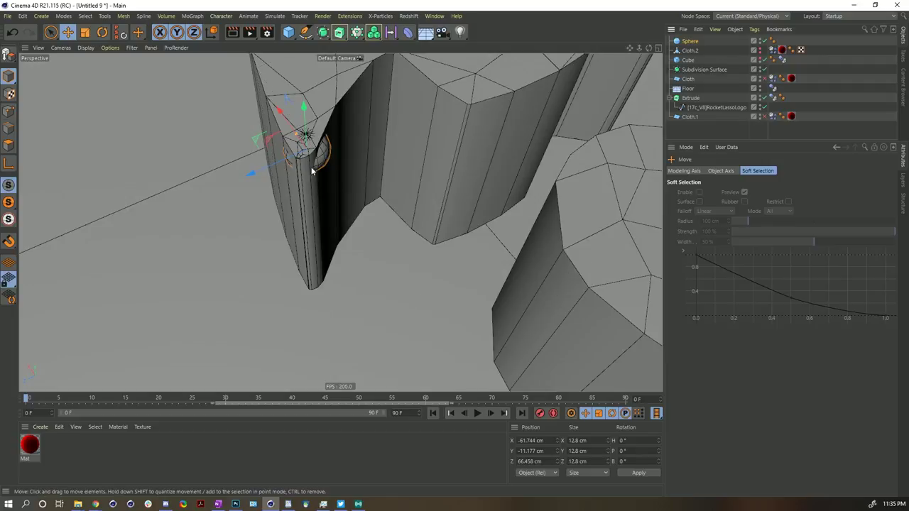
left_click_drag(286, 125, 260, 132)
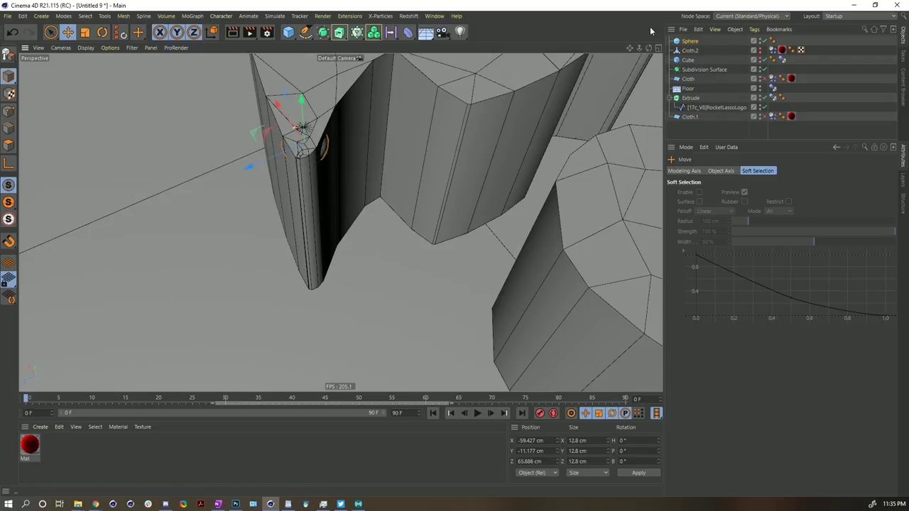
right_click(687, 41)
mouse_move(734, 137)
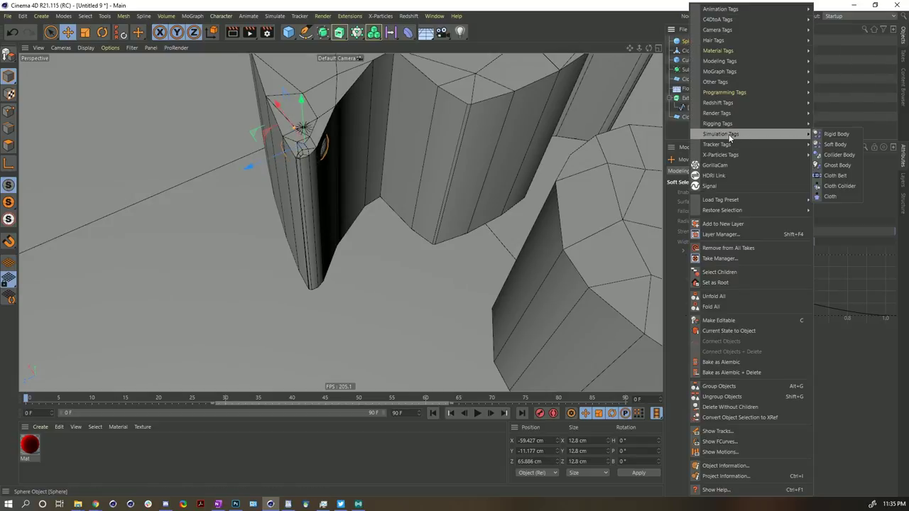
left_click(839, 155)
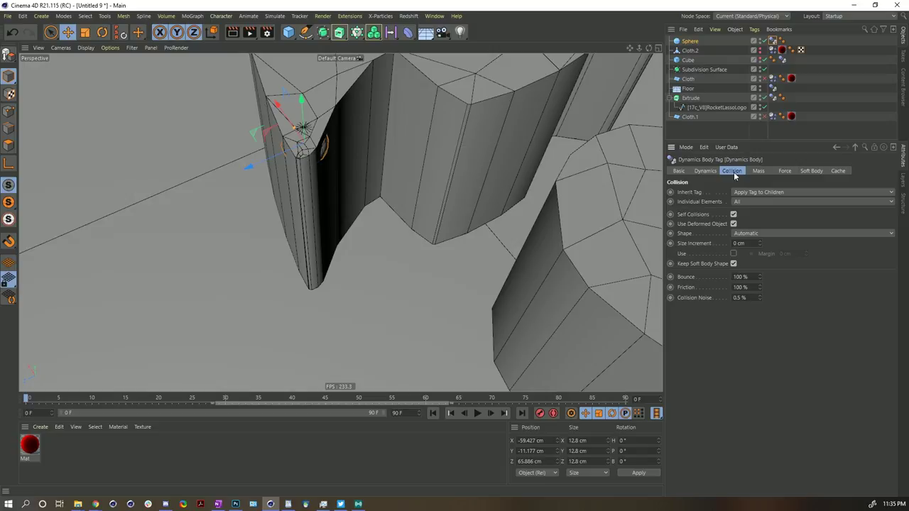
- Copy the Extrude's dynamics body tag onto the sphere and set the copy's collision shape to Ellipsoid
left_click(690, 123)
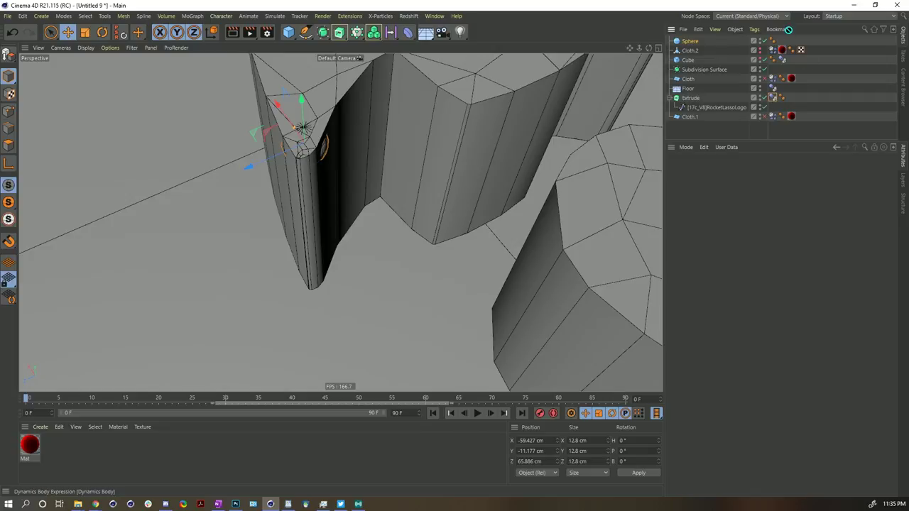
left_click_drag(783, 47, 772, 42, "ctrl")
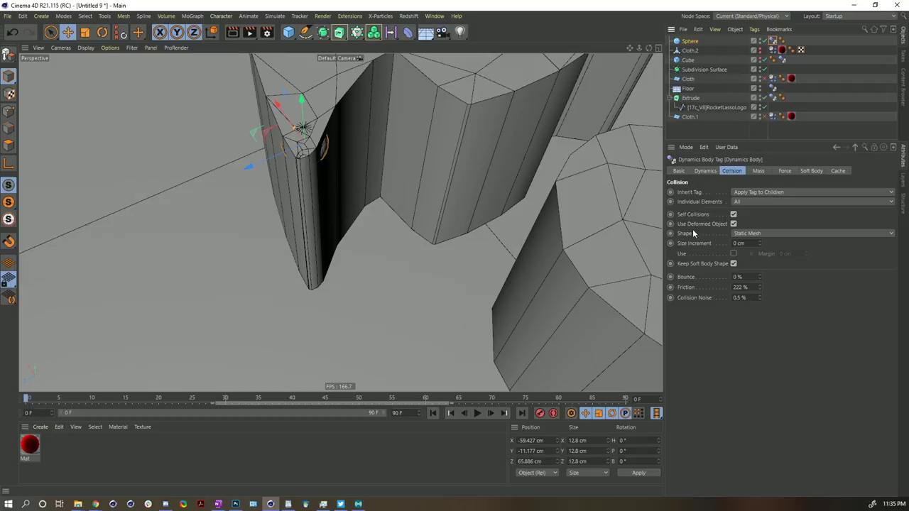
left_click(742, 235)
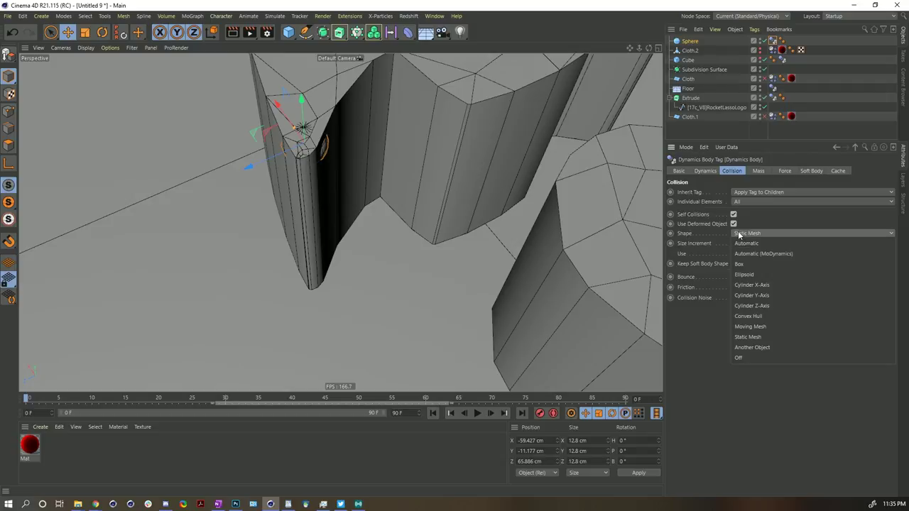
left_click(757, 276)
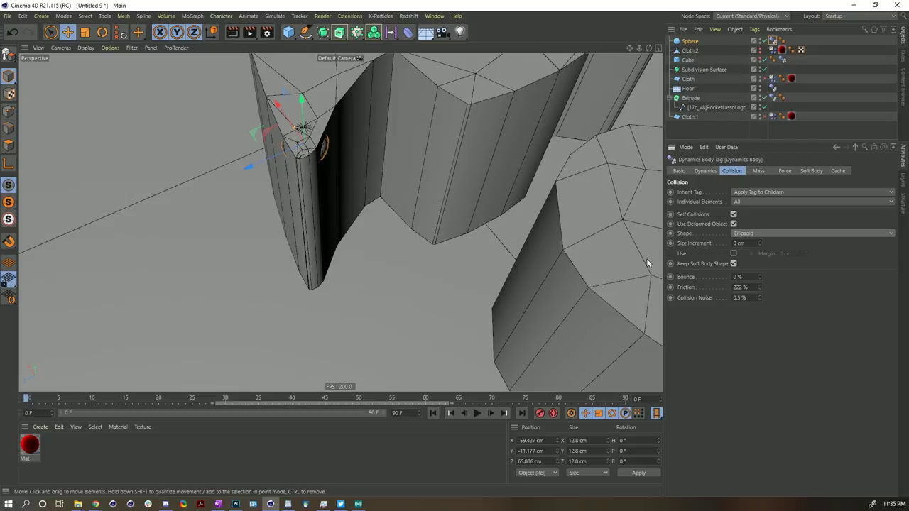
- Reduce the sphere's segments to 10
left_click(689, 41)
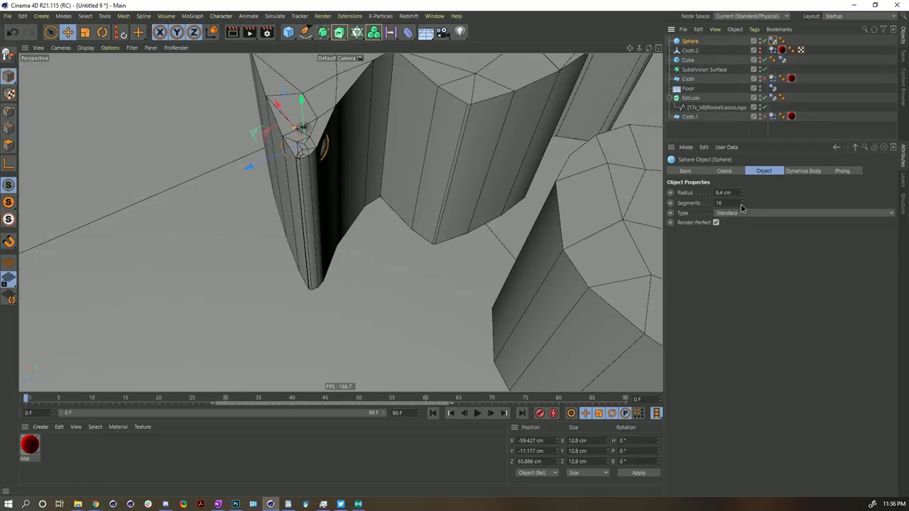
left_click_drag(741, 206, 741, 214)
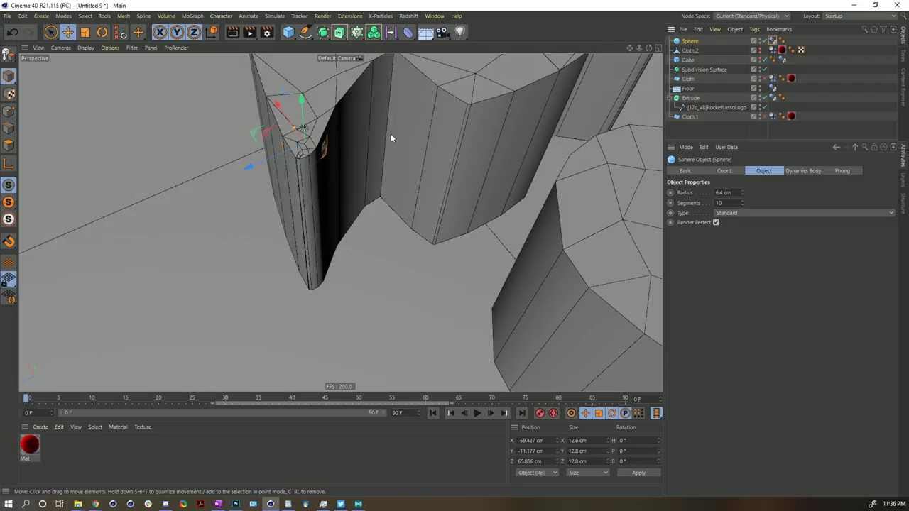
- Create a null, place the sphere inside it and duplicate the sphere within the null
left_click(41, 16)
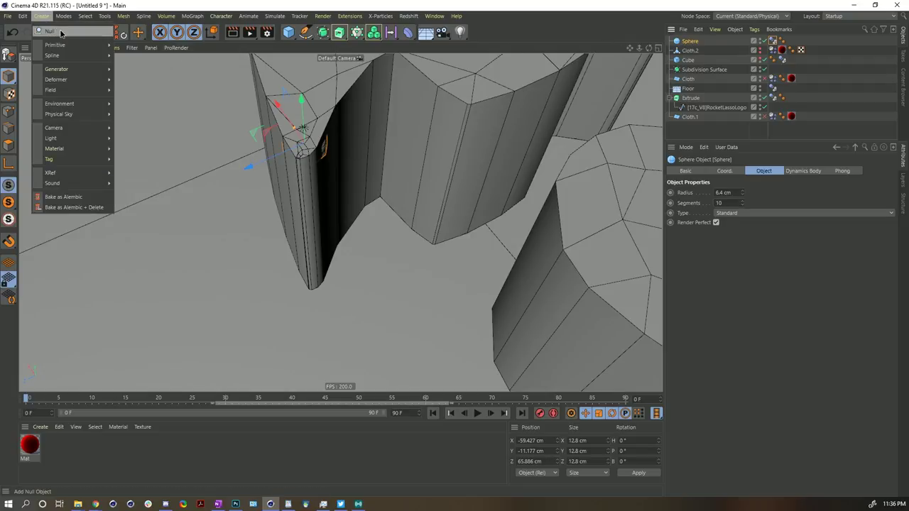
left_click(61, 33)
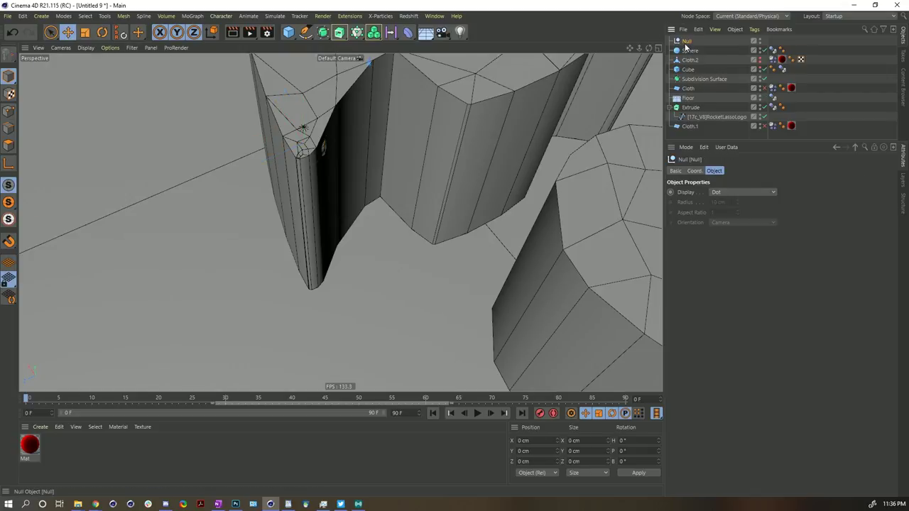
left_click_drag(686, 49, 694, 45)
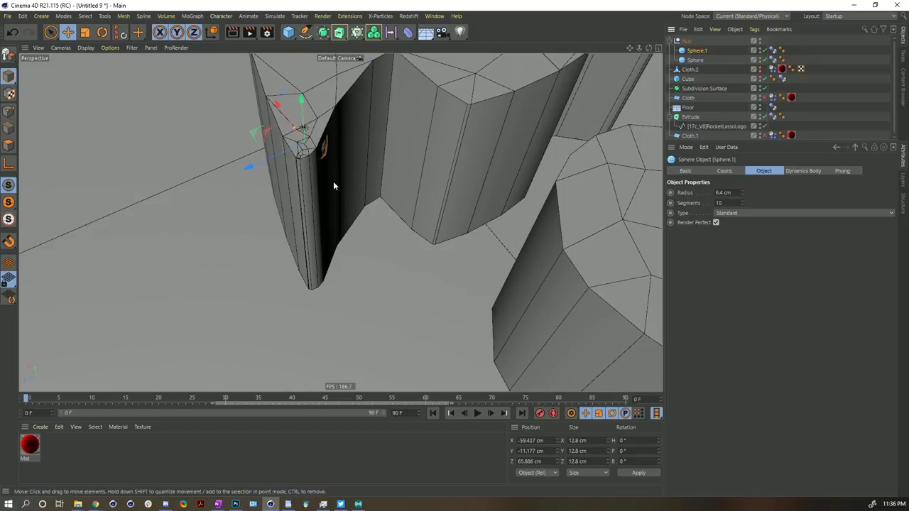
- Move the duplicate sphere outward and up to about X -64, Y -8, Z 69 cm and scale it to about 7 cm across
left_click_drag(252, 137, 259, 150)
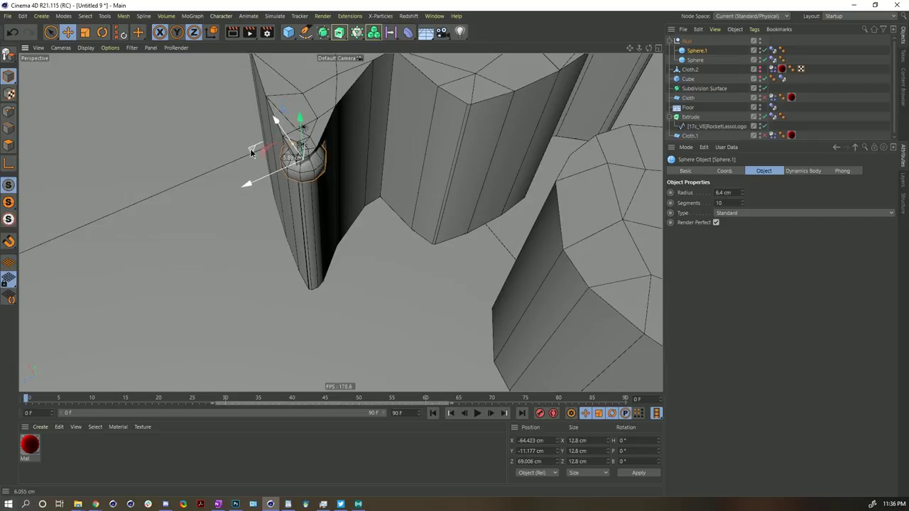
left_click_drag(298, 119, 298, 111)
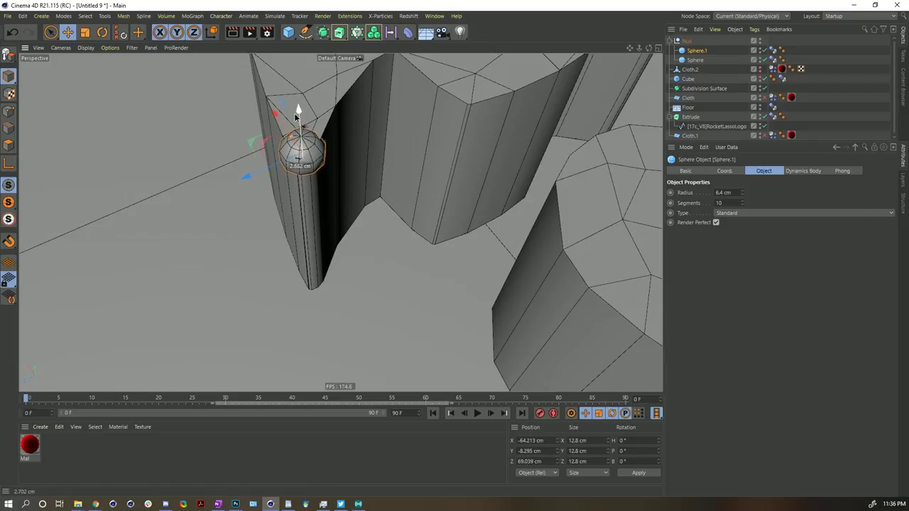
key("t")
left_click_drag(480, 174, 319, 213)
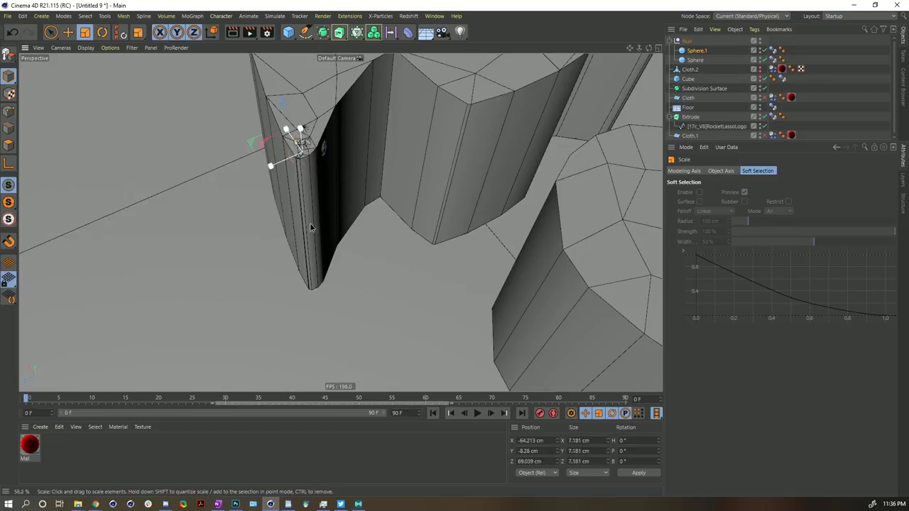
- Fit the duplicate sphere into the fin's outermost tip at about X -66, Y -7, Z 70 cm, scaled down to about 4.9 cm across
key("e")
left_click_drag(256, 141, 254, 148)
left_click_drag(297, 118, 310, 119)
key("t")
left_click_drag(363, 132, 297, 116)
key("e")
key("t")
left_click_drag(321, 144, 333, 164)
- Duplicate the small fin-tip sphere and place the copy on the opposite fin at Z -70.328 cm
key("ctrl+c")
key("ctrl+v")
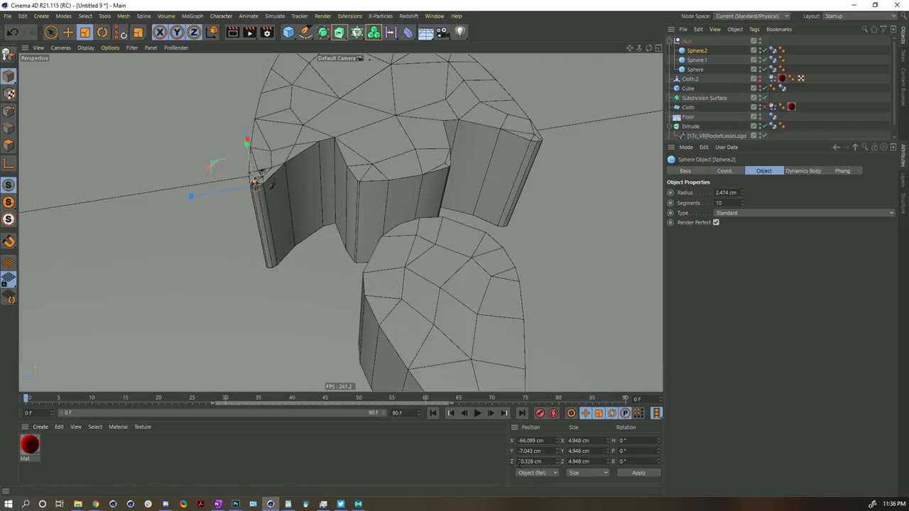
type("-")
key("Return")
- Duplicate the opposite fin's sphere, set the copy's Z position to 0 and move it to the flame's pointed tip, at about X -216 cm
left_click_drag(546, 139, 365, 176, "alt")
left_click_drag(696, 52, 696, 47, "ctrl")
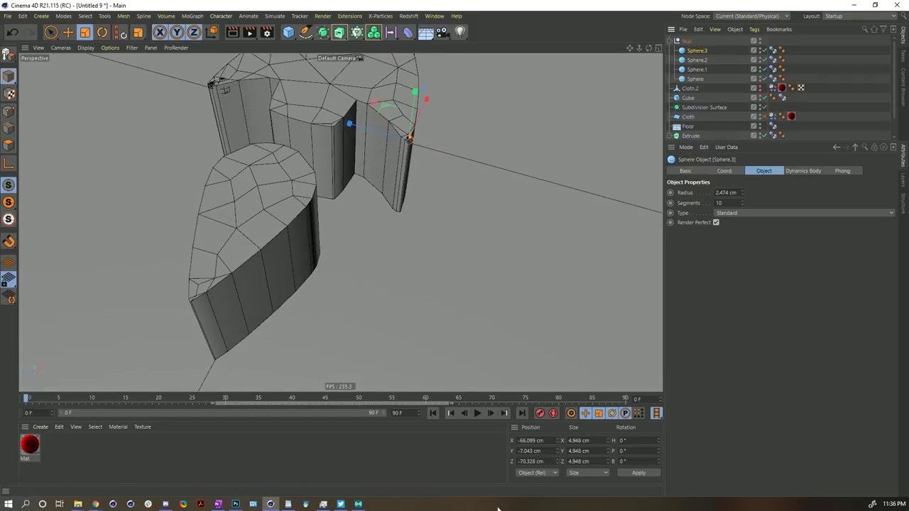
double_click(547, 461)
type("0")
key("Return")
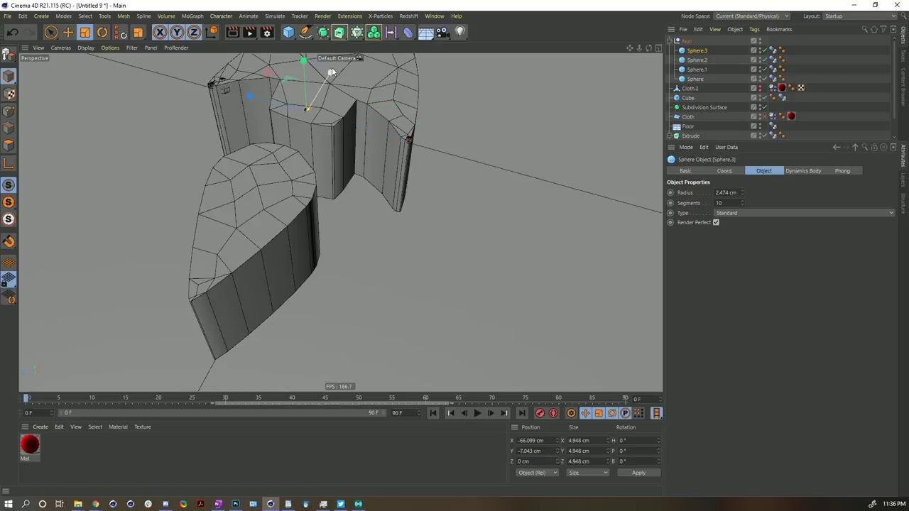
key("e")
left_click_drag(324, 81, 211, 272)
scroll(205, 292, "up", 10)
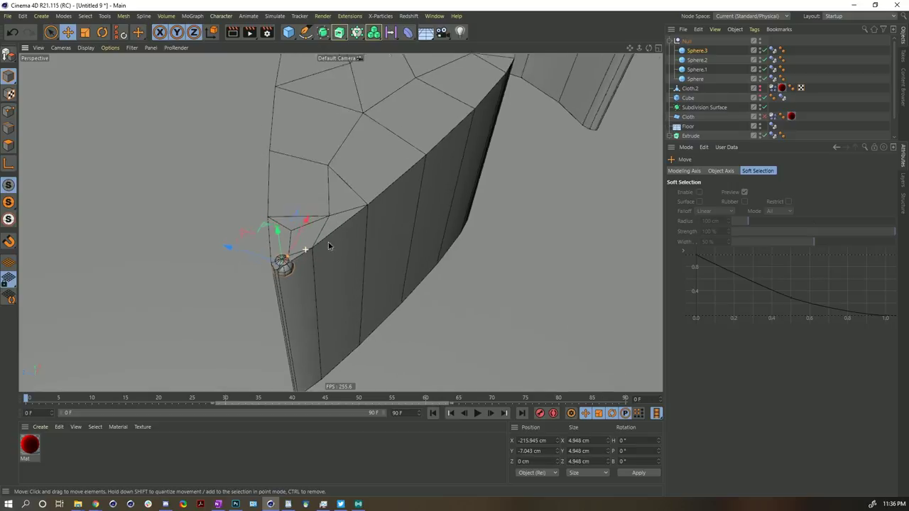
- Fit the sphere into the flame tip at about X -217 and Y -6.5 cm, scaled down to about 3.6 cm across
left_click_drag(271, 279, 252, 286)
key("t")
key("e")
left_click_drag(272, 243, 462, 169)
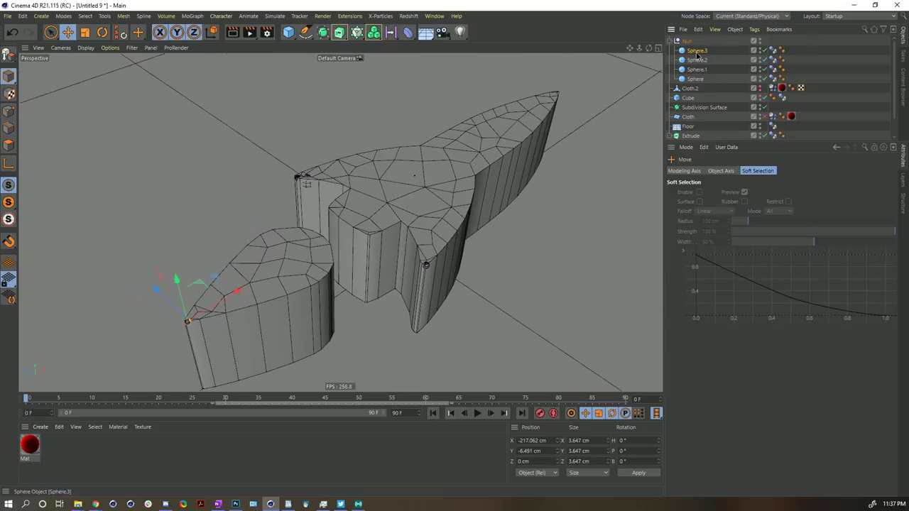
- Duplicate the flame-tip sphere, move the copy to the rocket's nose tip at about X 218 cm, and open its dynamics tag settings
key("ctrl+v")
left_click_drag(245, 290, 603, 97)
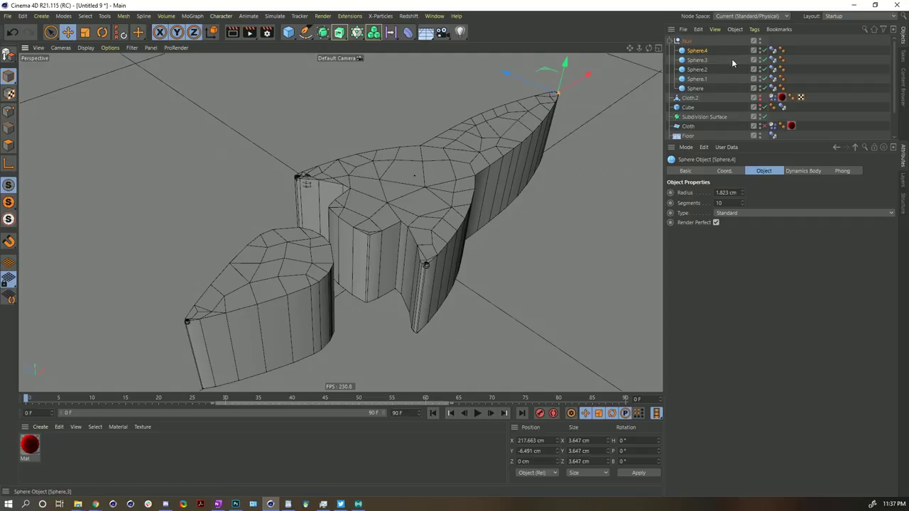
left_click(773, 51)
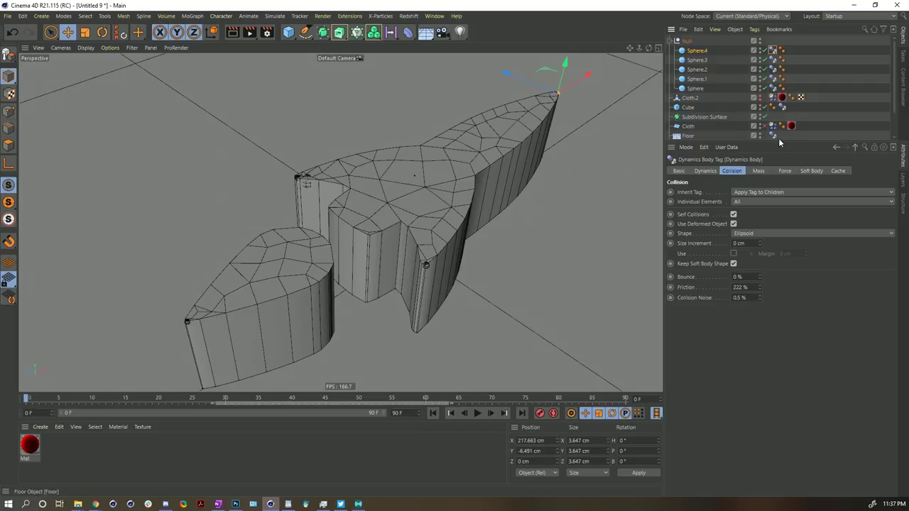
- Add a Display tag to the null holding the spheres and override its shading mode with Lines
left_click_drag(779, 141, 771, 182)
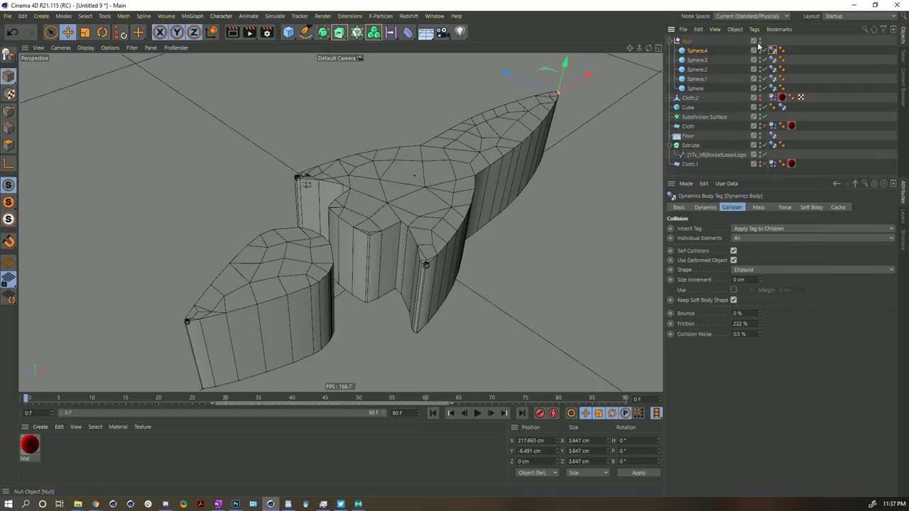
left_click(686, 42)
right_click(686, 41)
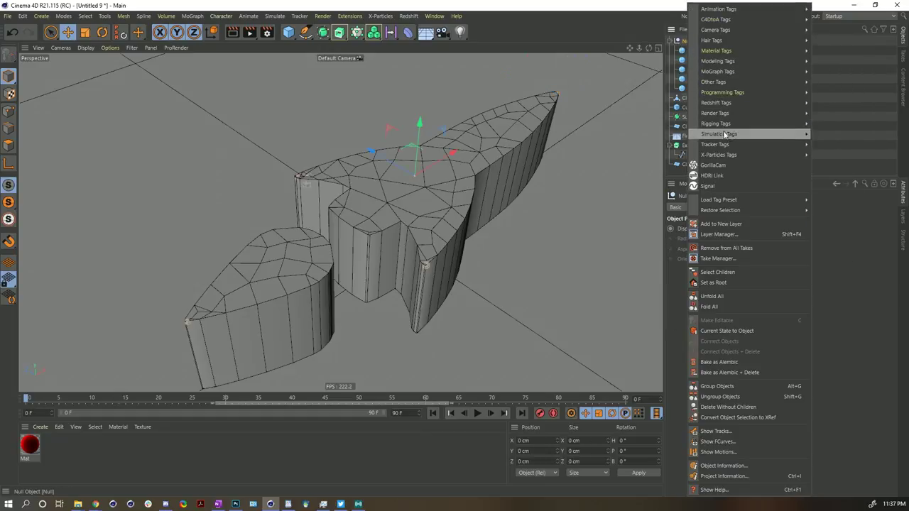
mouse_move(737, 114)
left_click(829, 133)
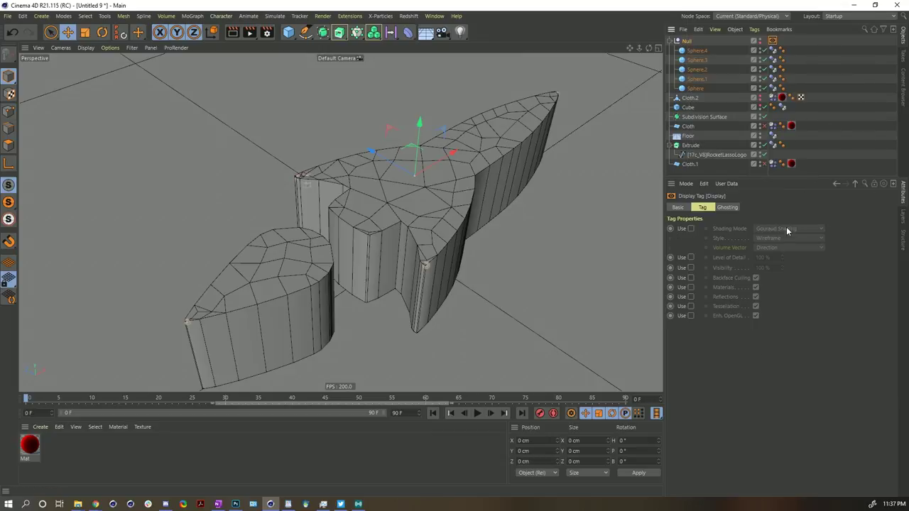
left_click(690, 228)
left_click(785, 228)
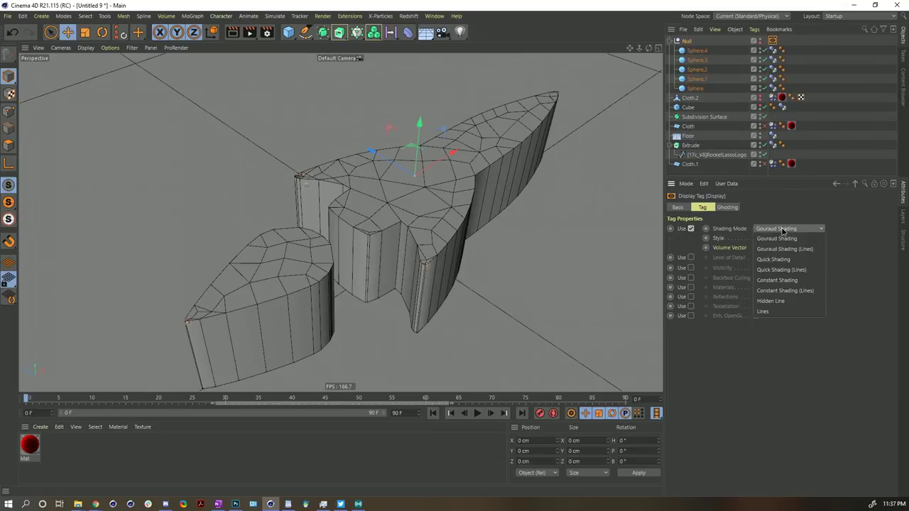
left_click(771, 310)
scroll(425, 266, "up", 8)
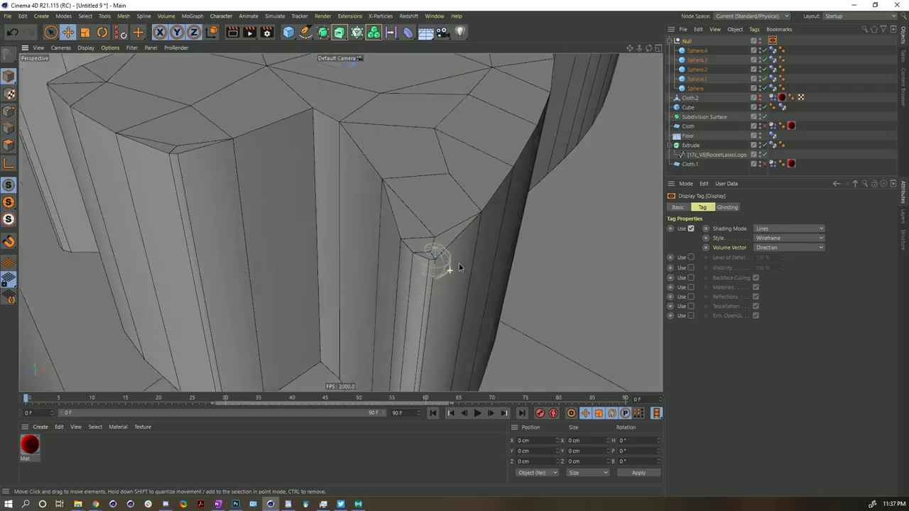
scroll(459, 268, "down", 10)
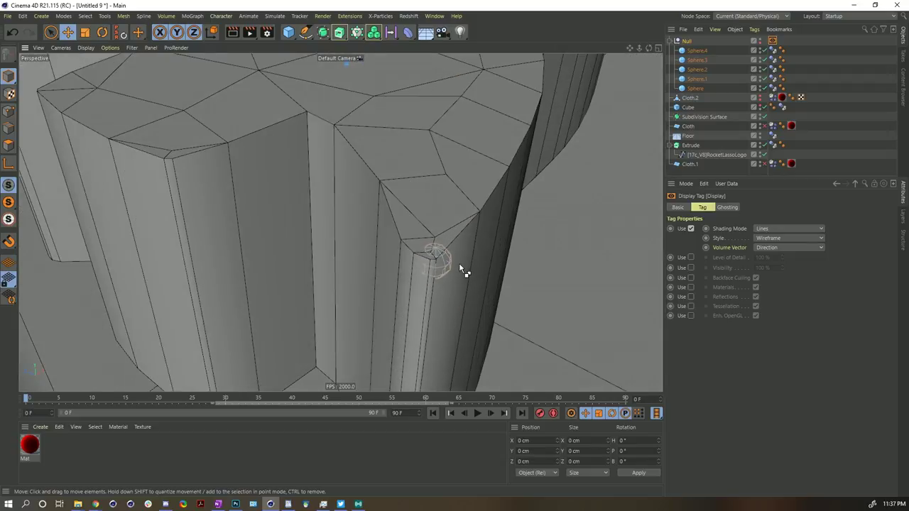
- Show the trimmed cloth, play the simulation to frame 88 and examine how the cloth drapes over the fin tips
left_click(833, 115)
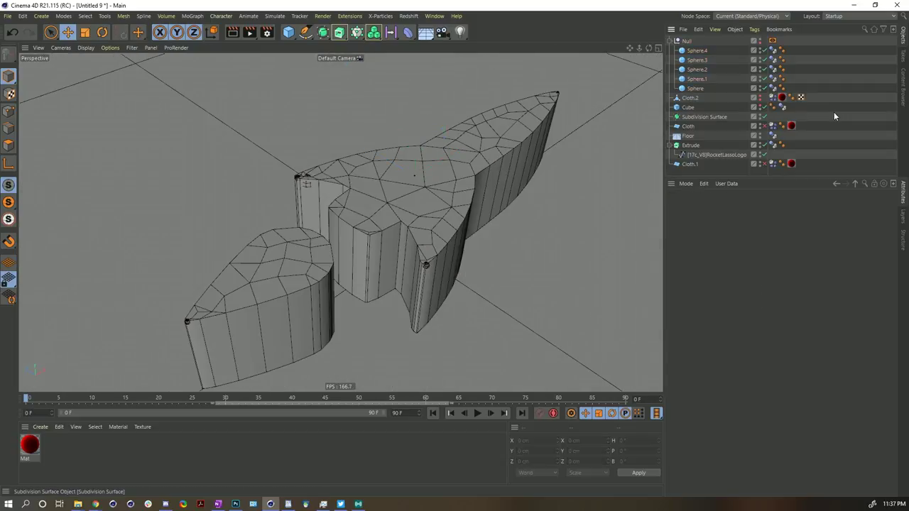
left_click(760, 98)
left_click_drag(497, 227, 426, 211, "alt")
left_click(478, 413)
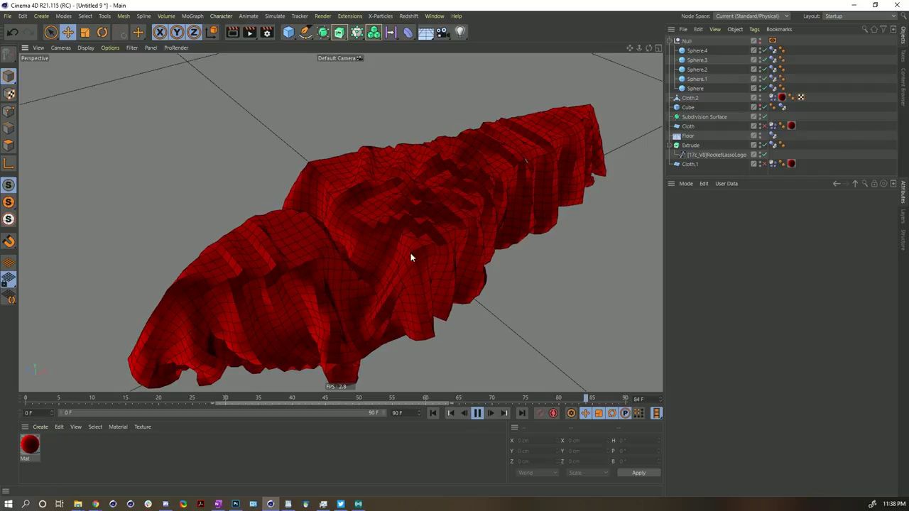
left_click(478, 413)
left_click_drag(467, 327, 375, 205, "alt")
scroll(276, 202, "up", 5)
scroll(276, 202, "down", 5)
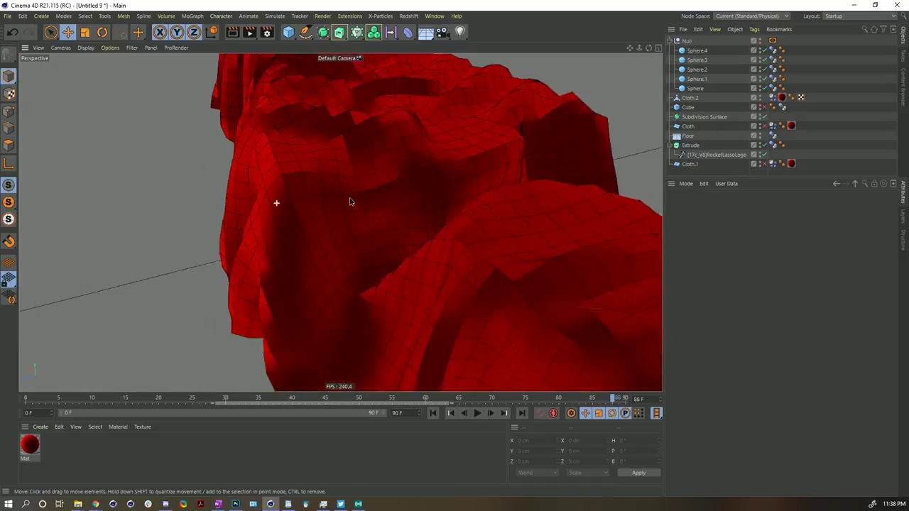
left_click_drag(383, 162, 426, 256, "alt")
scroll(426, 253, "down", 4)
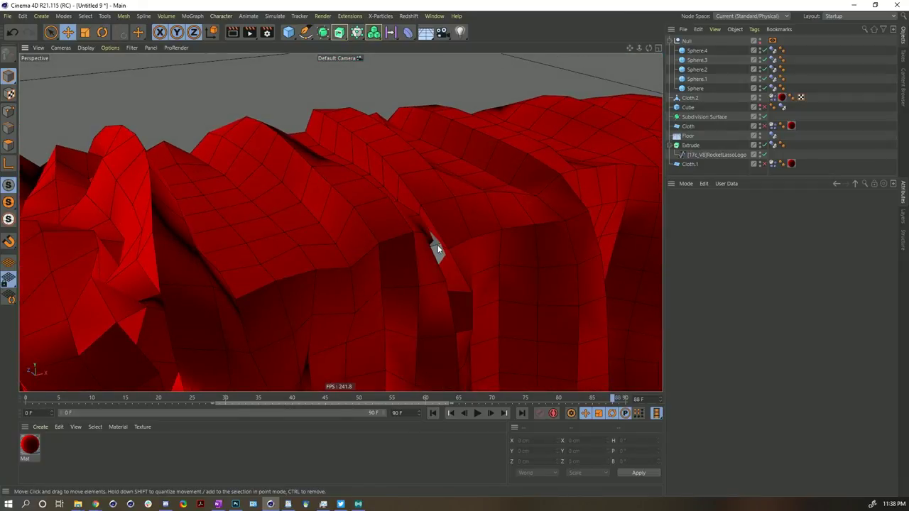
- Rewind the simulation to frame 0 and hide the trimmed cloth again
left_click(433, 413)
scroll(452, 260, "down", 5)
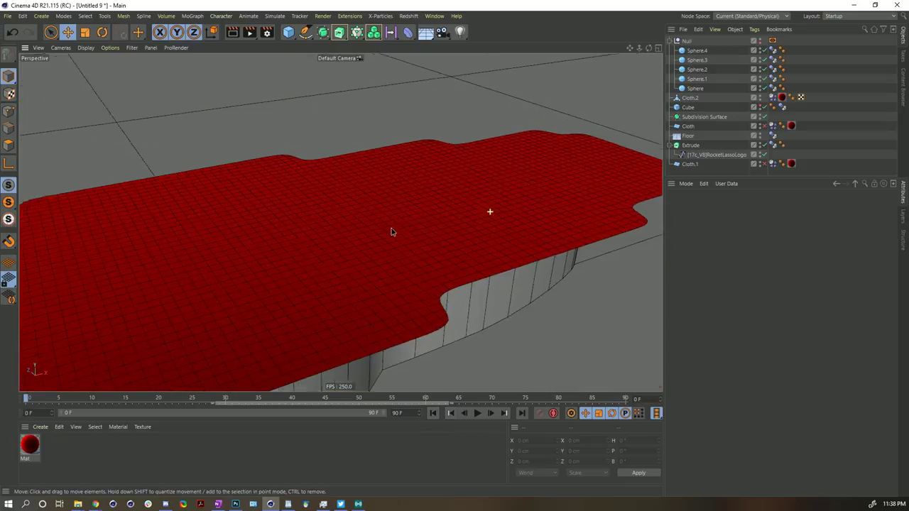
left_click(760, 97)
left_click_drag(467, 199, 446, 207, "alt")
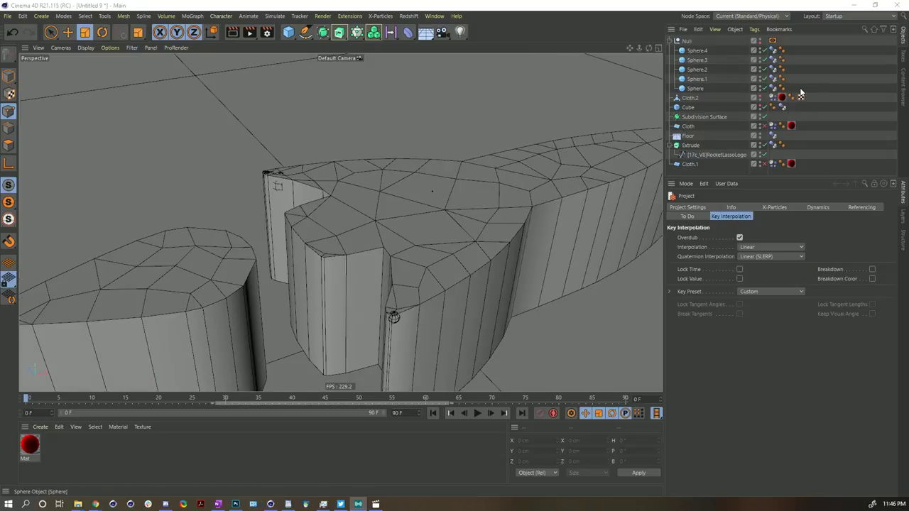
- Duplicate the rocket logo spline outside the Extrude and switch to model mode
left_click(704, 158)
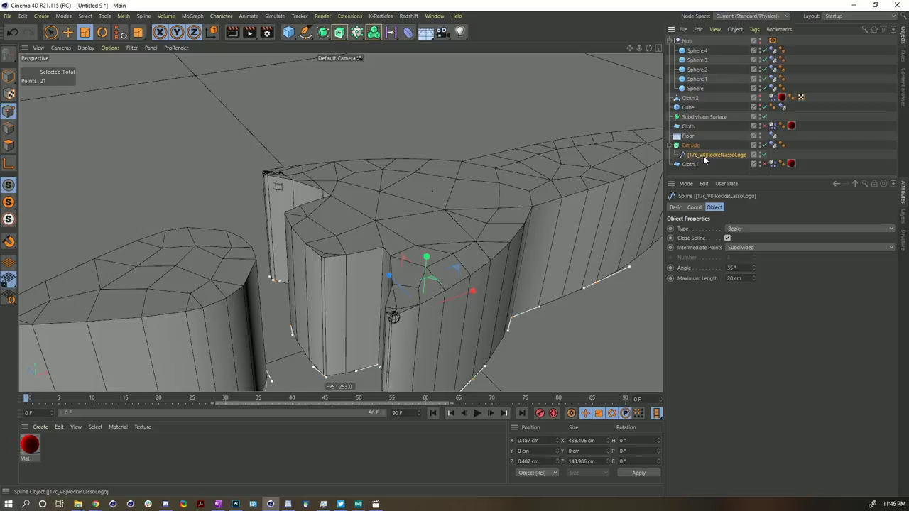
key("ctrl+v")
left_click(8, 76)
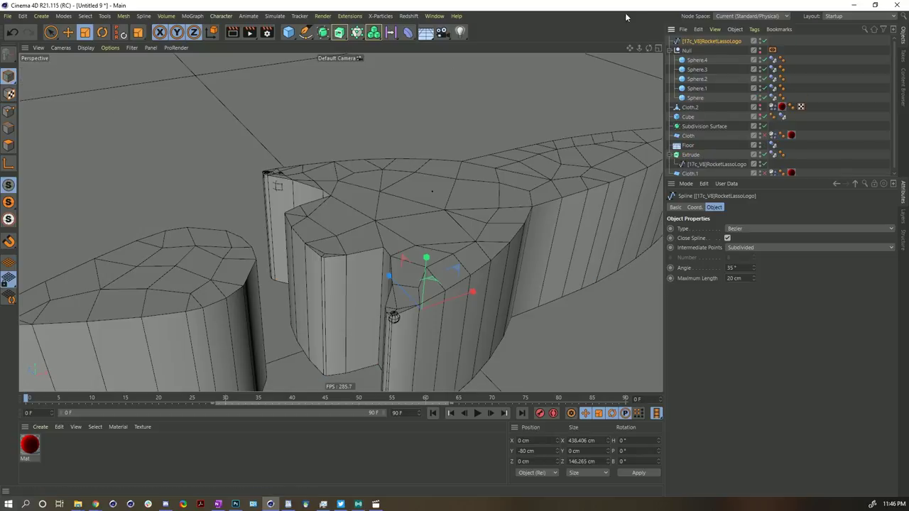
- Move the duplicated logo spline into the null with the spheres and set its Y position to -5 cm
left_click_drag(690, 40, 696, 56)
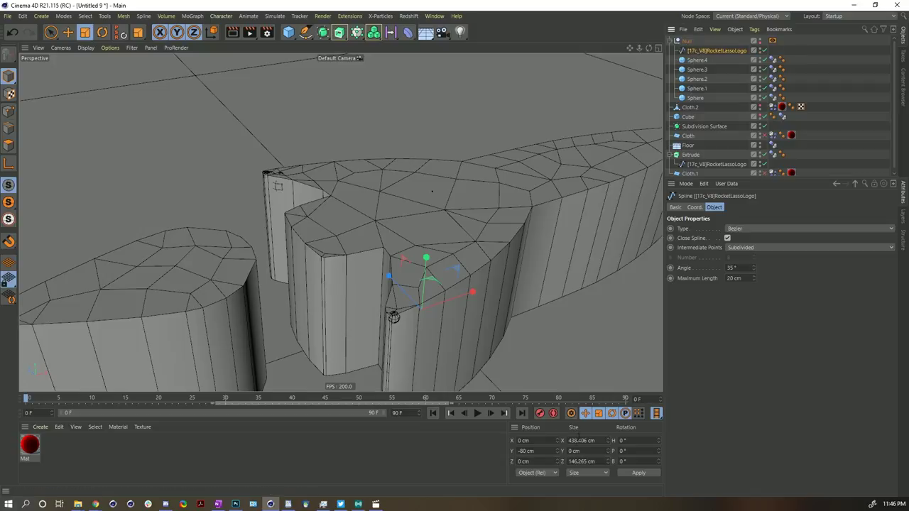
left_click(539, 451)
key("Return")
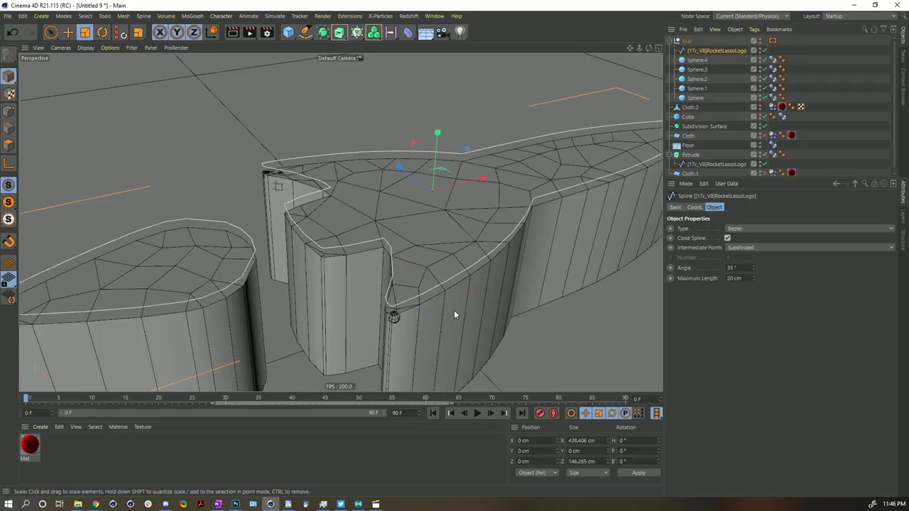
type("-5")
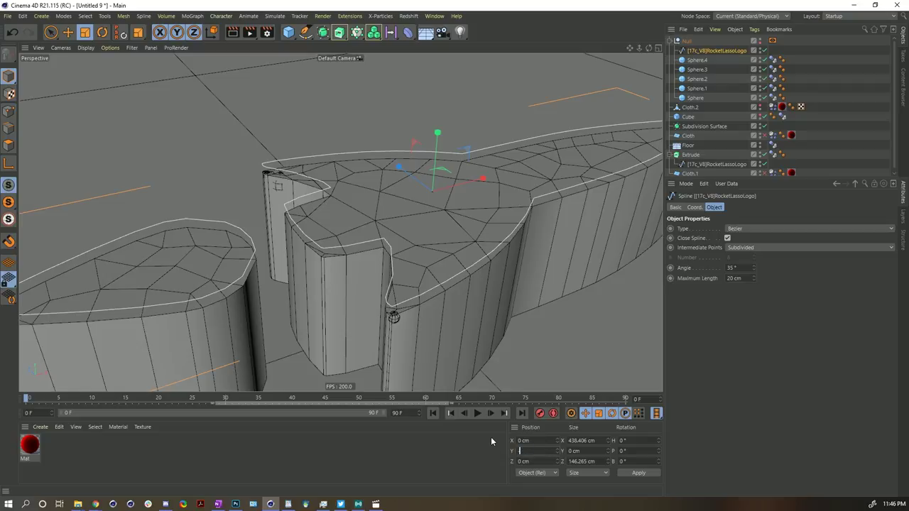
key("Return")
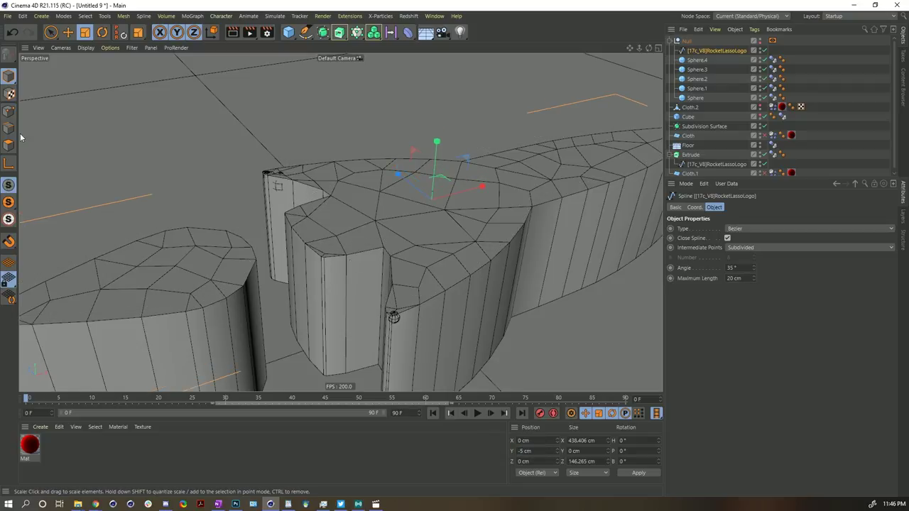
- Delete the four points of the separate flame segment from the duplicated logo spline, keeping only the rocket body outline
left_click(8, 94)
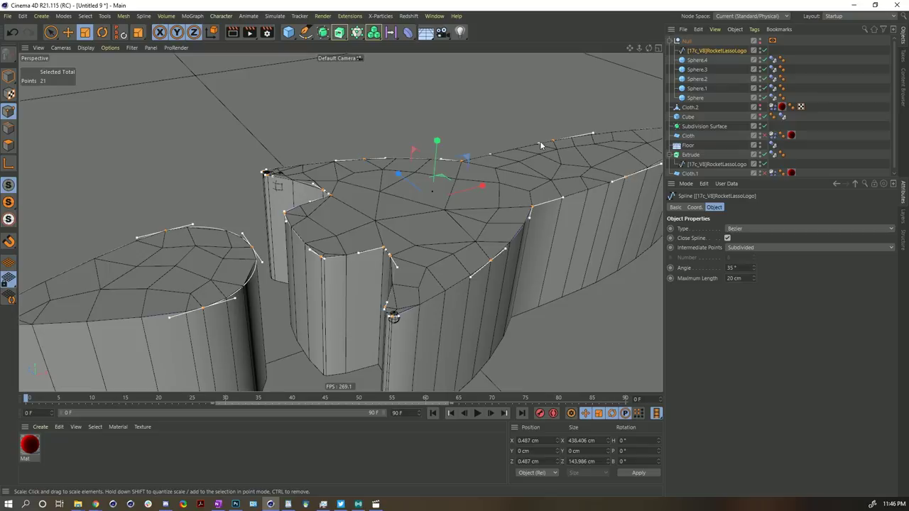
left_click(51, 32)
left_click(395, 262)
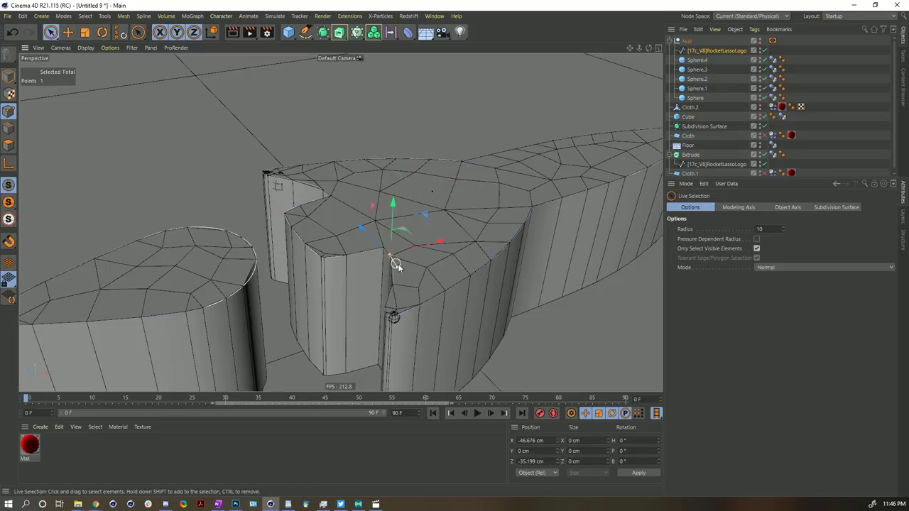
key("ctrl+a")
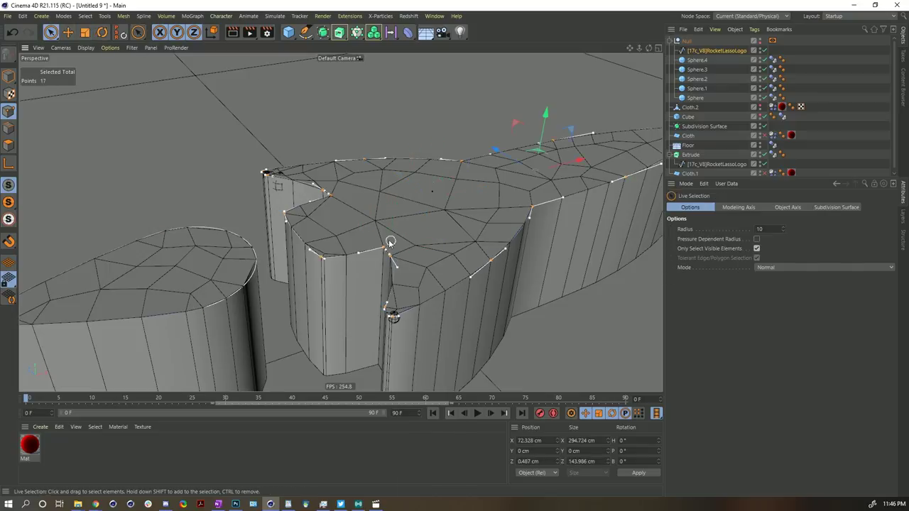
key("ctrl+shift+i")
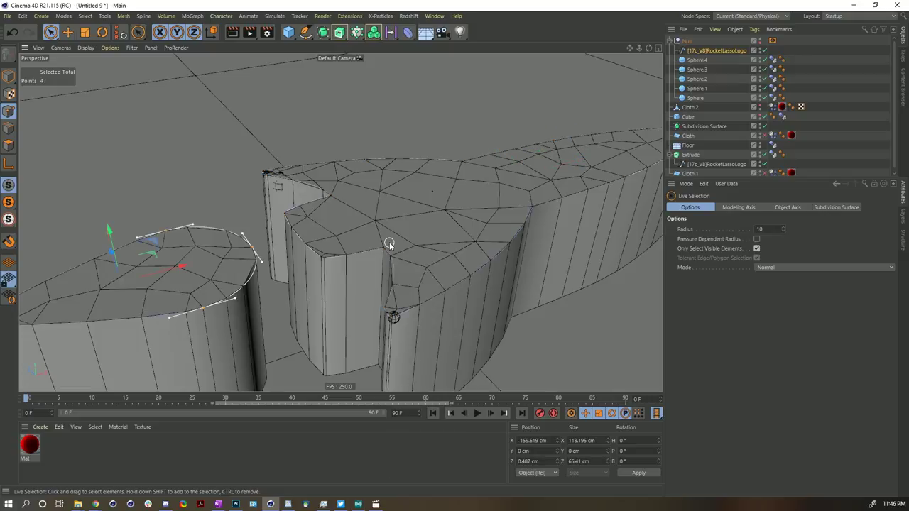
key("Delete")
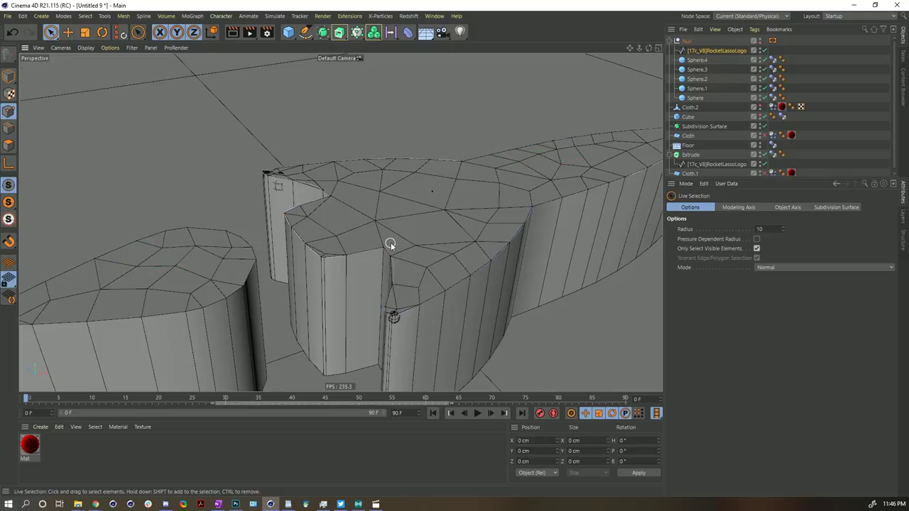
- Add a Cloner with a copy of Sphere.4 inside the null and clone it in Object mode onto the rocket body spline
left_click(357, 32, "alt")
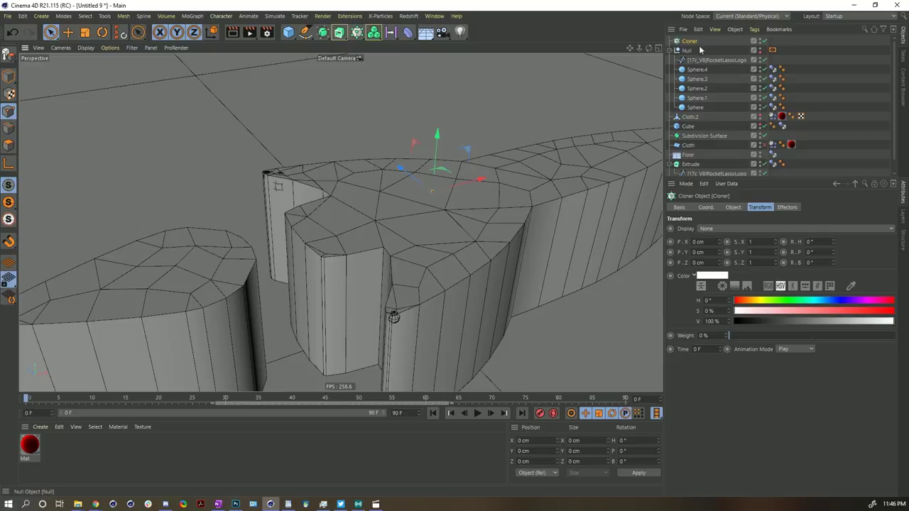
mouse_move(699, 49)
left_mouse_down()
mouse_move(702, 72)
mouse_move(700, 52)
left_mouse_up()
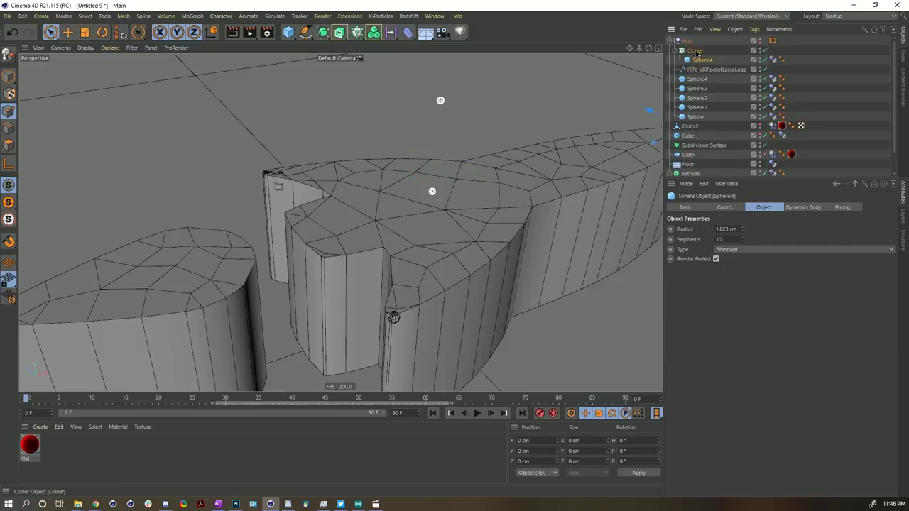
left_click(731, 208)
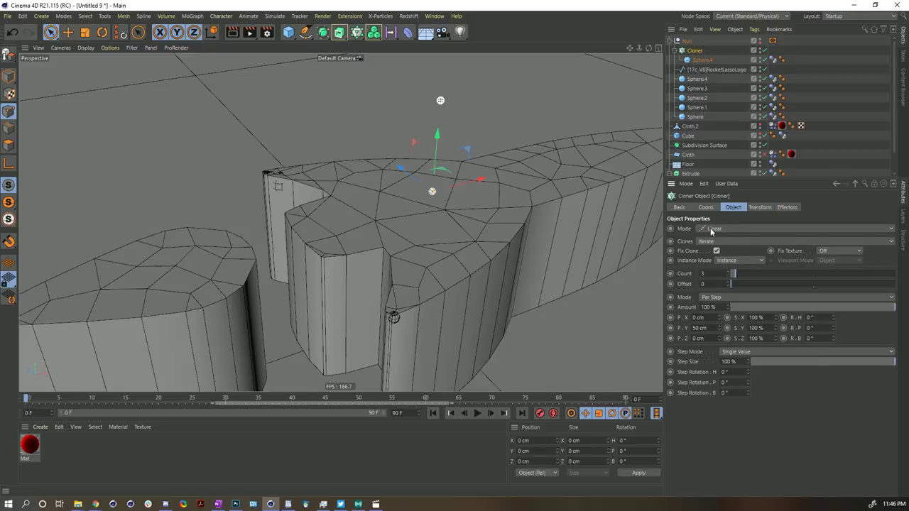
left_click(711, 229)
left_click(712, 231)
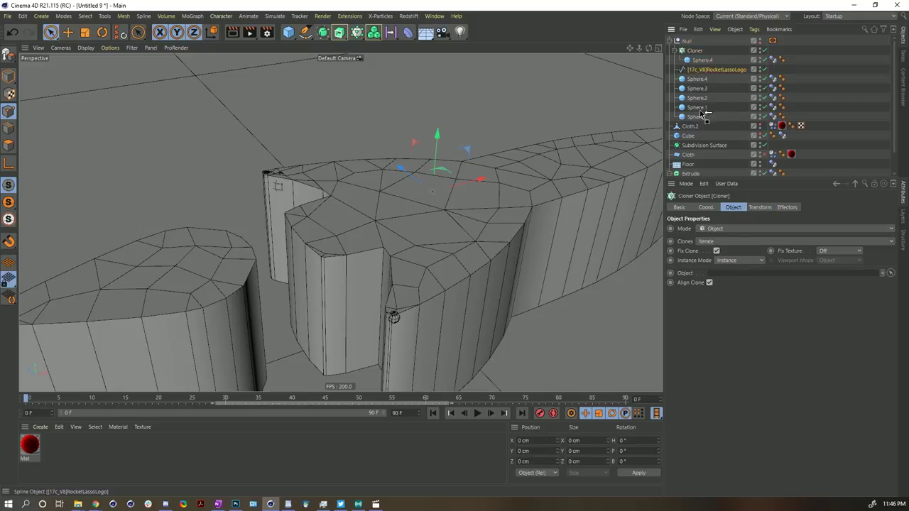
left_click_drag(701, 114, 731, 273)
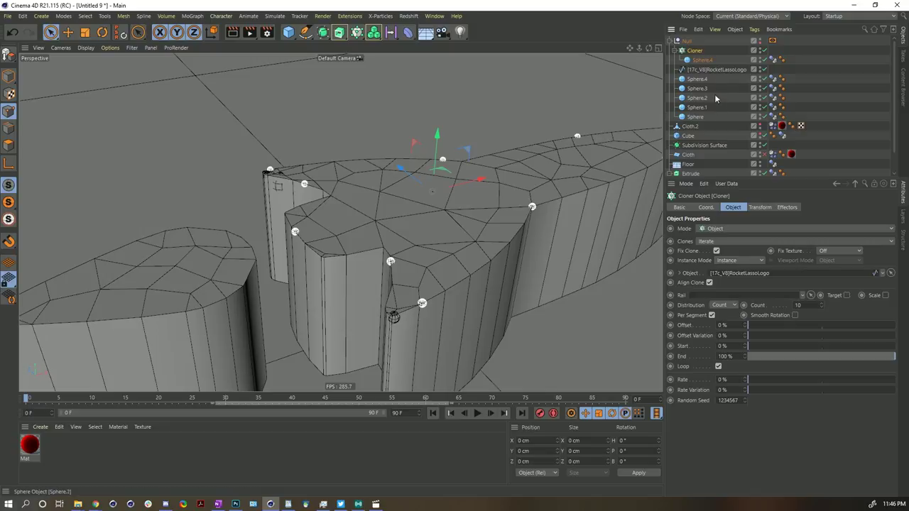
- Offset the Cloner's clones by 2 cm on P.X in its transform settings
left_click(759, 208)
left_click_drag(719, 246, 725, 245)
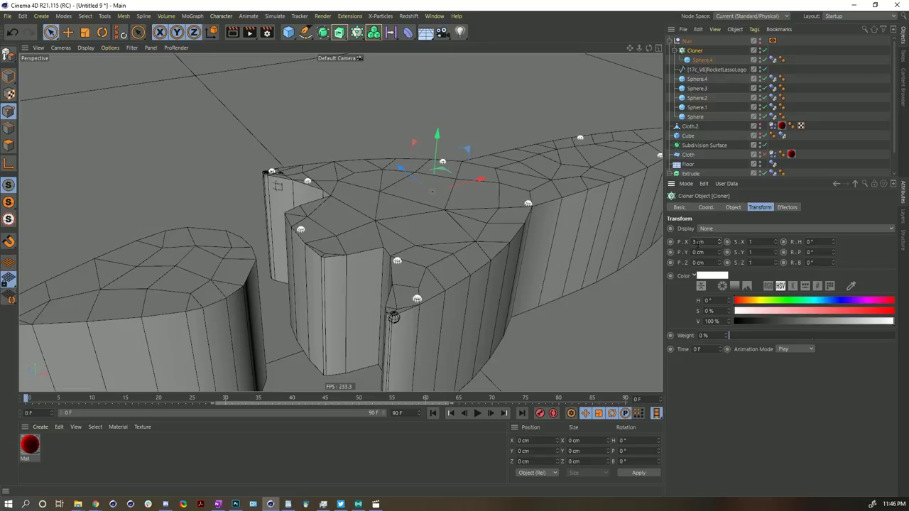
left_click(719, 245)
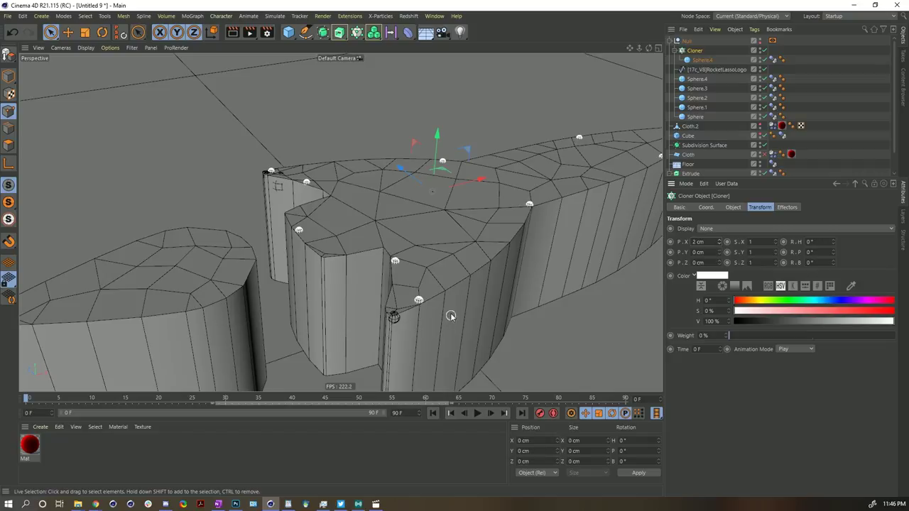
- Scale the sphere inside the Cloner up to a radius of about 2.03 cm
scroll(502, 284, "up", 5)
mouse_move(502, 284)
left_mouse_down("alt")
mouse_move(415, 305)
mouse_move(450, 314)
mouse_move(588, 299)
left_mouse_up("alt")
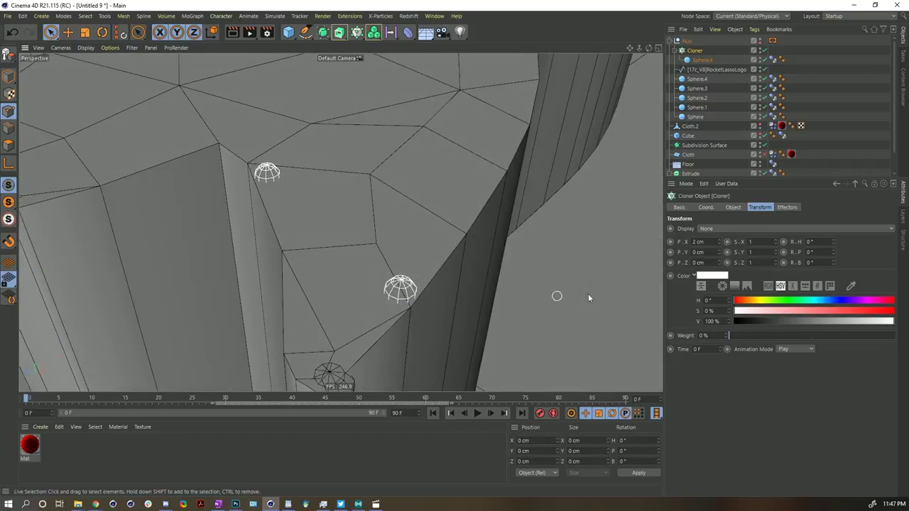
left_click(701, 60)
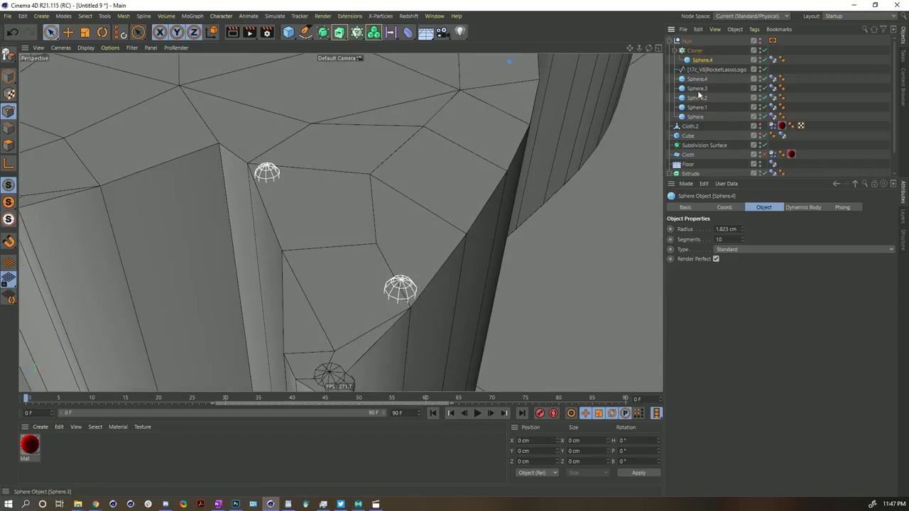
key("t")
mouse_move(537, 175)
left_mouse_down()
mouse_move(502, 177)
mouse_move(540, 162)
left_mouse_up()
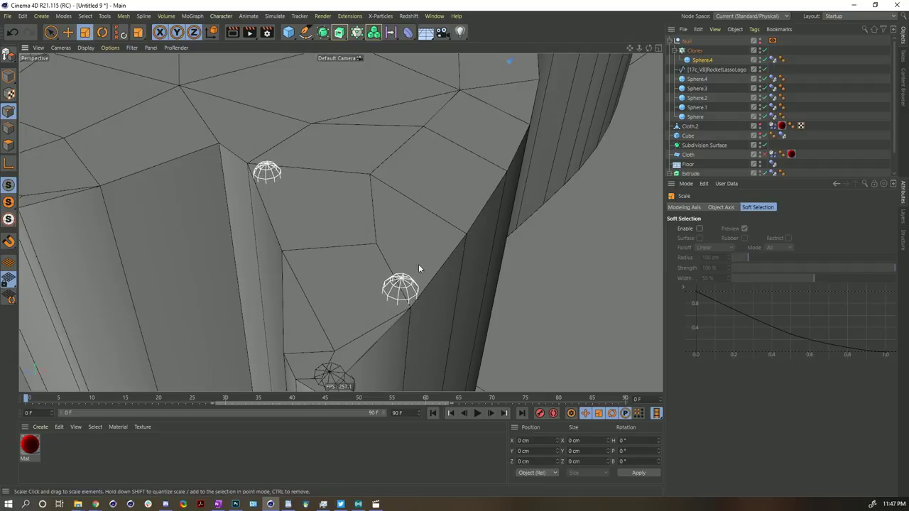
- Distribute the Cloner's spheres along the spline by Step, with a step of 8 cm
left_click_drag(418, 268, 427, 191, "alt")
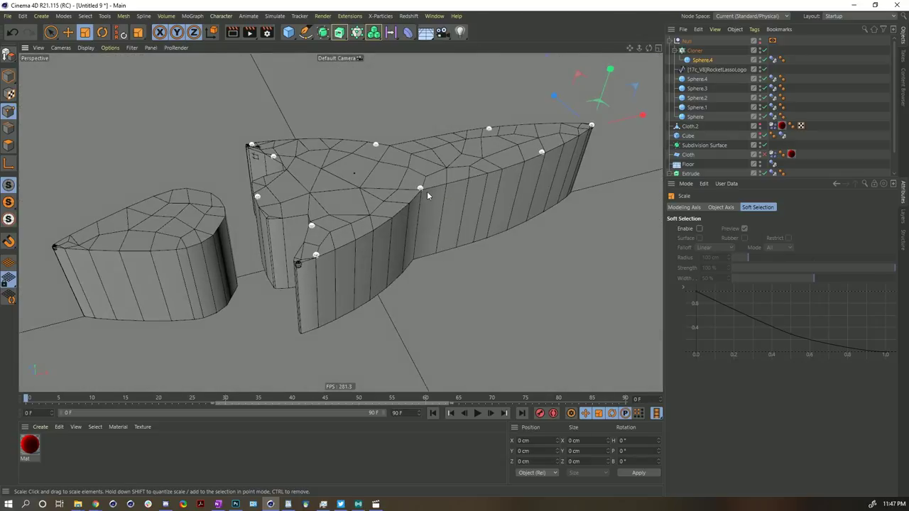
scroll(427, 191, "up", 4)
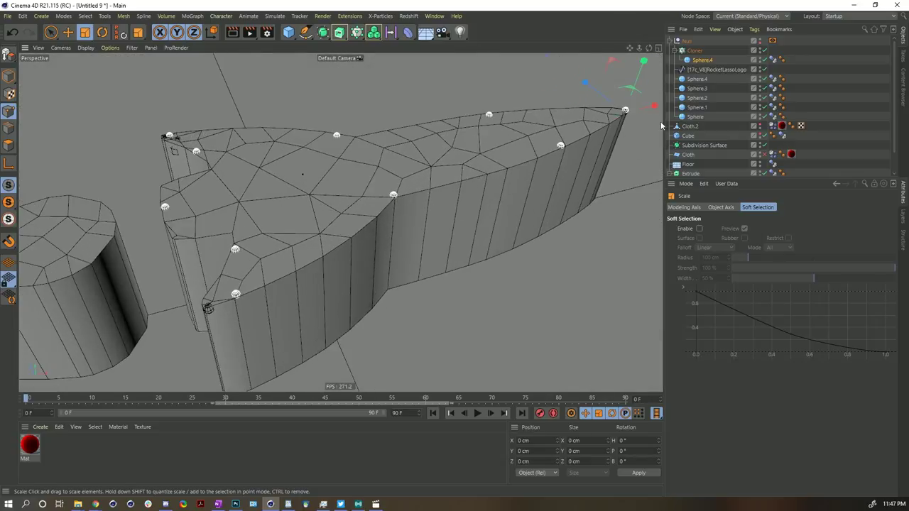
left_click(694, 50)
left_click(733, 207)
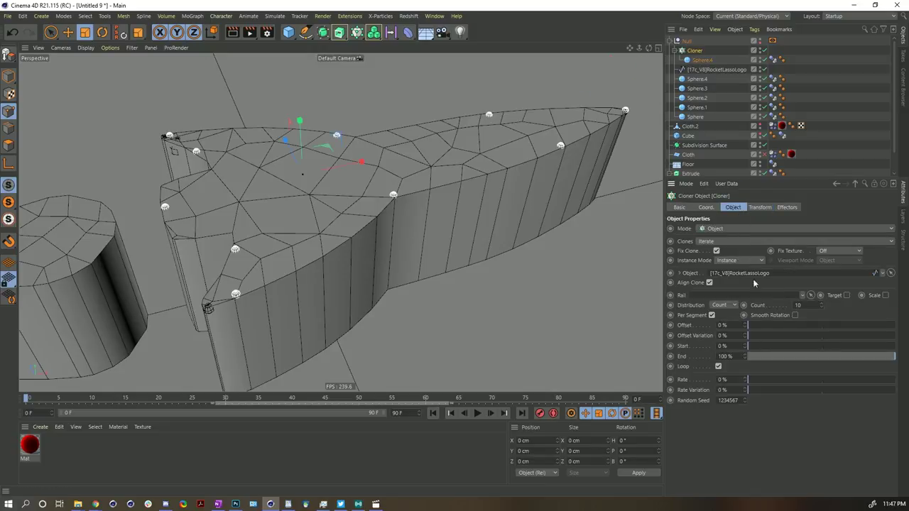
left_click(731, 306)
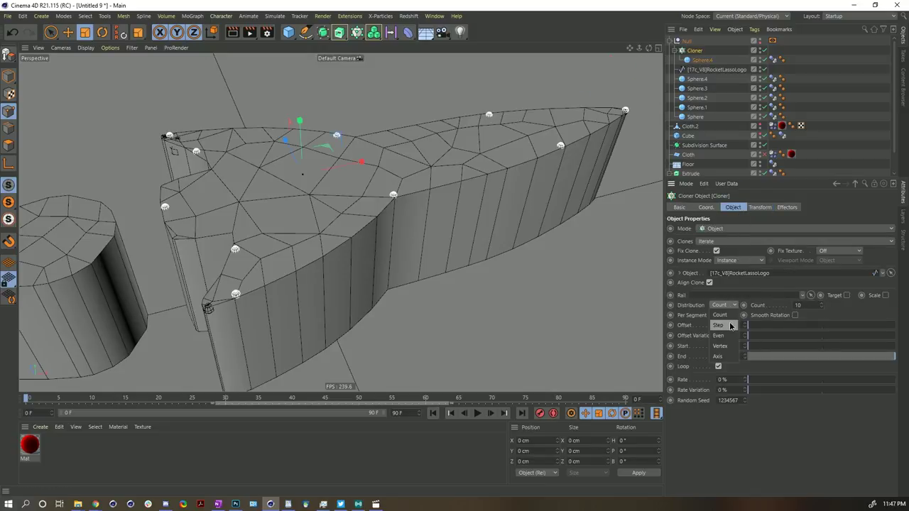
left_click(731, 325)
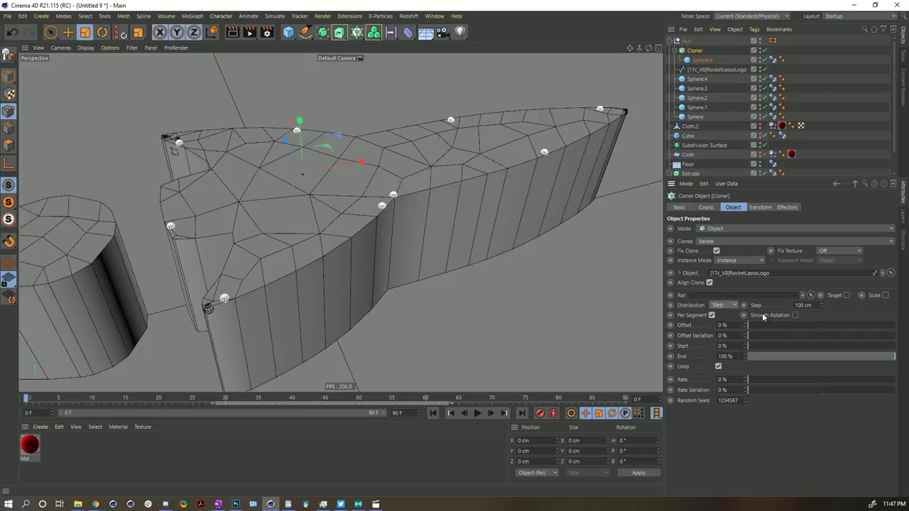
left_click_drag(822, 305, 759, 305)
left_click(822, 307)
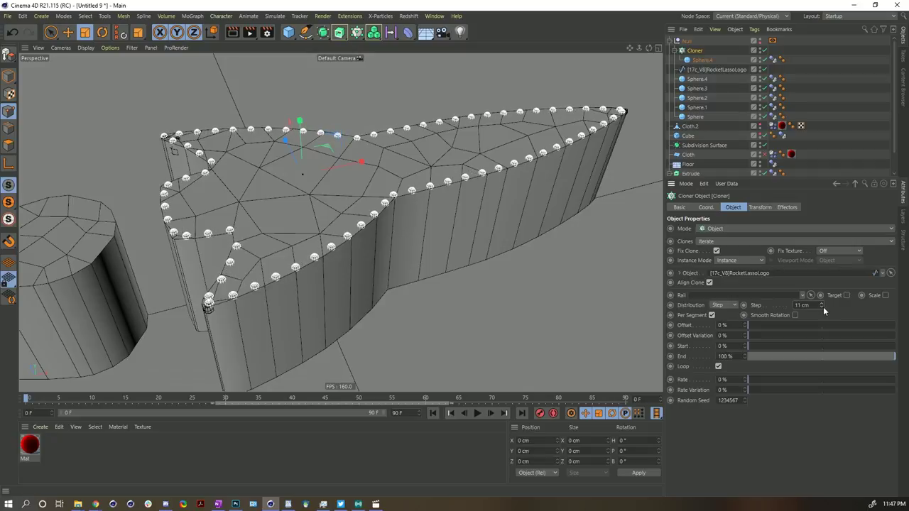
left_click(821, 307)
left_click(822, 307)
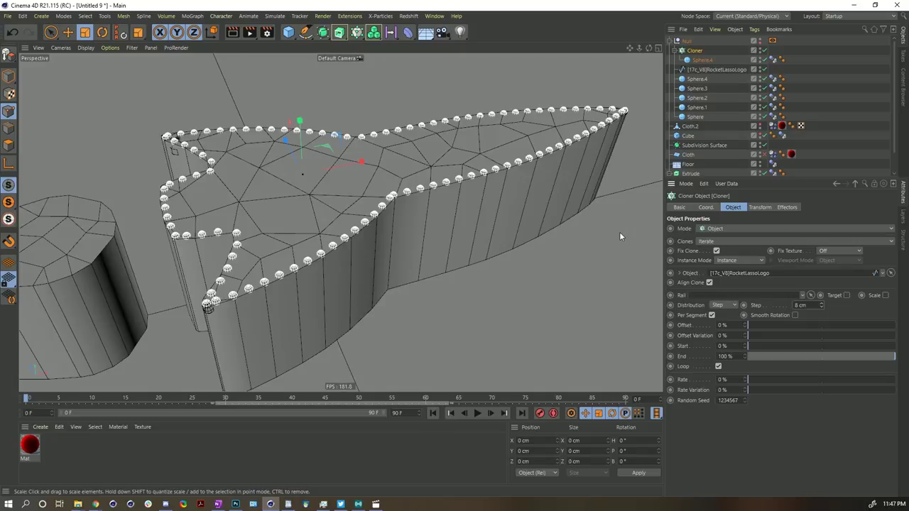
- Set the Cloner's transform offset to 2 cm on P.Y and 1 cm on P.X, checking the spheres along the logo's edge
left_click(697, 60)
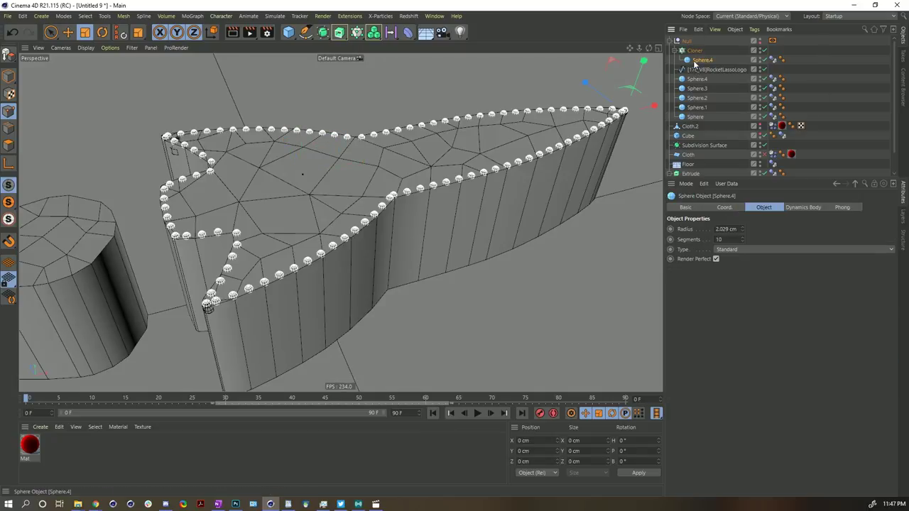
scroll(497, 174, "up", 5)
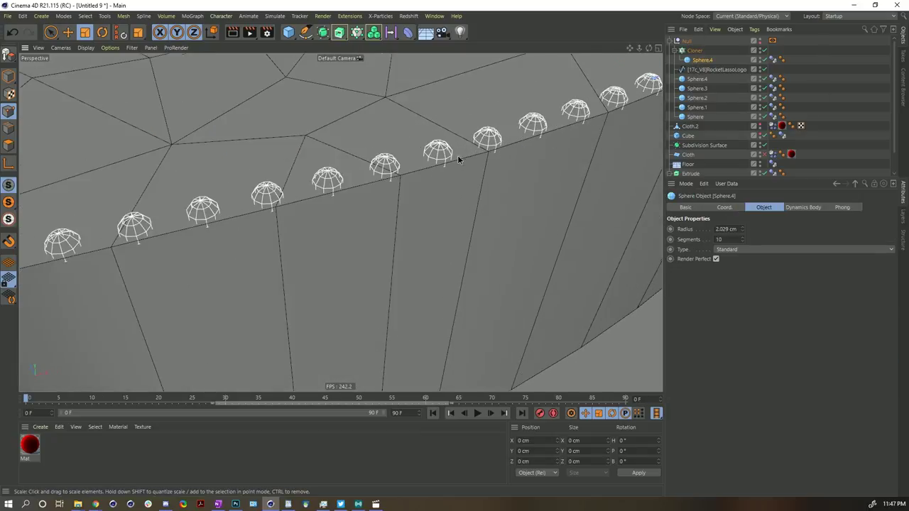
left_click_drag(458, 160, 465, 120, "alt")
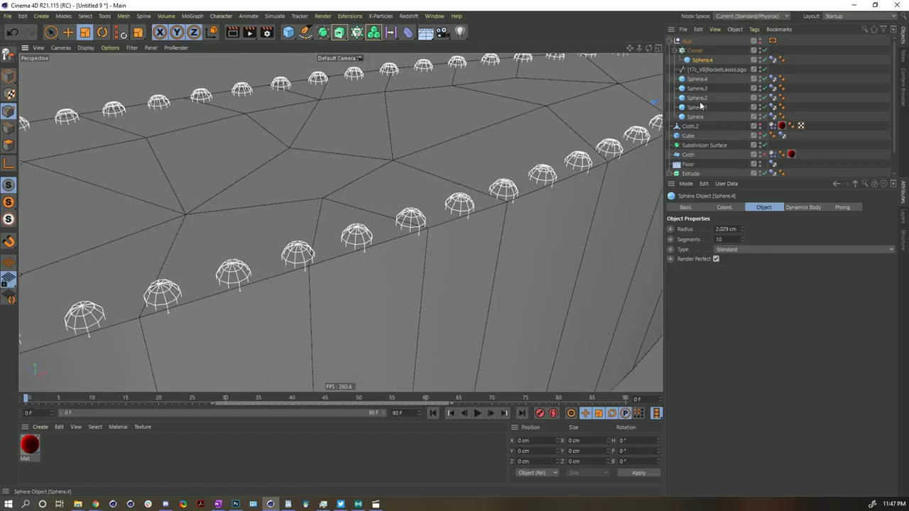
left_click(699, 69)
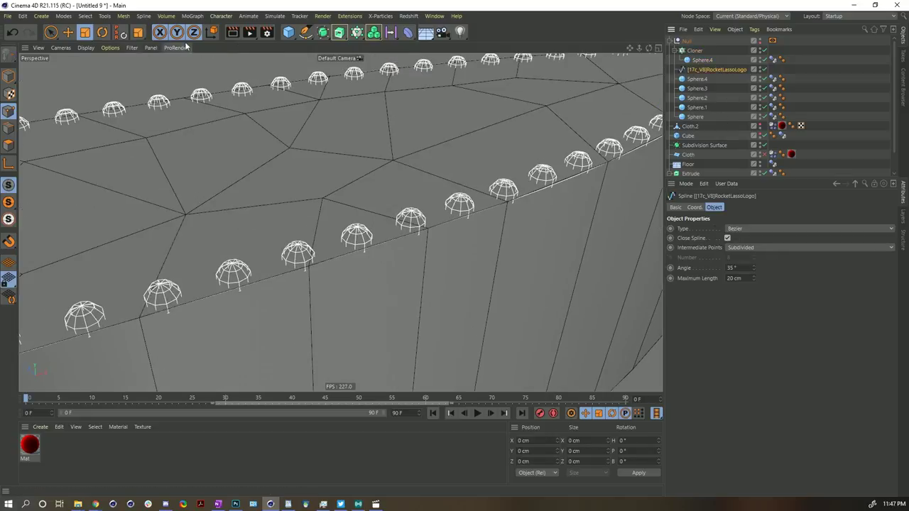
left_click(694, 51)
left_click(759, 207)
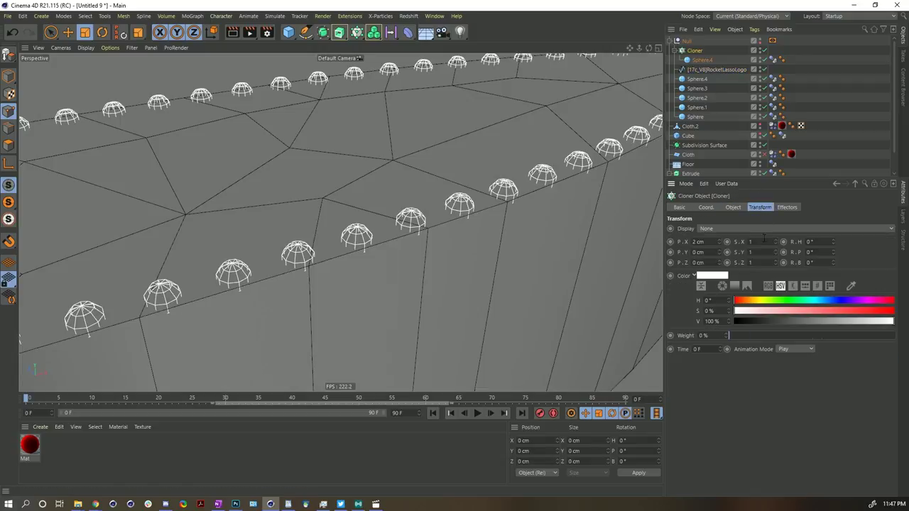
left_click(719, 254)
left_click(718, 250)
left_click(718, 249)
left_click(719, 250)
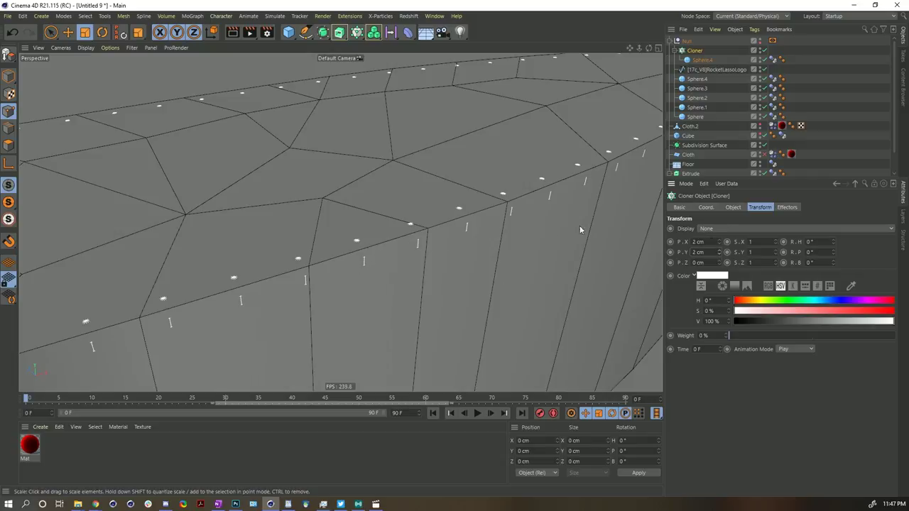
left_click(718, 244)
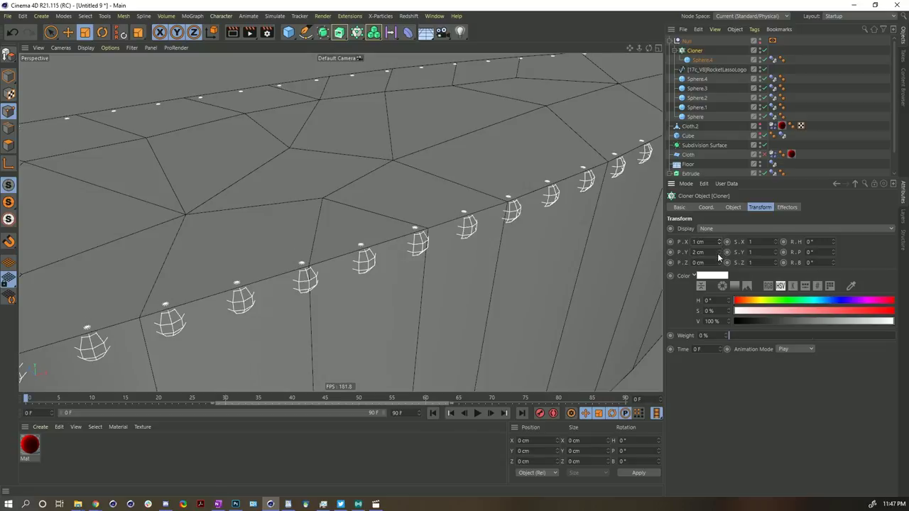
- Scale the sphere inside the Cloner down so the clones barely protrude from the logo's edge
left_click(637, 75)
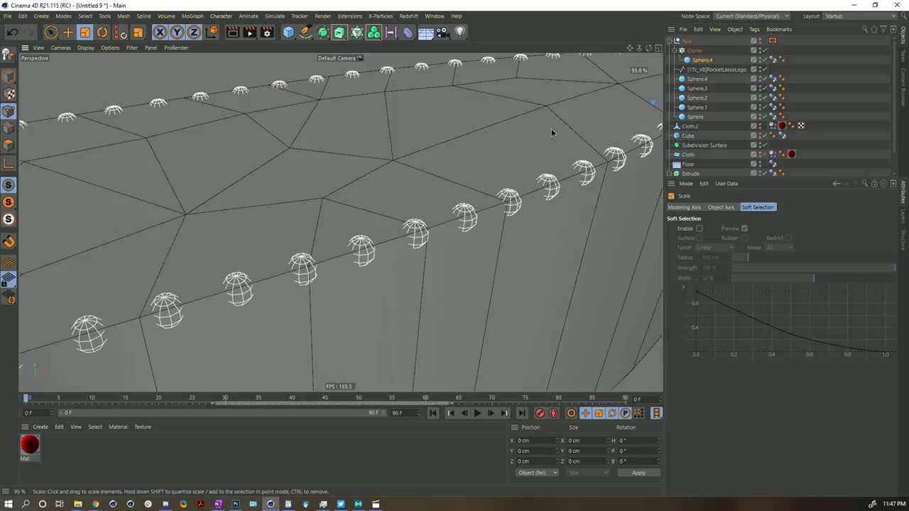
mouse_move(551, 129)
left_mouse_down()
mouse_move(448, 217)
mouse_move(470, 215)
left_mouse_up()
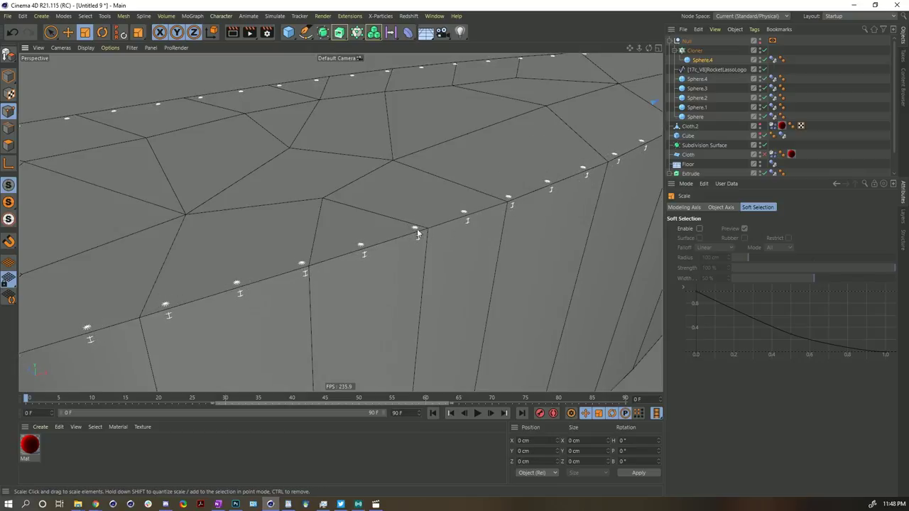
- Set the segments of the sphere inside the Cloner to 8
scroll(436, 232, "down", 10)
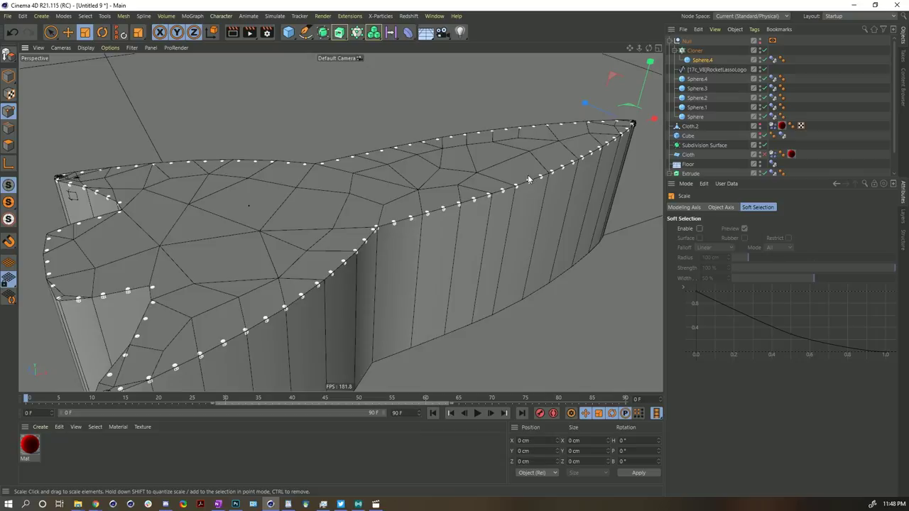
left_click_drag(487, 209, 202, 303, "alt")
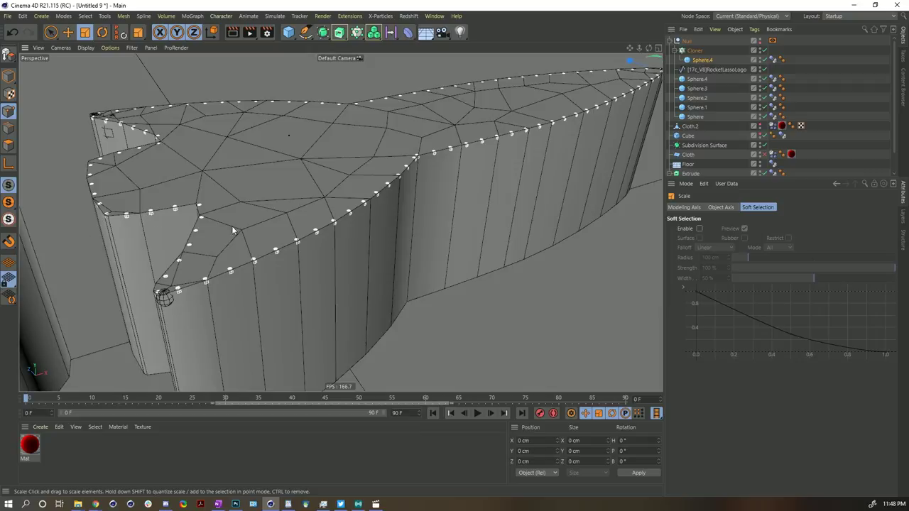
left_click(699, 60)
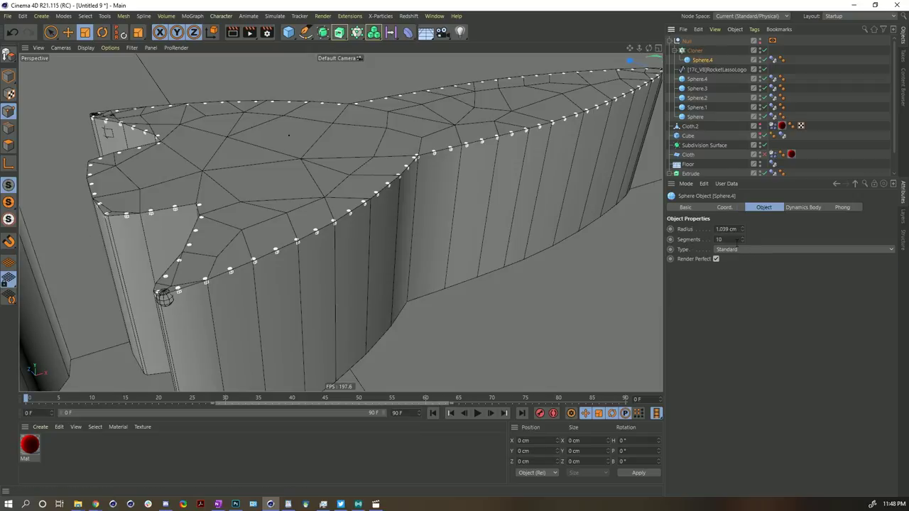
left_click_drag(741, 241, 743, 246)
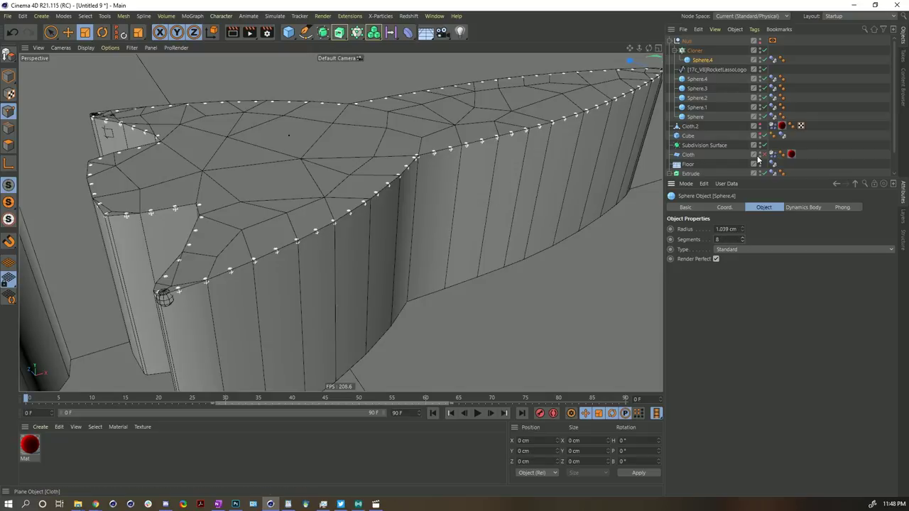
- Make Cloth.2 visible in the viewport and play its dynamics simulation over the rocket, stopping at frame 88
left_click_drag(639, 164, 633, 135, "alt")
scroll(580, 164, "down", 5)
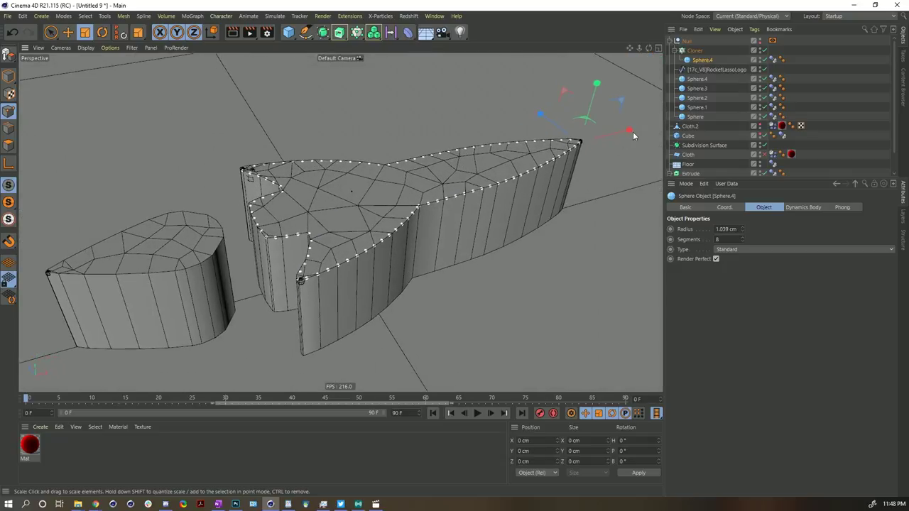
left_click(763, 126)
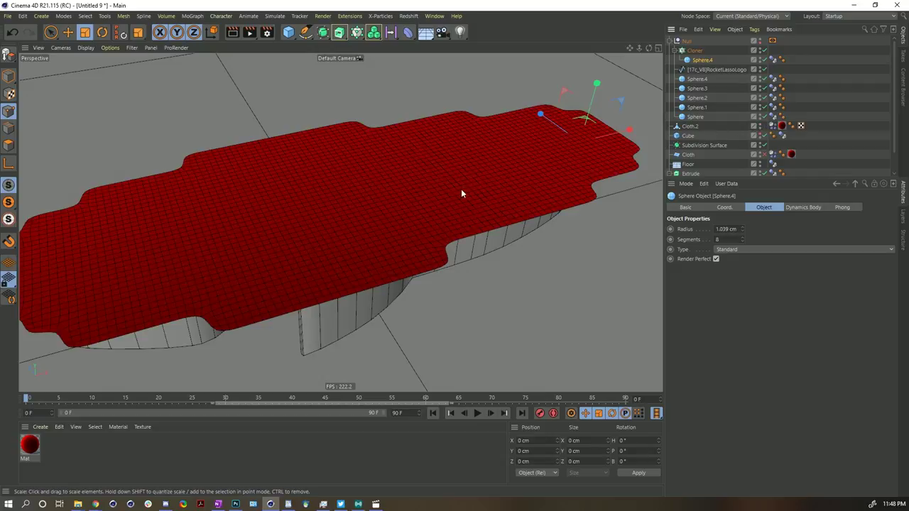
left_click_drag(357, 206, 373, 191, "alt")
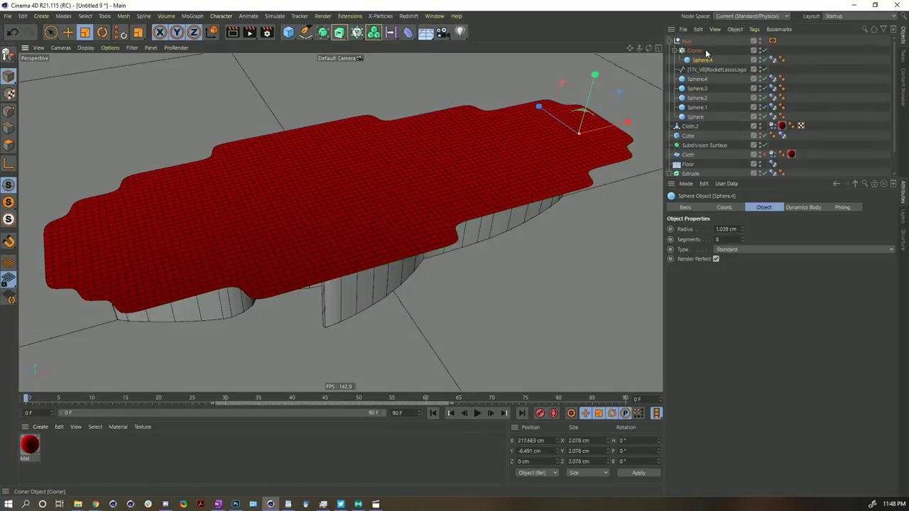
left_click(478, 413)
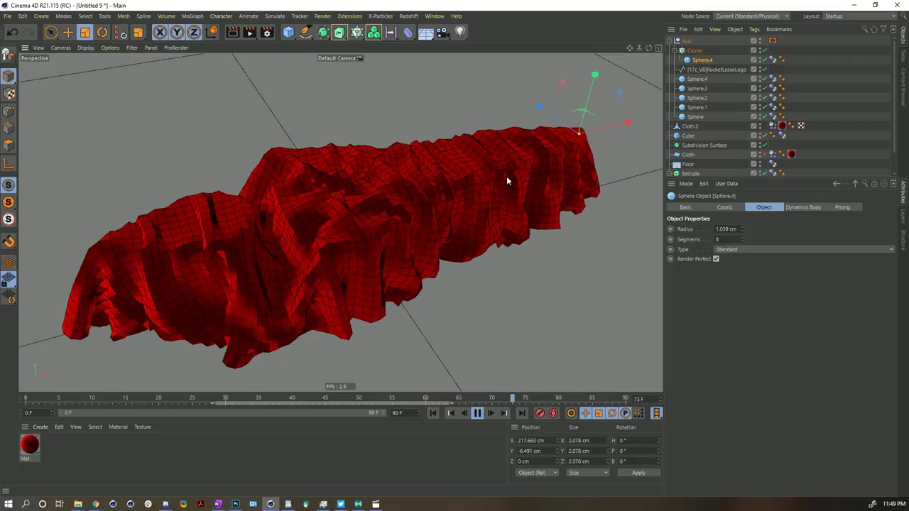
left_click(479, 413)
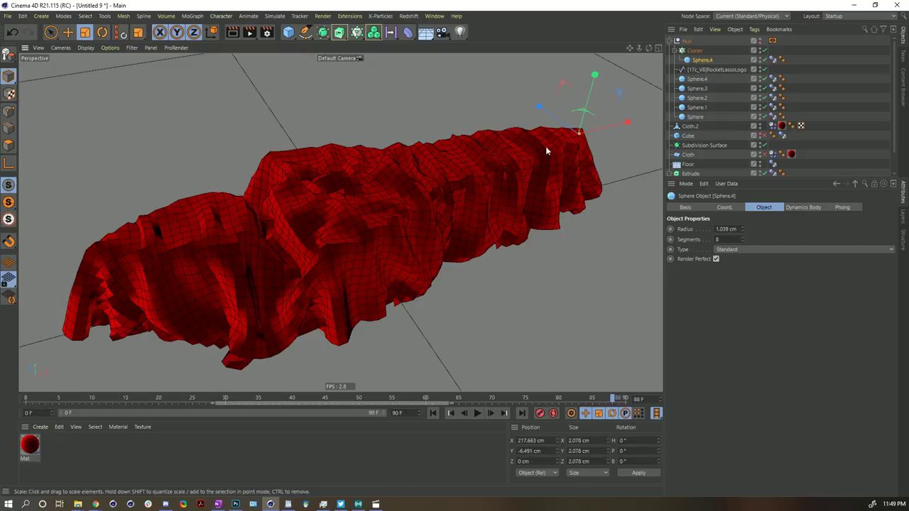
- Set the draped shape as Cloth.2's dynamics initial state and return to frame 0
left_click_drag(517, 173, 351, 225, "alt")
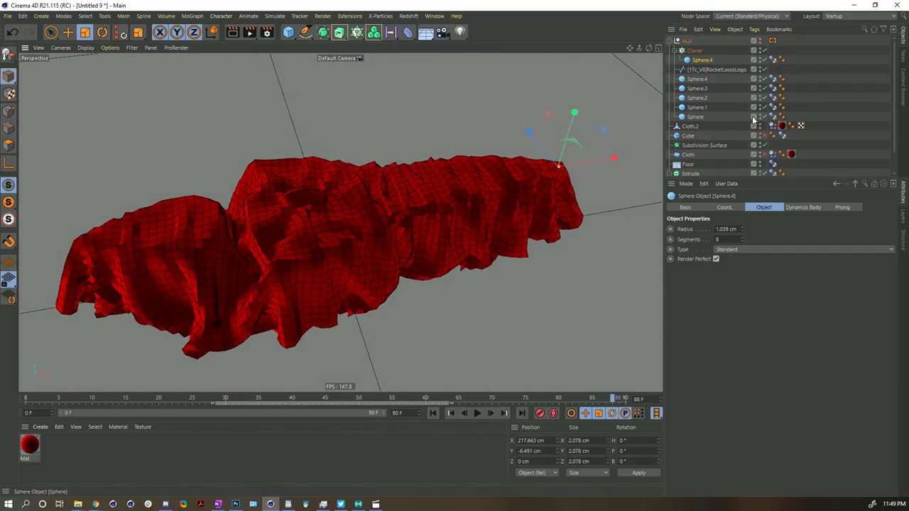
left_click_drag(365, 213, 378, 191, "alt")
left_click(772, 126)
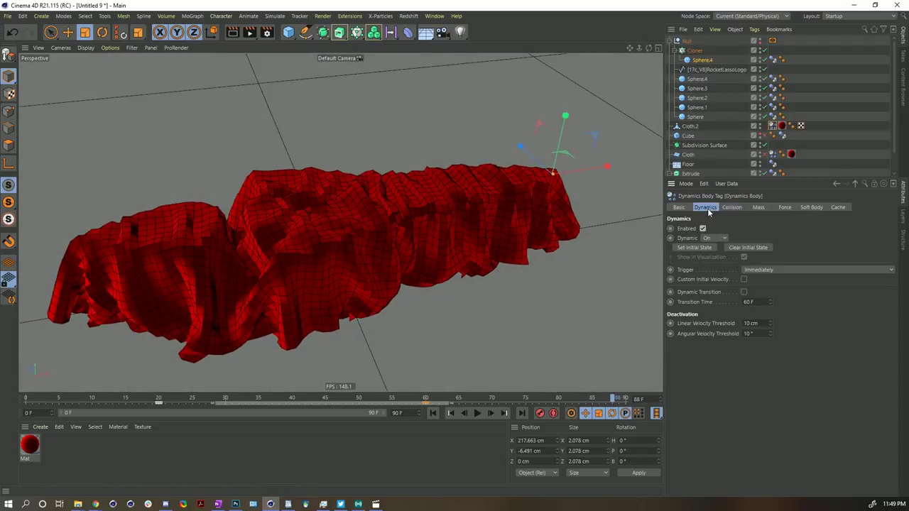
left_click(688, 248)
left_click(432, 413)
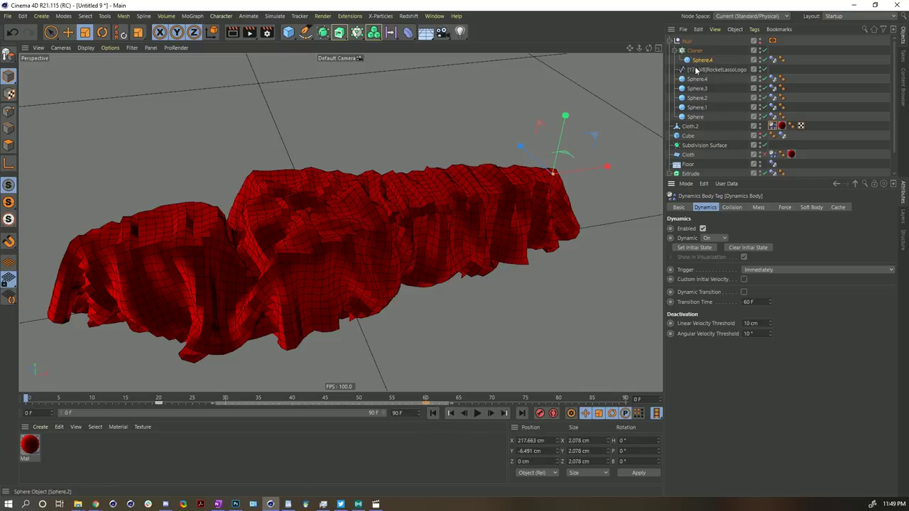
- Rename the null that holds the cloner and spheres as Spheres and collapse its hierarchy
left_click(685, 42)
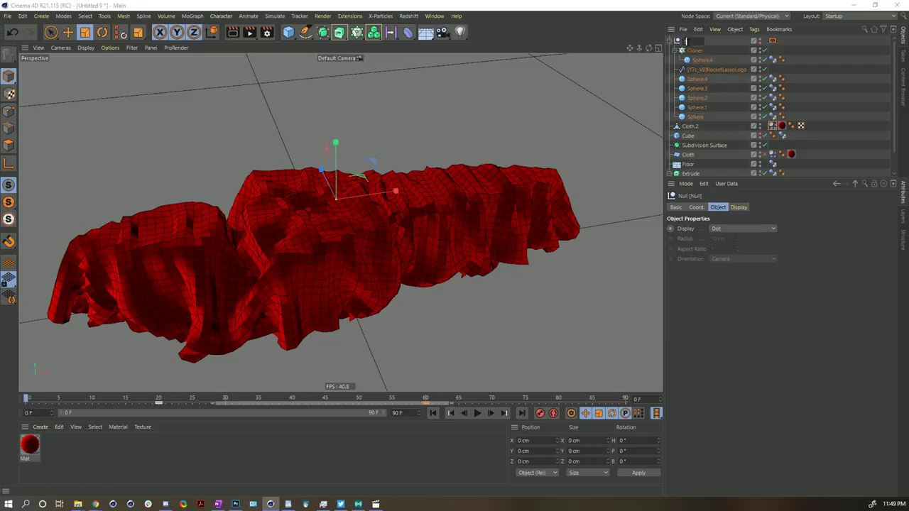
type("SPhere")
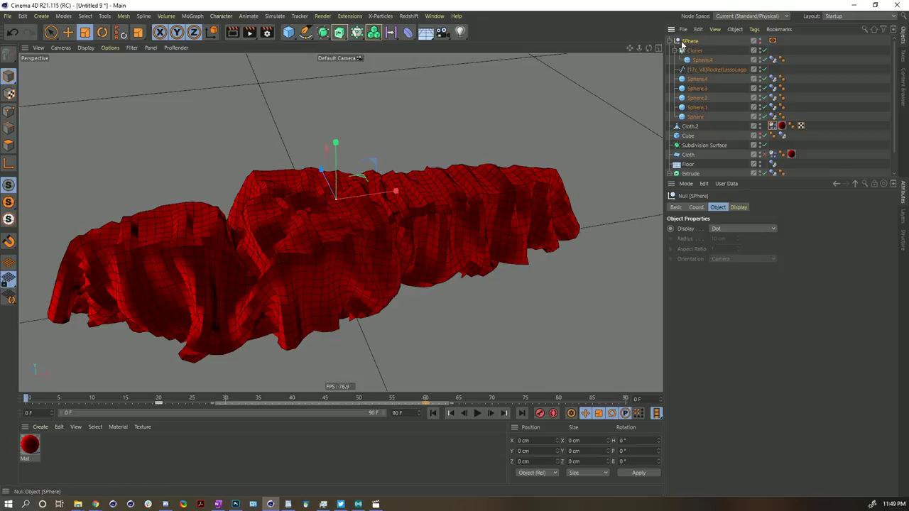
key("BackSpace")
key("BackSpace")
key("BackSpace")
key("BackSpace")
key("BackSpace")
key("BackSpace")
type("Sphere")
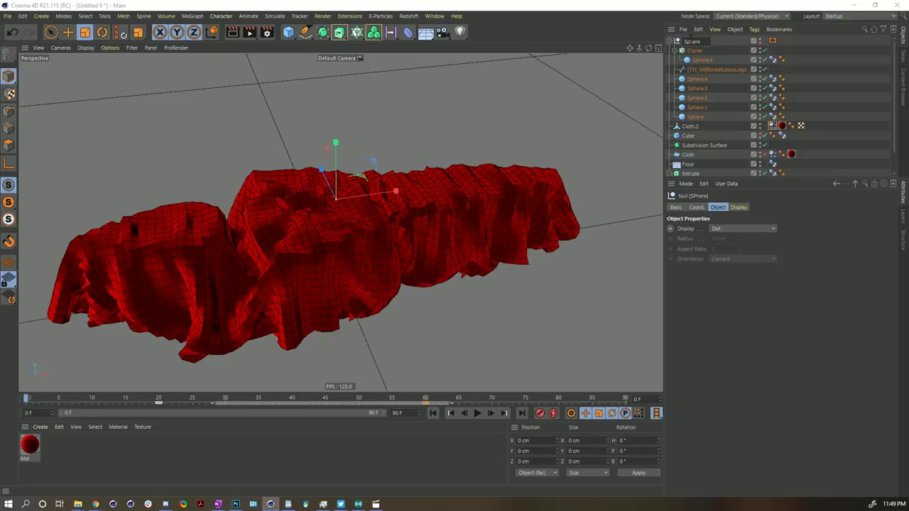
type("s")
key("Return")
left_click(673, 41)
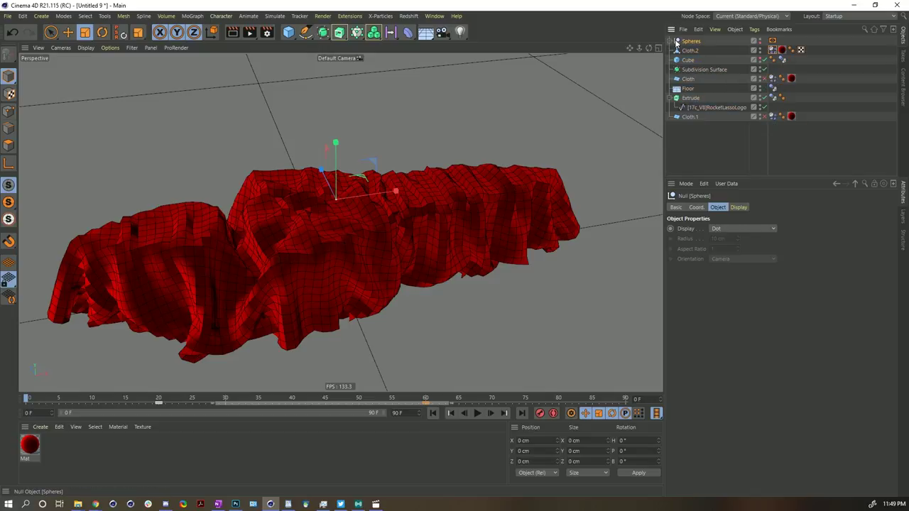
- Make Cloth.2 a child of the Subdivision Surface to smooth the cloth, and deselect everything
left_click(690, 50)
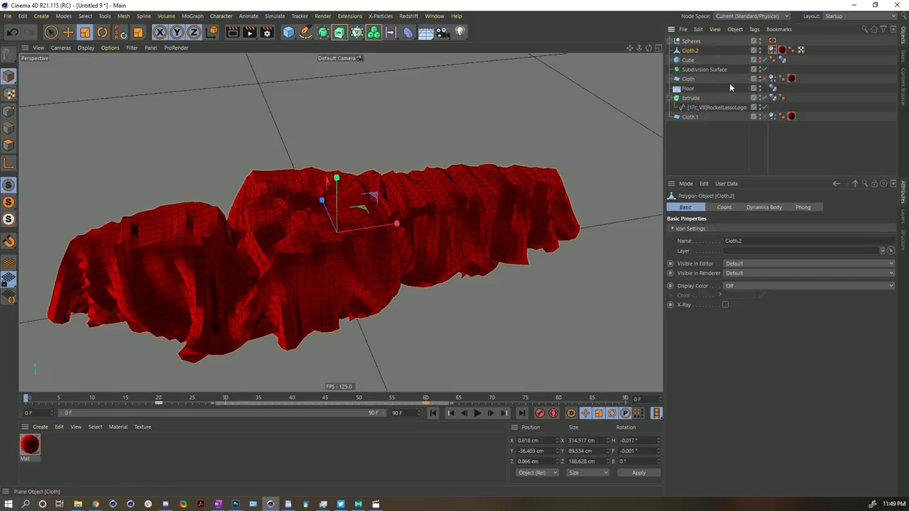
left_click_drag(683, 56, 693, 69)
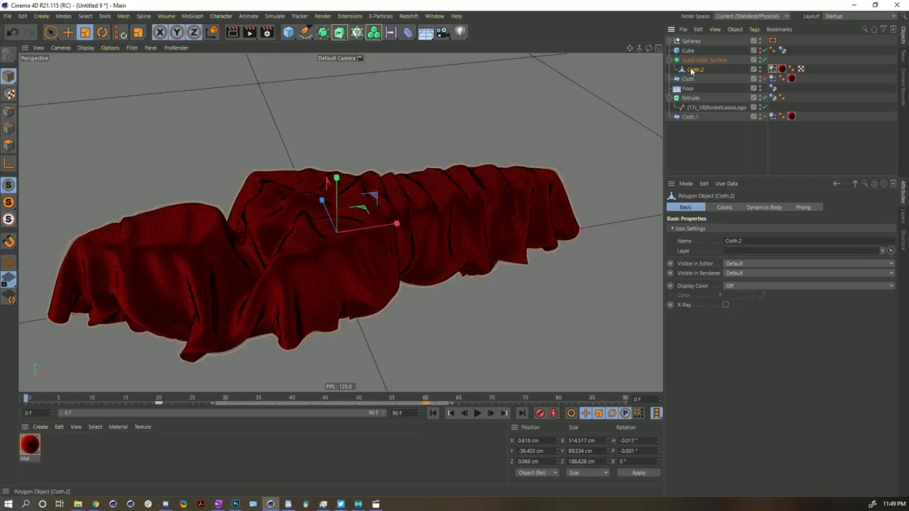
left_click(699, 149)
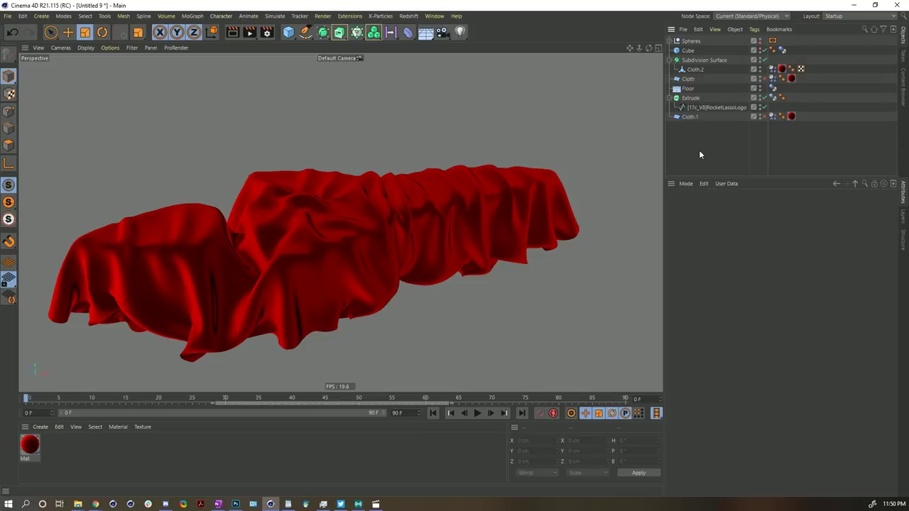
- Examine the folds of the smoothed cloth over the rocket from several distances and angles
scroll(419, 209, "down", 3)
left_click_drag(407, 207, 440, 204, "alt")
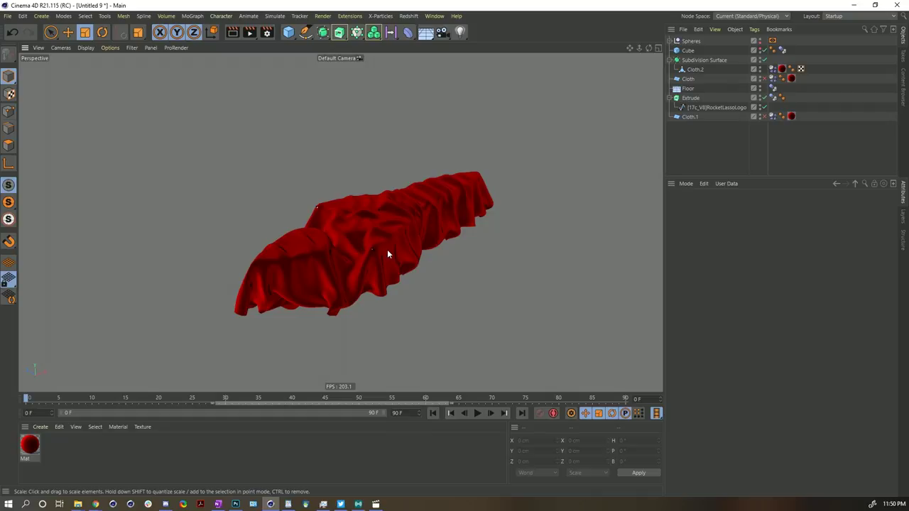
right_click_drag(387, 254, 434, 230, "alt")
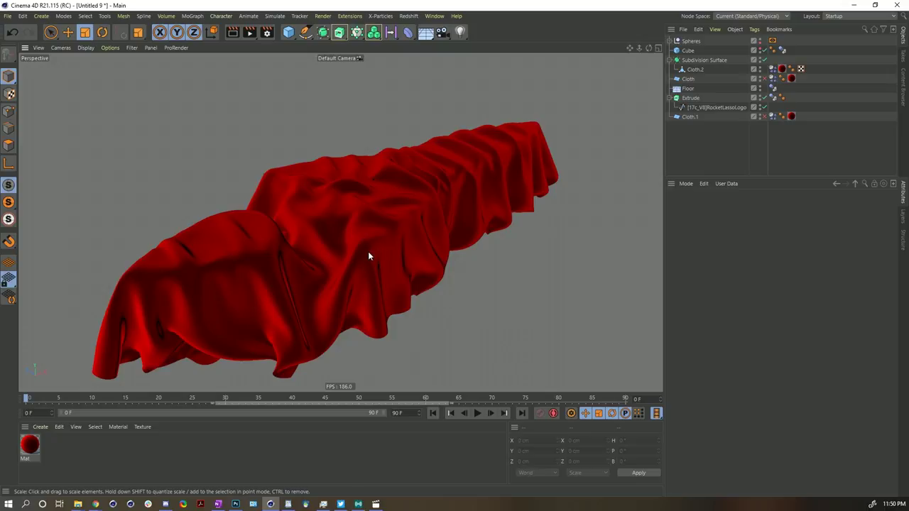
right_click_drag(368, 257, 317, 278, "alt")
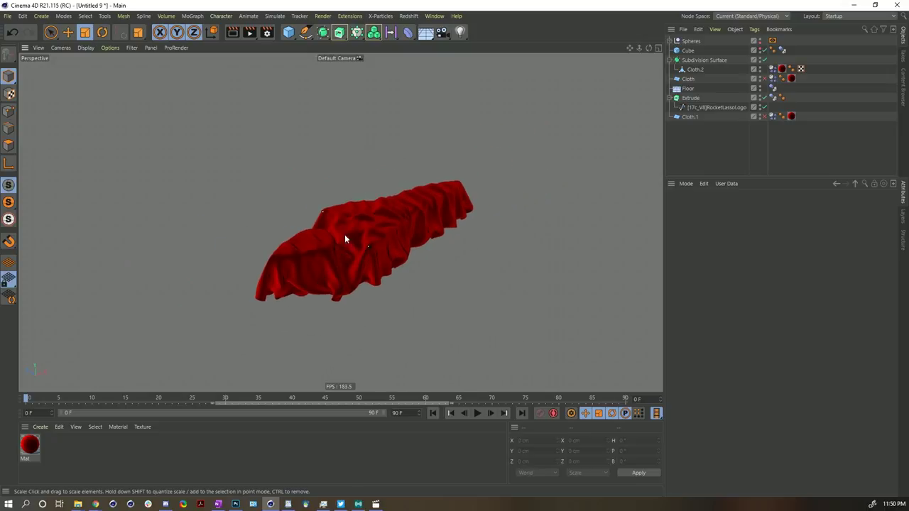
right_click_drag(319, 213, 504, 269, "alt")
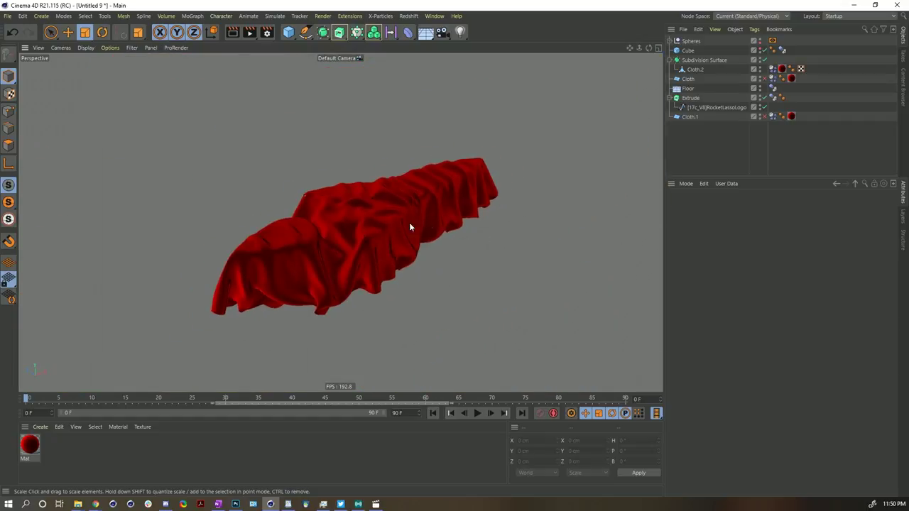
right_click_drag(371, 232, 405, 219, "alt")
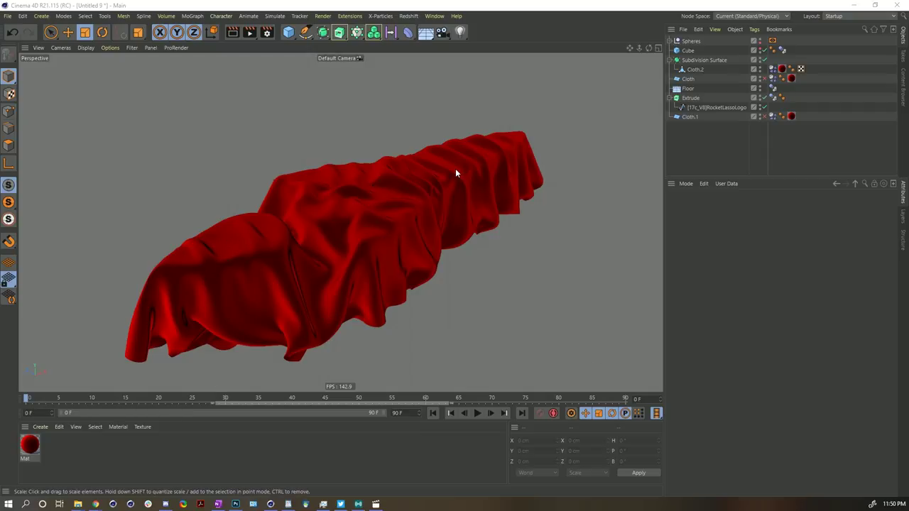
left_click_drag(455, 173, 397, 189, "alt")
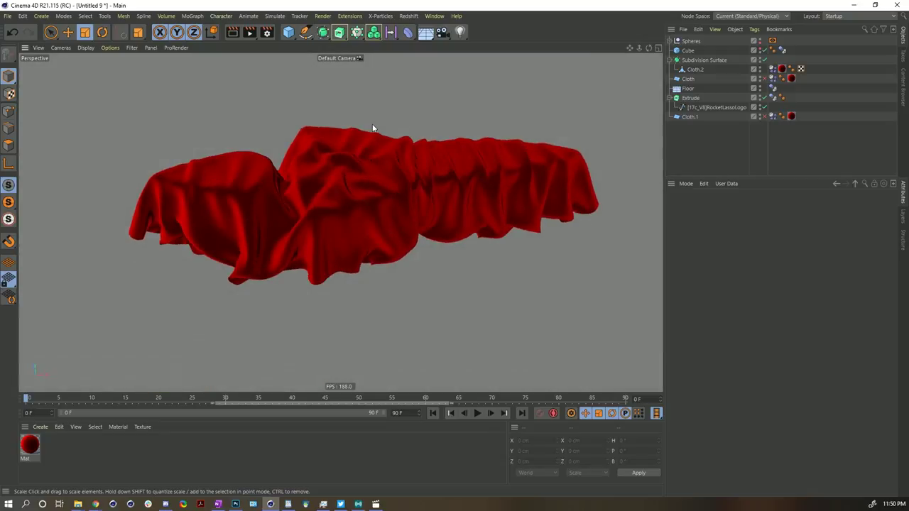
- Save the scene as ClothWrinklesB.c4d in the TutorialScenes folder
key("ctrl+s")
left_click(196, 115)
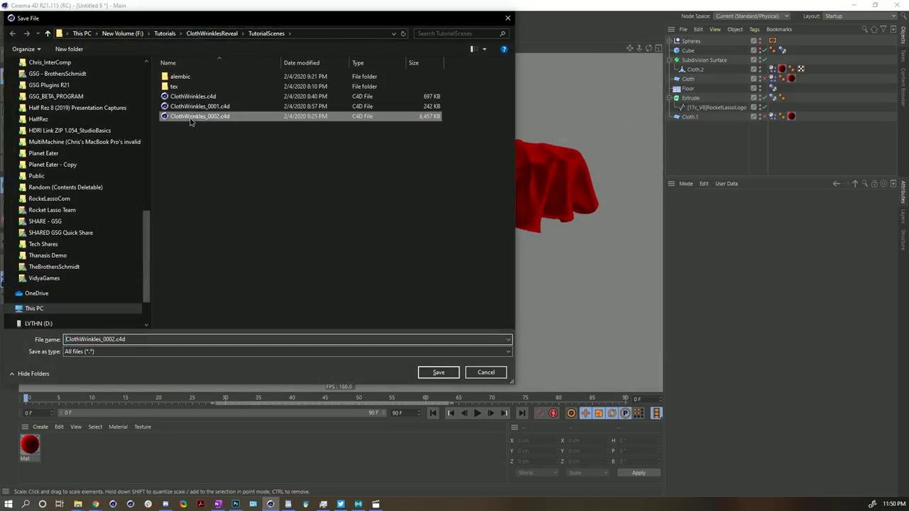
left_click(101, 340)
left_click(101, 339)
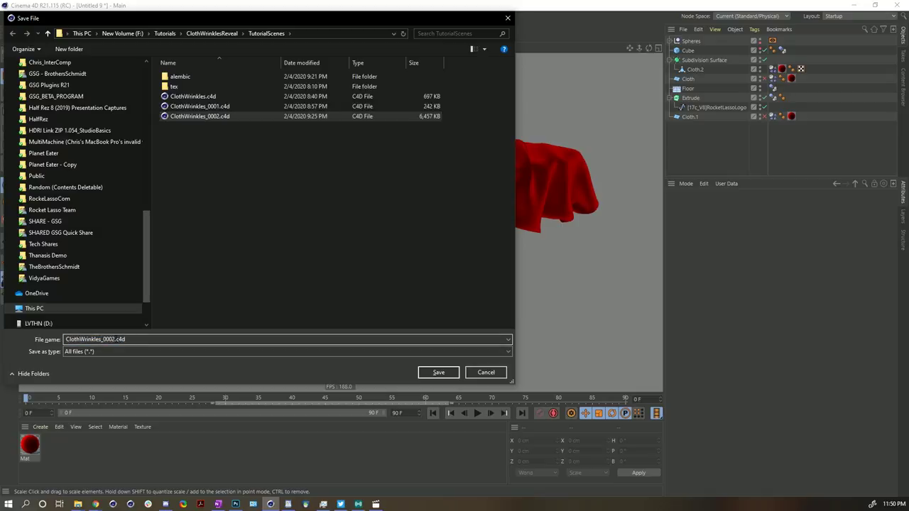
left_click_drag(114, 339, 102, 340)
type("B")
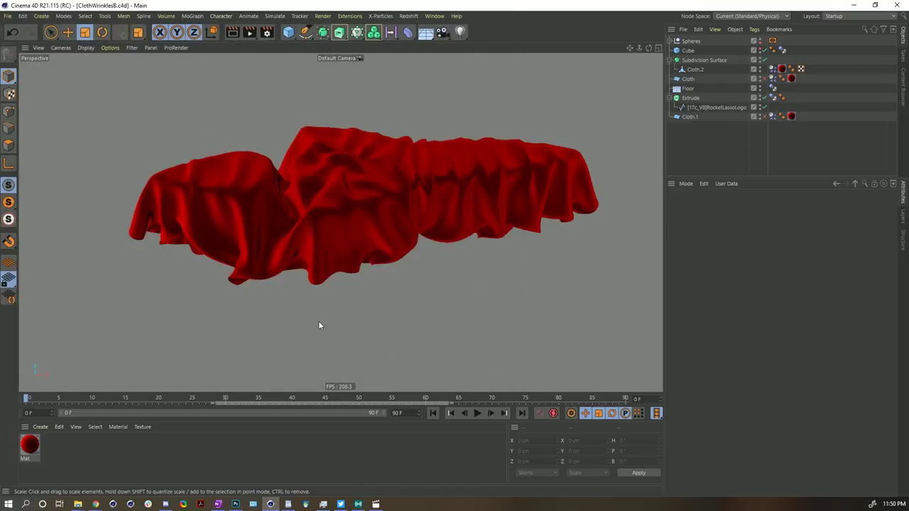
- Take Cloth.2 out of the Subdivision Surface and restore it flat at the origin with its dynamics initial state cleared
left_click_drag(319, 324, 382, 216, "alt")
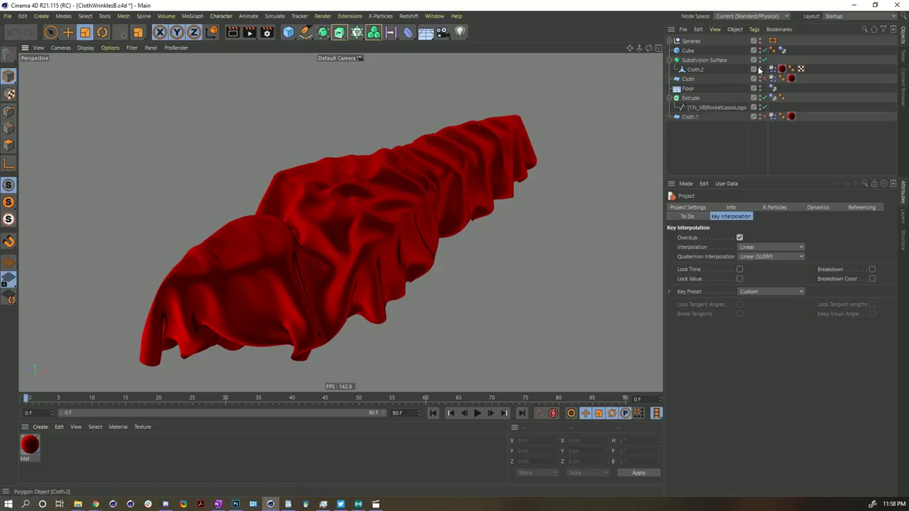
left_click(689, 69)
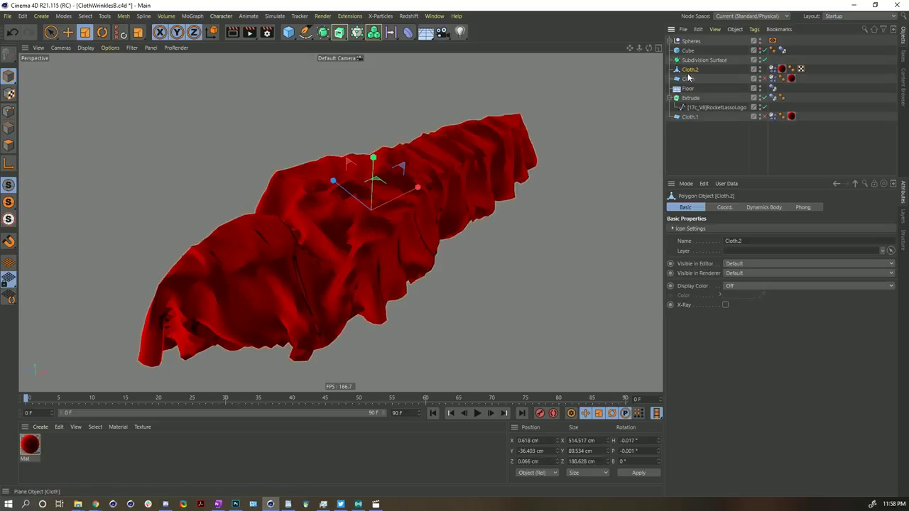
left_click(773, 69)
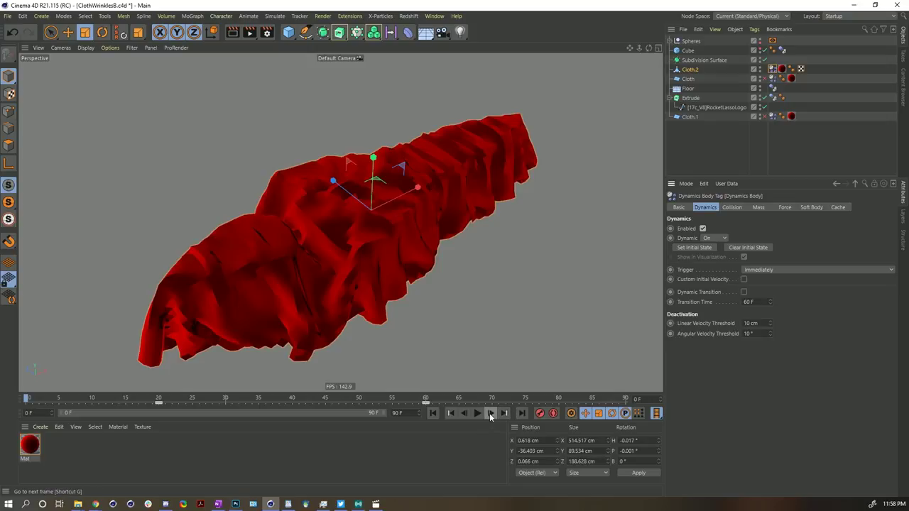
left_click(432, 414)
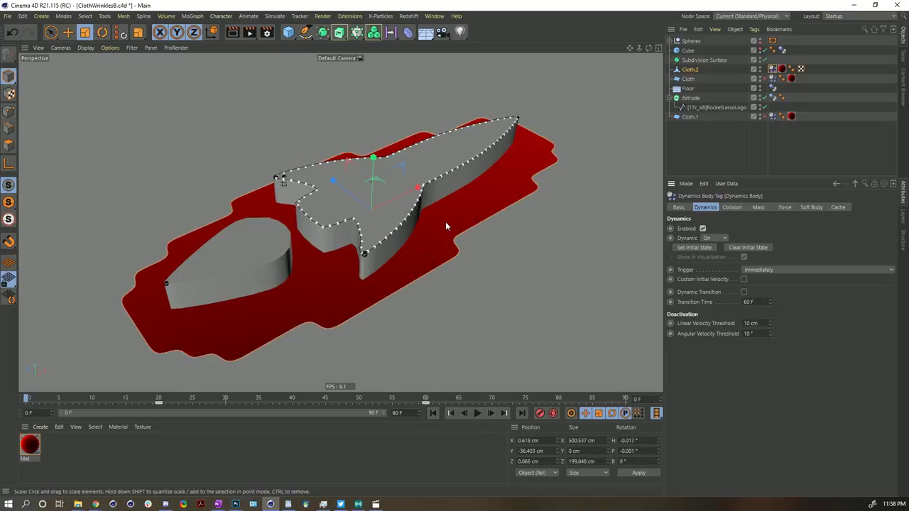
left_click(121, 34)
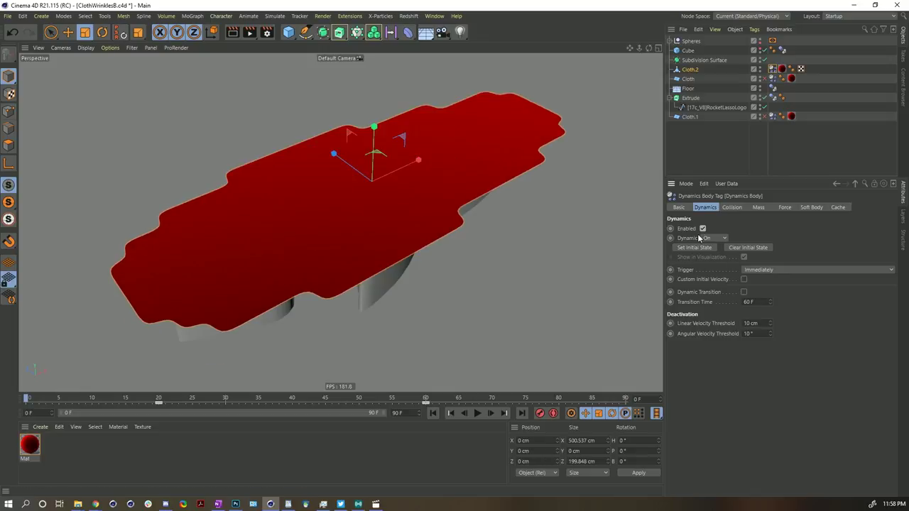
- Hide Cloth.2 in the viewport and display the extruded rocket with Gouraud shading and lines
left_click(760, 66)
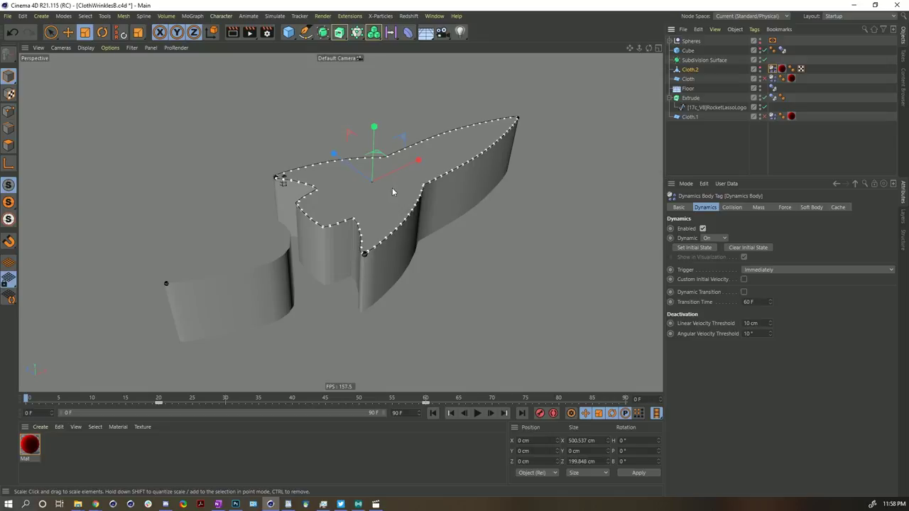
left_click_drag(396, 192, 376, 192, "alt")
key("n")
key("b")
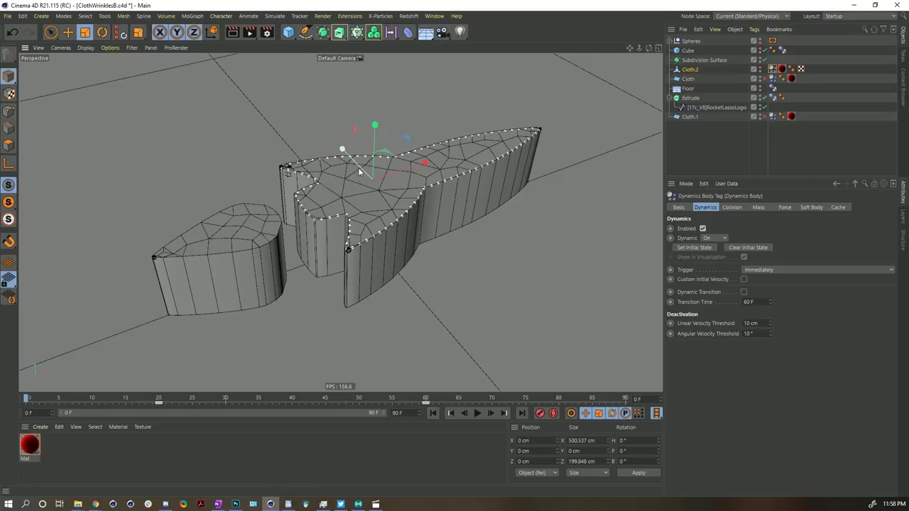
- Create a Loft in the Spheres group and give it a copy of the Extrude's rocket logo spline as its profile
mouse_move(398, 189)
left_mouse_down("alt")
mouse_move(391, 183)
mouse_move(405, 184)
left_mouse_up("alt")
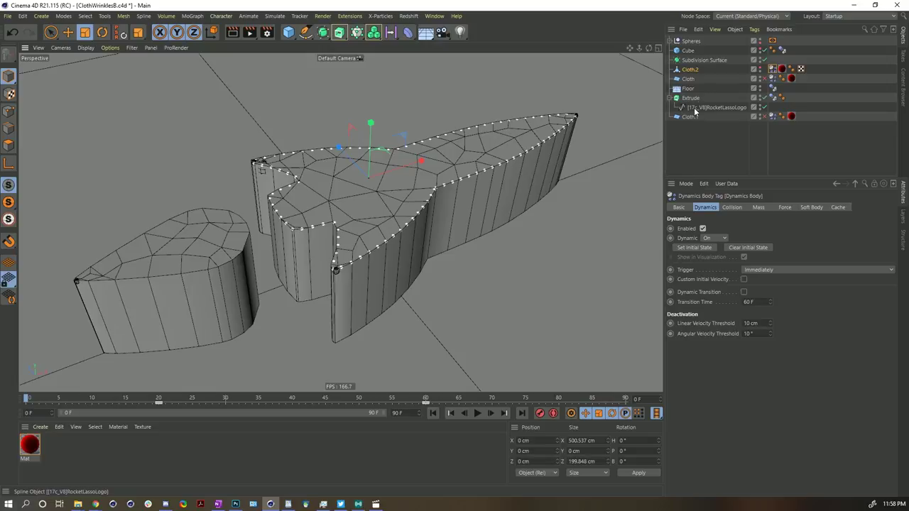
left_click(670, 40)
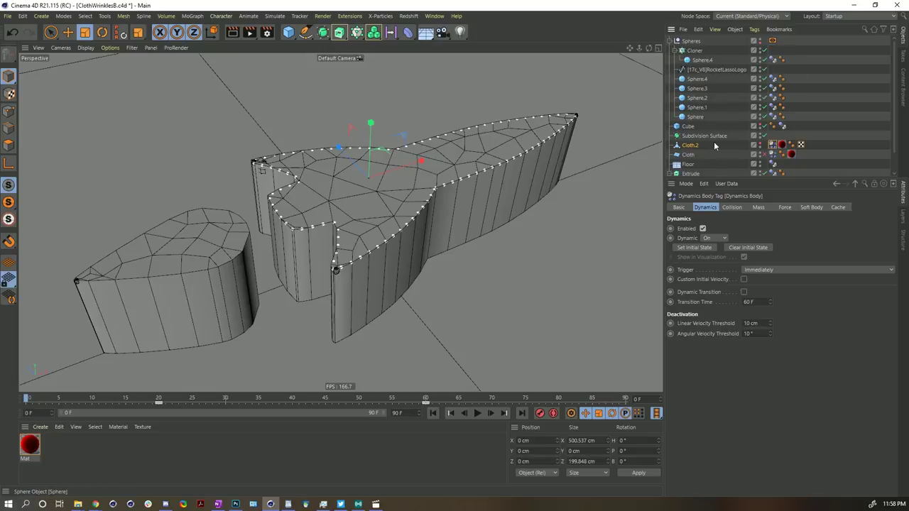
left_click(700, 70)
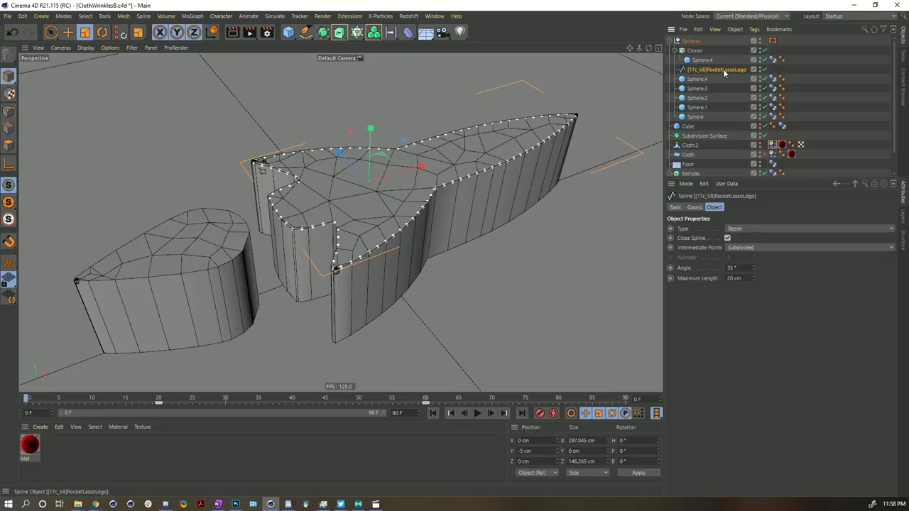
left_click(328, 37)
left_click_drag(339, 32, 374, 79)
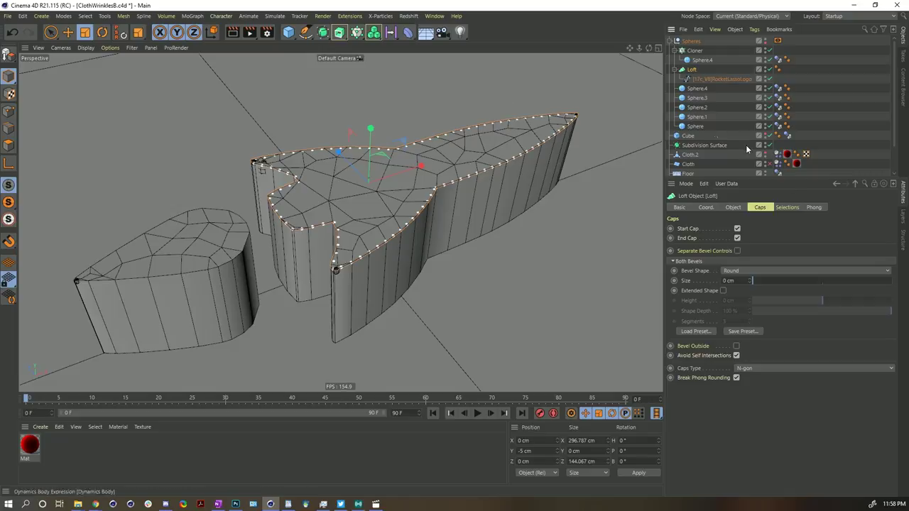
scroll(724, 136, "down", 2)
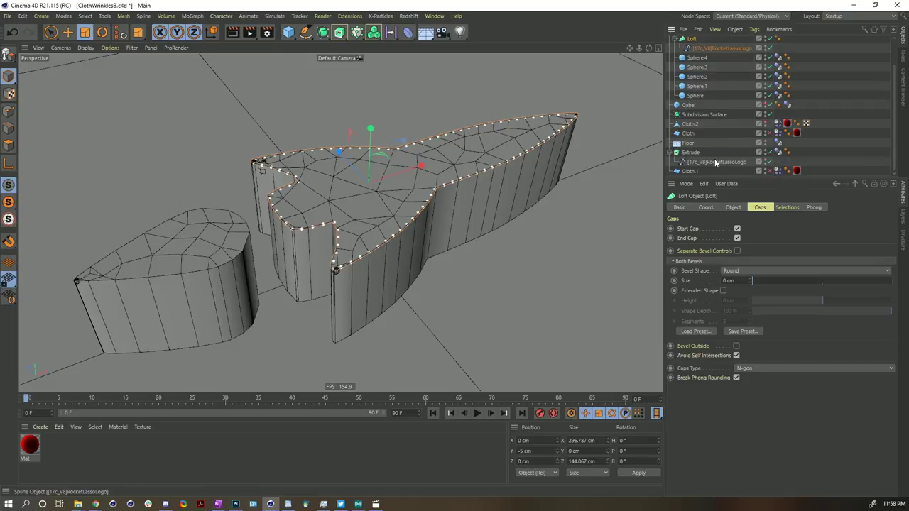
left_click_drag(714, 160, 699, 100)
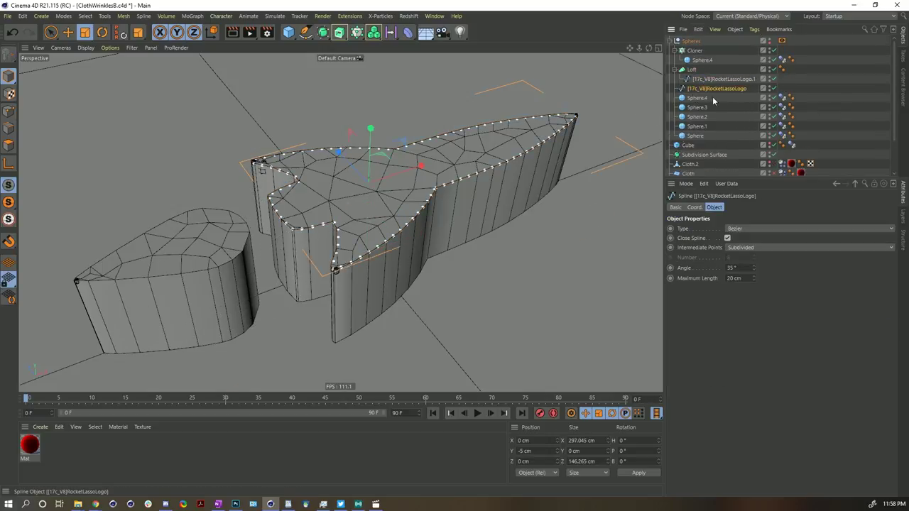
- Raise the Loft above the extruded rocket to a Y position of about 105.7 cm
left_click(690, 70)
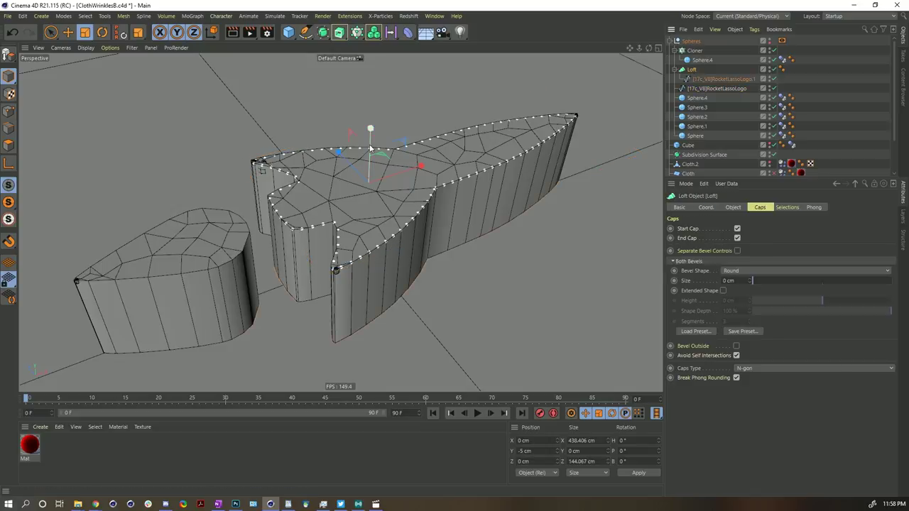
left_click_drag(370, 130, 372, 14)
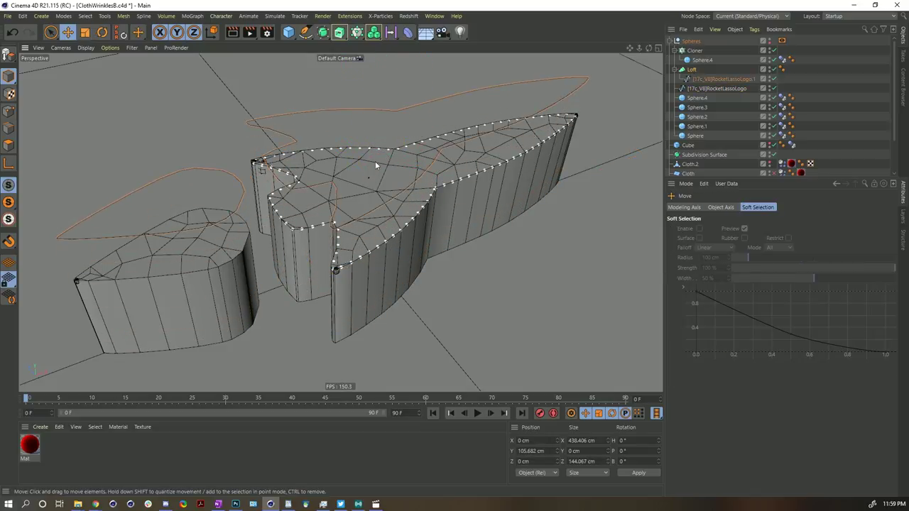
- Take the Loft out of the Spheres group and set its caps type to Delaunay
left_click(692, 70)
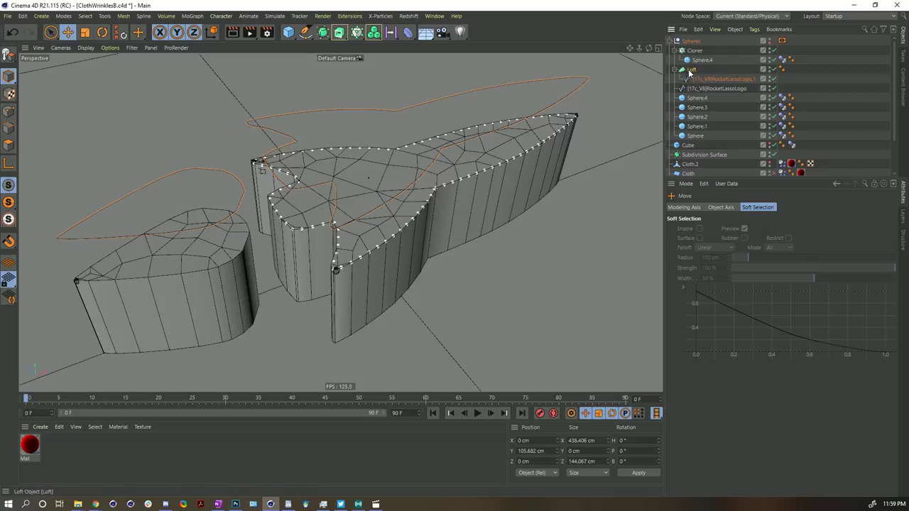
left_click(751, 369)
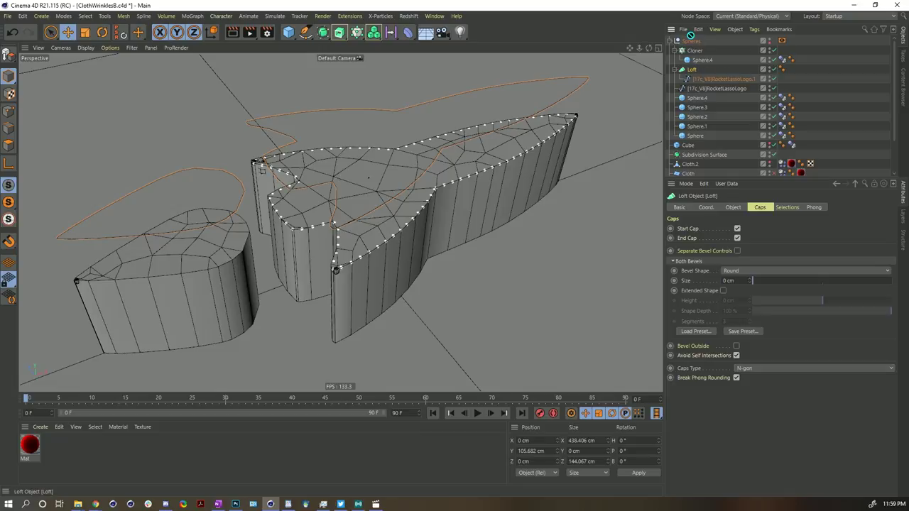
left_click_drag(689, 36, 693, 39)
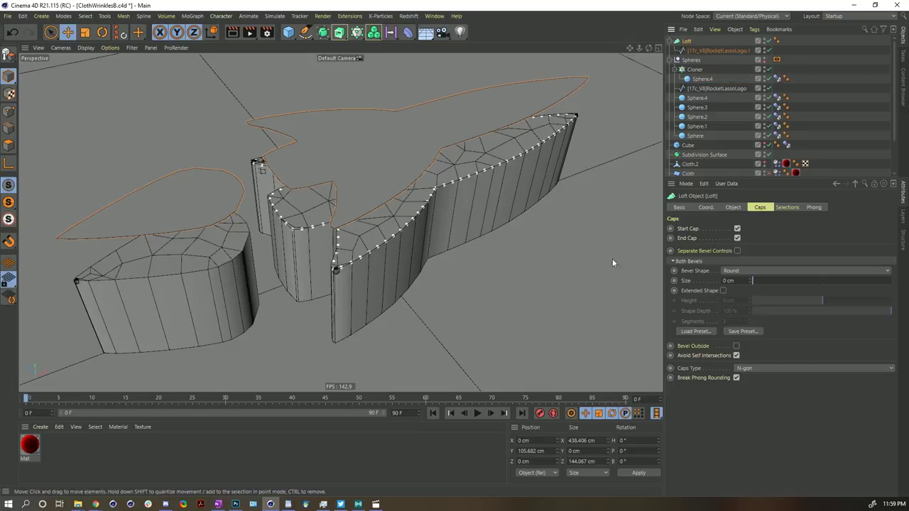
left_click(754, 369)
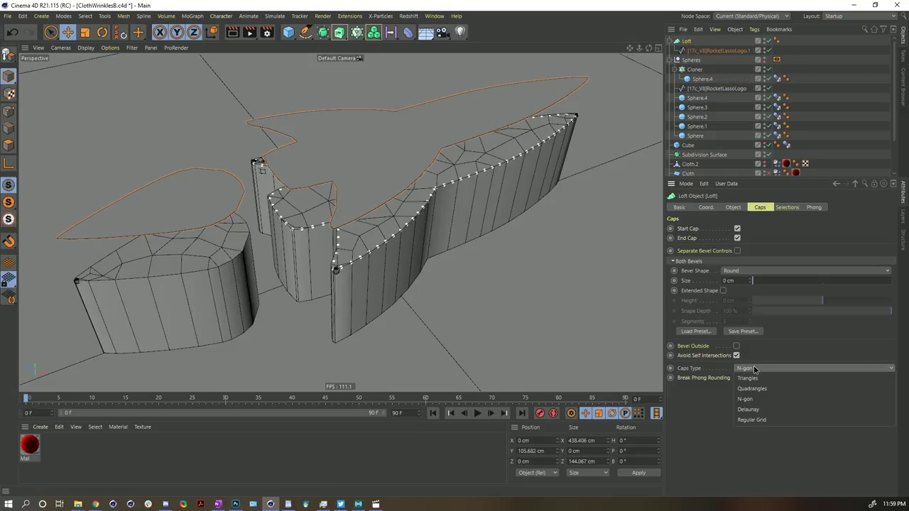
left_click(772, 410)
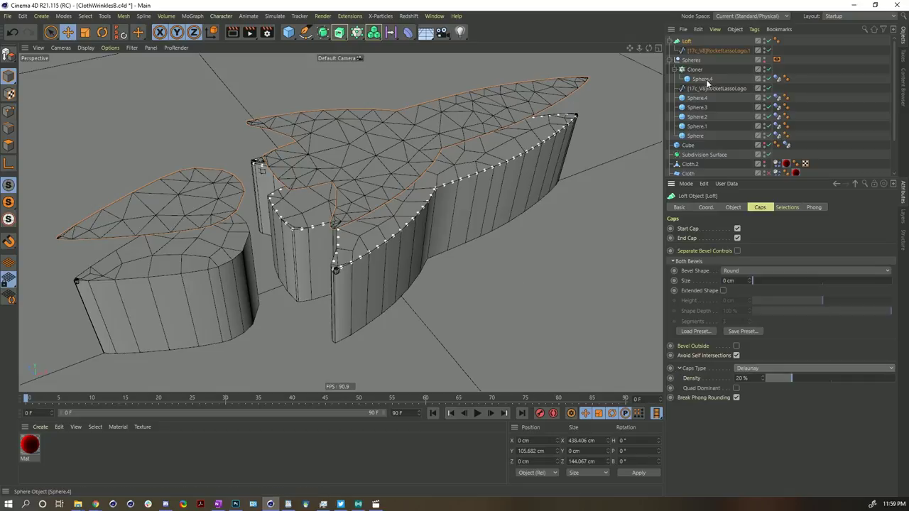
- Set the Y position of the Loft's spline to 0 cm and that of the Loft itself to -5 cm
left_click(694, 50)
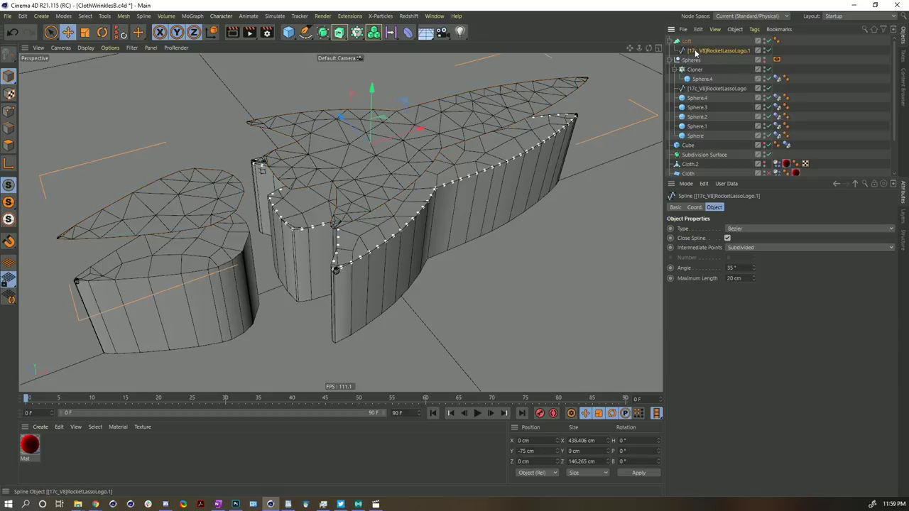
type("0")
key("Return")
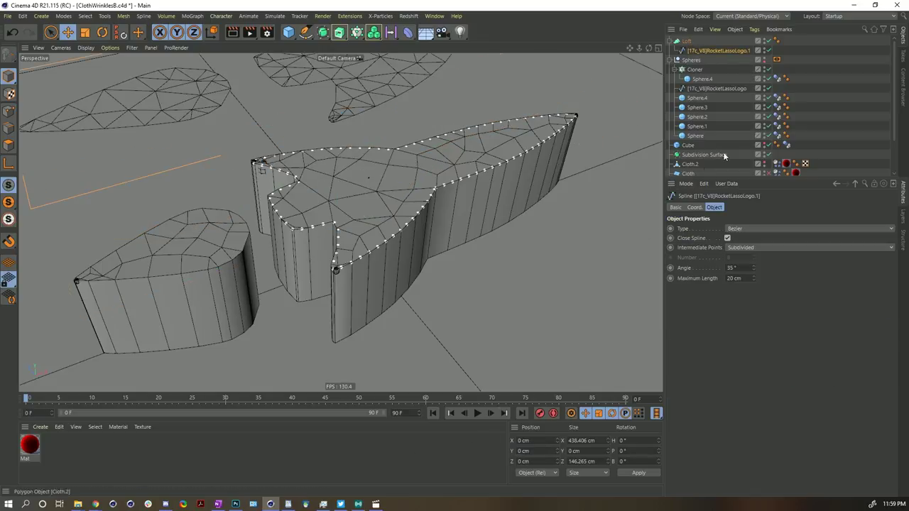
left_click(685, 42)
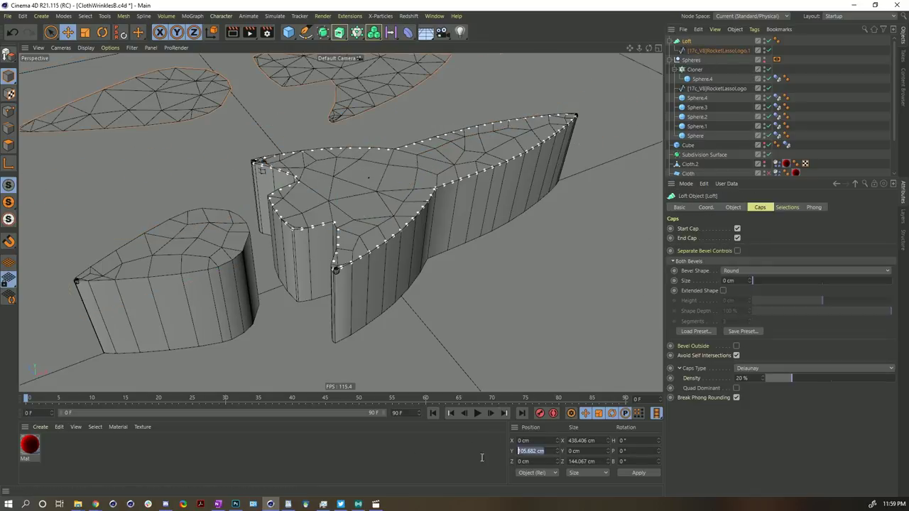
left_click(524, 451)
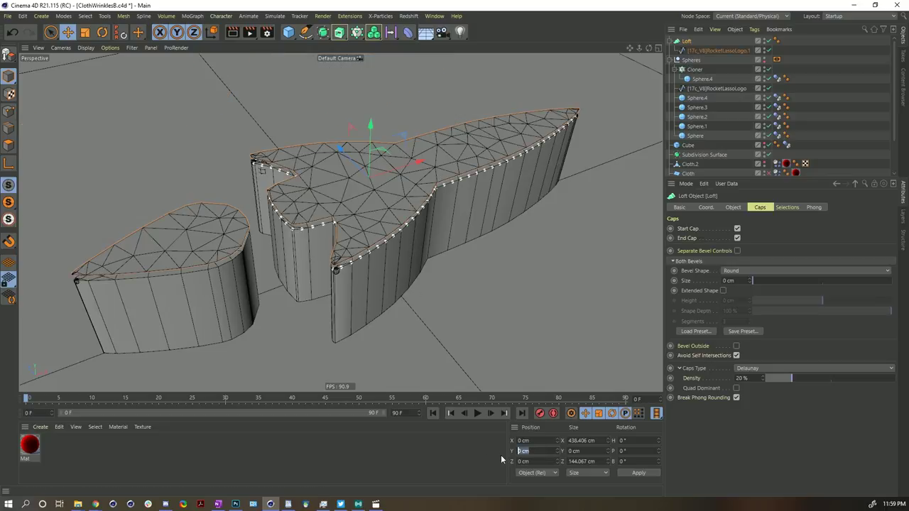
type("-5")
key("Return")
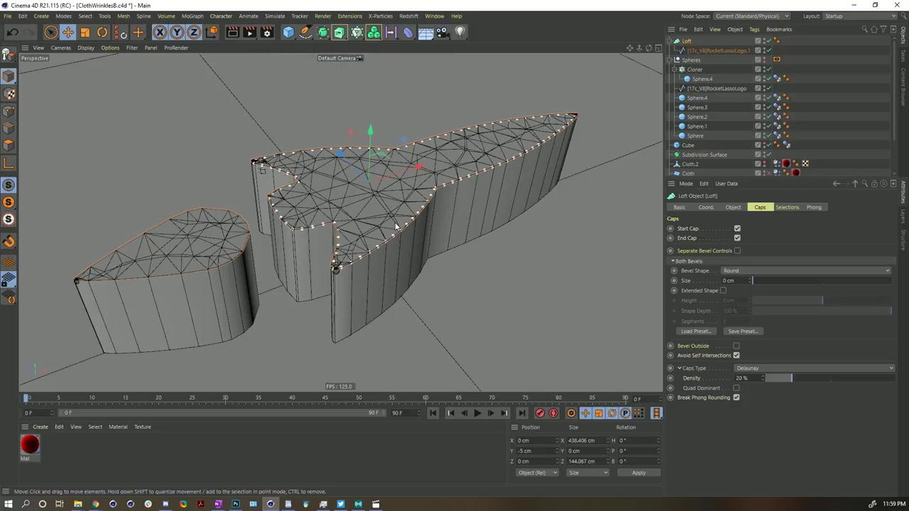
- Return the Loft to the Spheres group and distribute a duplicated Cloner's spheres over the Loft's polygon centers
mouse_move(686, 41)
left_mouse_down()
mouse_move(689, 61)
mouse_move(698, 51)
left_mouse_up()
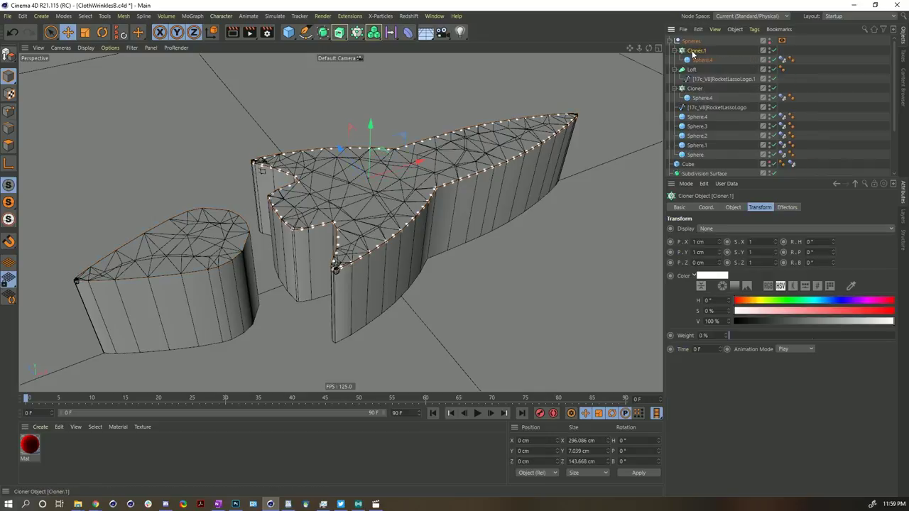
left_click(732, 207)
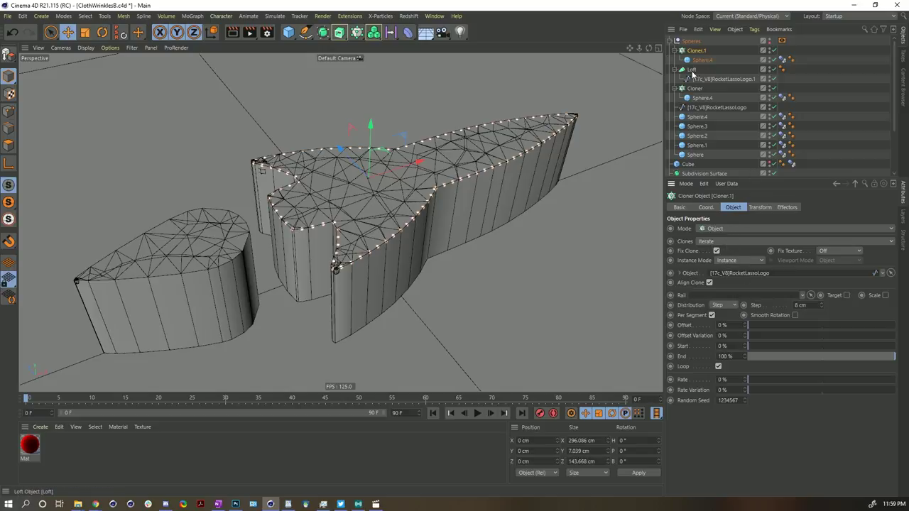
left_click_drag(692, 70, 740, 276)
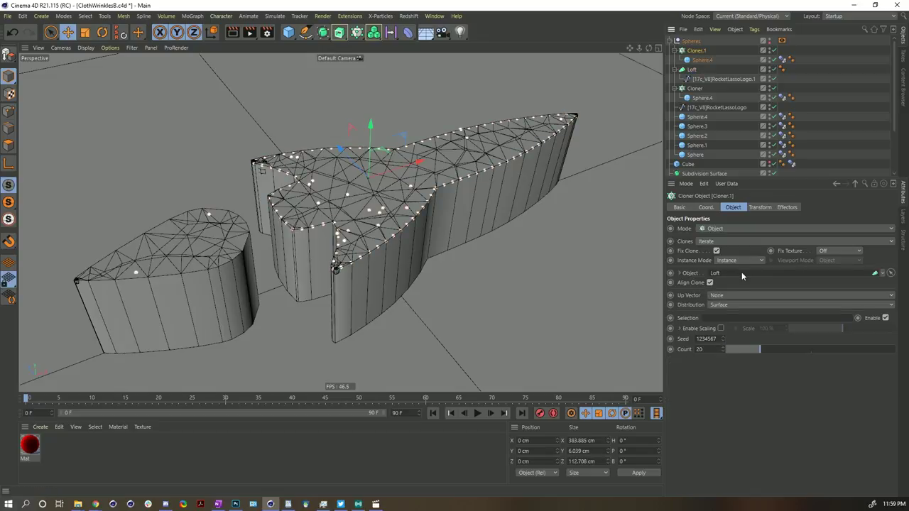
left_click(723, 305)
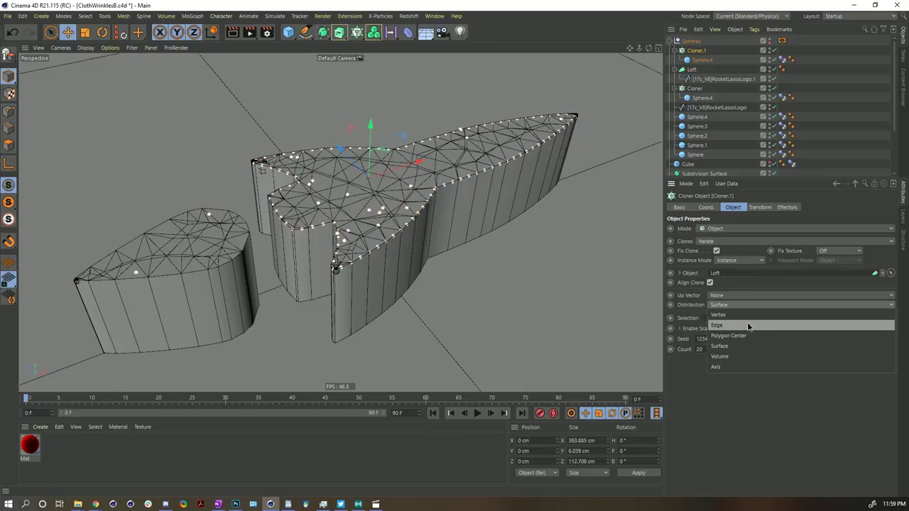
left_click(738, 335)
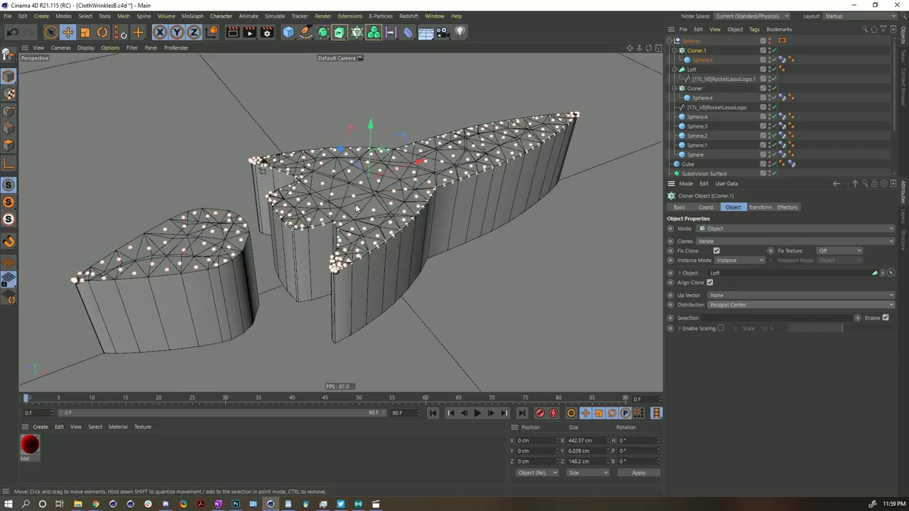
- Set the Loft spline's intermediate point angle to 90° and its maximum length to 15 cm
scroll(350, 189, "up", 5)
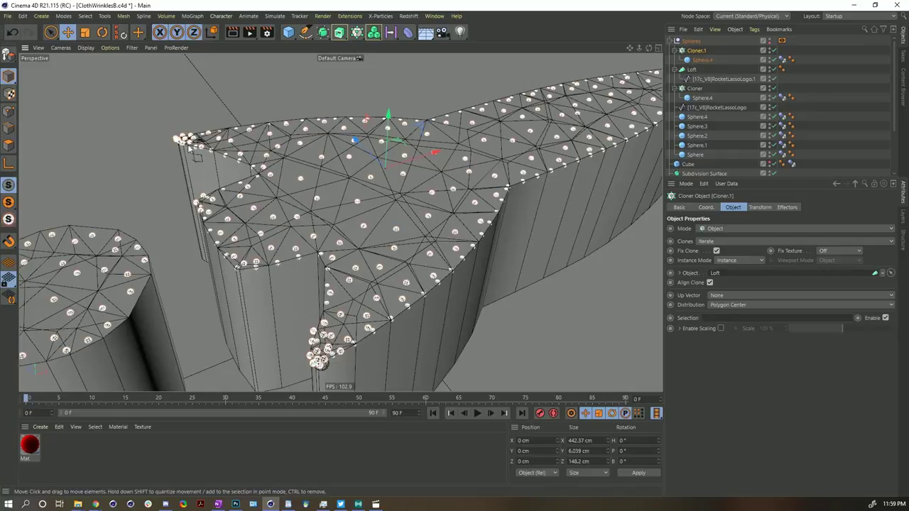
left_click(731, 79)
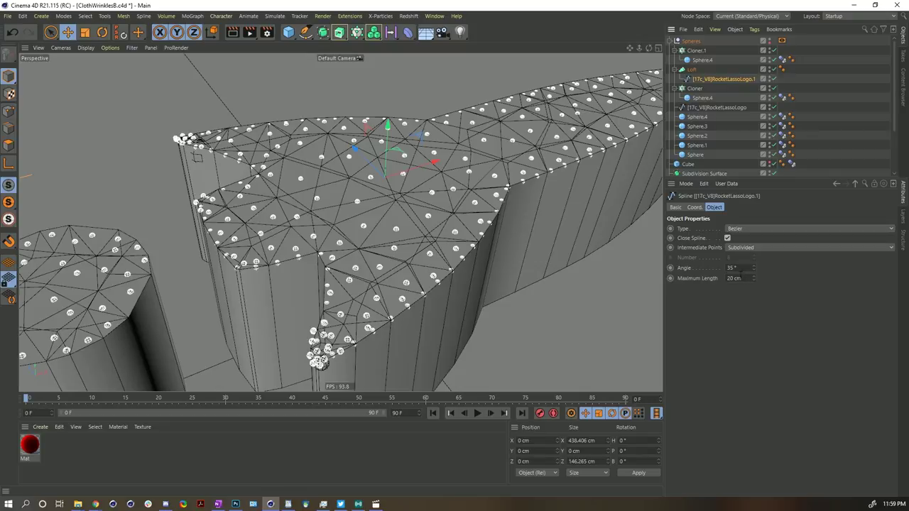
left_click_drag(754, 280, 660, 268)
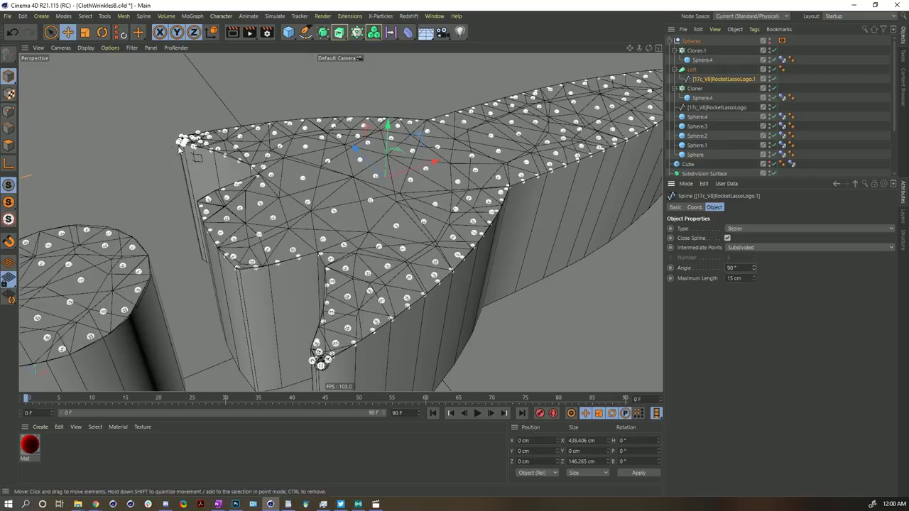
- Raise the Loft slightly above the rocket to a Y position of about 3.96 cm to inspect its cloned spheres
scroll(202, 148, "up", 2)
left_click_drag(207, 150, 322, 213, "alt")
scroll(318, 174, "up", 4)
scroll(312, 201, "down", 2)
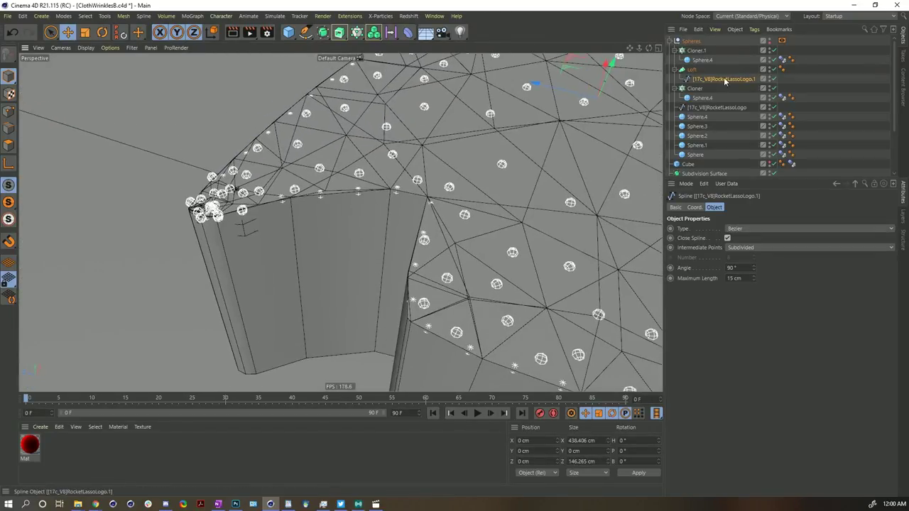
left_click(430, 205)
left_click_drag(430, 205, 377, 185, "alt")
left_click_drag(600, 93, 600, 71)
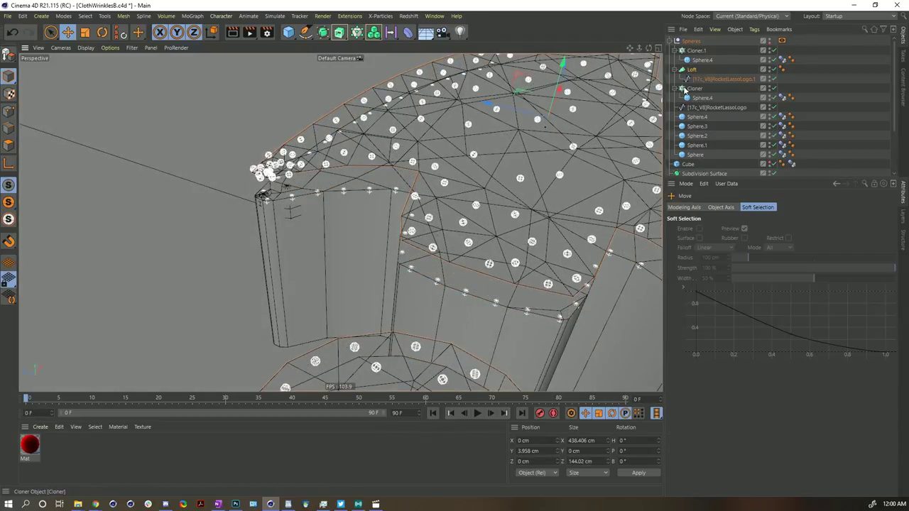
- Lower the density of the Loft's Delaunay caps to about 9.27 % and make them quad dominant
left_click(687, 69)
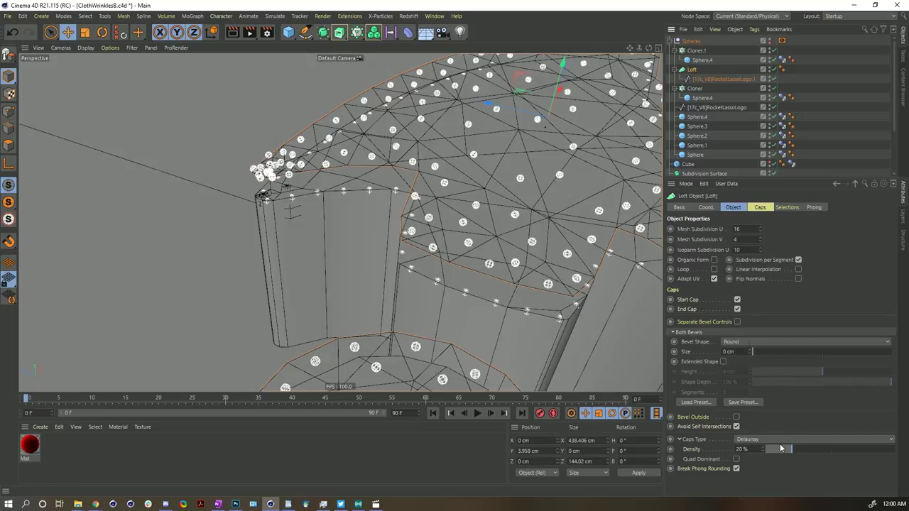
mouse_move(787, 450)
left_mouse_down()
mouse_move(778, 450)
mouse_move(898, 450)
mouse_move(758, 449)
mouse_move(773, 451)
left_mouse_up()
left_click(737, 459)
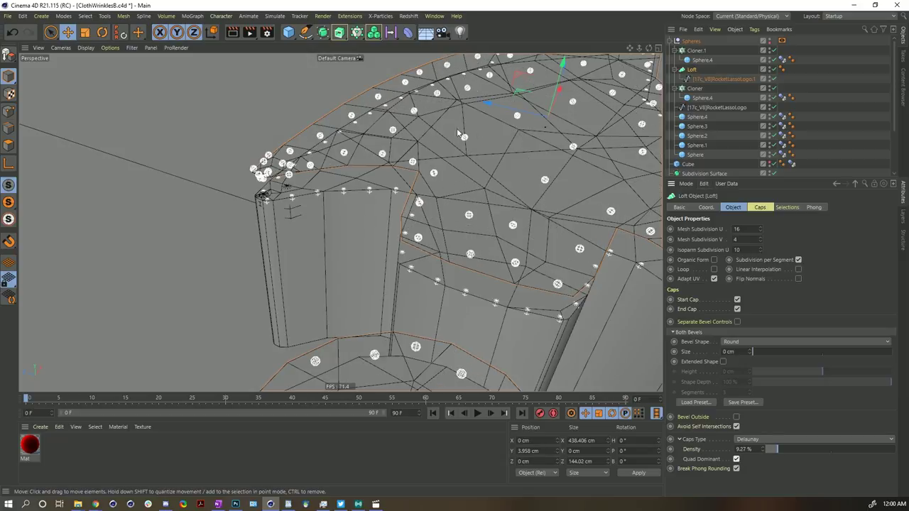
- Set the Loft's Y position to -5 cm so its cloned spheres sit on the rocket's upper face
left_click_drag(460, 132, 492, 226, "alt")
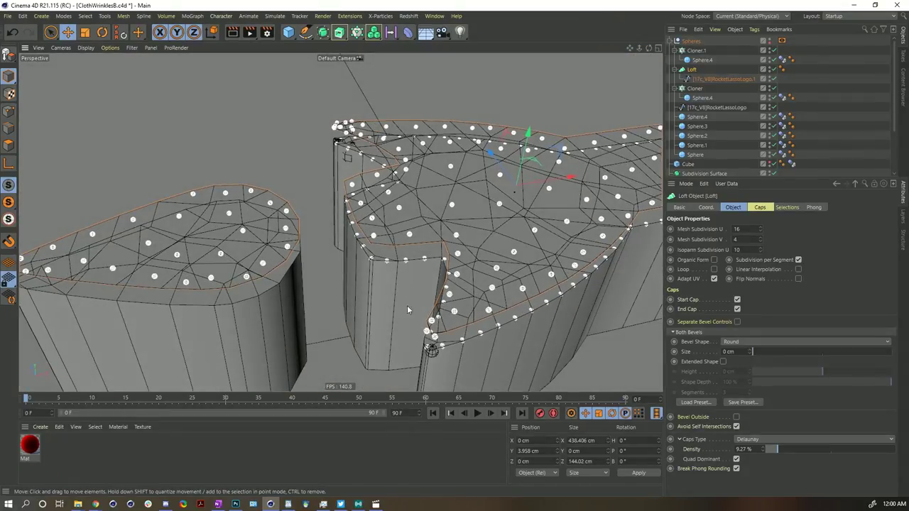
left_click_drag(330, 249, 425, 131, "alt")
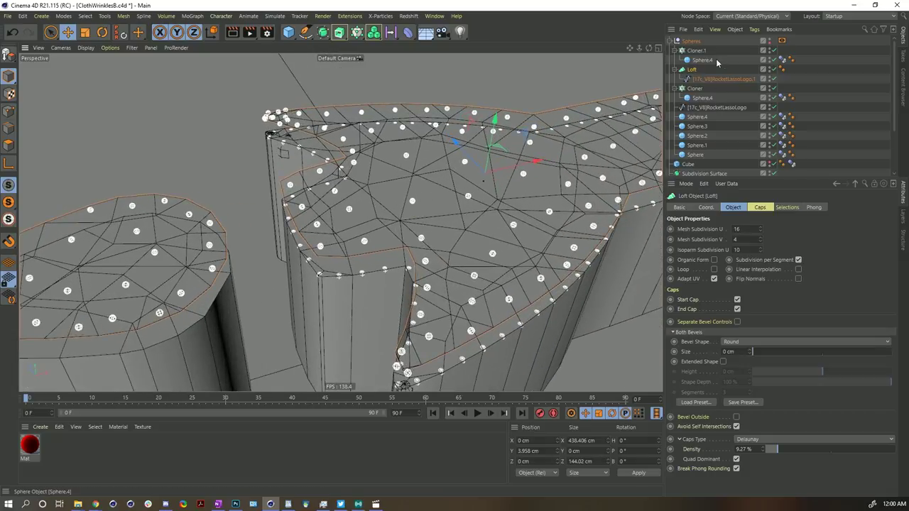
double_click(529, 451)
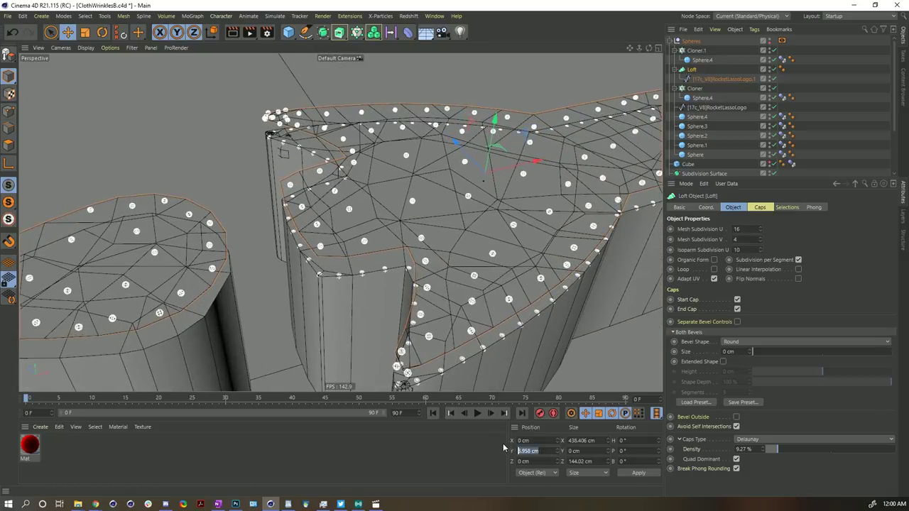
type("0")
key("Return")
double_click(529, 450)
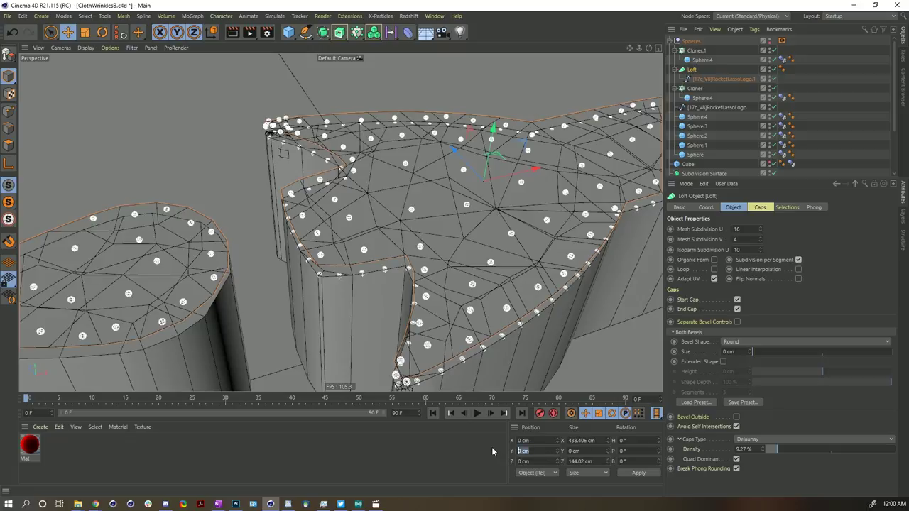
type("-5")
key("Return")
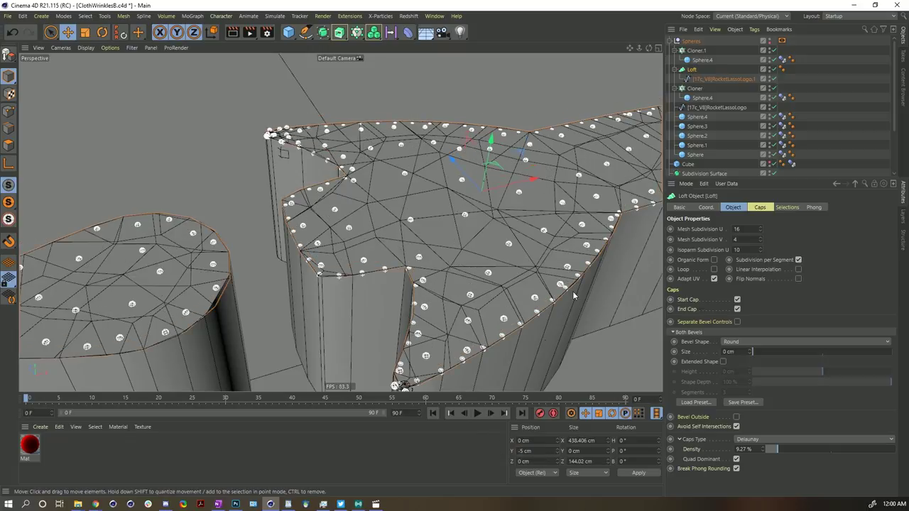
- Set the X and Y position offsets of the clones in Cloner.1 to 0 cm
left_click(696, 50)
mouse_move(462, 213)
left_mouse_down("alt")
mouse_move(517, 234)
mouse_move(507, 227)
left_mouse_up("alt")
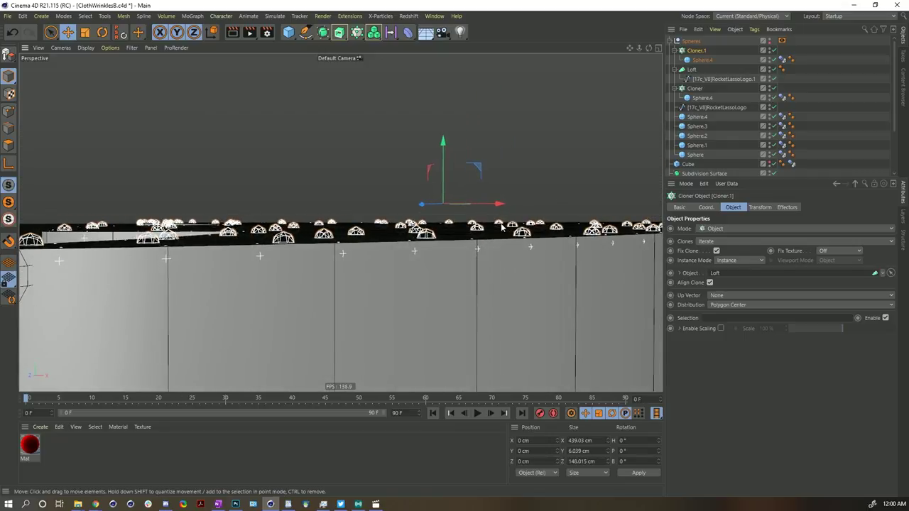
left_click(759, 208)
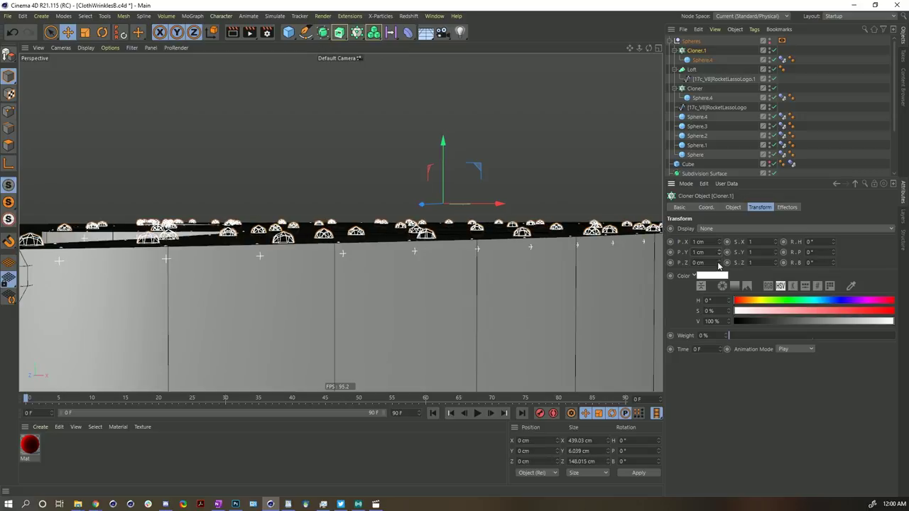
left_click(710, 242)
type("0")
key("Tab")
type("0")
key("Return")
- Set the Z position offset of Cloner.1's clones to 1 cm and check their placement on the rocket's upper face
left_click(719, 265)
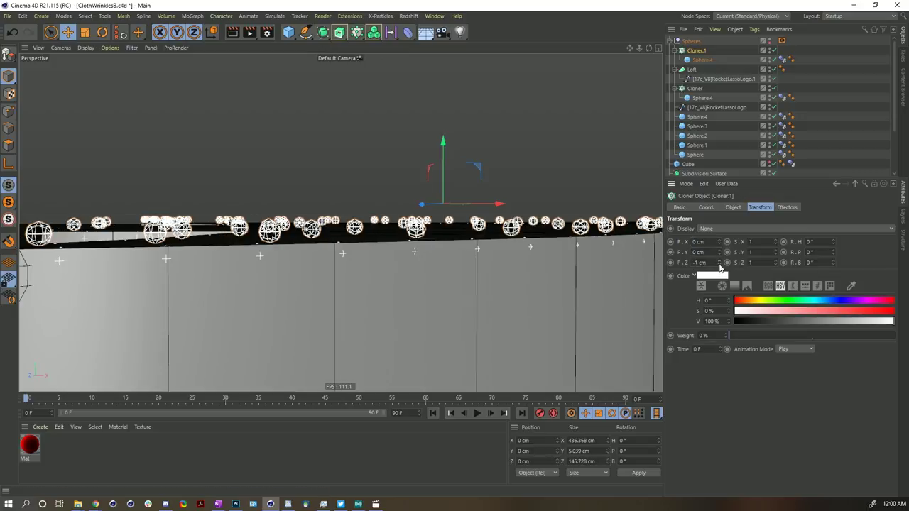
left_click(719, 261)
left_click(719, 261)
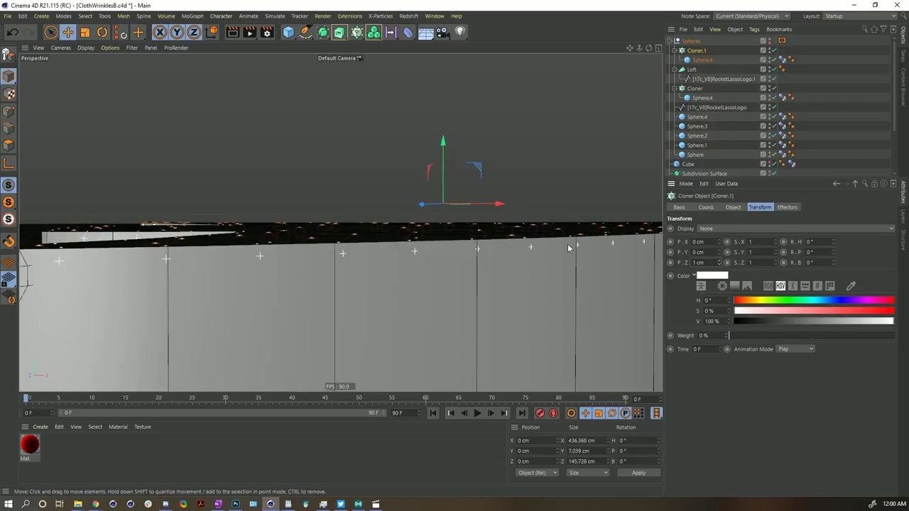
left_click_drag(484, 249, 379, 240, "alt")
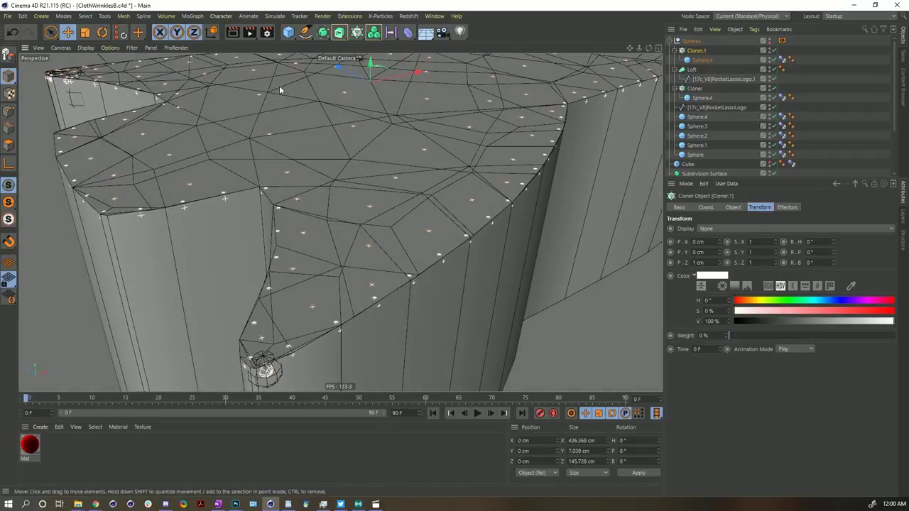
left_click_drag(279, 86, 399, 178, "alt")
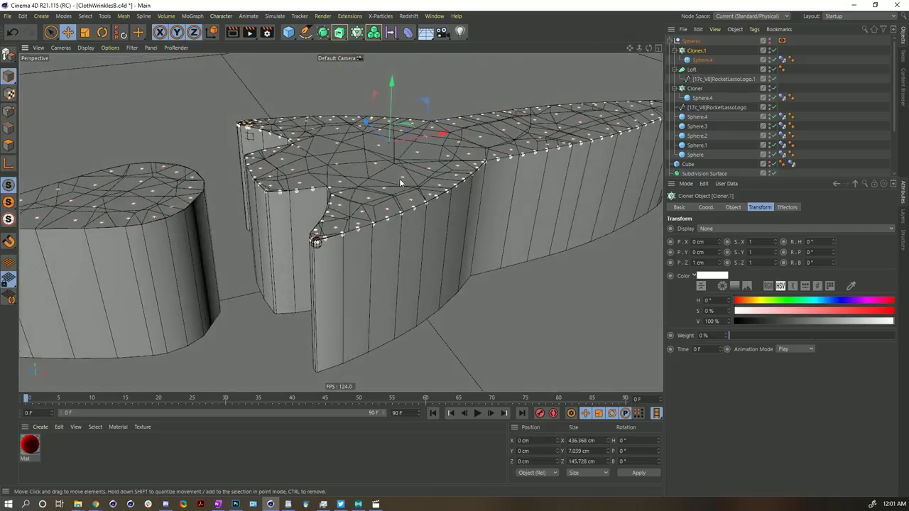
- Collapse the Spheres group, select Cloth.2 and run the drape simulation to frame 88
left_click(672, 41)
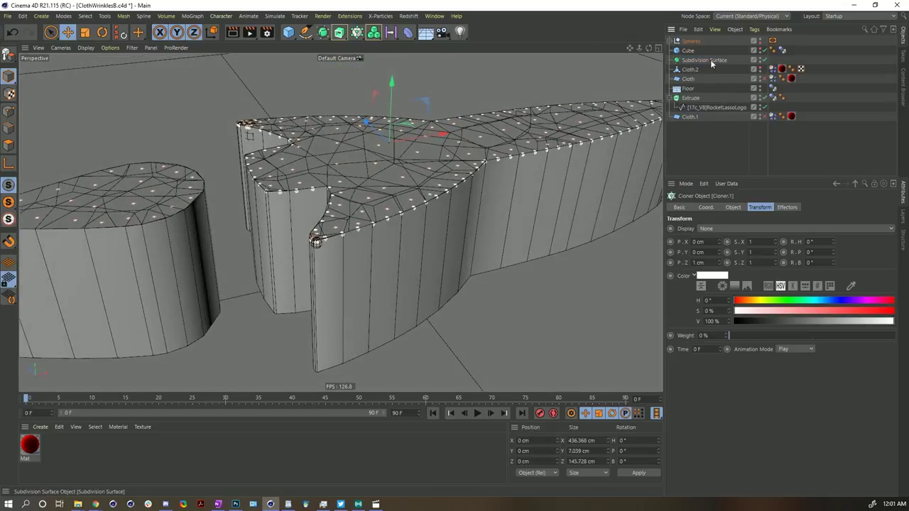
left_click(690, 70)
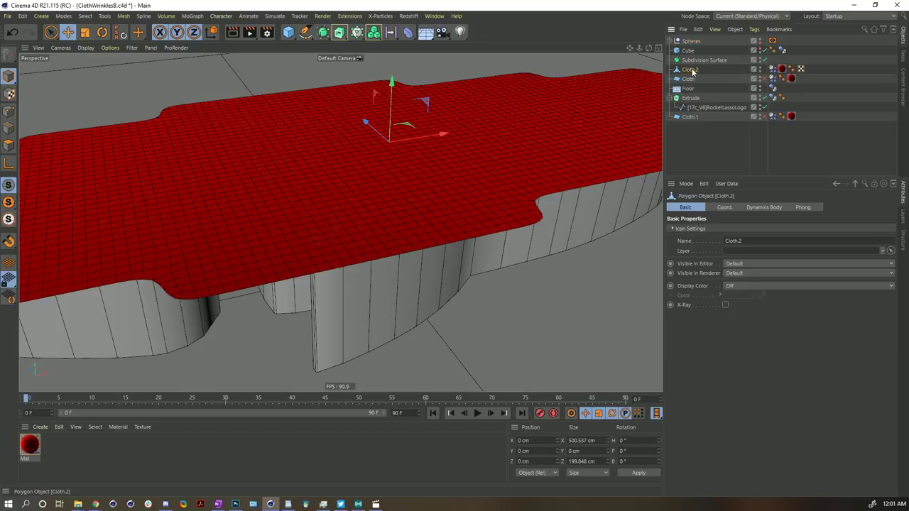
scroll(506, 138, "down", 5)
left_click_drag(484, 160, 475, 332, "alt")
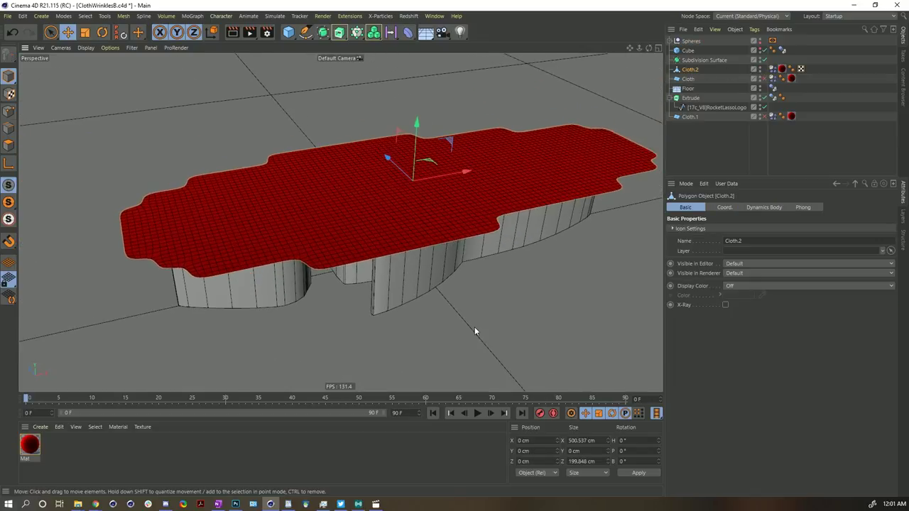
left_click(477, 413)
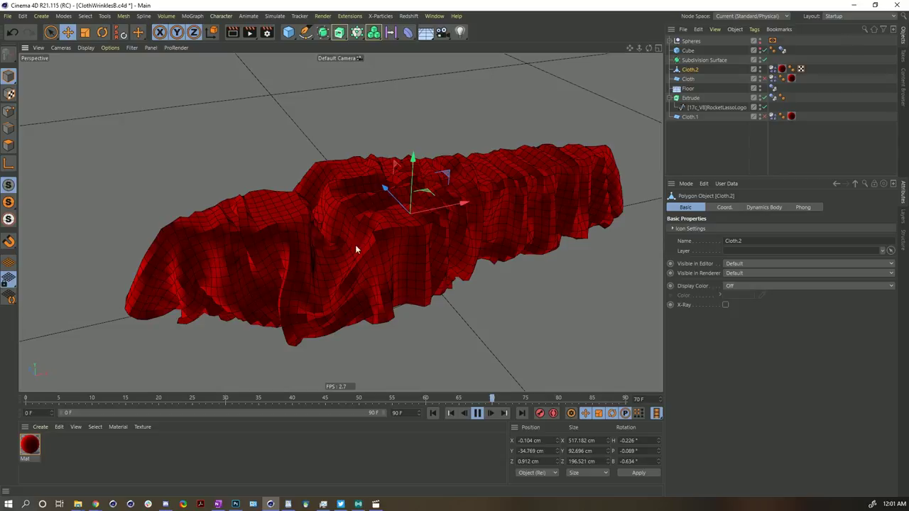
left_click(478, 413)
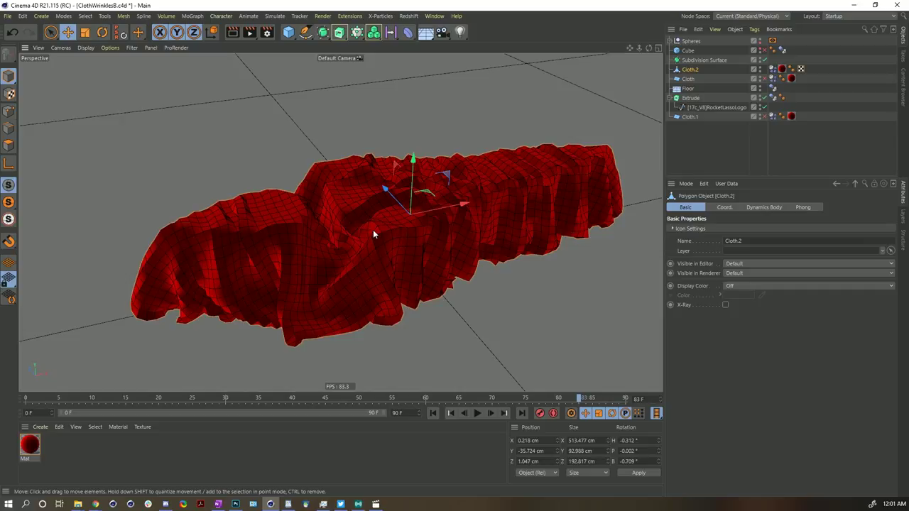
left_click_drag(325, 141, 468, 315, "alt")
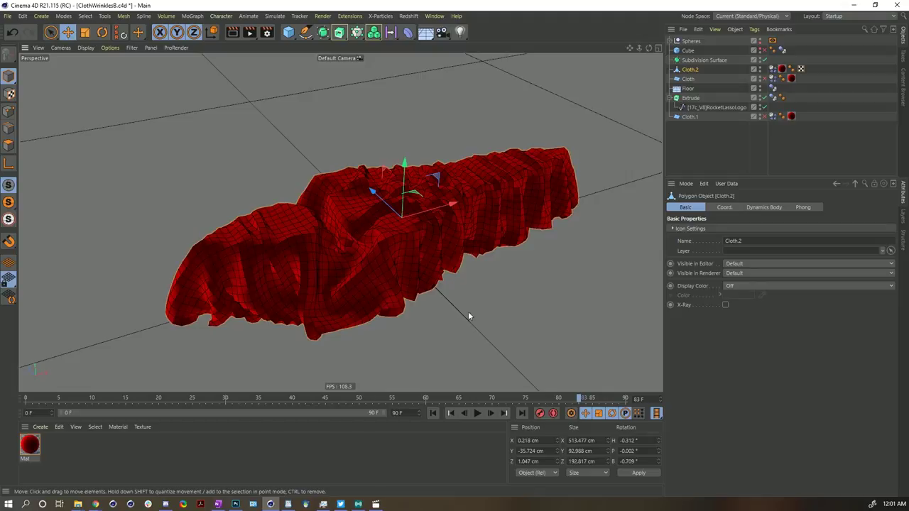
left_click(478, 413)
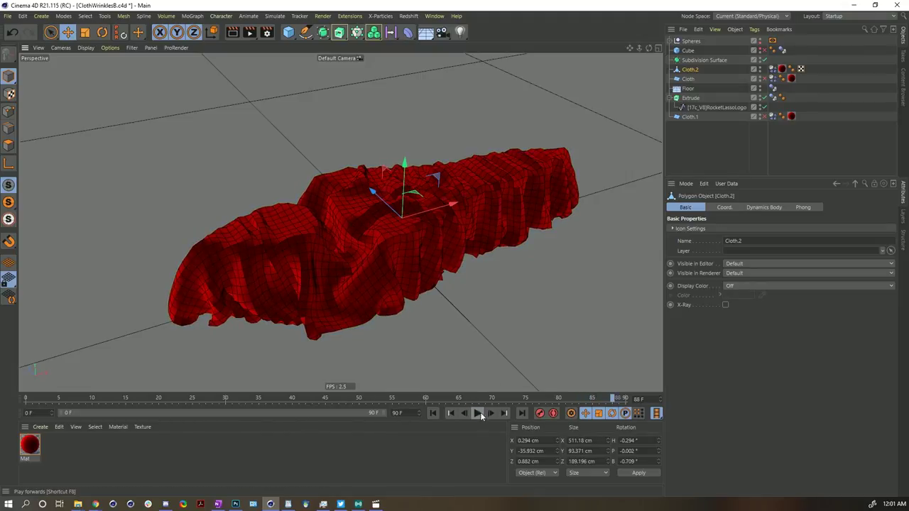
left_click(479, 413)
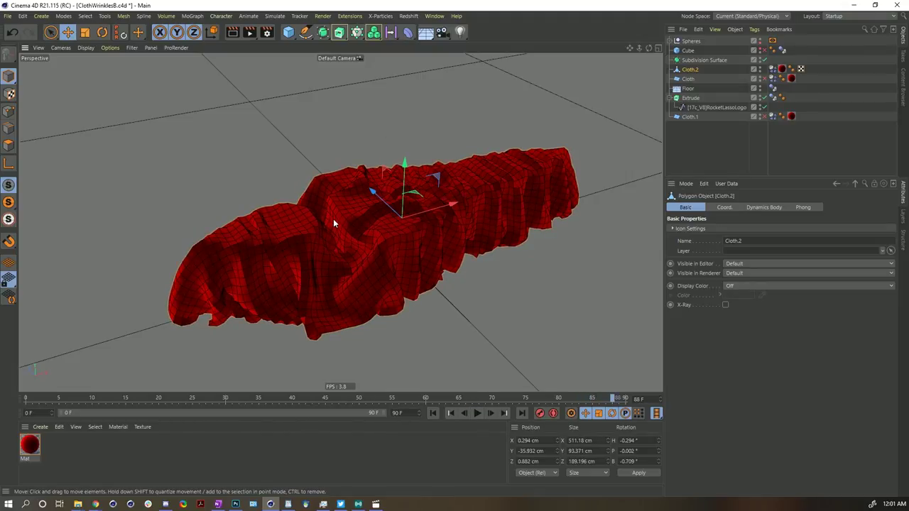
- Set the draped shape as the initial state of Cloth.2's dynamics body and rewind to frame 0
mouse_move(450, 203)
left_mouse_down("alt")
mouse_move(440, 206)
mouse_move(447, 210)
left_mouse_up("alt")
left_click(771, 69)
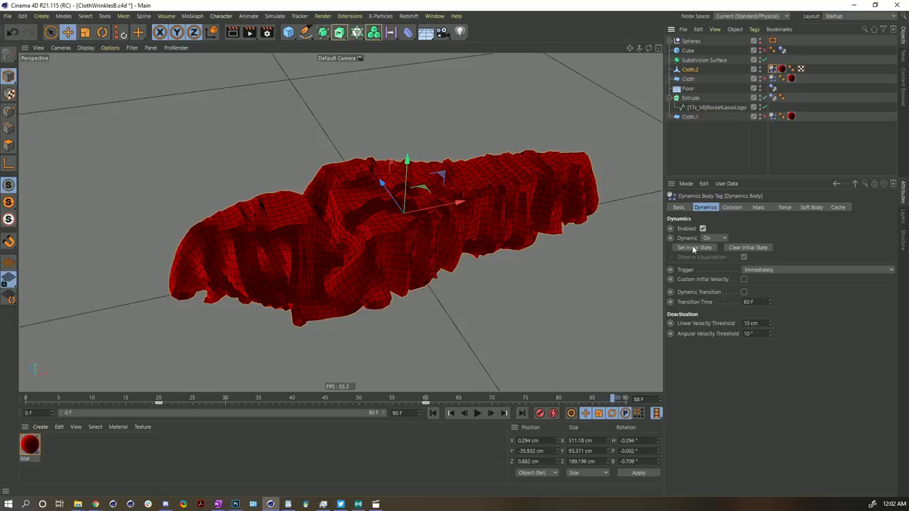
left_click(692, 248)
left_click(433, 414)
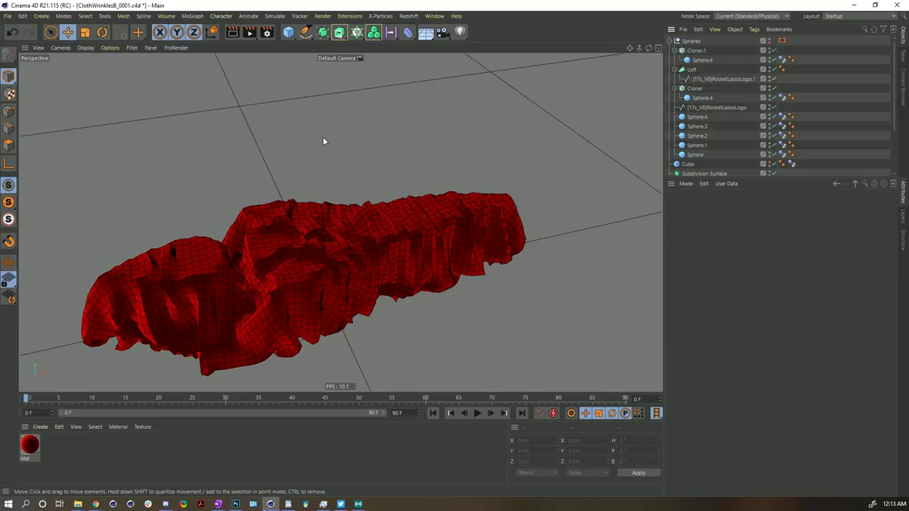
- Add a Spring dynamics object and move it to about X -8.8 cm, Y 9.8 cm above the draped cloth
left_click(144, 16)
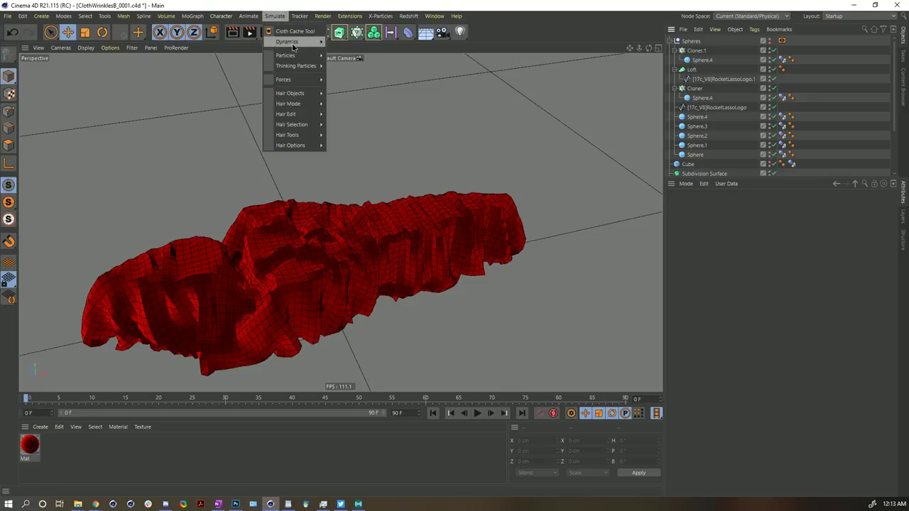
mouse_move(297, 56)
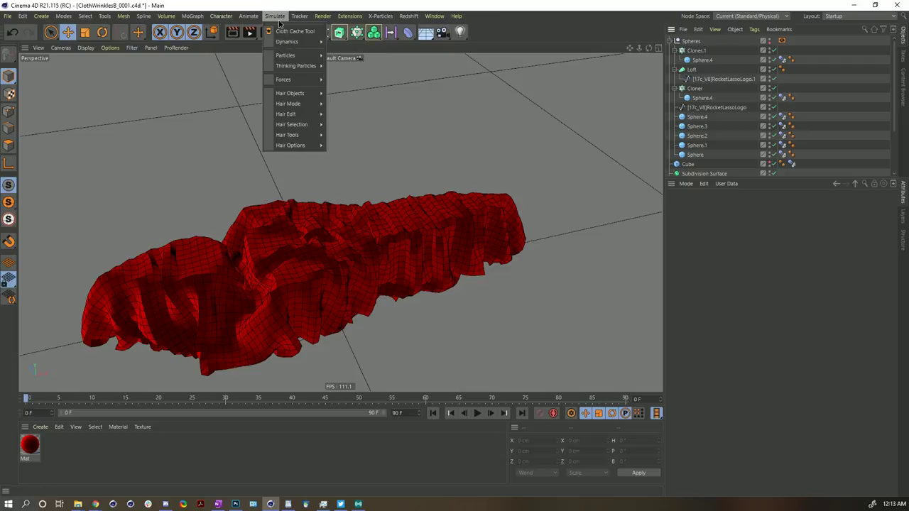
left_click(343, 55)
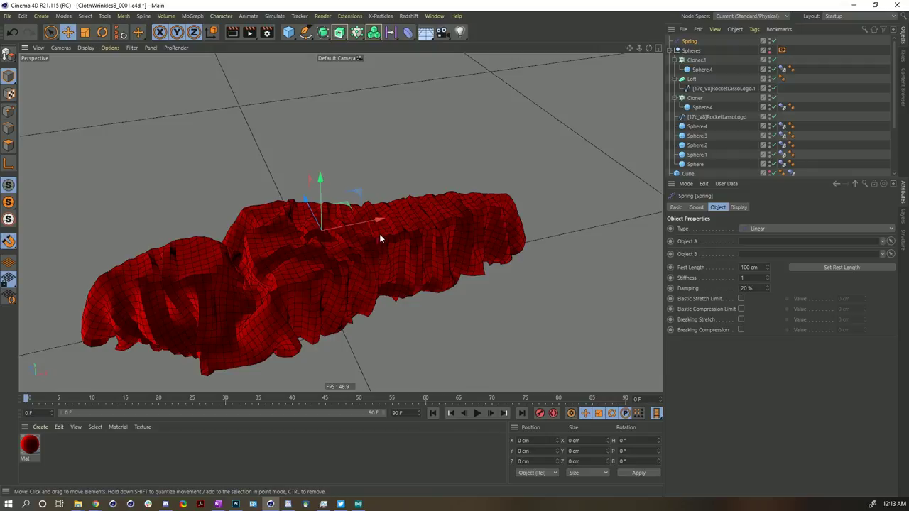
left_click_drag(361, 251, 300, 223)
scroll(312, 240, "up", 5)
left_click_drag(300, 223, 302, 245, "alt")
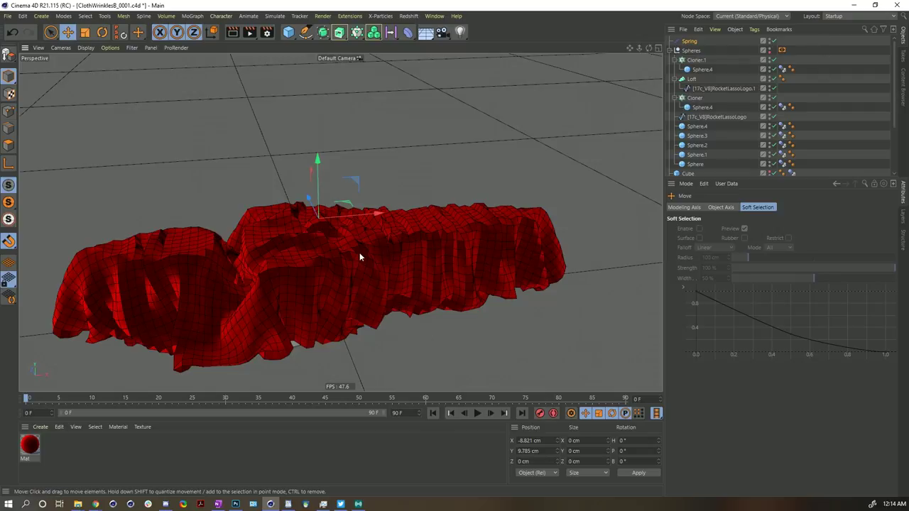
left_click_drag(336, 331, 366, 285, "alt")
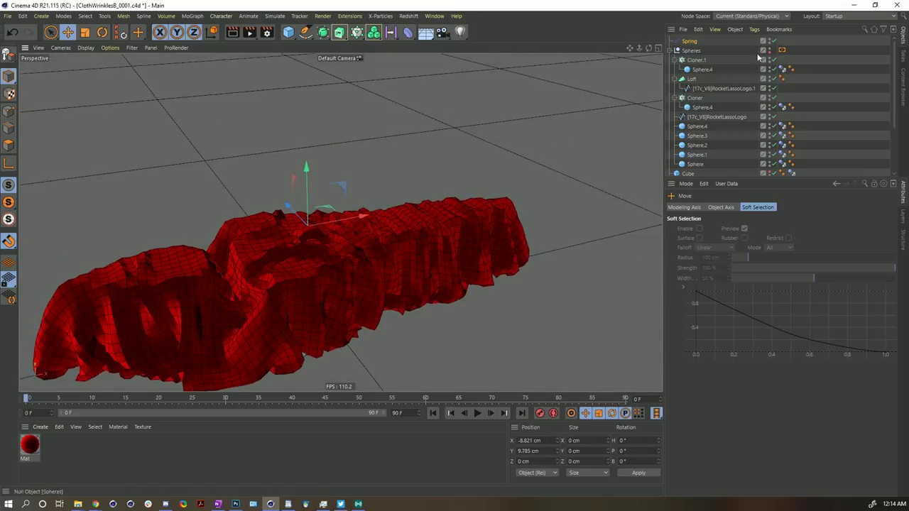
- Open Cloth.2's dynamics body settings, test-play the simulation for three frames and rewind to frame 0
left_click(671, 50)
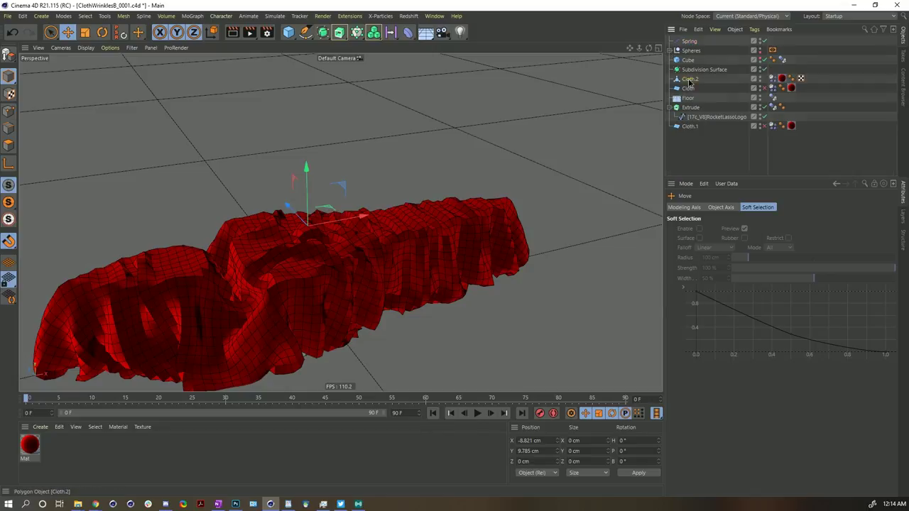
left_click(688, 79)
left_click(773, 78)
left_click(705, 207)
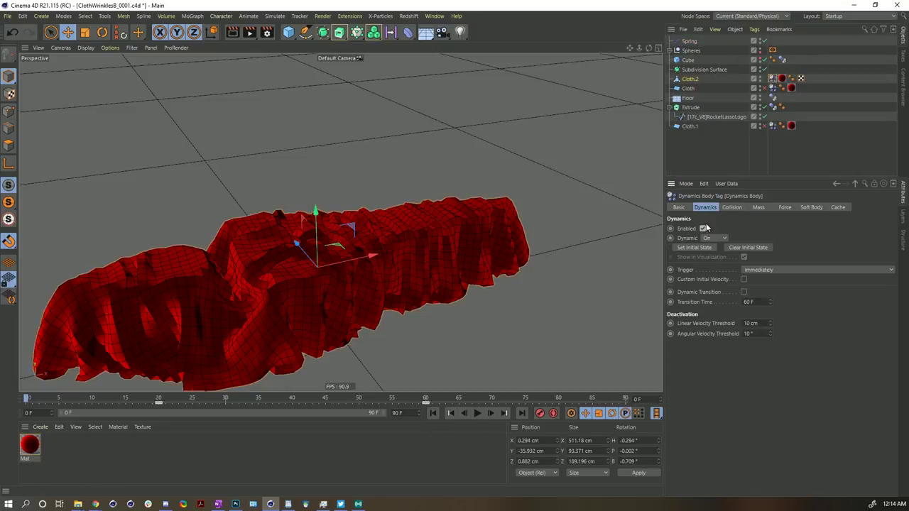
left_click(477, 413)
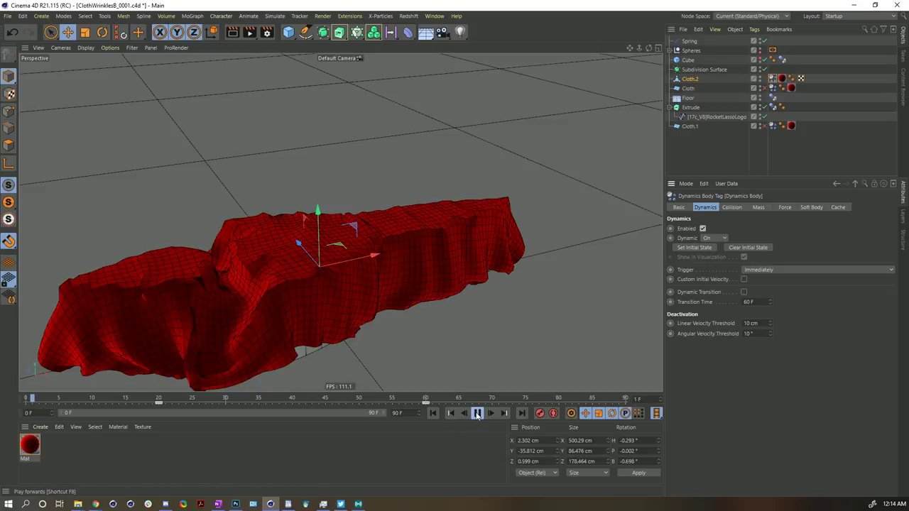
left_click(477, 414)
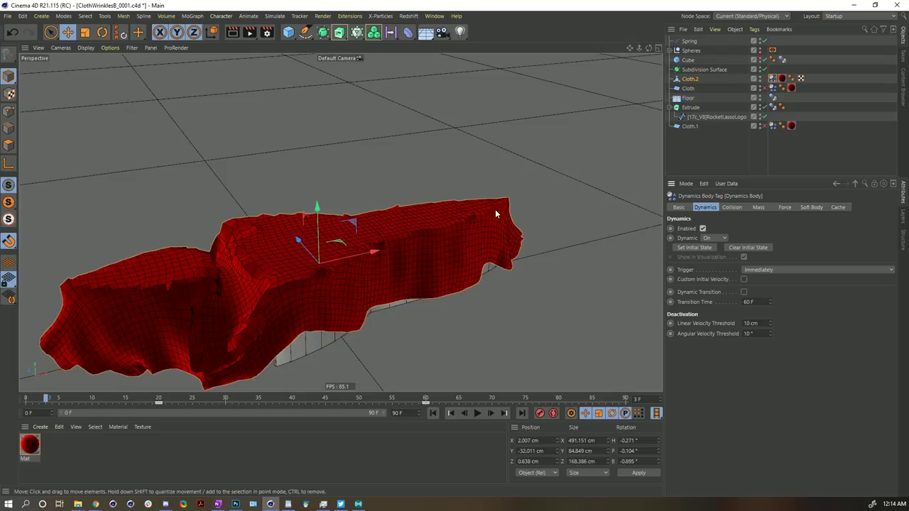
left_click(433, 414)
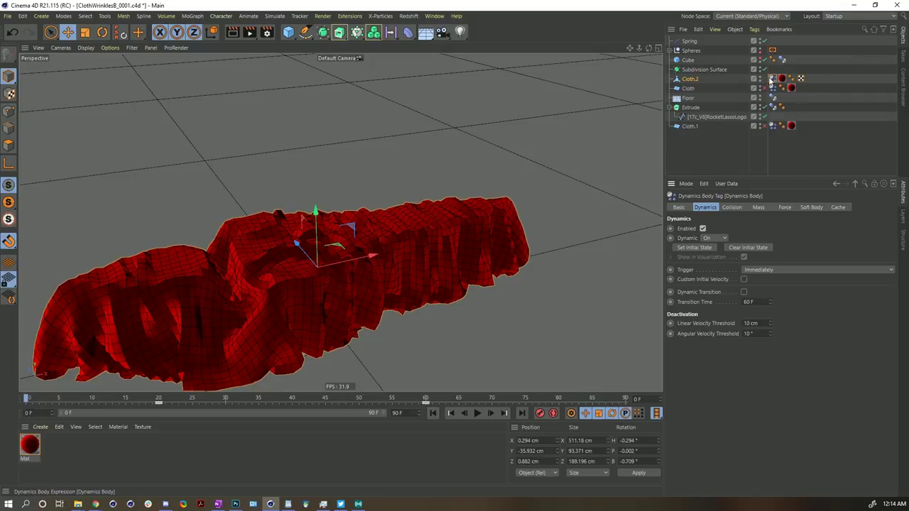
- Set the soft body rest length of Cloth.2 to 150 %
left_click(807, 207)
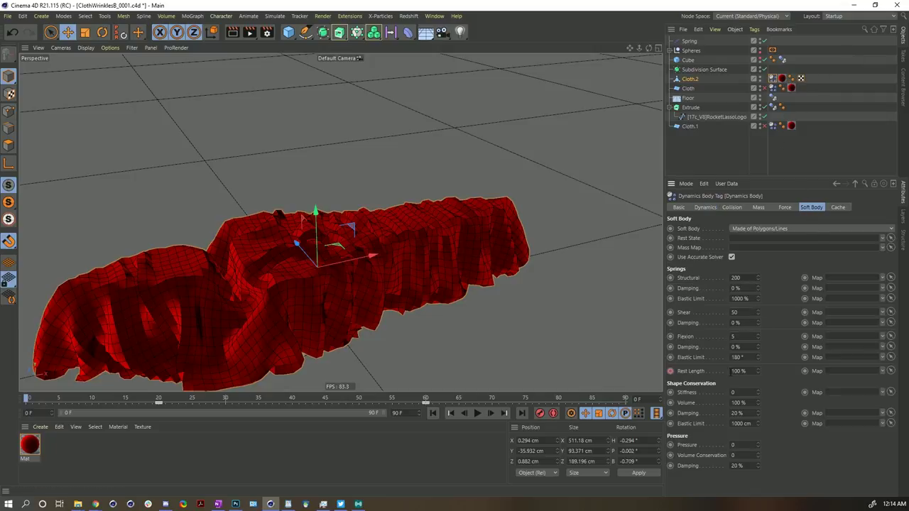
key("Return")
left_click(744, 370)
type("150")
- Delete the Cube and run the cloth simulation to frame 26
left_click(679, 60)
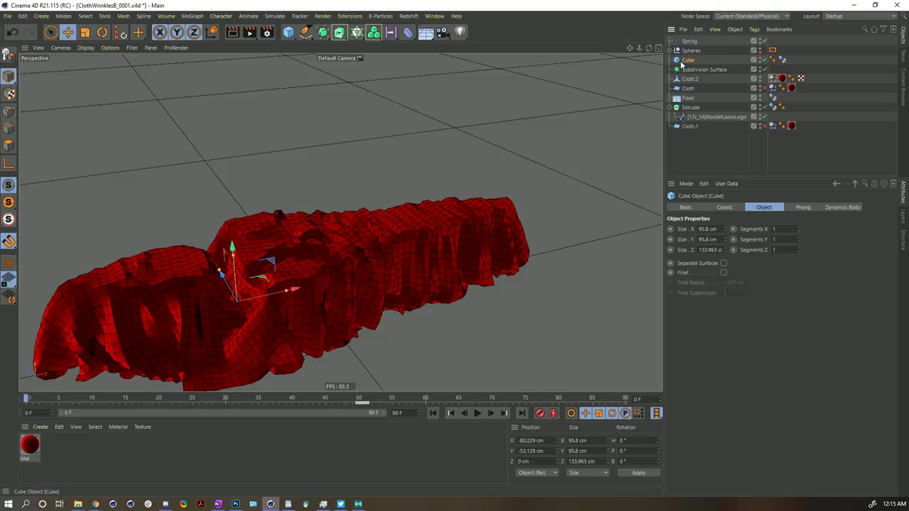
key("Delete")
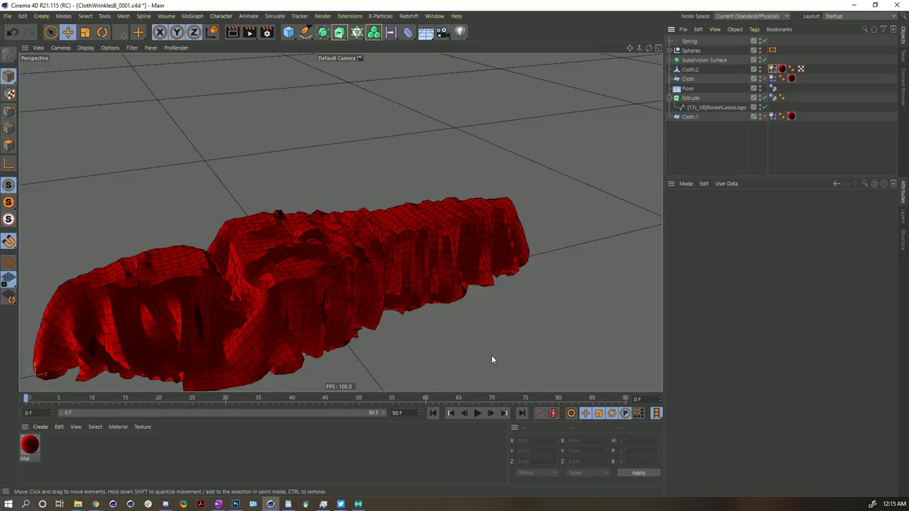
left_click(478, 413)
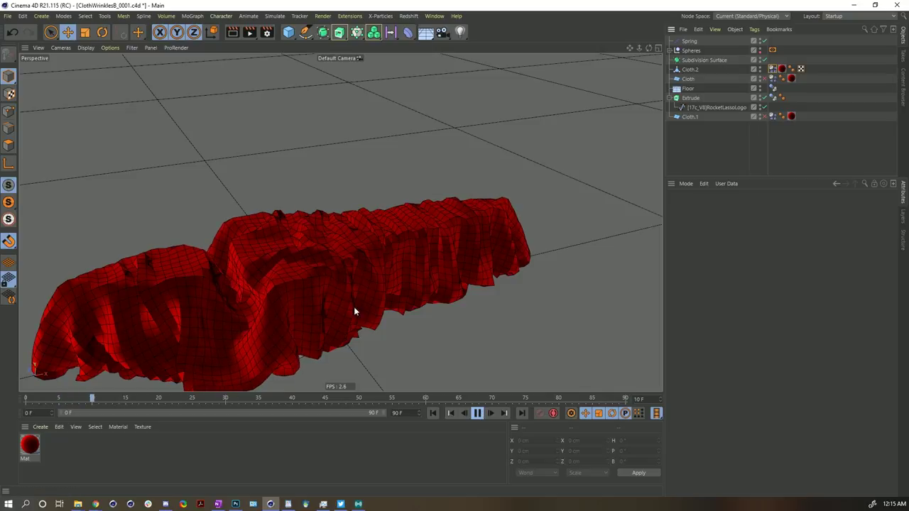
left_click(476, 413)
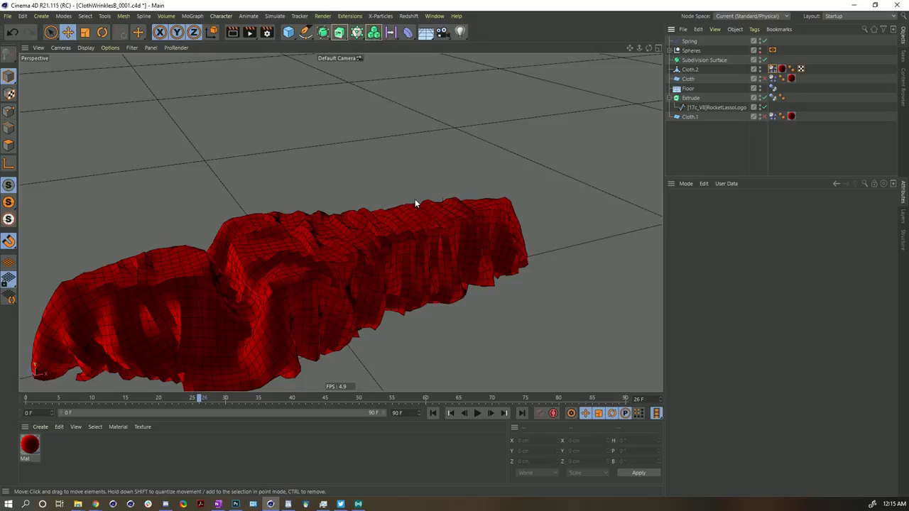
- Set the frame 26 cloth shape as Cloth.2's new initial state and rewind to frame 0
left_click(771, 79)
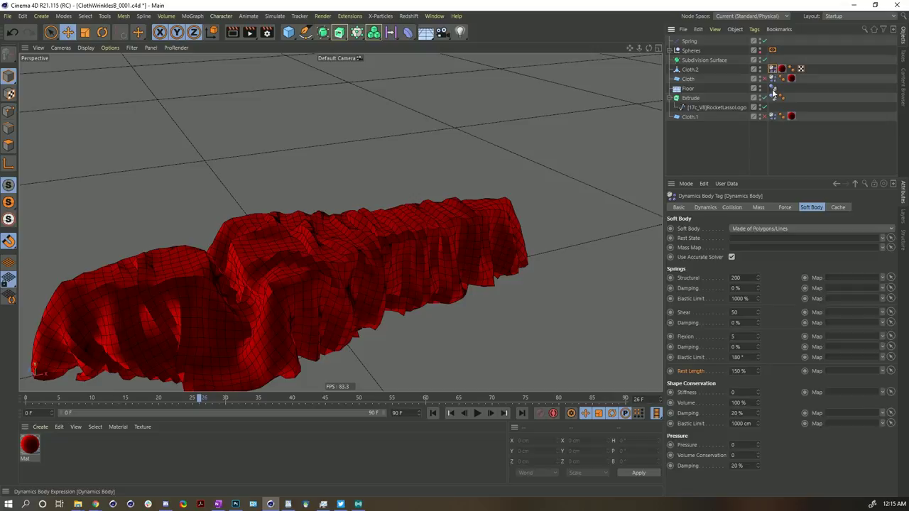
left_click(710, 246)
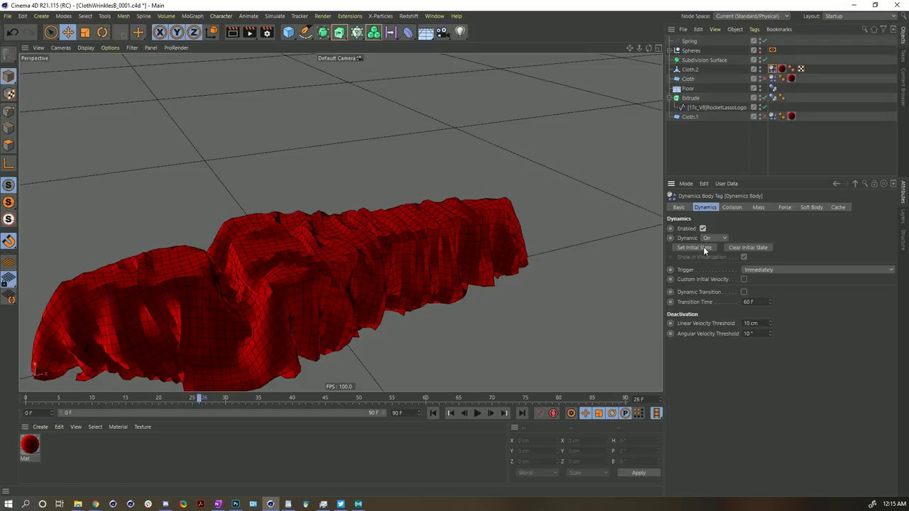
left_click(432, 413)
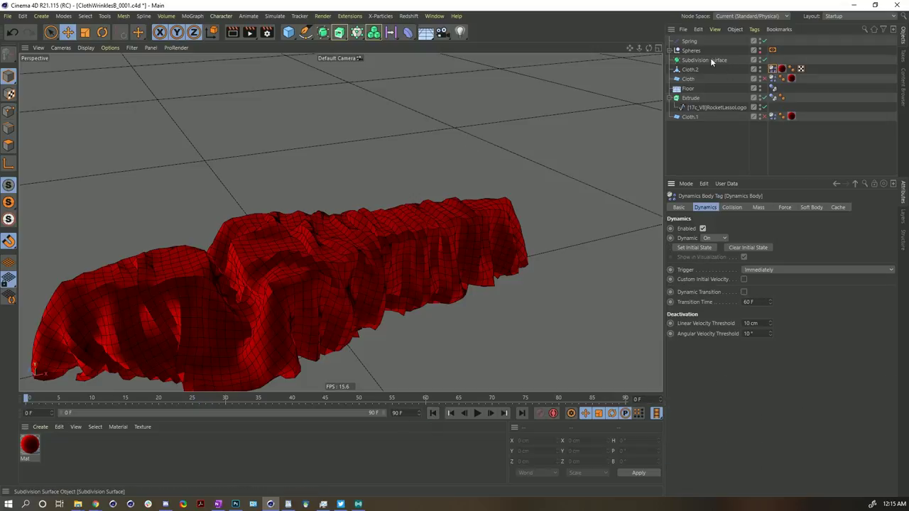
- Position the Spring object on top of the cloth at about X -11.693, Y 9.703, Z -1.41 cm
left_click(688, 41)
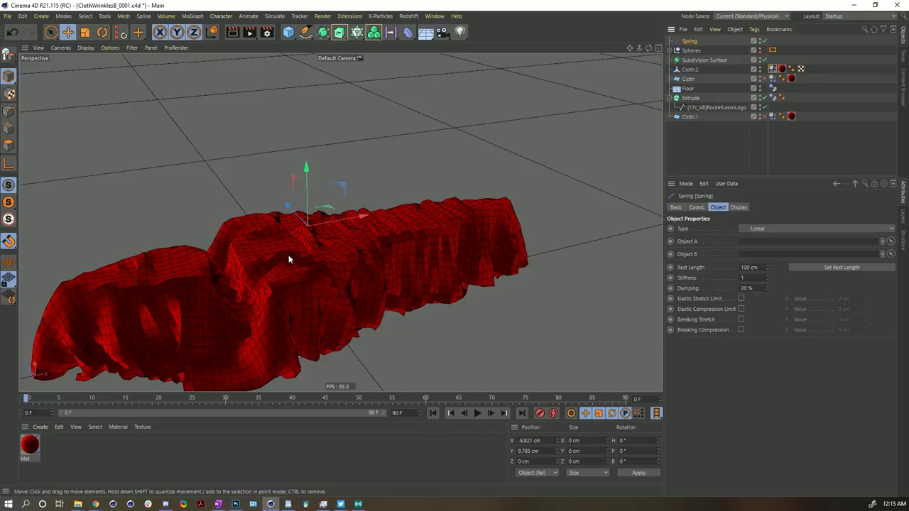
left_click_drag(317, 248, 307, 230)
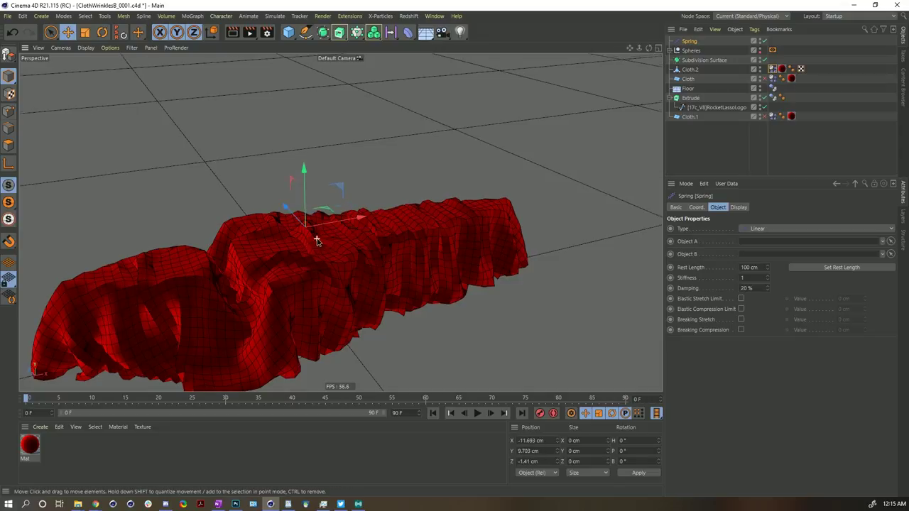
scroll(314, 235, "up", 5)
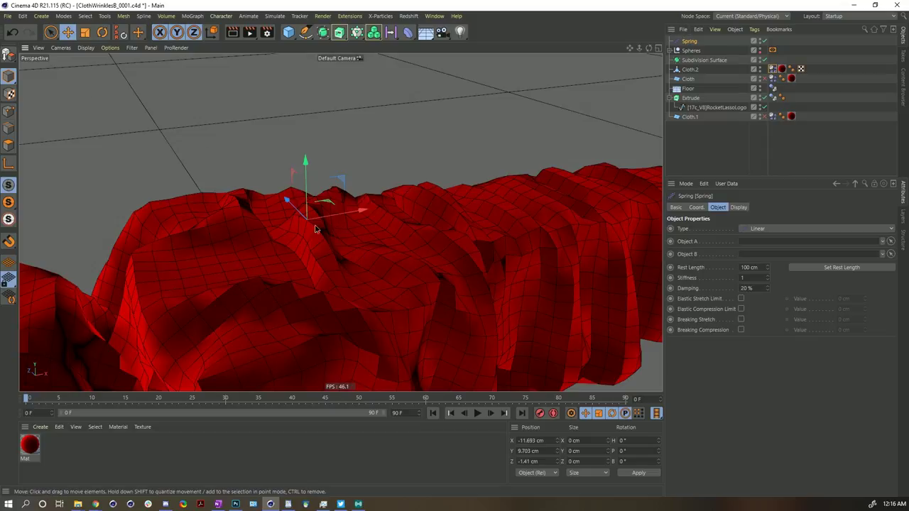
left_click_drag(315, 223, 295, 229, "alt")
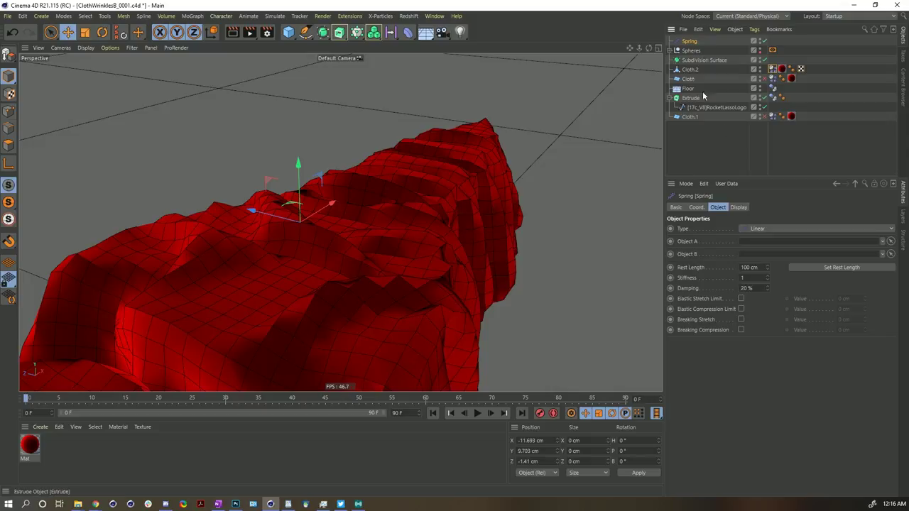
- Assign Cloth.2 as the Spring's Object A and attach it by Polygon Point at index 142
left_click_drag(698, 72, 761, 243)
left_click(753, 251)
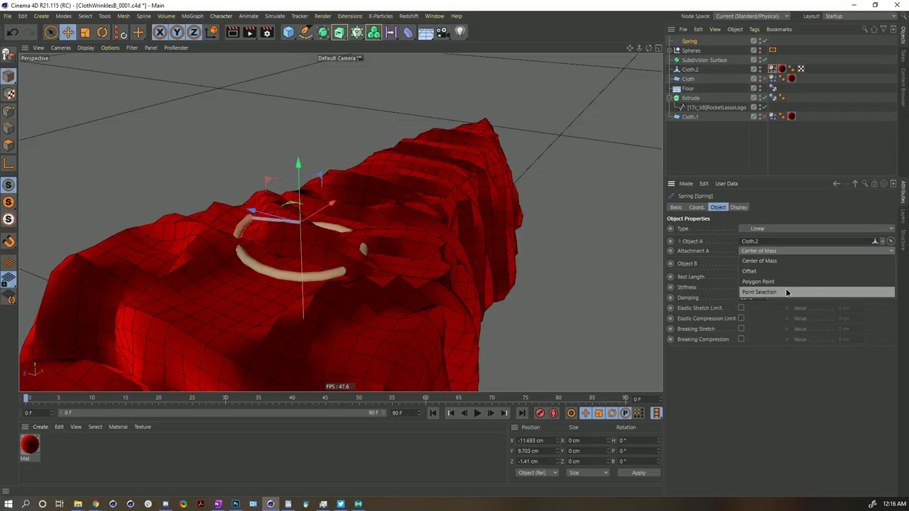
left_click(784, 282)
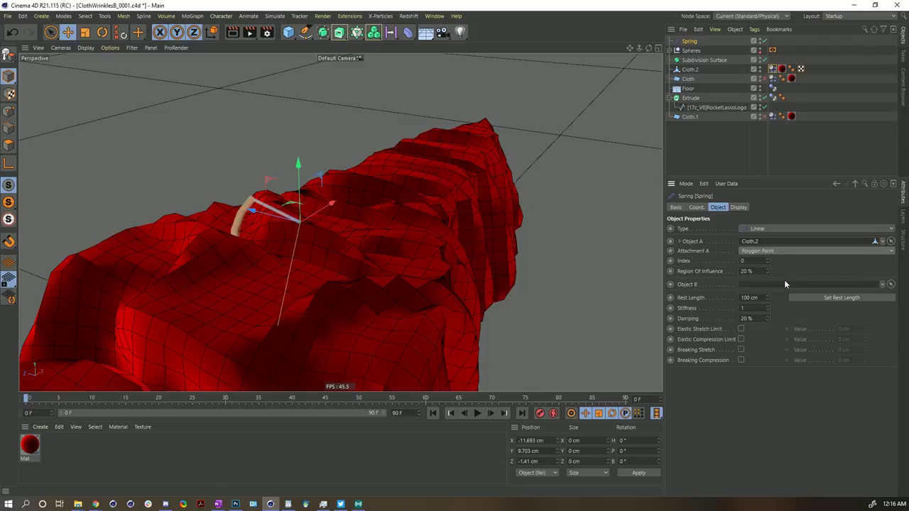
mouse_move(766, 260)
left_mouse_down()
mouse_move(766, 241)
mouse_move(766, 266)
left_mouse_up()
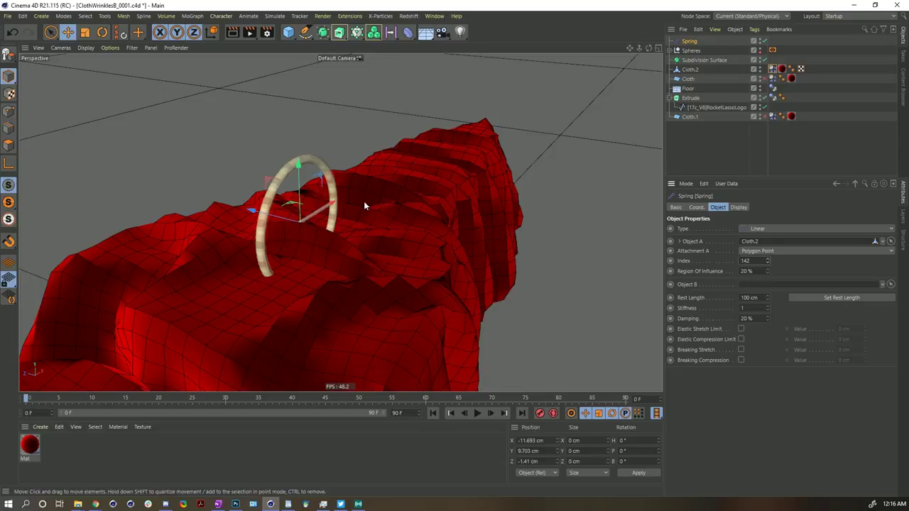
left_click_drag(303, 223, 277, 222, "alt")
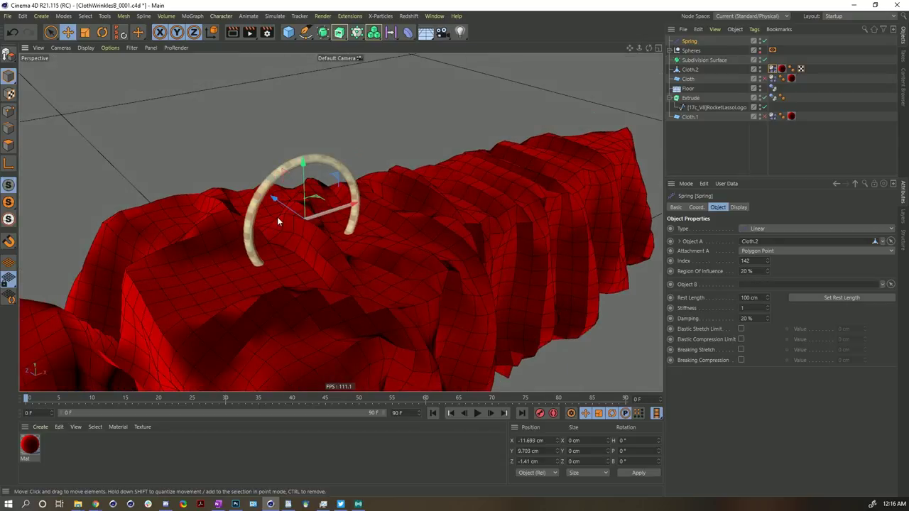
- Capture the Spring's present length as its rest length, 0 cm
left_click(793, 298)
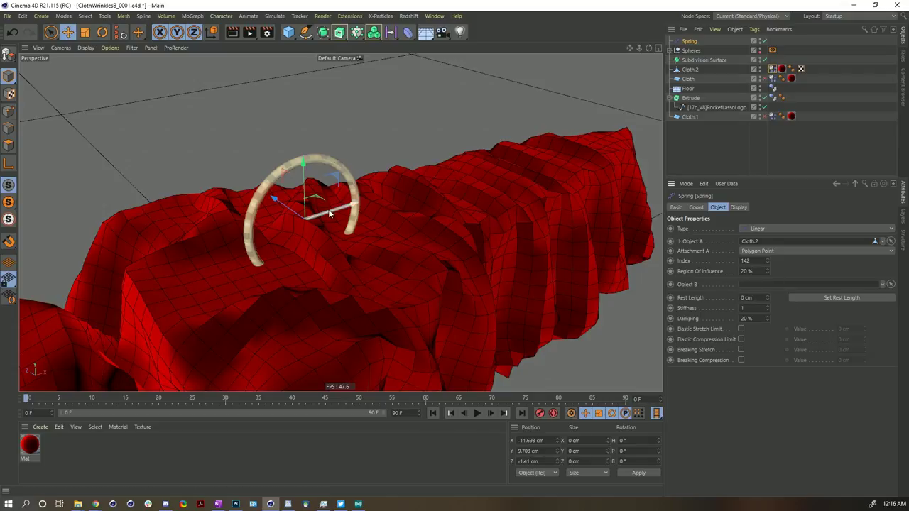
scroll(329, 213, "down", 10)
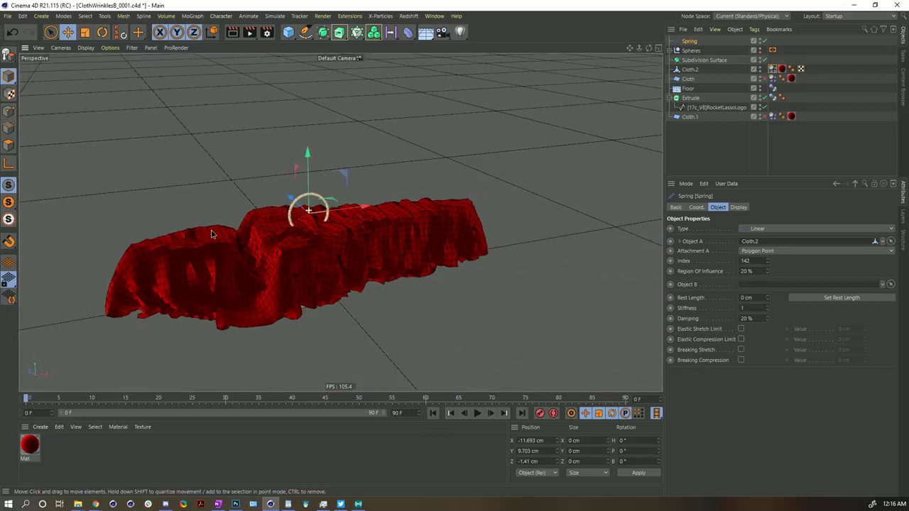
scroll(211, 234, "up", 4)
scroll(263, 234, "down", 1)
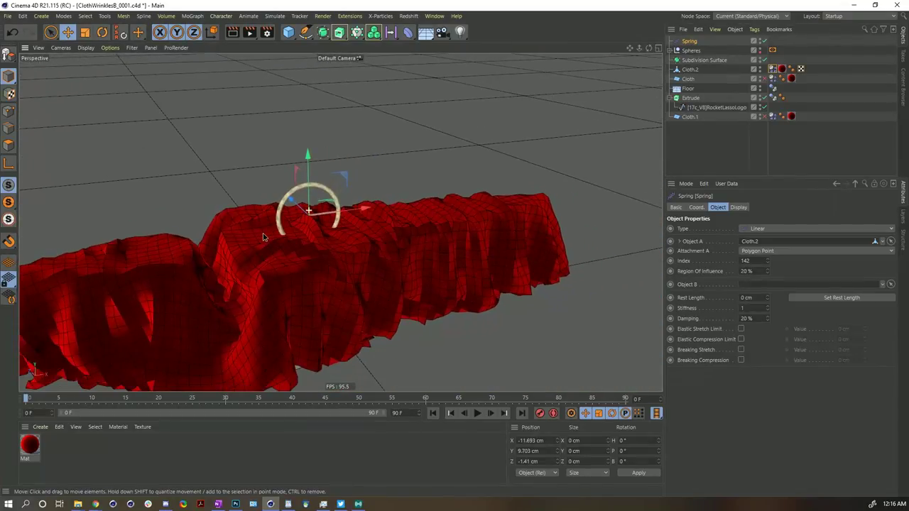
scroll(289, 239, "down", 4)
scroll(289, 239, "up", 3)
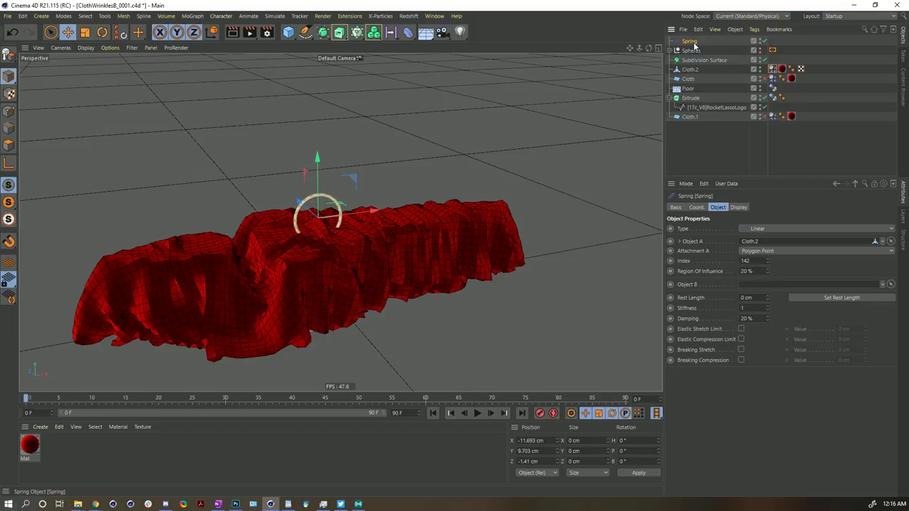
- Keyframe the Spring's Y position at frame 5
left_click(696, 207)
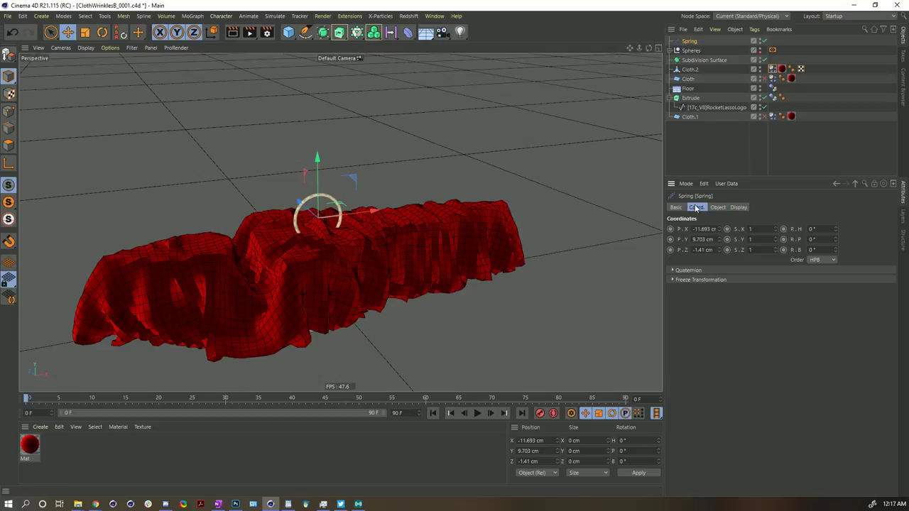
left_click(60, 398)
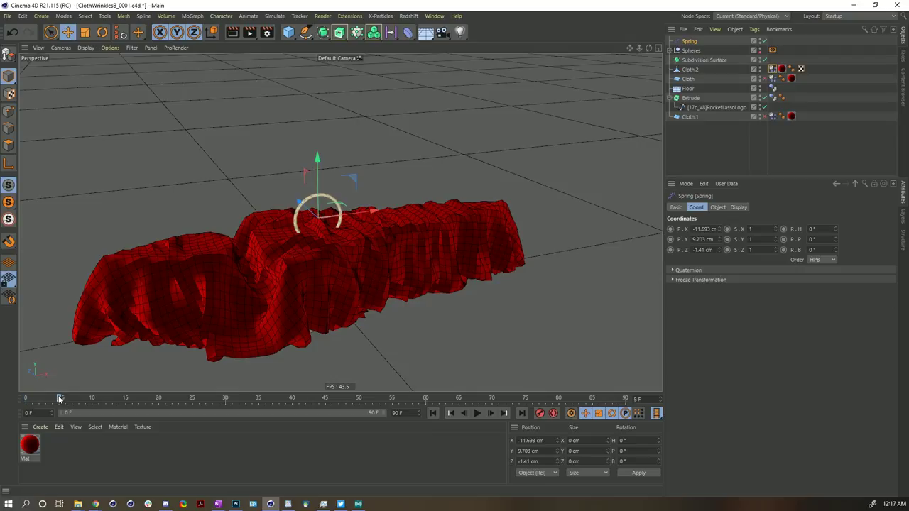
left_click(670, 240)
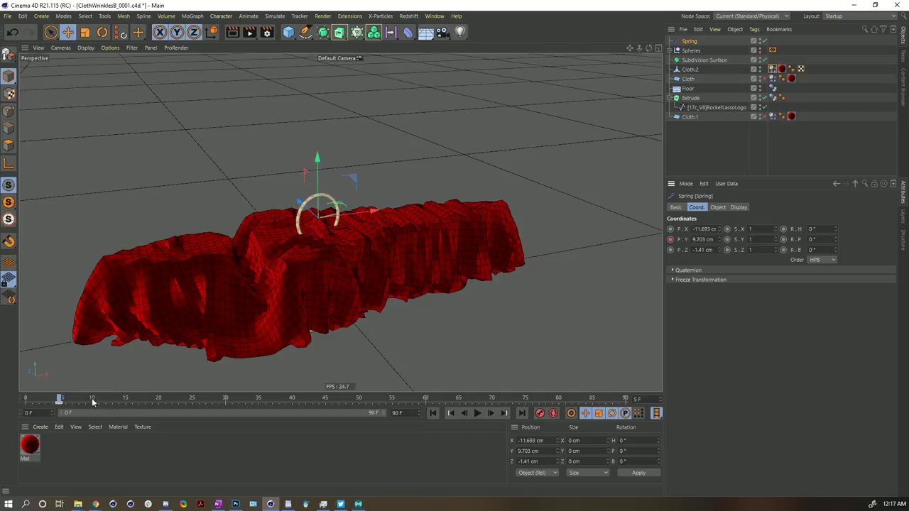
- Raise the Spring's Y position to 558.703 cm at frame 90 and keyframe it
left_click(500, 399)
left_click_drag(521, 399, 740, 388)
left_click_drag(433, 213, 497, 313, "alt")
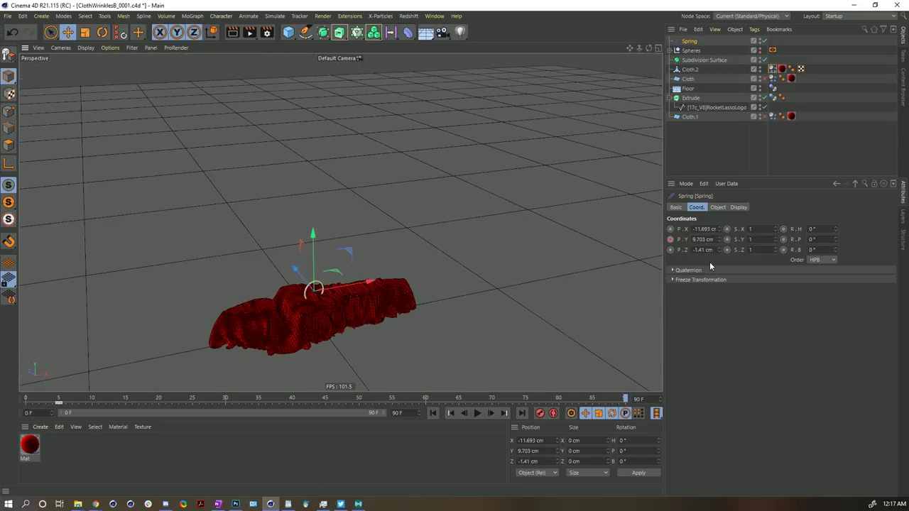
left_click_drag(719, 239, 719, 85)
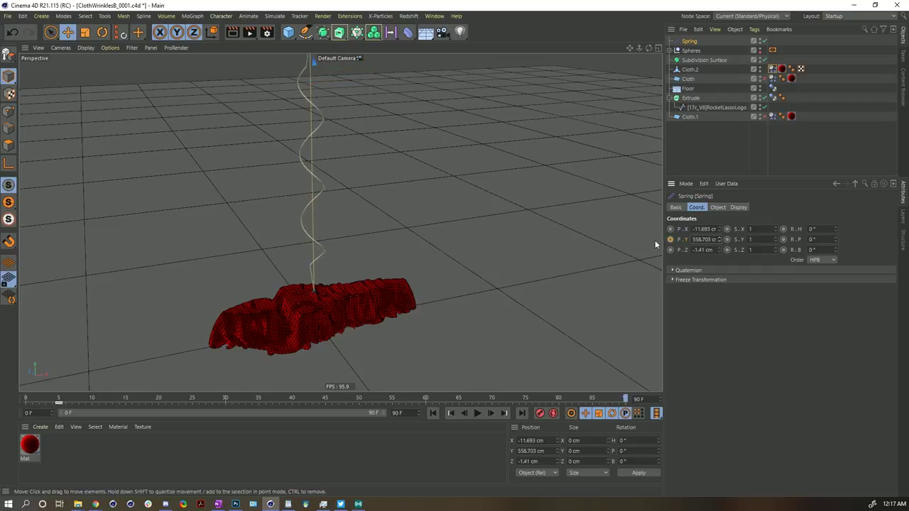
left_click(670, 240)
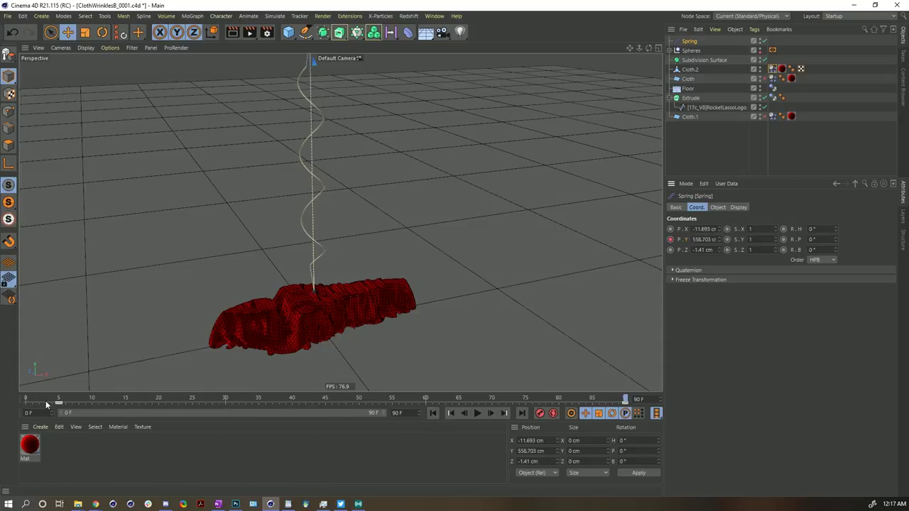
- Select both of the Spring's position keyframes and set their interpolation to Spline
left_click_drag(46, 400, 232, 399)
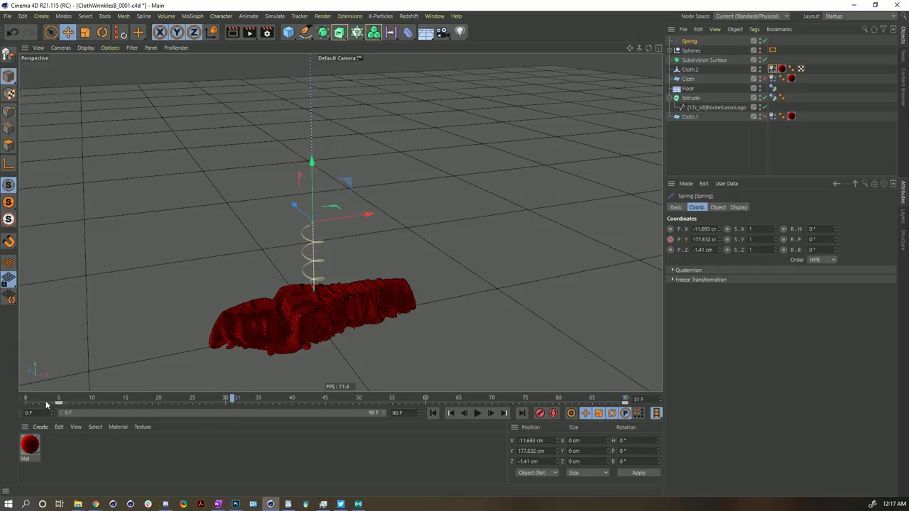
left_click_drag(123, 404, 625, 405)
left_click(738, 220)
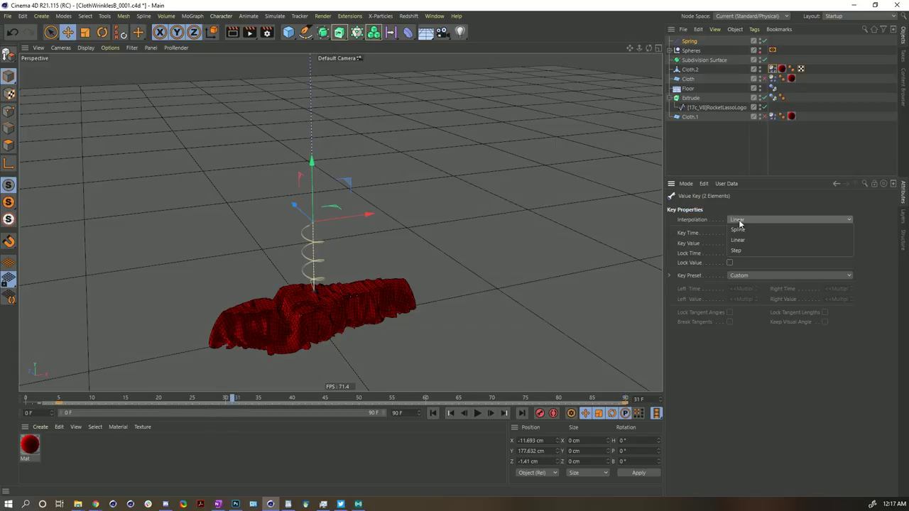
left_click(50, 412)
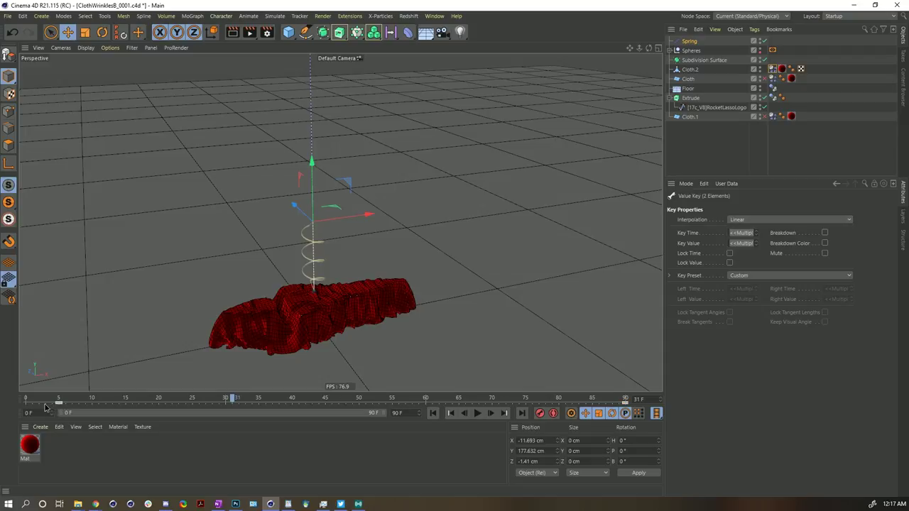
left_click(756, 222)
left_click(747, 232)
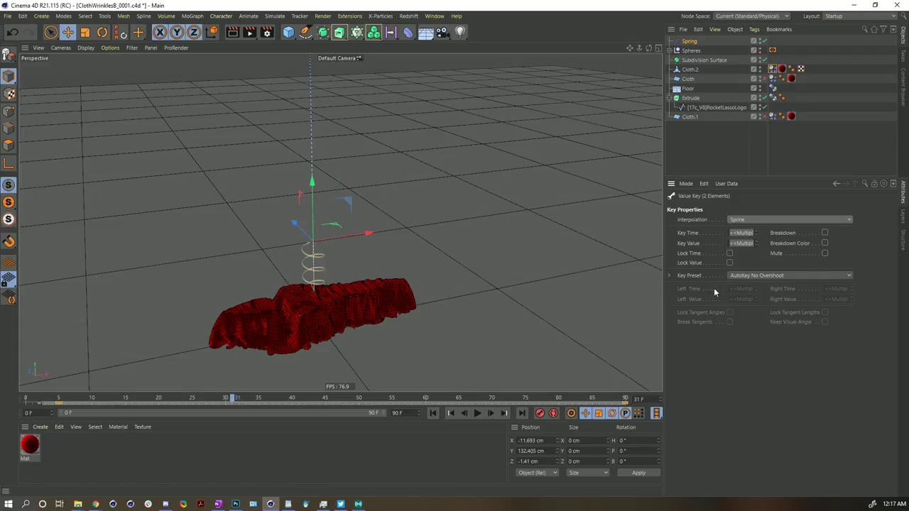
left_click(745, 276)
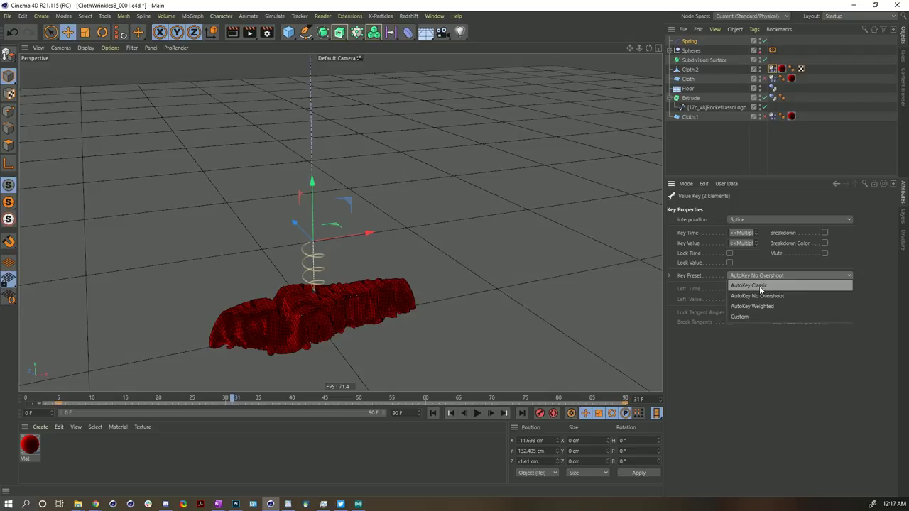
left_click(800, 155)
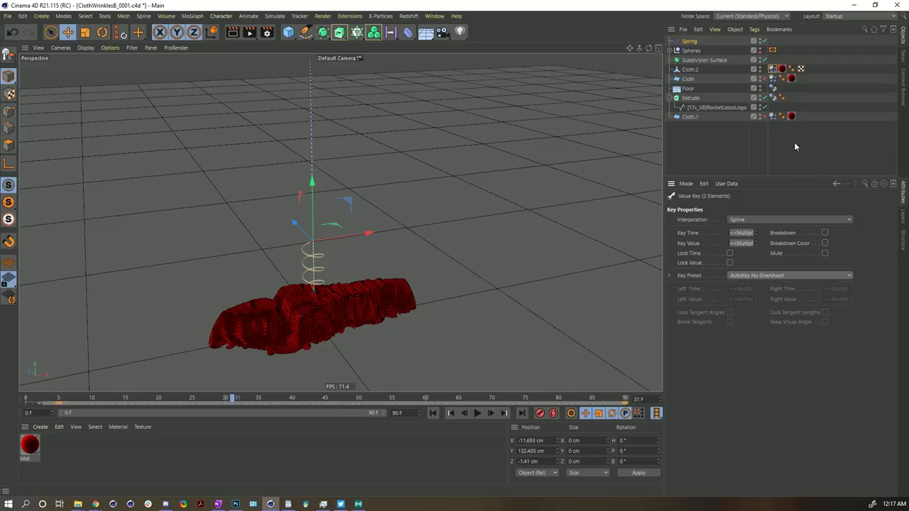
- Rewind to frame 0 and test-play the spring lifting the cloth through frame 29
left_click(432, 413)
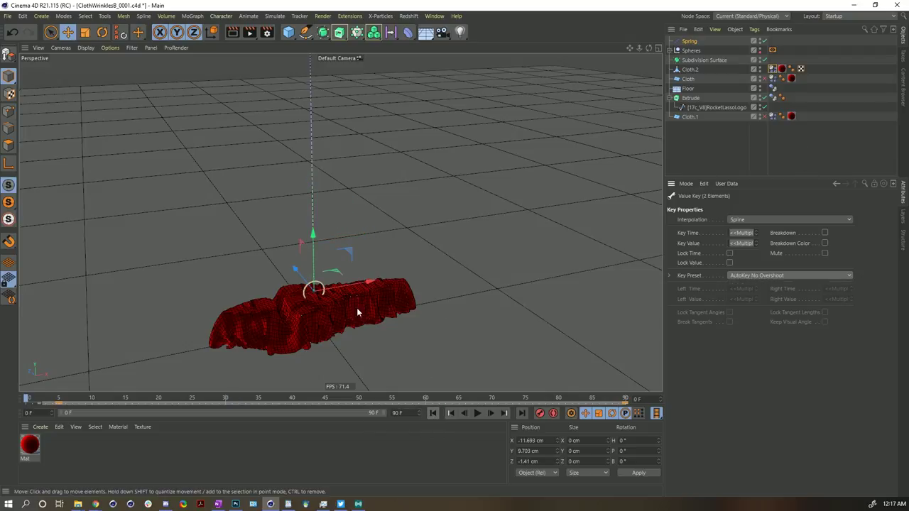
scroll(397, 302, "up", 5)
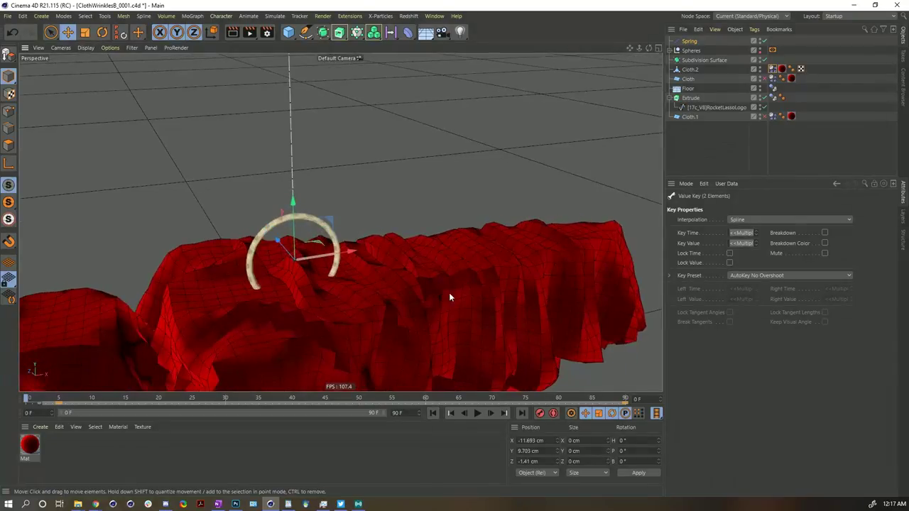
scroll(449, 296, "down", 4)
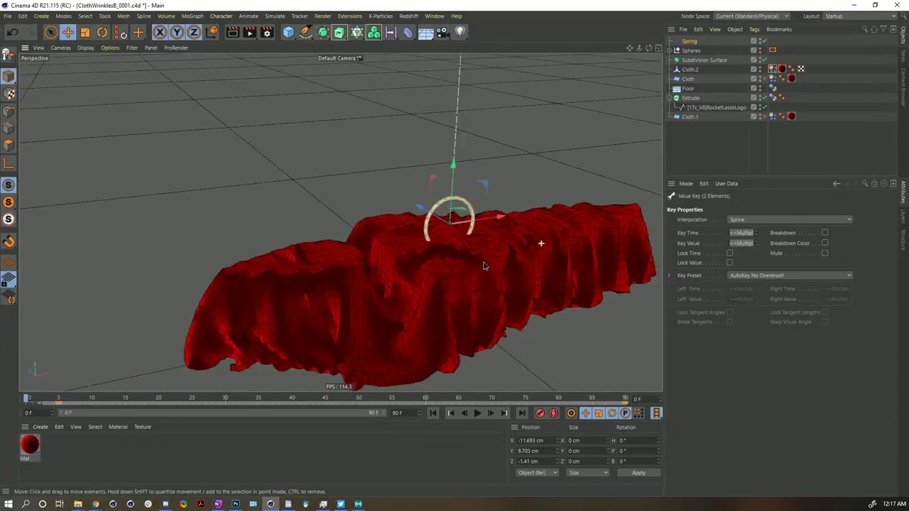
left_click_drag(497, 254, 422, 231, "alt")
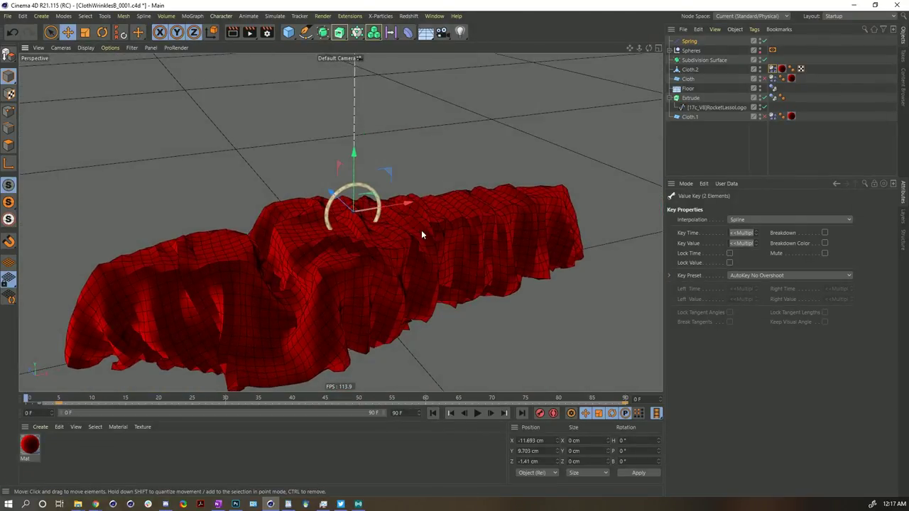
left_click(781, 129)
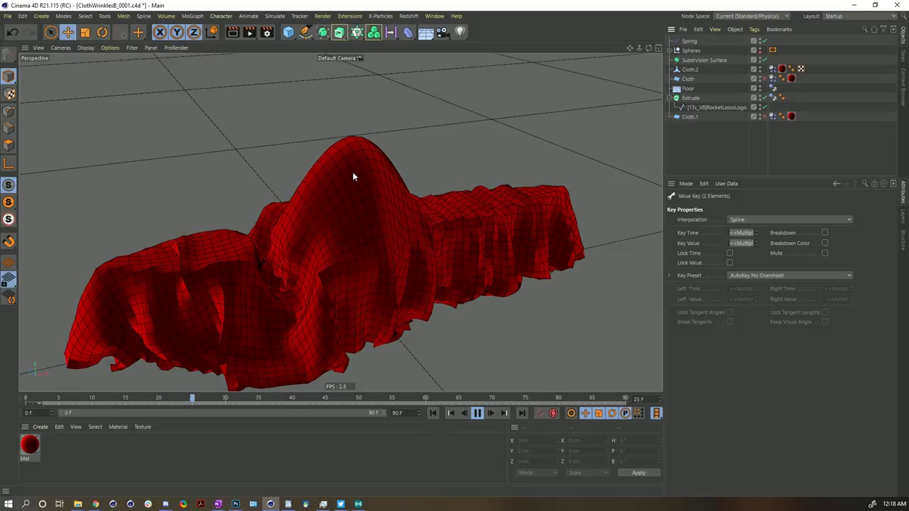
left_click(477, 413)
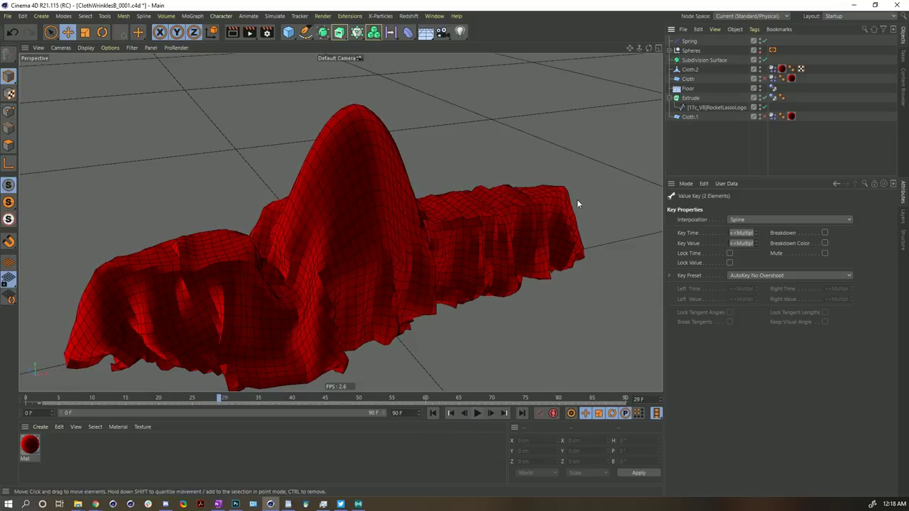
- Rewind to frame 0 and set the Spring's Region of Influence to 5 %
left_click(690, 40)
left_click(716, 207)
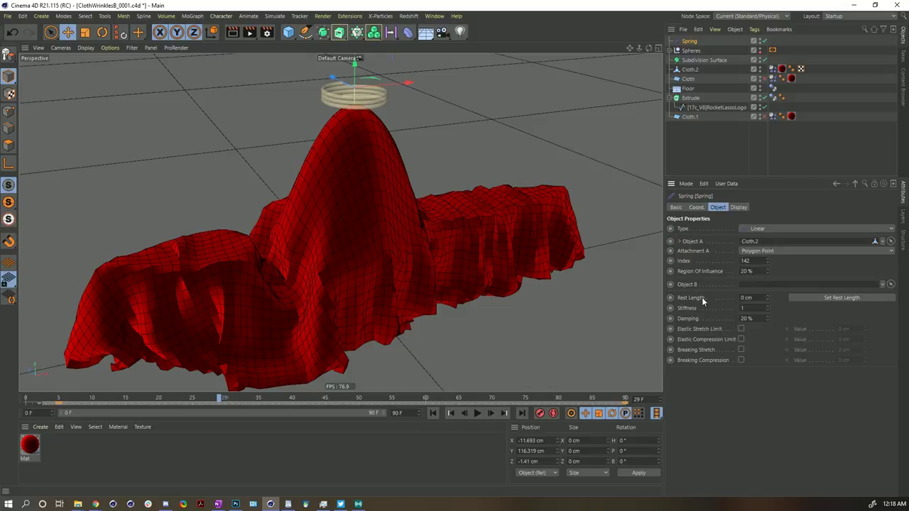
left_click(434, 413)
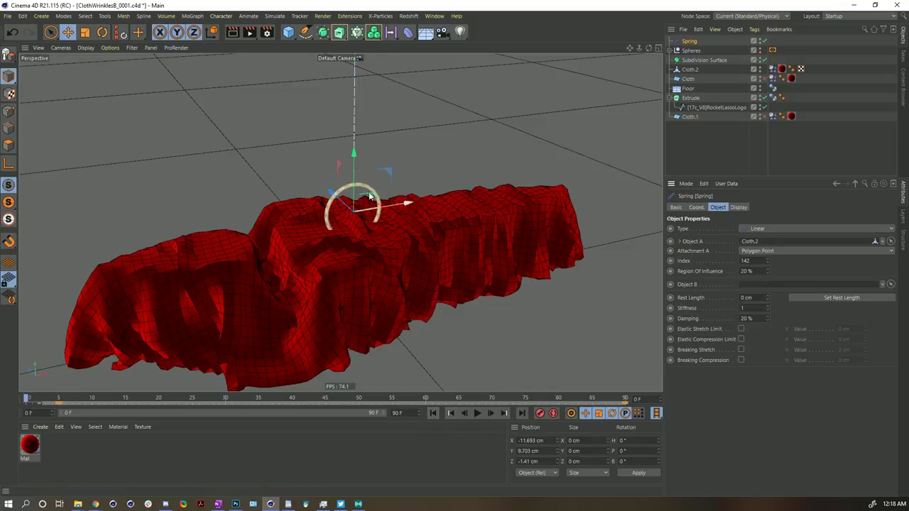
double_click(746, 271)
type("5")
key("Return")
- Test-play the simulation with the smaller region of influence to frame 4 and rewind to frame 0
right_click_drag(447, 237, 433, 377, "alt")
left_click(477, 414)
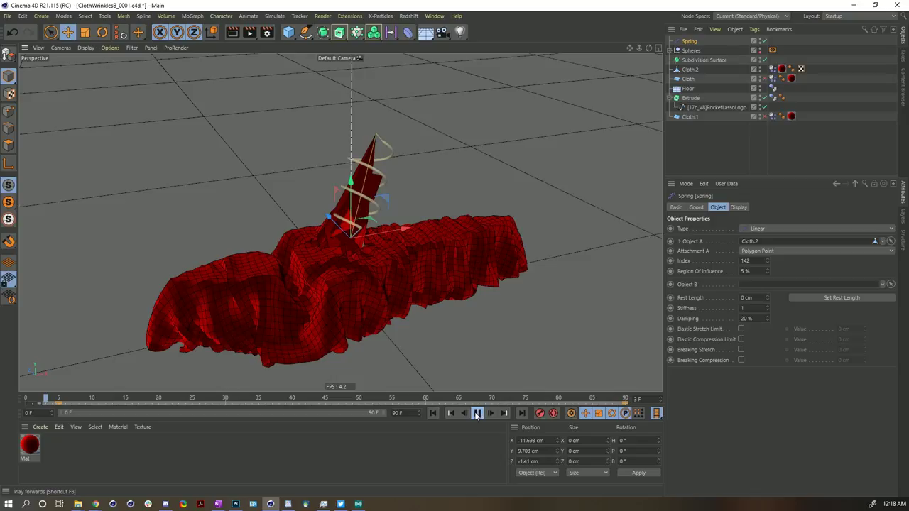
left_click(476, 413)
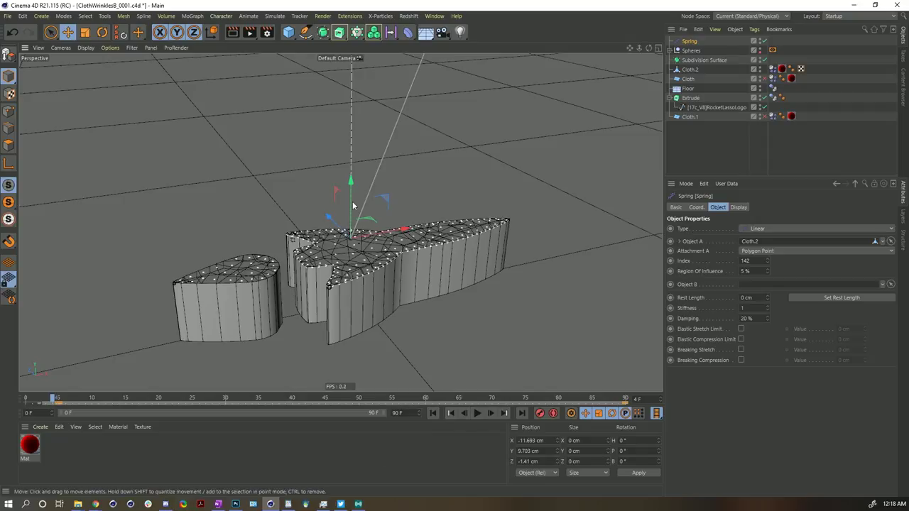
left_click(434, 413)
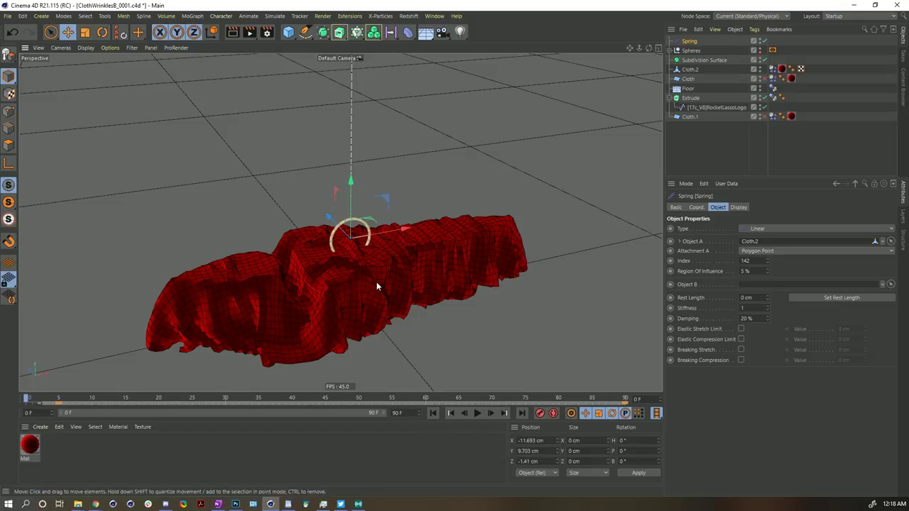
- Set the Steps per Frame to 10 in the project's expert Dynamics settings
key("ctrl+d")
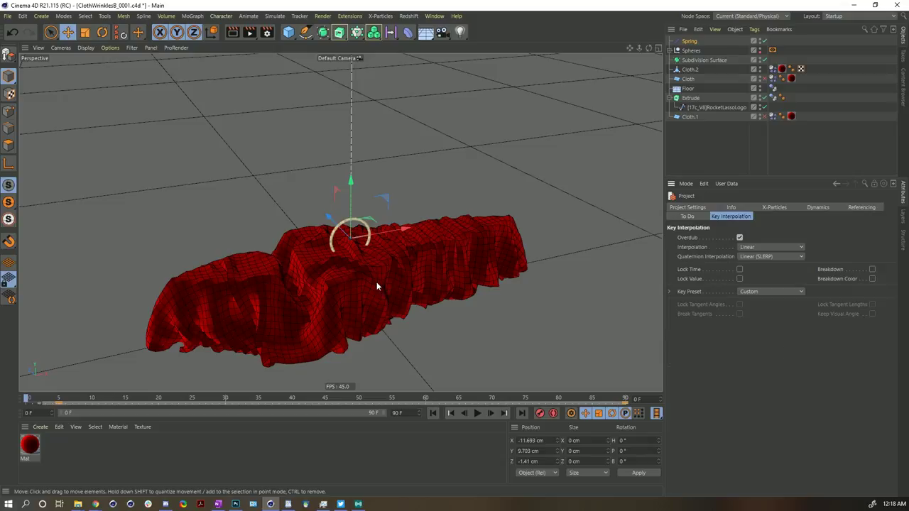
left_click(808, 205)
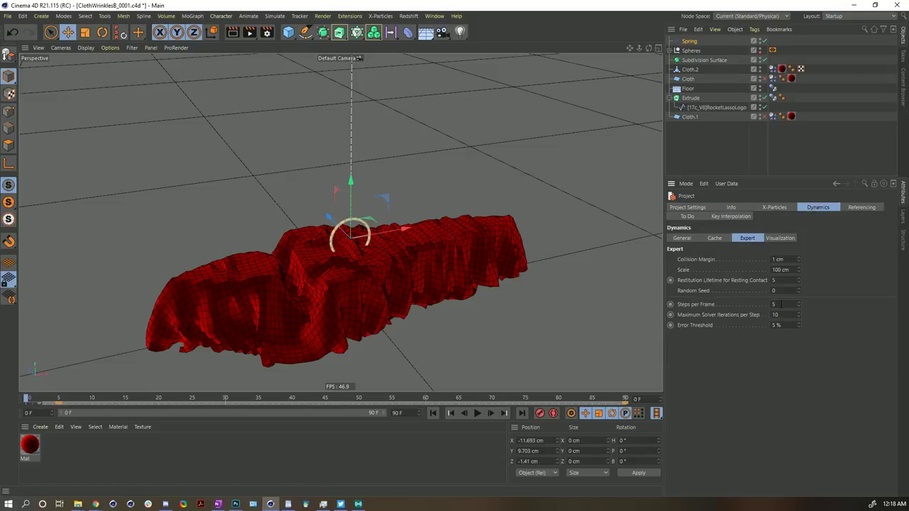
double_click(781, 304)
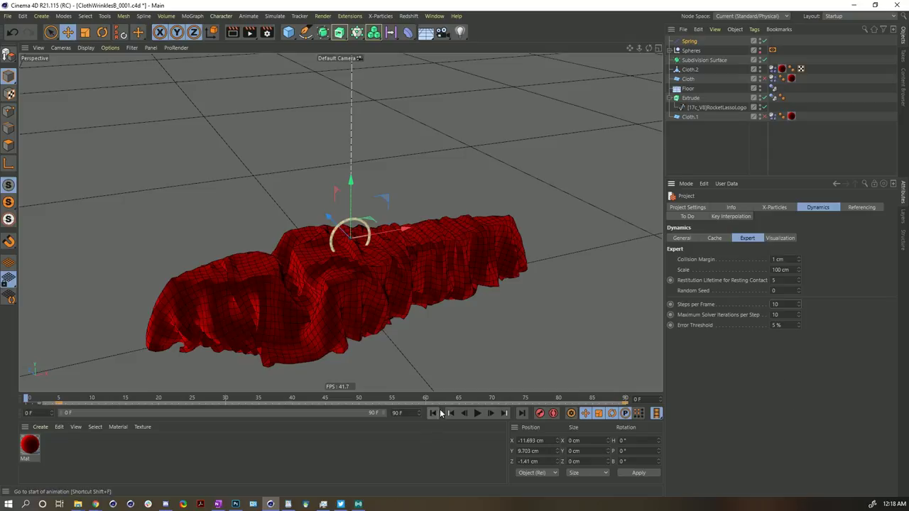
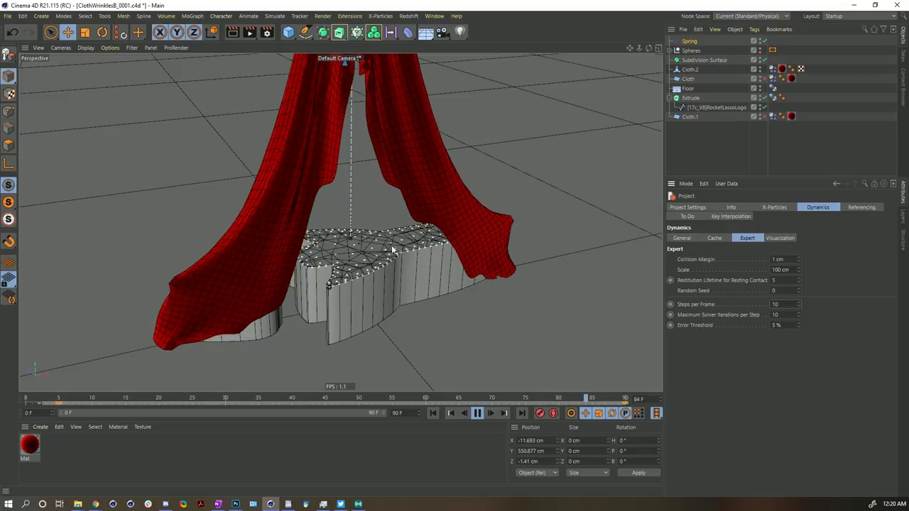
- Test-play the simulation to frame 88, inspect the lifted cloth as a whole and rewind to frame 0
left_click(479, 414)
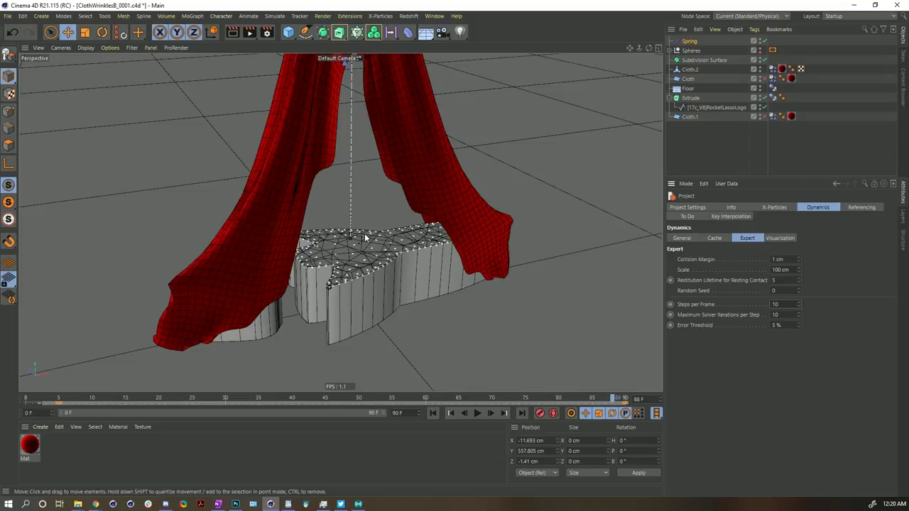
mouse_move(365, 201)
left_mouse_down("alt")
mouse_move(419, 178)
mouse_move(353, 237)
mouse_move(357, 215)
left_mouse_up("alt")
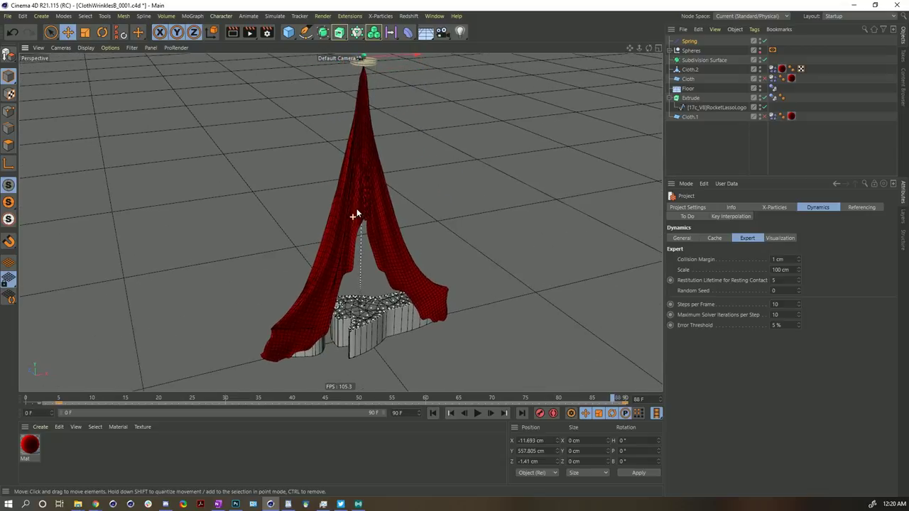
left_click_drag(369, 128, 413, 282, "alt")
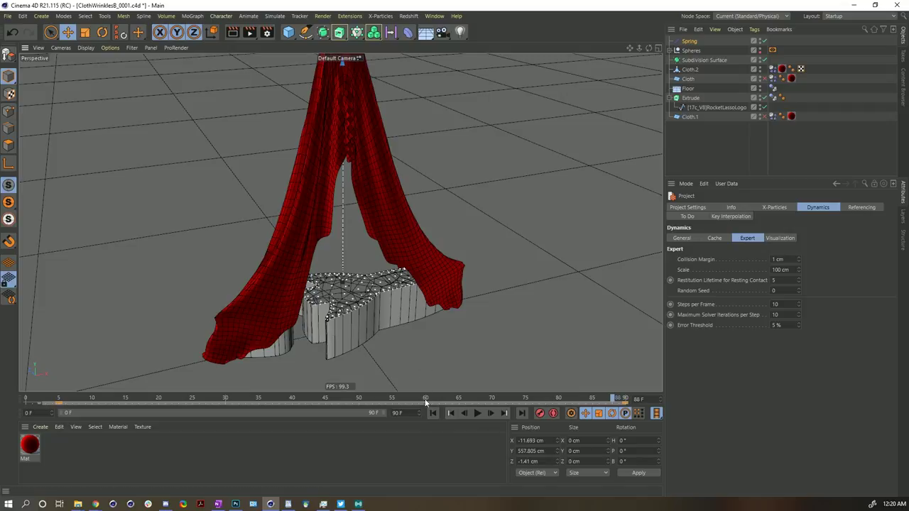
left_click(432, 415)
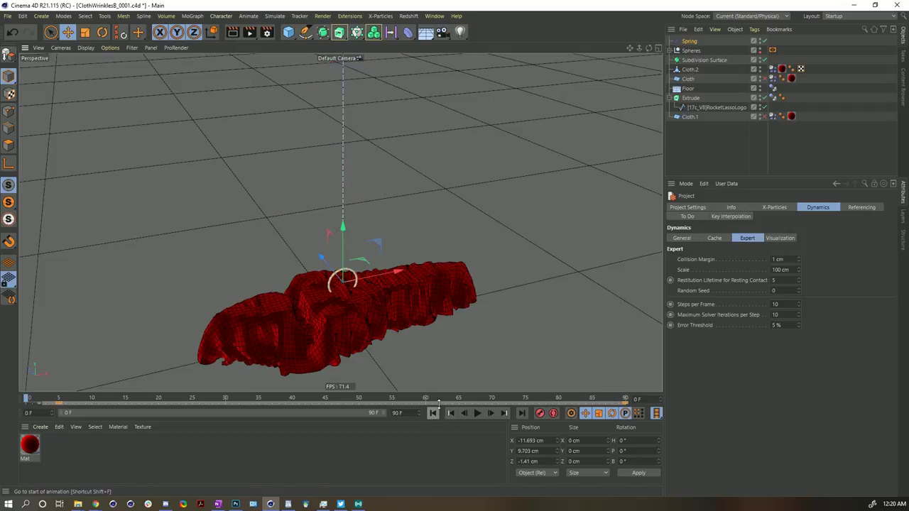
- Change the Spring's attachment on Cloth.2 to point index 147
scroll(393, 287, "up", 5)
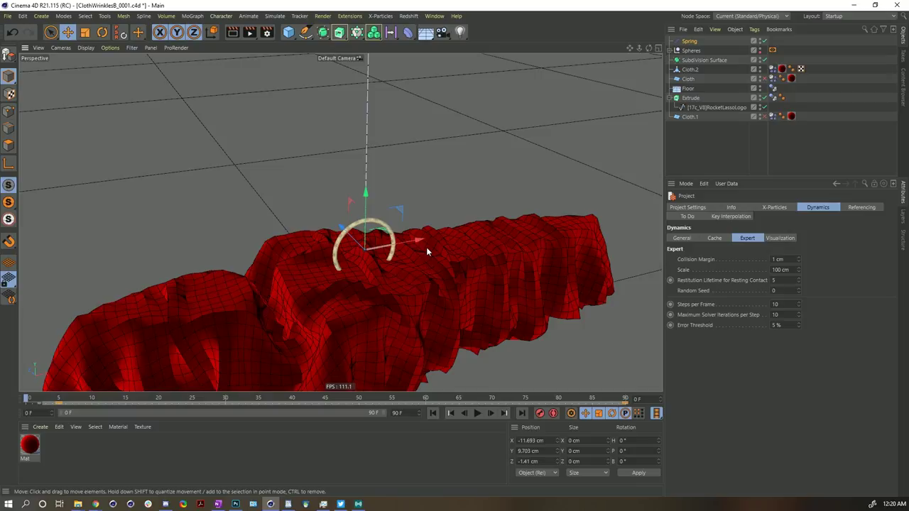
left_click(687, 42)
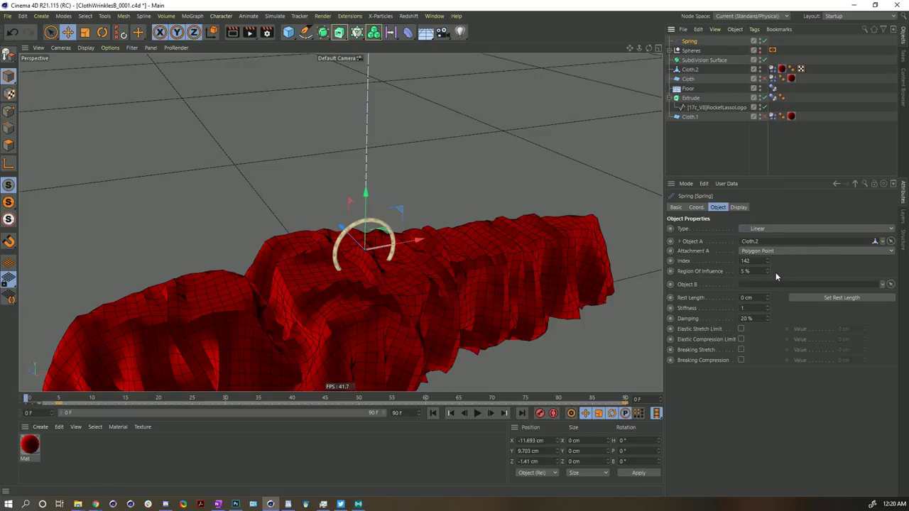
left_click_drag(767, 262, 779, 262)
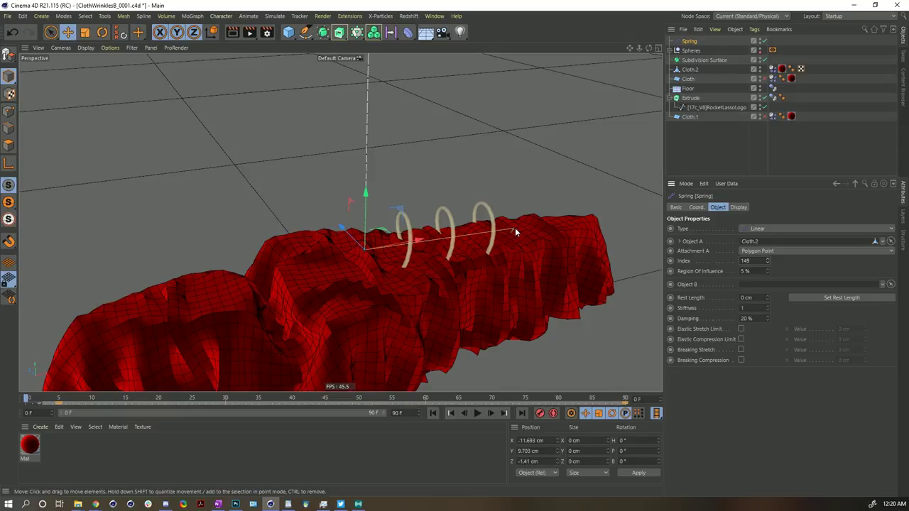
left_click(767, 264)
left_click(767, 263)
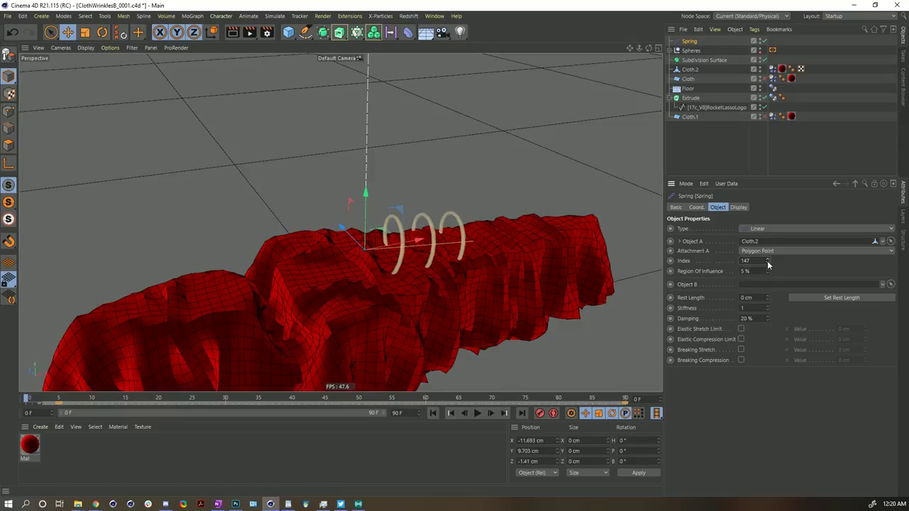
- Move the Spring along X to about 88.5 cm, over its attachment point, and set its rest length from that position
left_click_drag(474, 248, 477, 260, "alt")
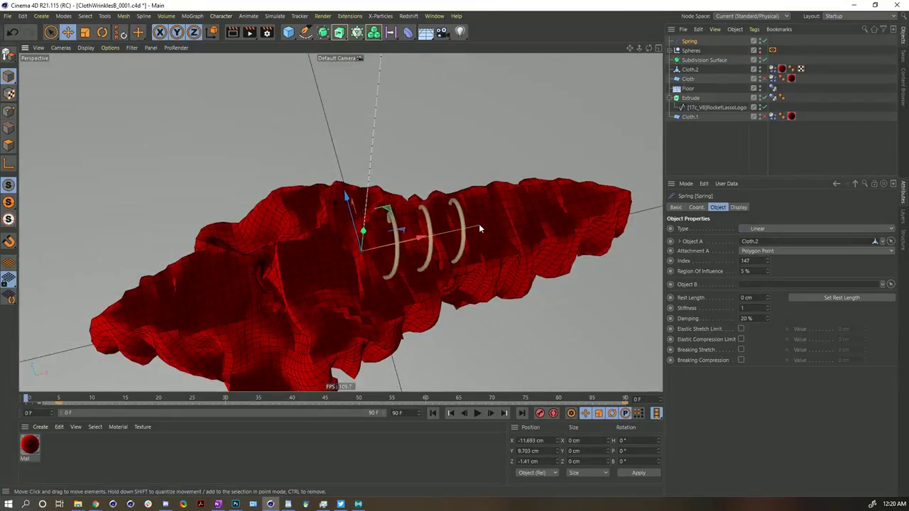
left_click_drag(480, 229, 541, 237, "alt")
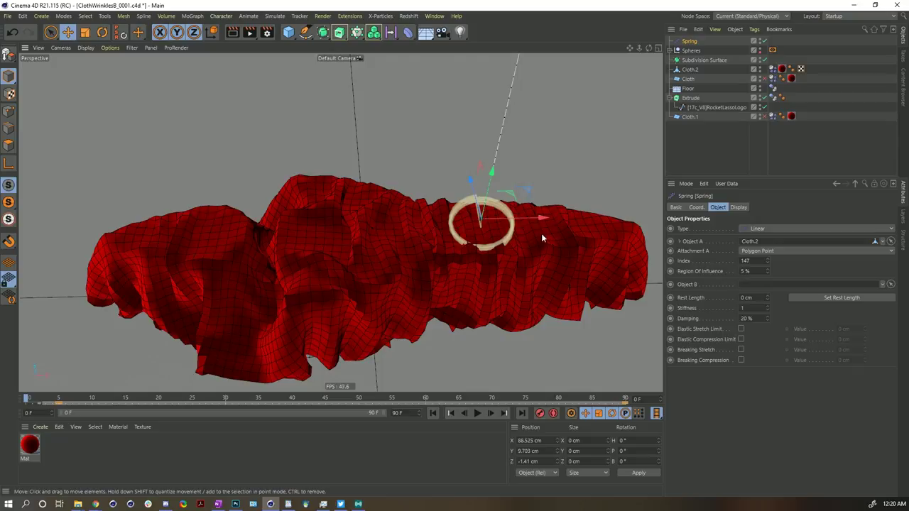
left_click(798, 297)
- Duplicate the Spring and move the copy along X to about -101.8 cm
left_click_drag(692, 50, 692, 51, "ctrl")
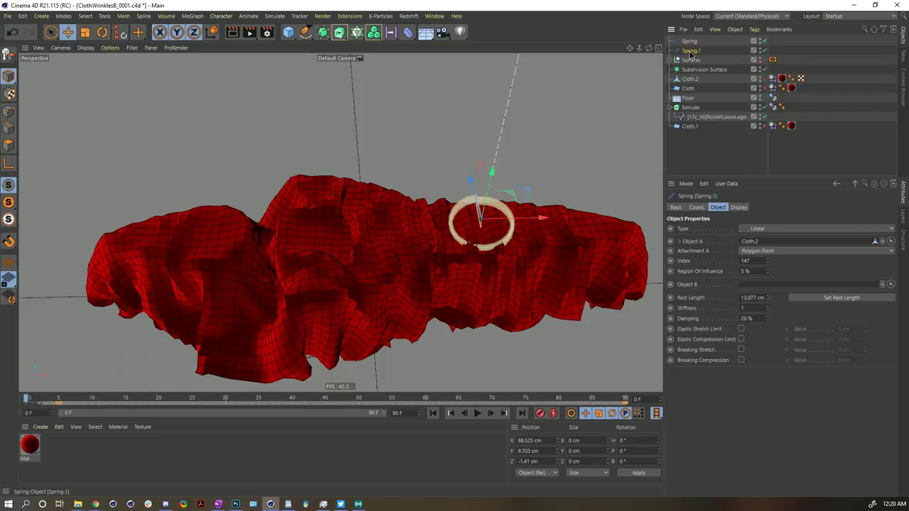
left_click_drag(544, 217, 311, 223)
- Attach Spring.1 to point index 137 of Cloth.2, directly beside the copied spring
left_click(767, 263)
left_click(768, 264)
left_click(767, 263)
left_click(768, 263)
left_click(768, 263)
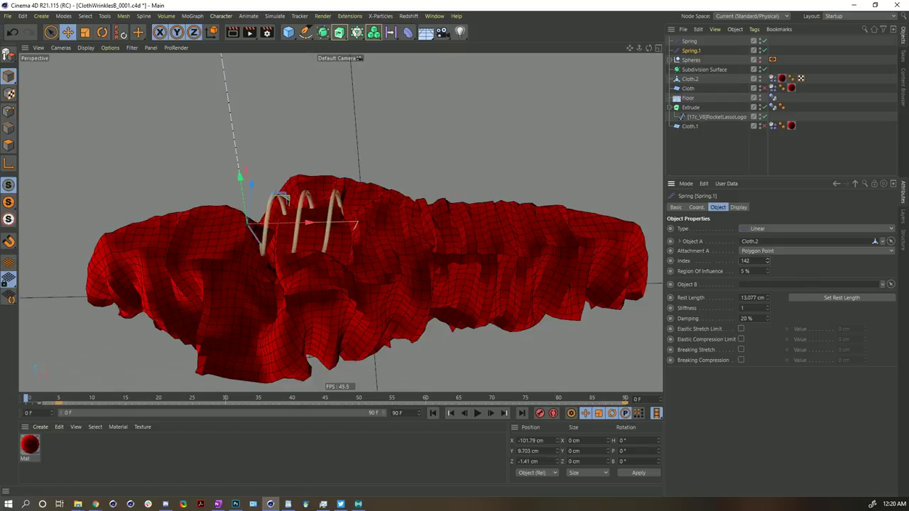
left_click(767, 264)
left_click(767, 263)
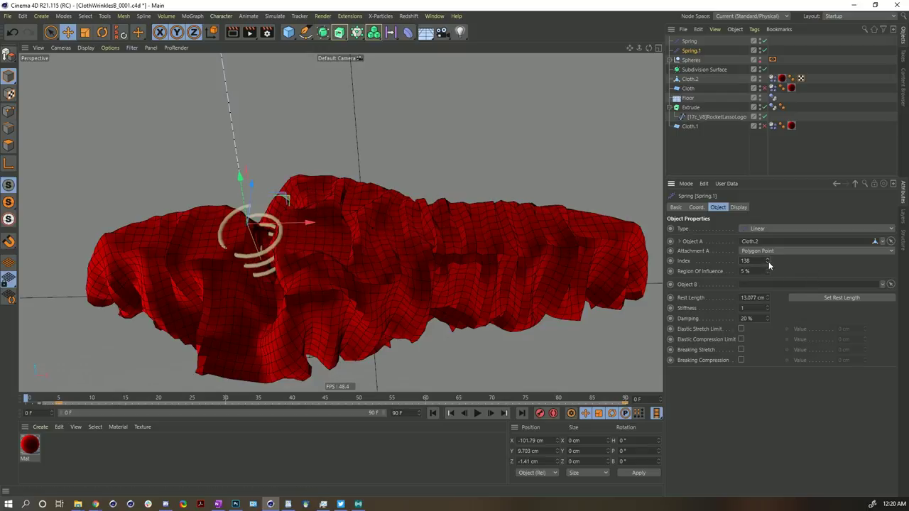
left_click(767, 264)
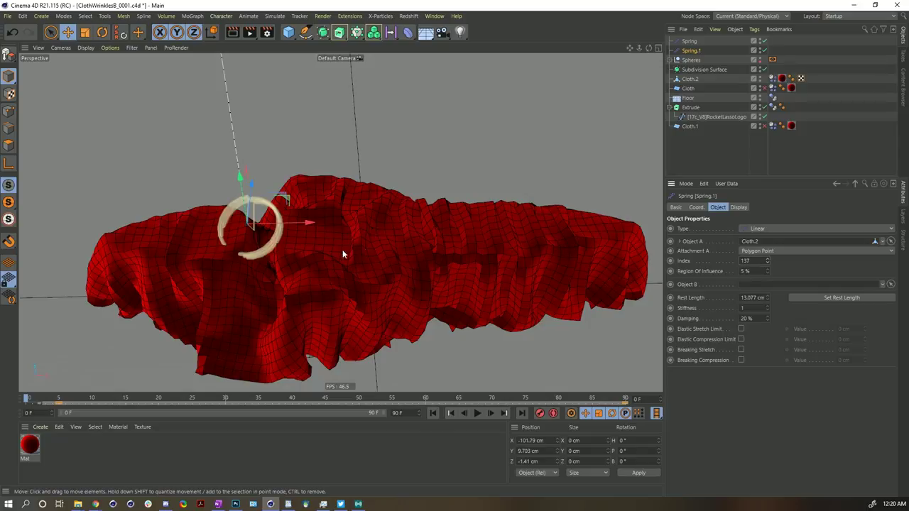
scroll(268, 229, "up", 3)
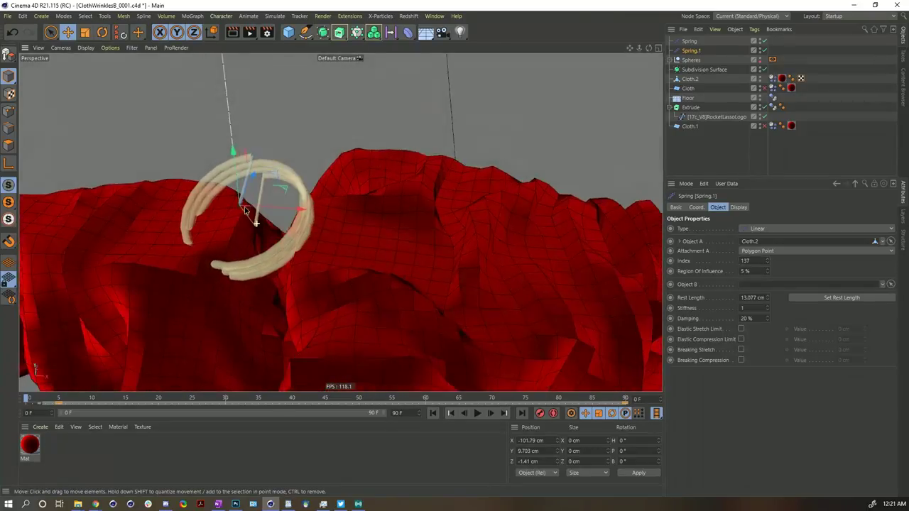
scroll(254, 226, "down", 4)
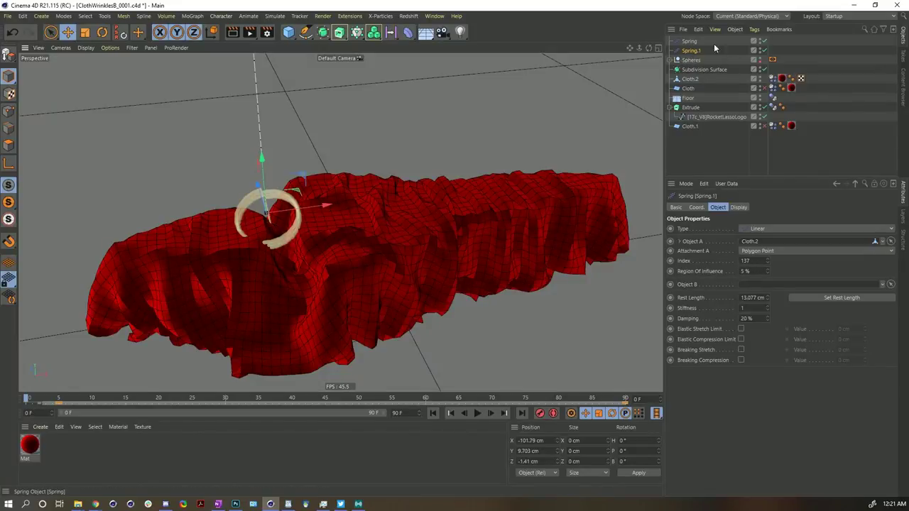
- Check the original Spring's coordinates and Y position keyframe, frame the whole cloth in view and deselect everything
left_click(691, 41)
left_click(697, 207)
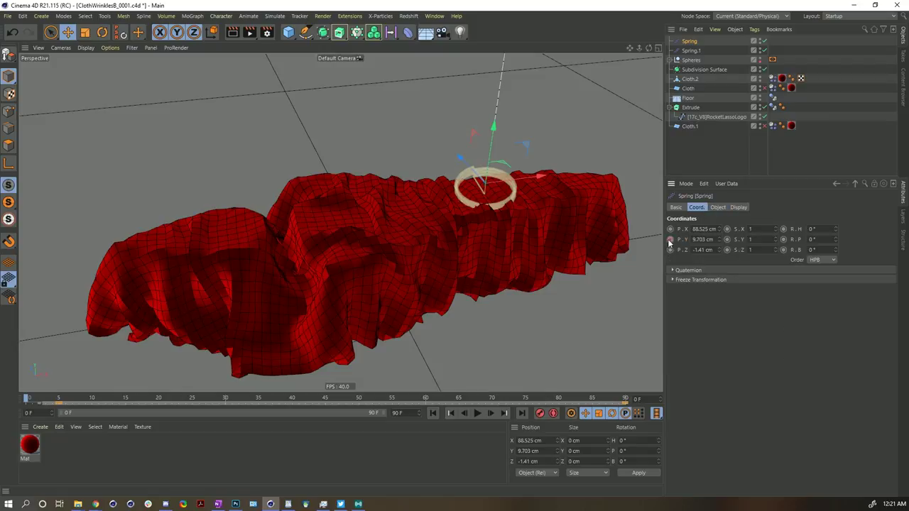
scroll(412, 203, "down", 4)
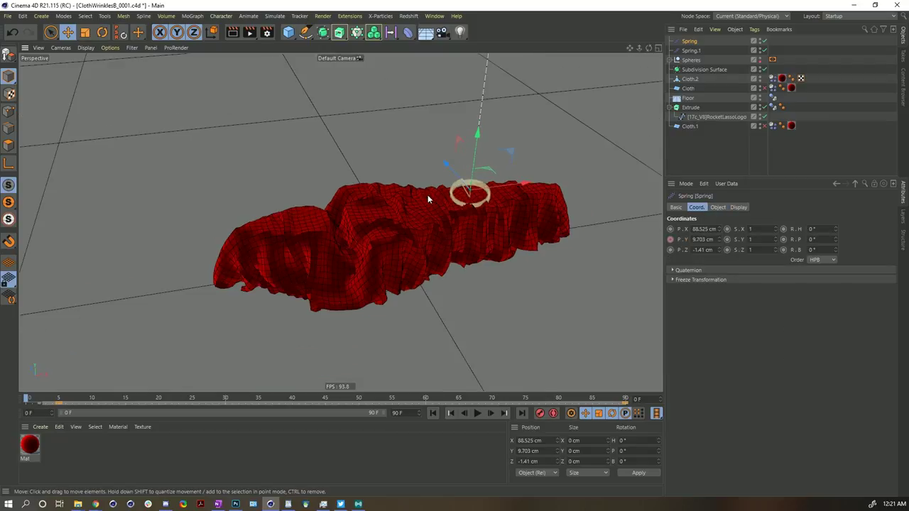
left_click_drag(409, 216, 398, 248, "alt")
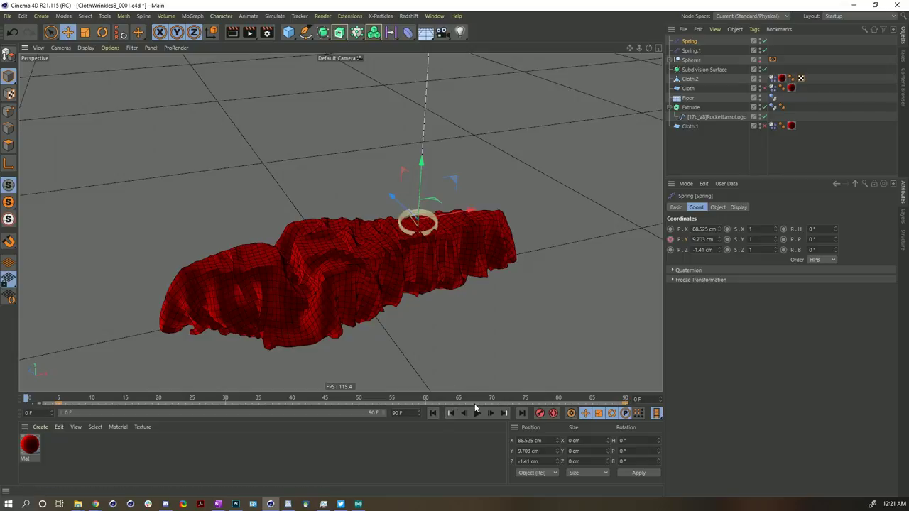
left_click(777, 165)
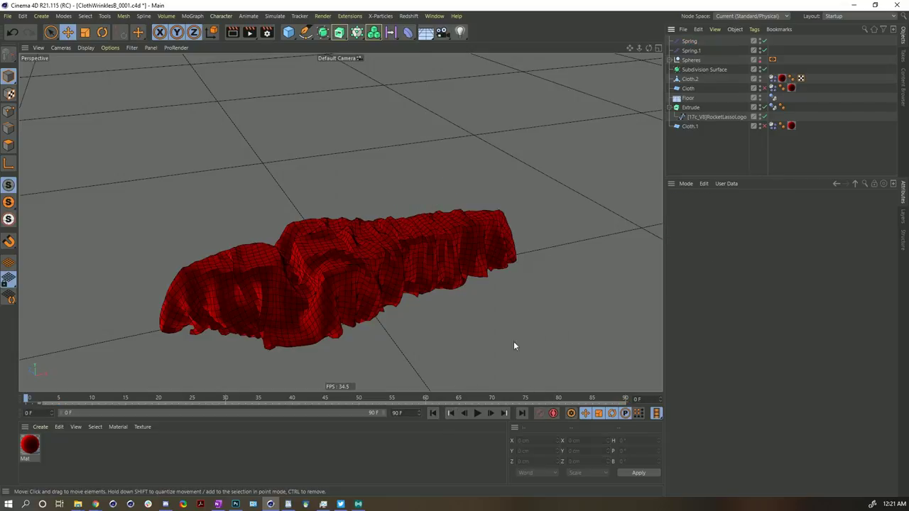
- Test-play the two springs lifting the cloth from frame 0 to frame 86 and rewind to frame 0
left_click(434, 413)
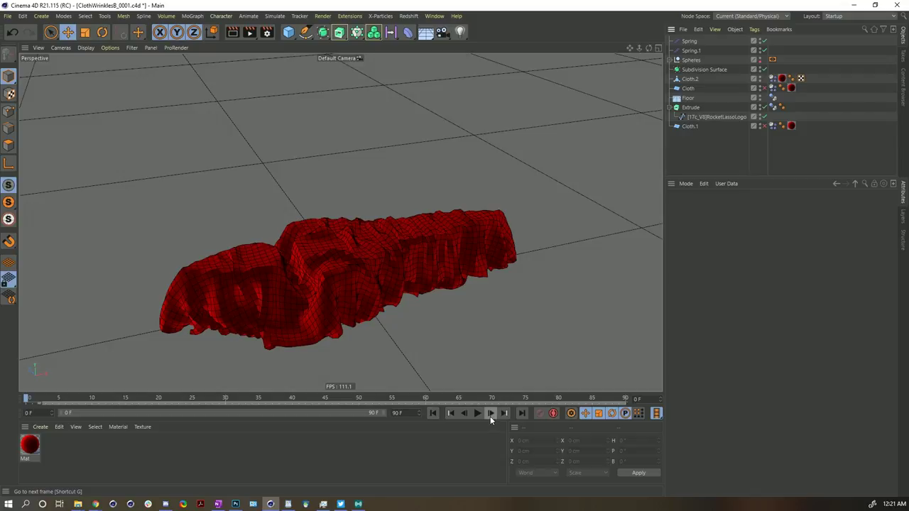
left_click(477, 412)
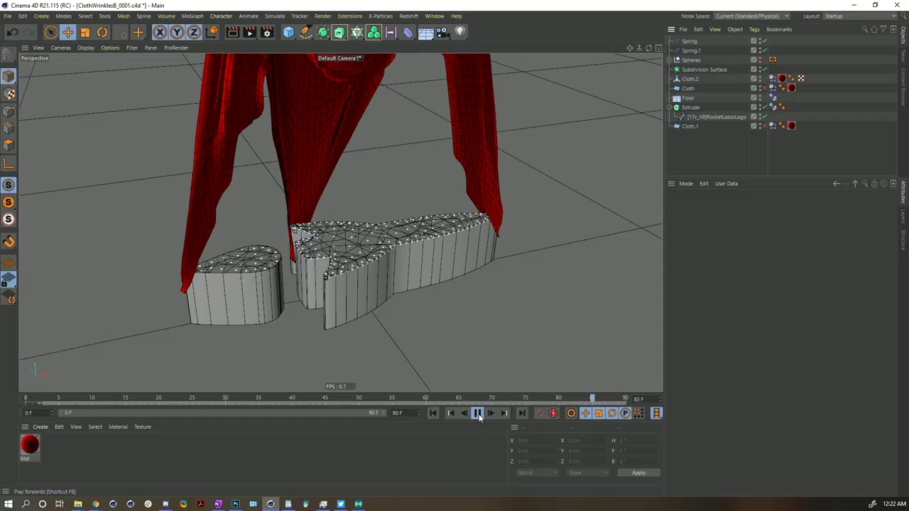
left_click(479, 417)
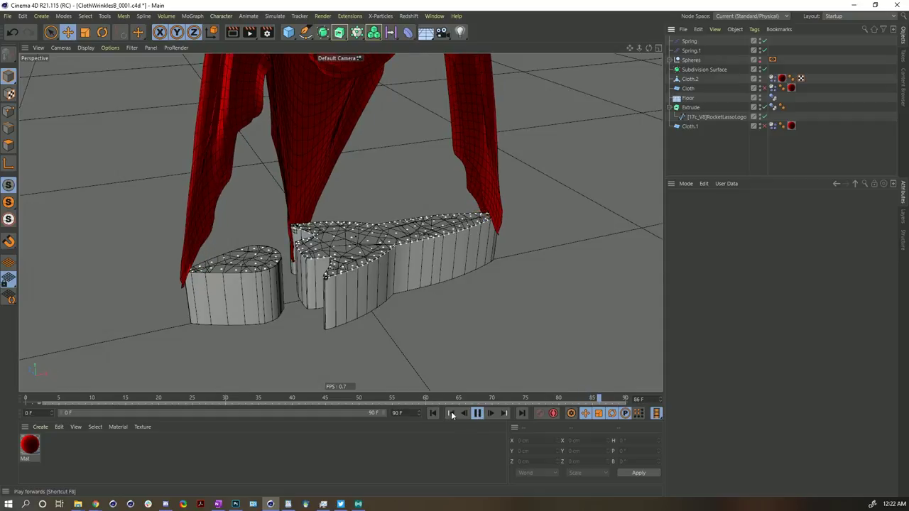
left_click(432, 413)
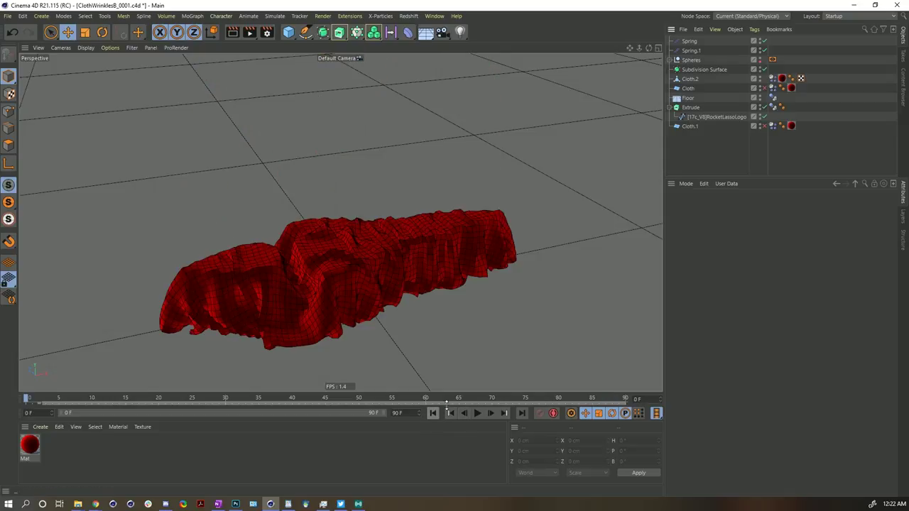
- Review the Extrude's settings and open the Collision settings of Cloth.2's Dynamics Body tag
left_click(772, 78)
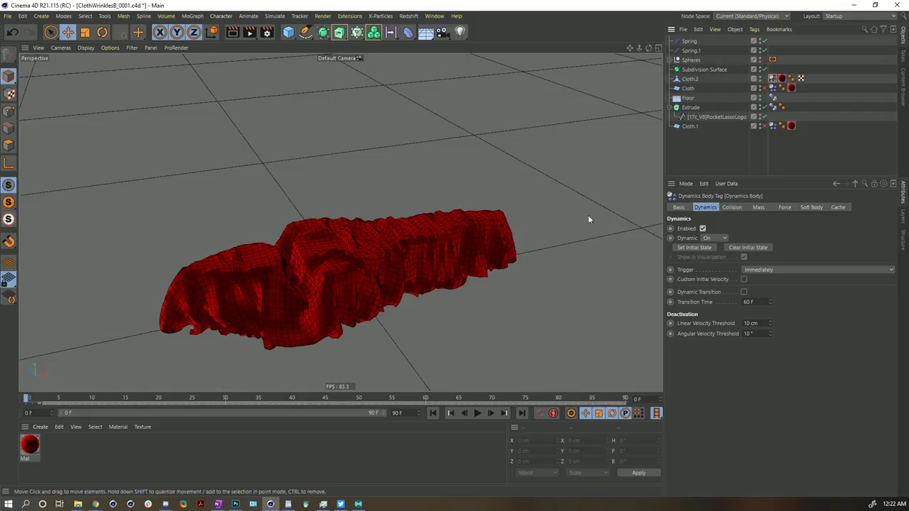
left_click(697, 108)
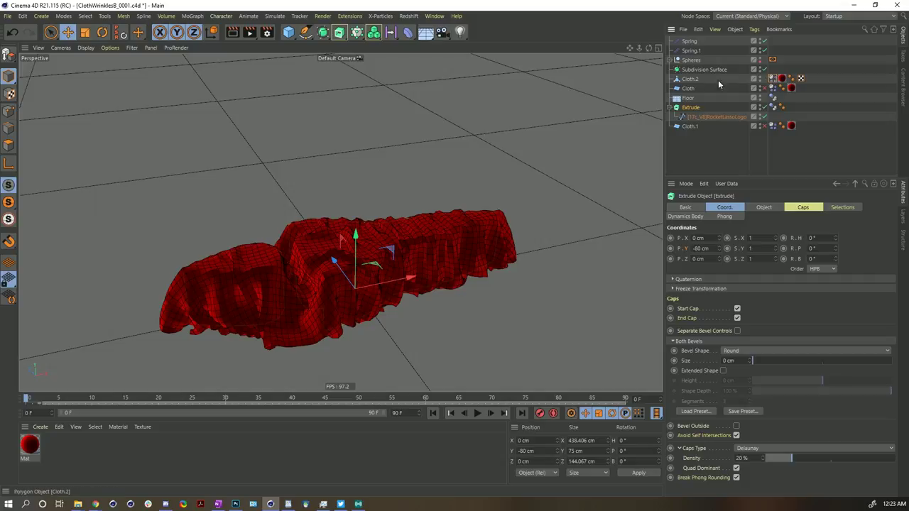
left_click(773, 81)
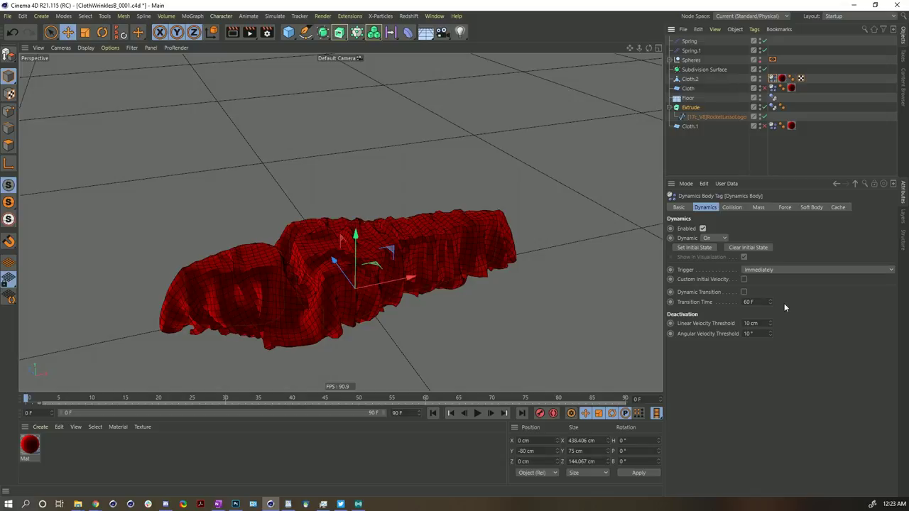
left_click(732, 206)
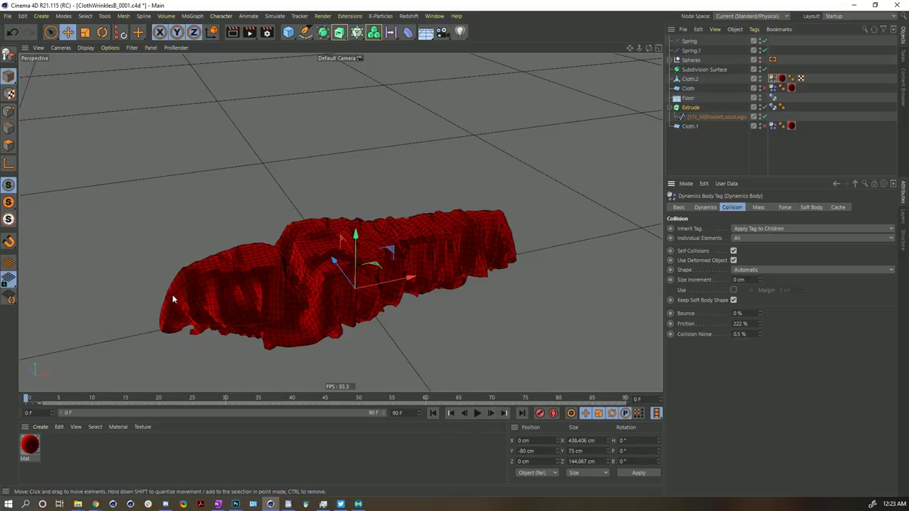
- Keyframe the Friction of Cloth.2's Dynamics Body tag at 222 % on frame 42 and 0 % on frame 51 while simulating
left_click(477, 414)
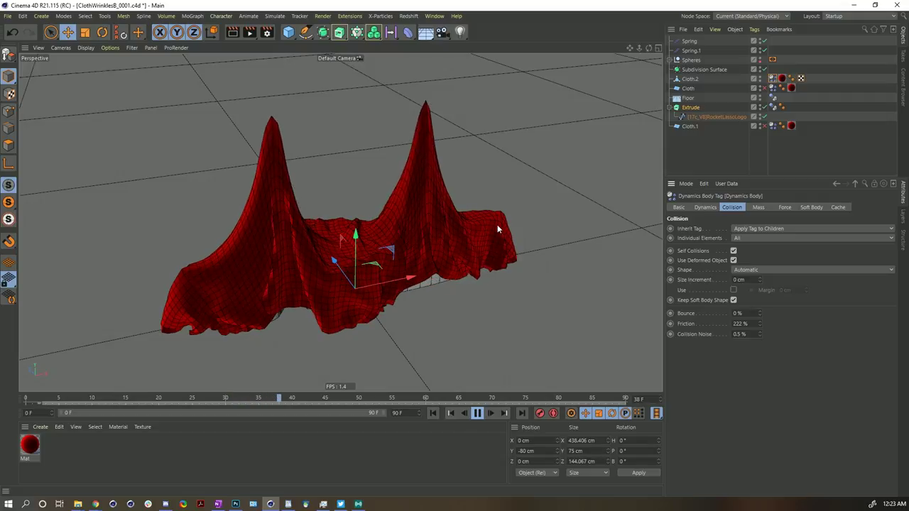
left_click(478, 412)
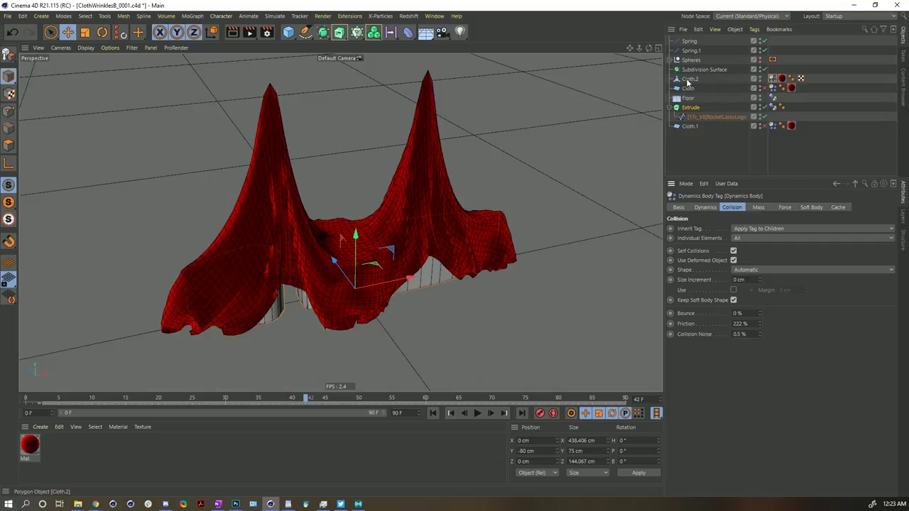
left_click(478, 413)
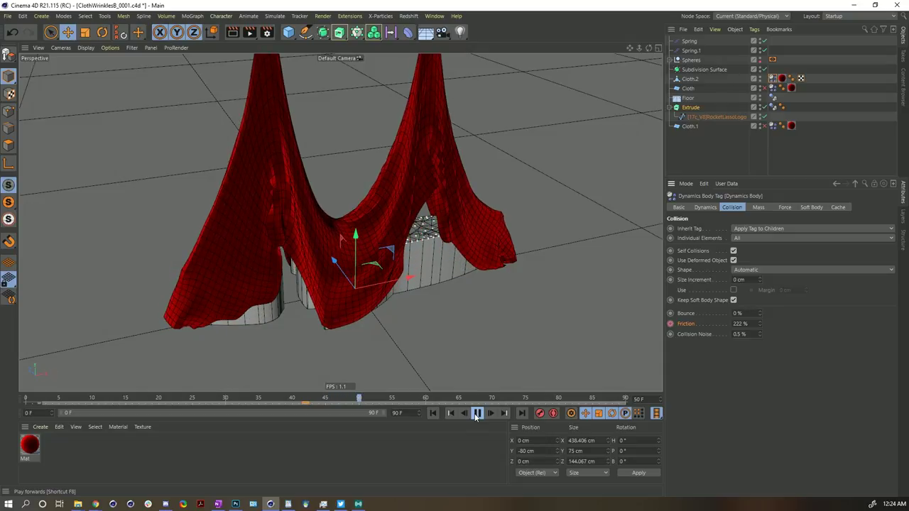
left_click(476, 415)
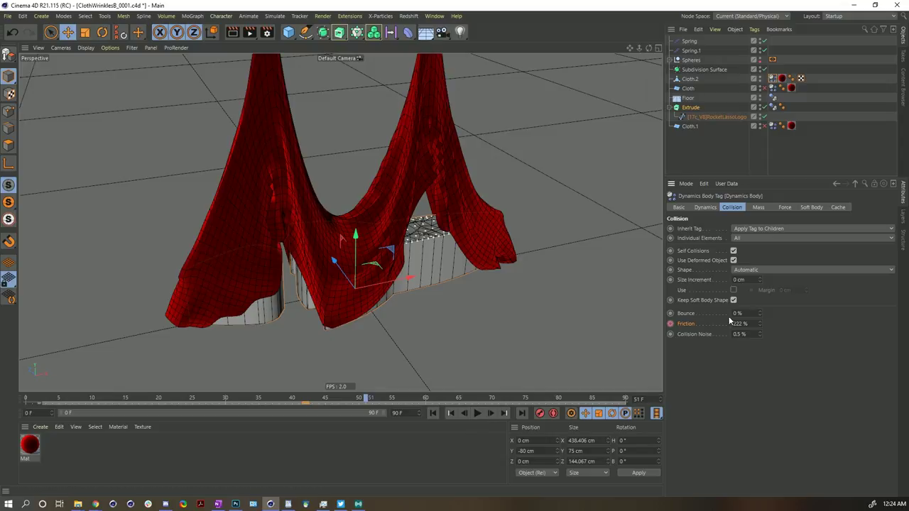
left_click(753, 323)
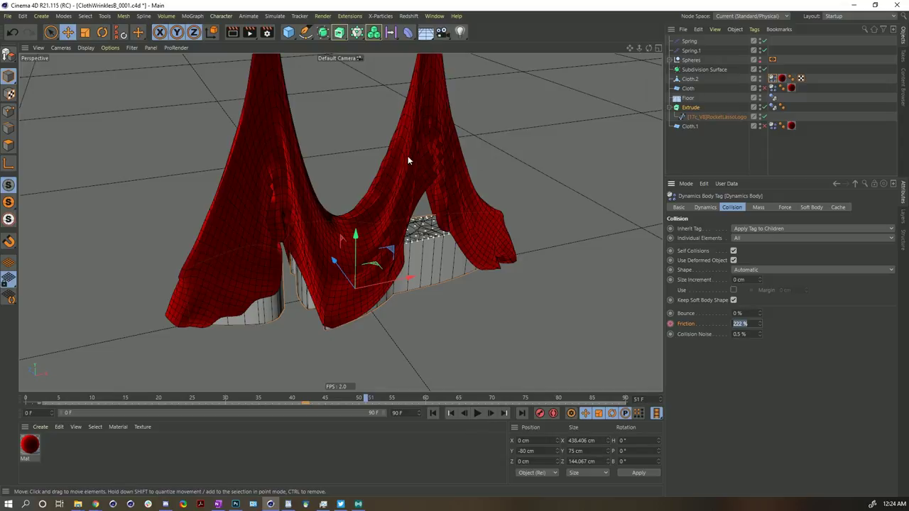
type("0")
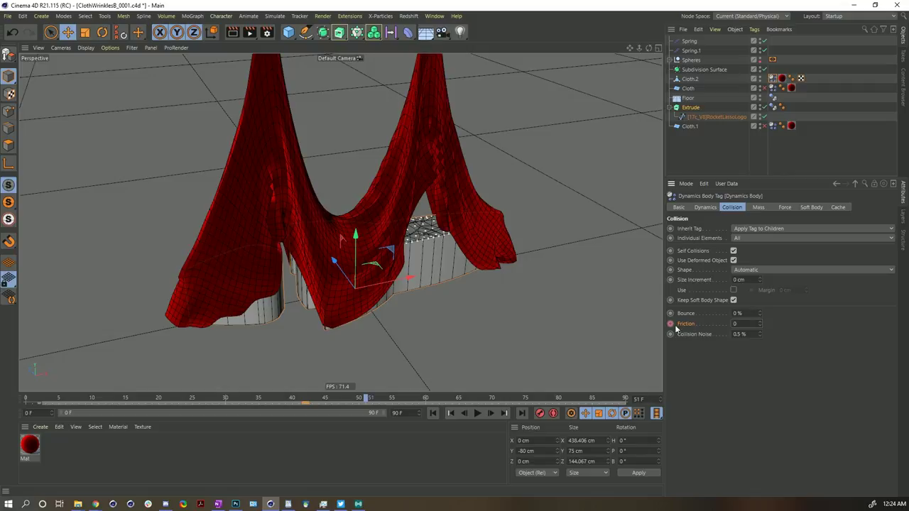
left_click(670, 324)
- Simulate the cloth lift through to frame 74, frame the rocket logo closely and add a camera from that view
left_click(477, 413)
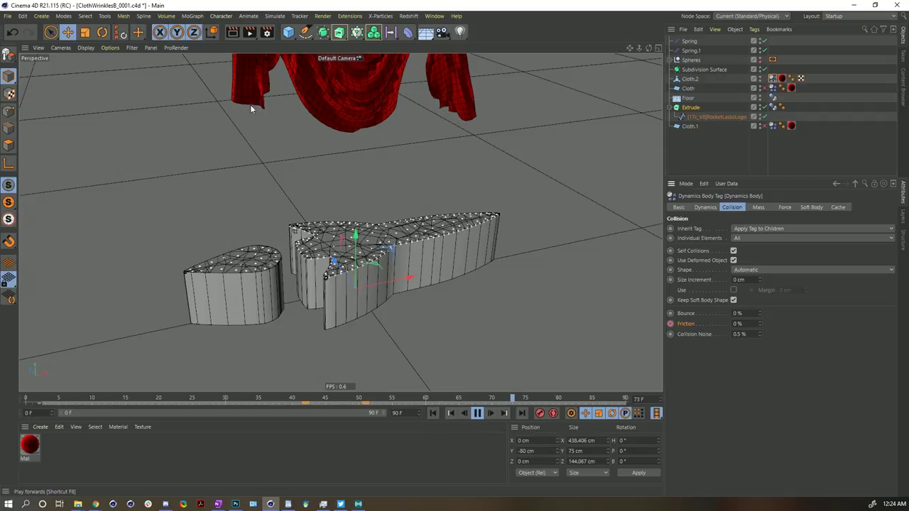
key("F8")
left_click_drag(362, 243, 438, 202, "alt")
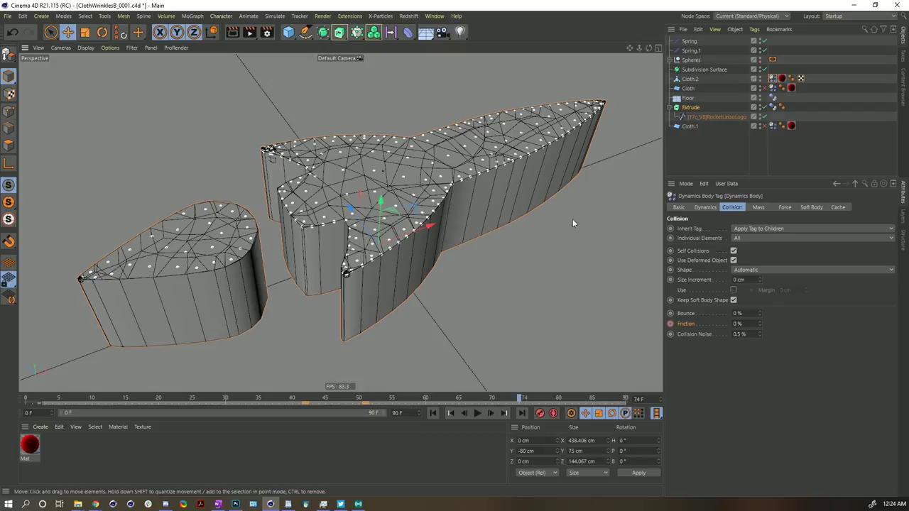
key("ctrl+shift+z")
key("ctrl+shift+y")
left_click(442, 31)
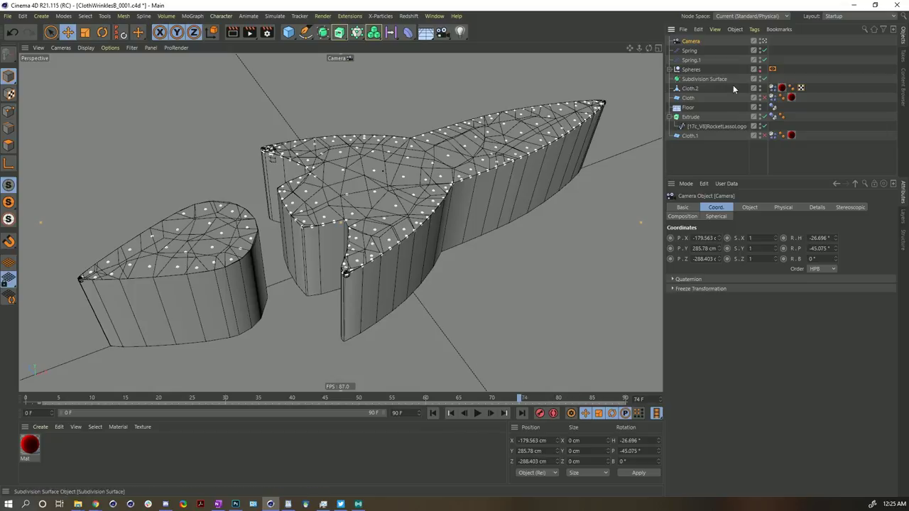
- Rewind to frame 0 and bake the simulation of Cloth.2 alone into its Dynamics Body cache
left_click(432, 412)
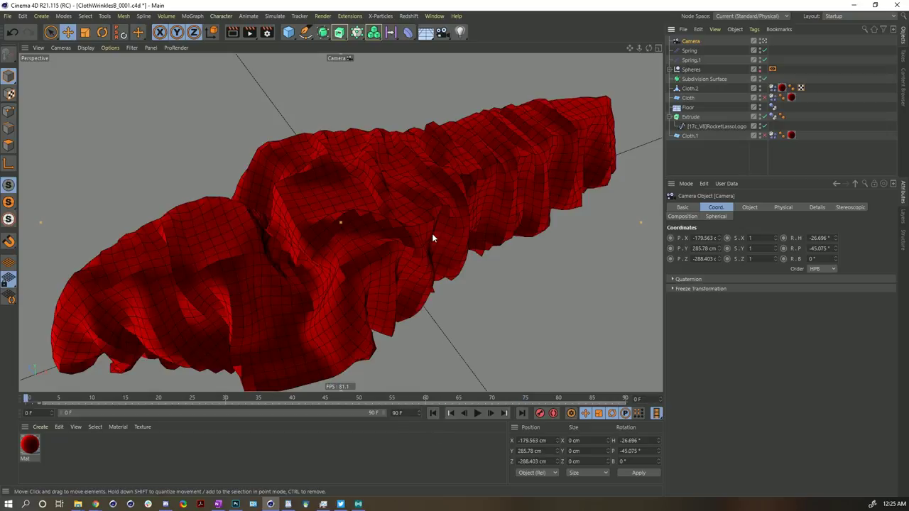
left_click(772, 89)
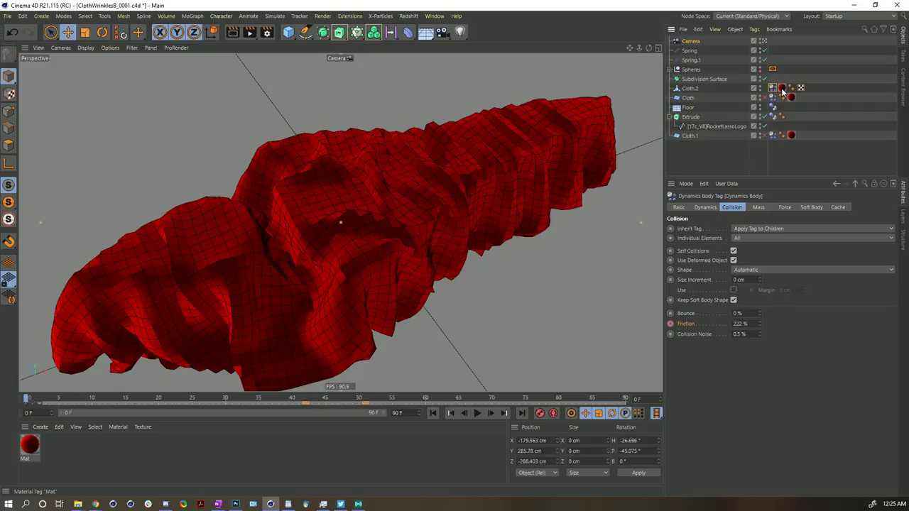
left_click(836, 207)
left_click(744, 88)
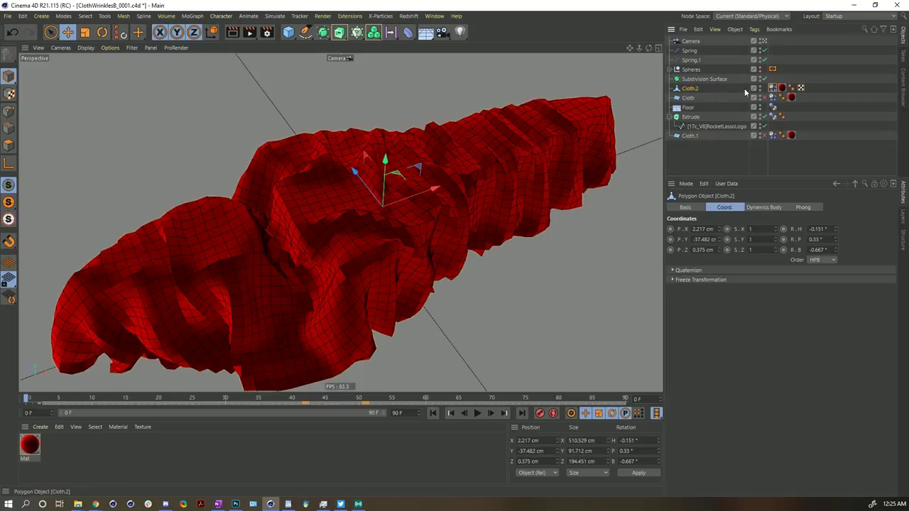
left_click(773, 88)
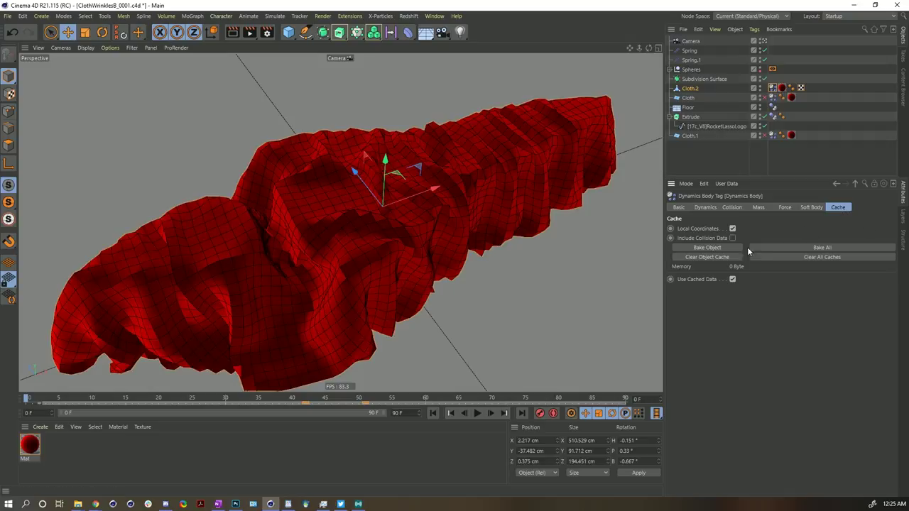
left_click(720, 248)
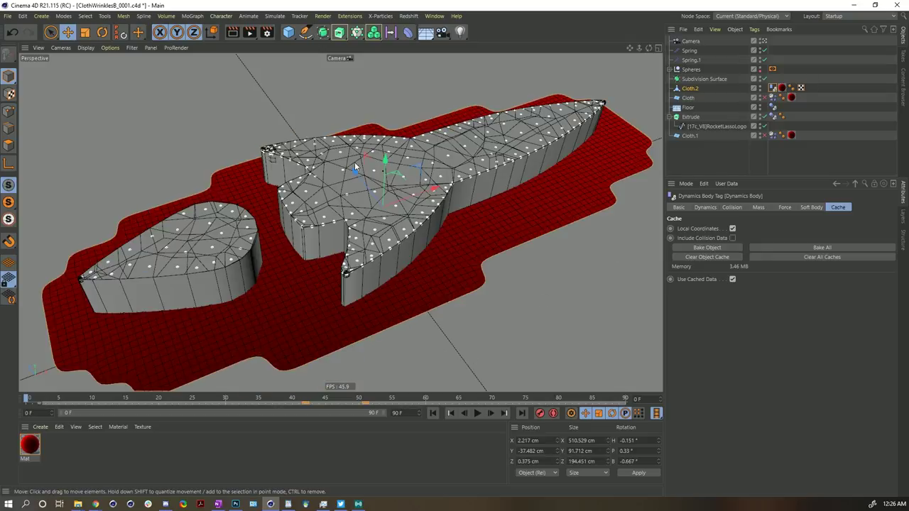
- Check the baked cloth's first frames, play the whole lift from a wider view and rewind to frame 0
left_click(490, 412)
left_click(463, 413)
scroll(408, 223, "down", 6)
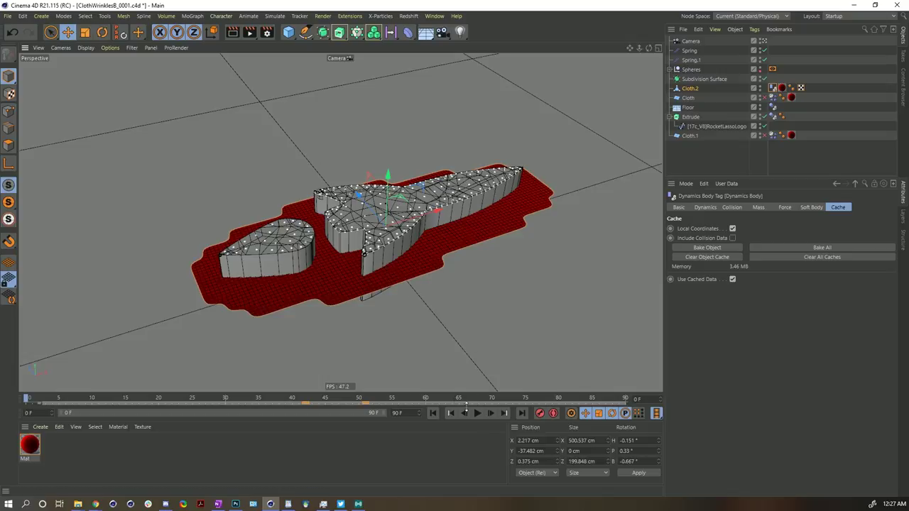
left_click(477, 414)
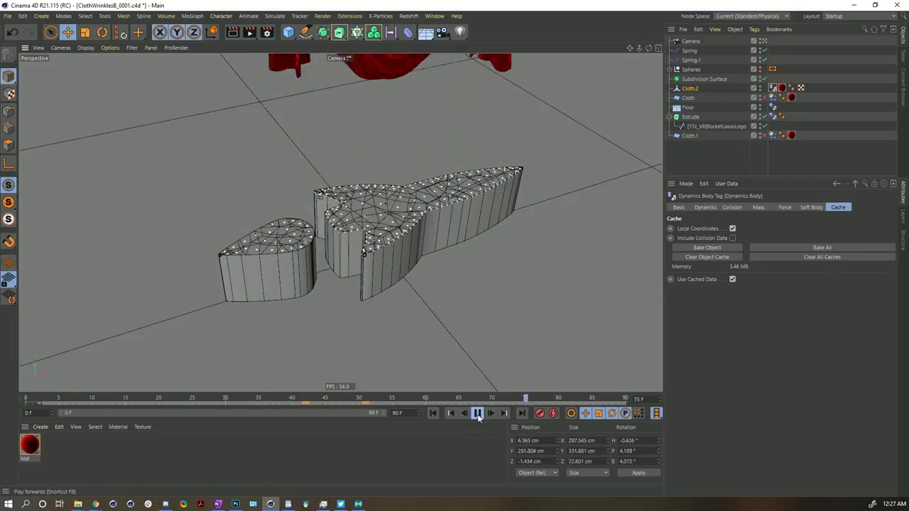
left_click(477, 414)
left_click(477, 413)
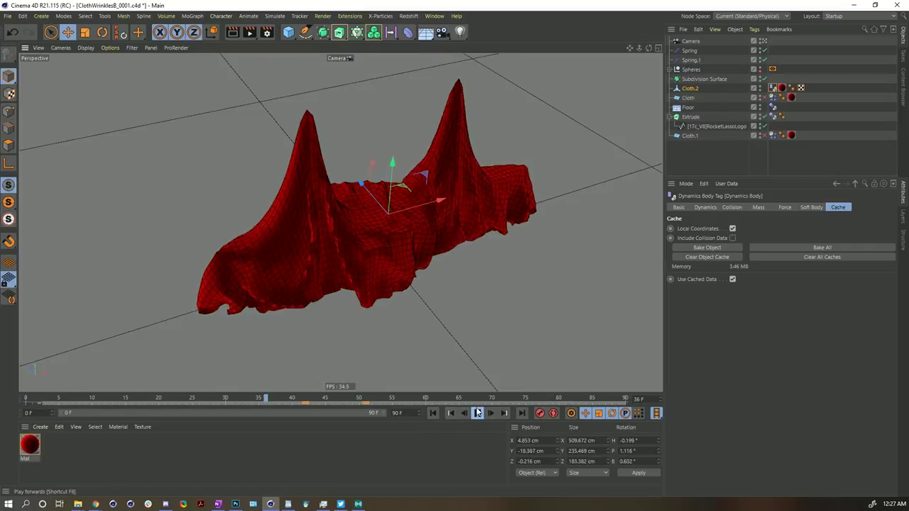
left_click(477, 413)
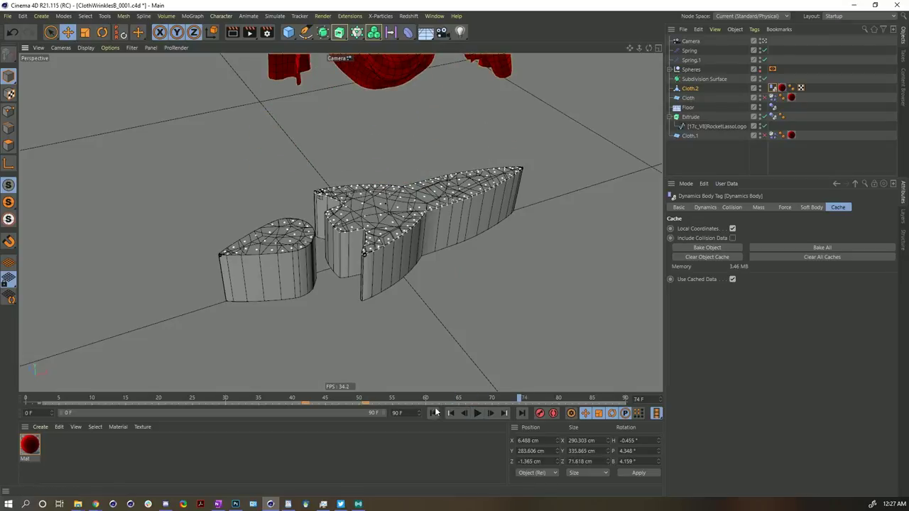
left_click(433, 412)
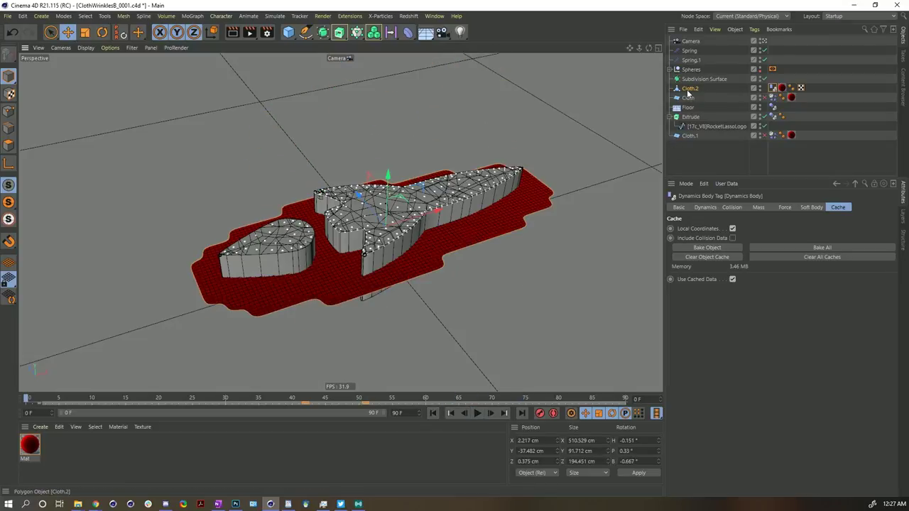
- Bake Cloth.2 as Alembic and deactivate the original by disabling its dynamics and hiding it
right_click(688, 93)
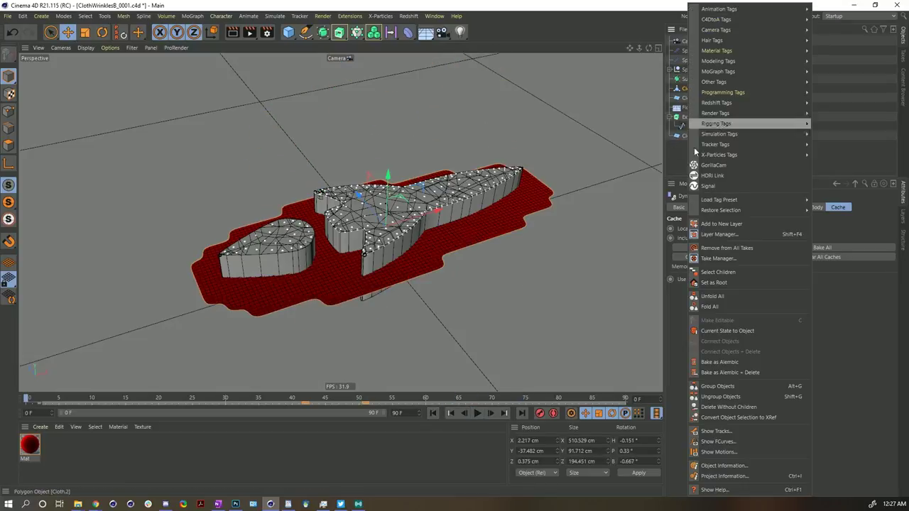
left_click(719, 362)
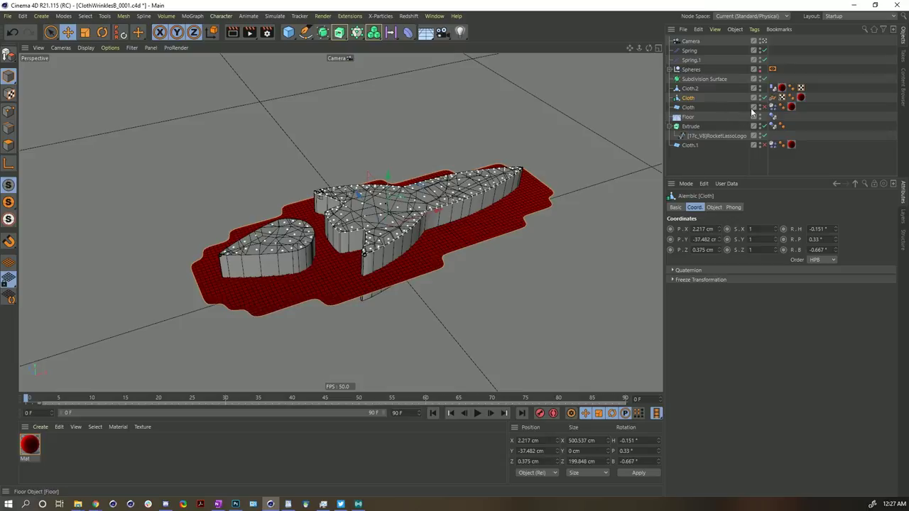
left_click(773, 89)
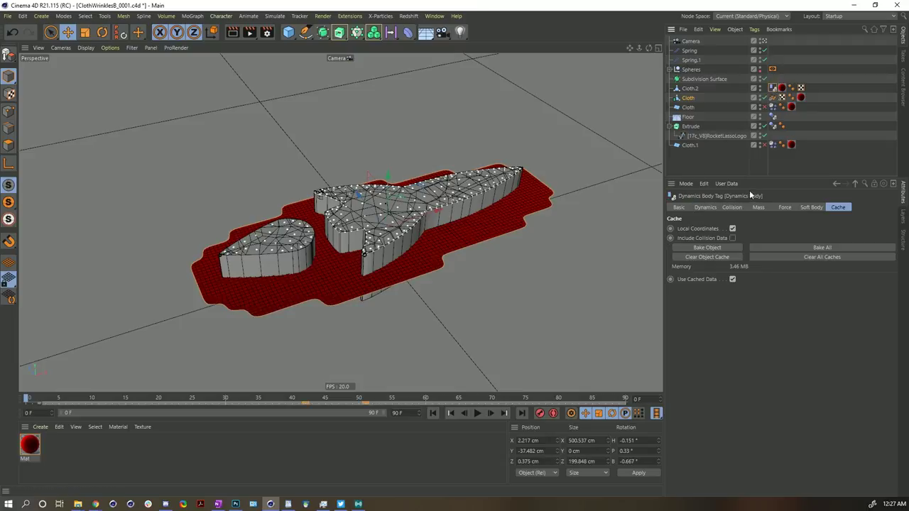
left_click(704, 207)
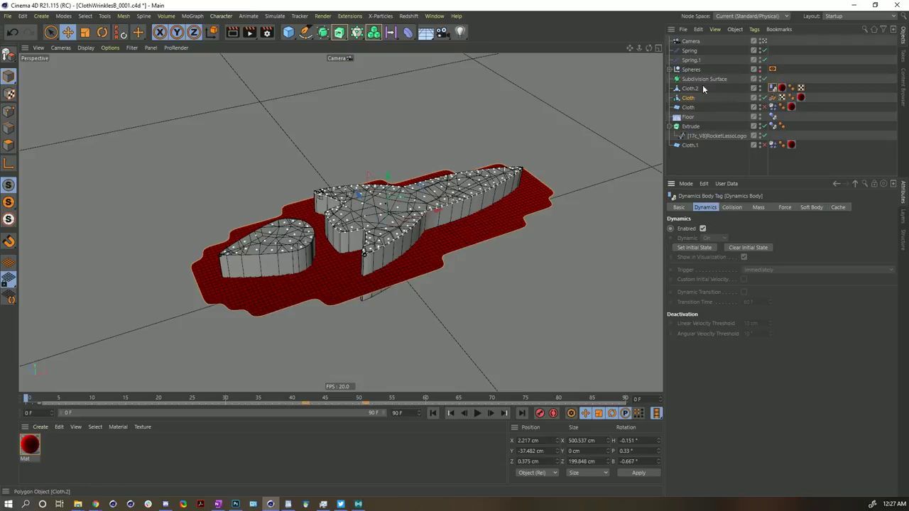
left_click(703, 229)
- Set the Alembic Cloth's animation offset to -1 F and test the playback from frame 0 to frame 58
left_click(695, 99)
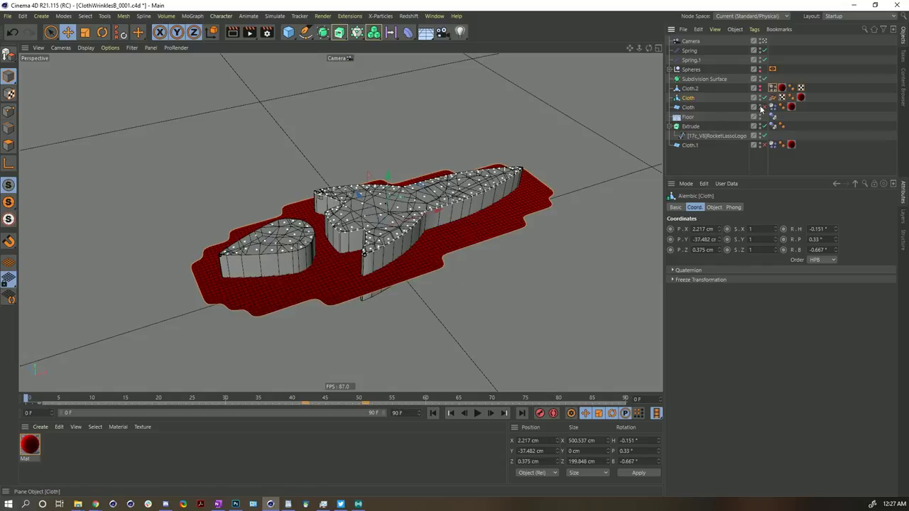
left_click(714, 207)
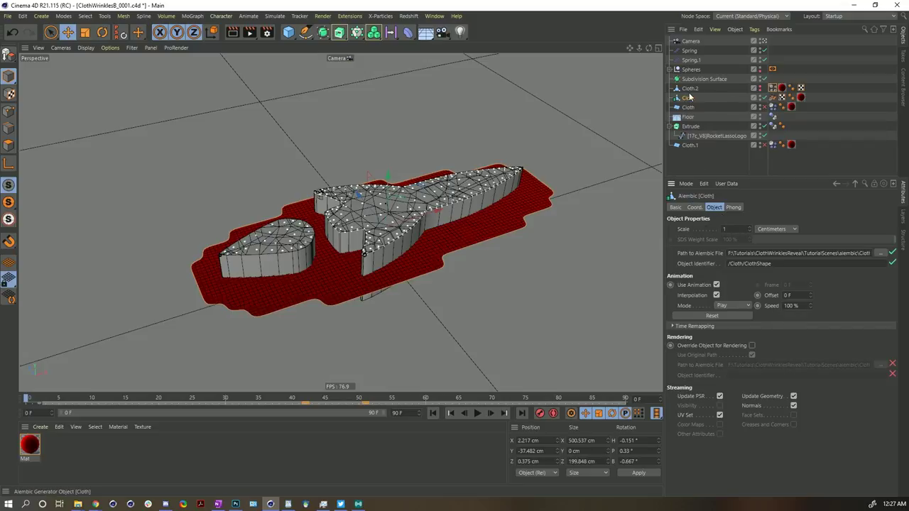
left_click(810, 301)
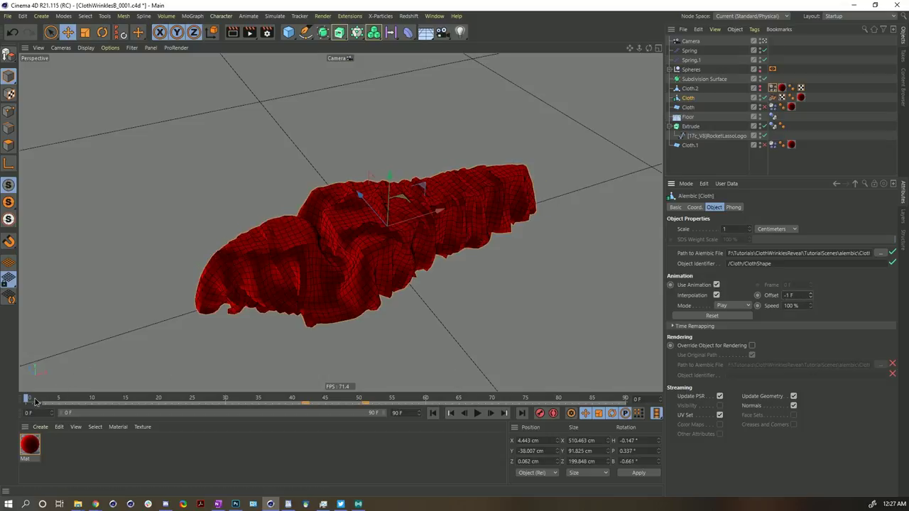
left_click_drag(35, 402, 22, 396)
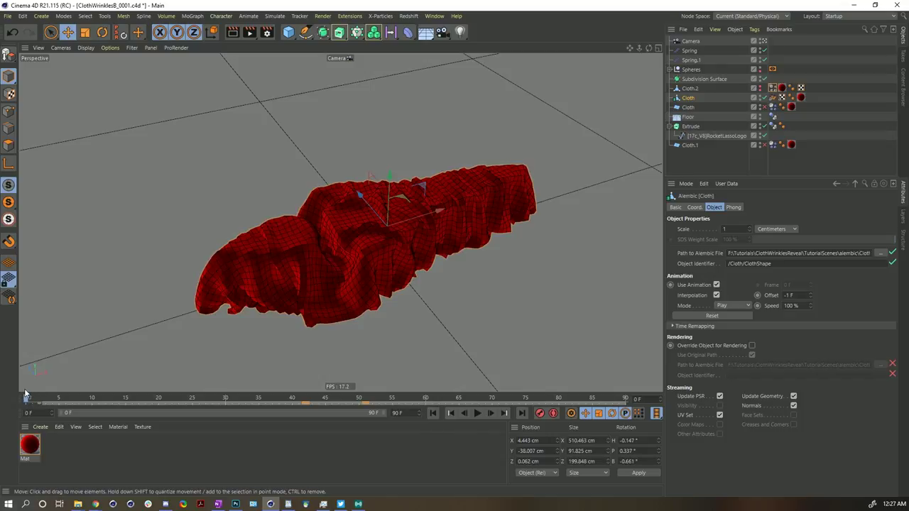
left_click(28, 391)
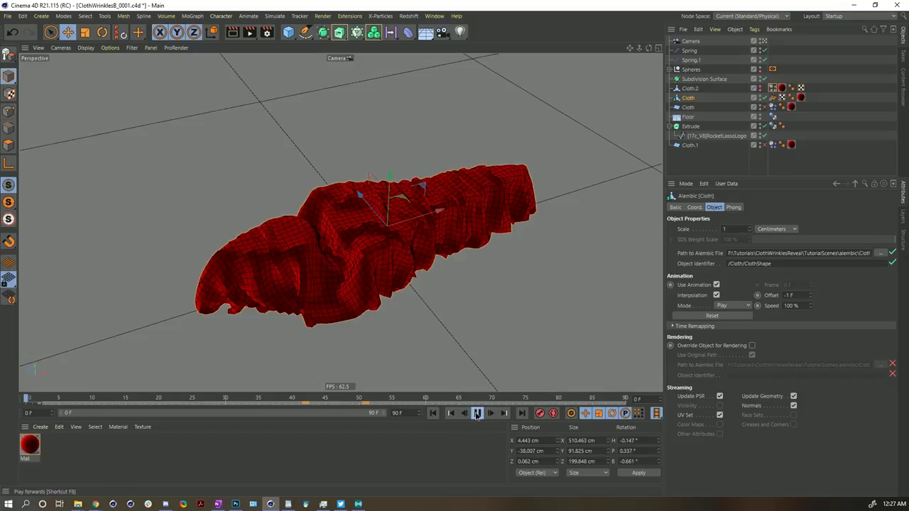
left_click(474, 414)
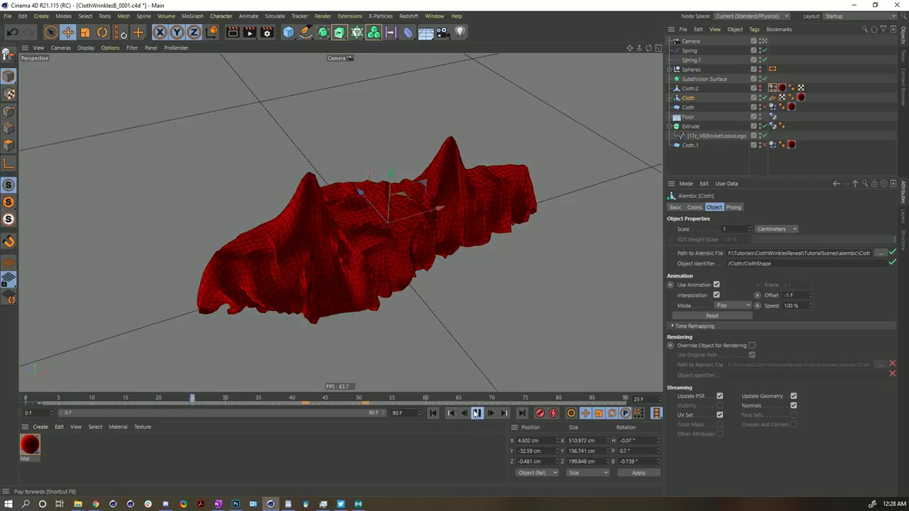
left_click(475, 413)
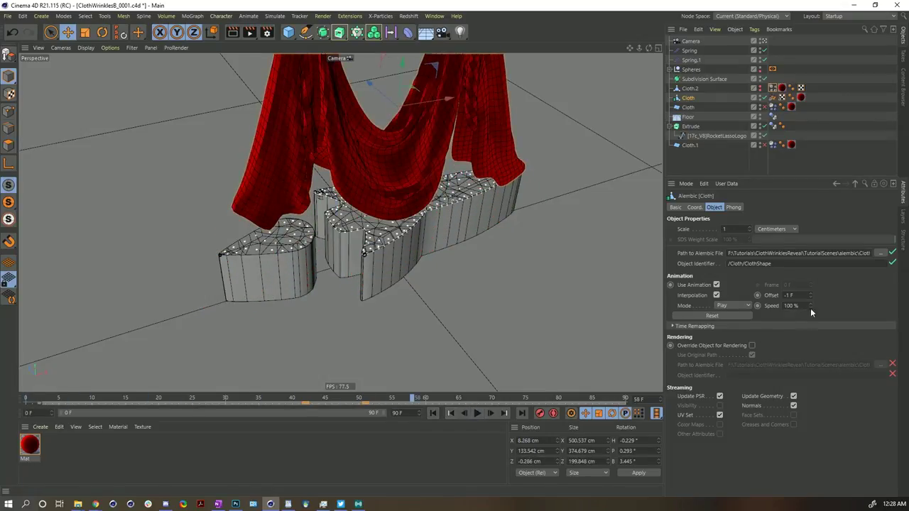
- Set the Alembic Cloth's speed to 200 % and test the playback from frame 0 to frame 68
key("Return")
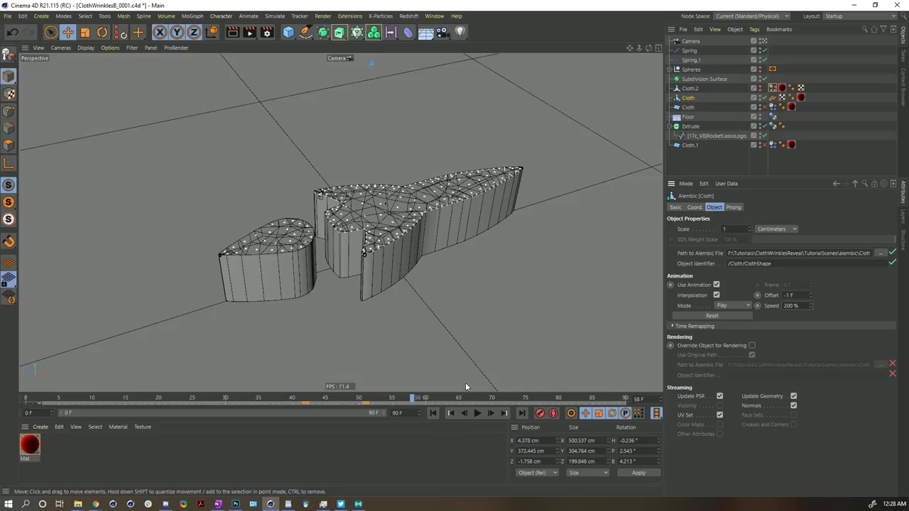
left_click(432, 413)
left_click(476, 413)
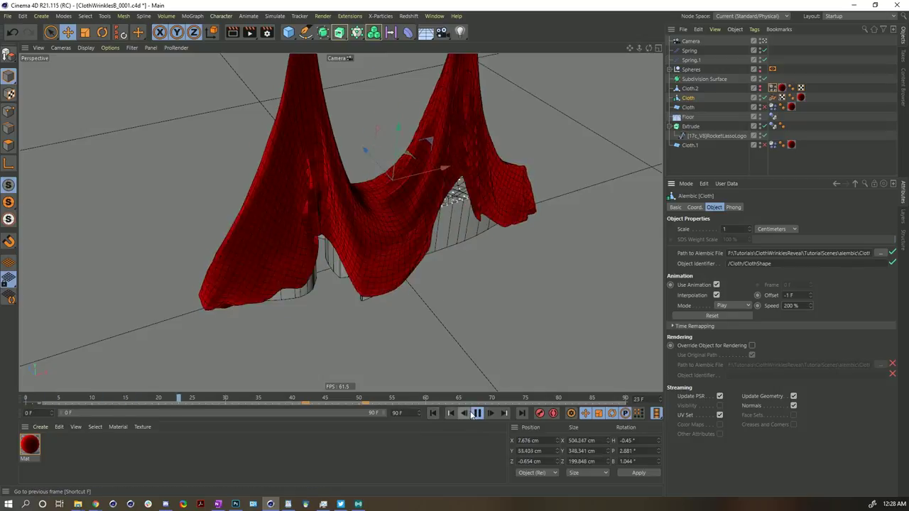
left_click(475, 413)
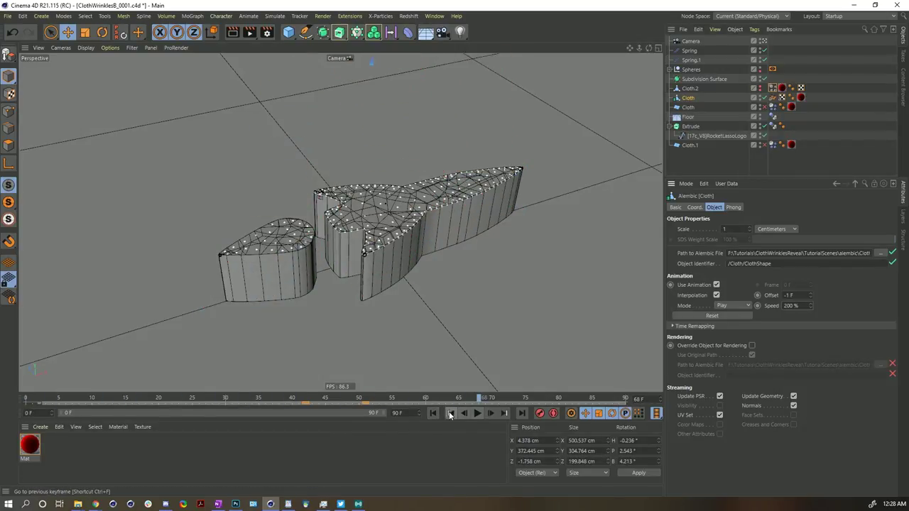
- Set the Alembic Cloth's speed to 300 %, test the playback and rewind to frame 0
left_click(432, 413)
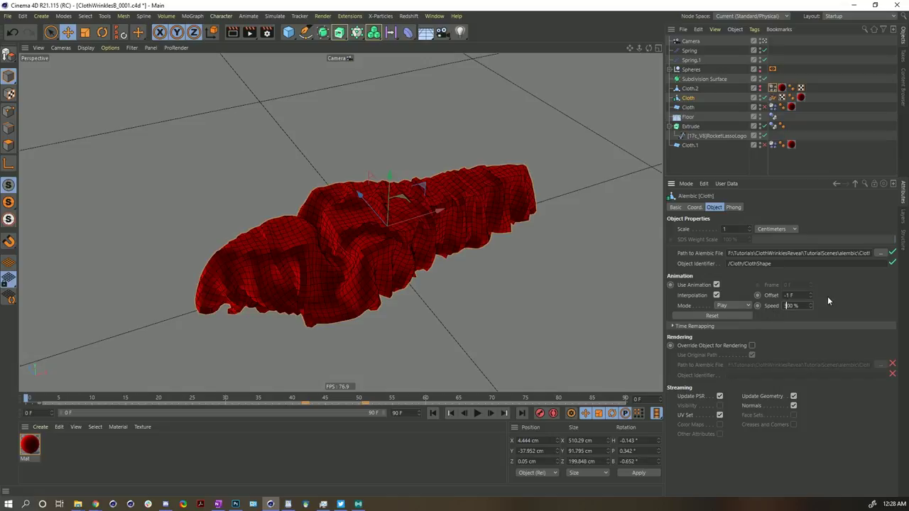
key("Return")
left_click(477, 413)
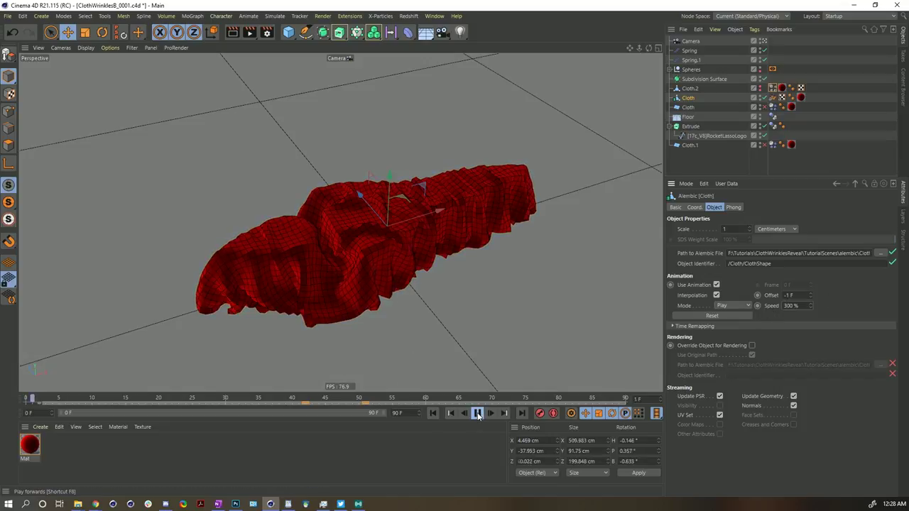
left_click(477, 413)
left_click(432, 414)
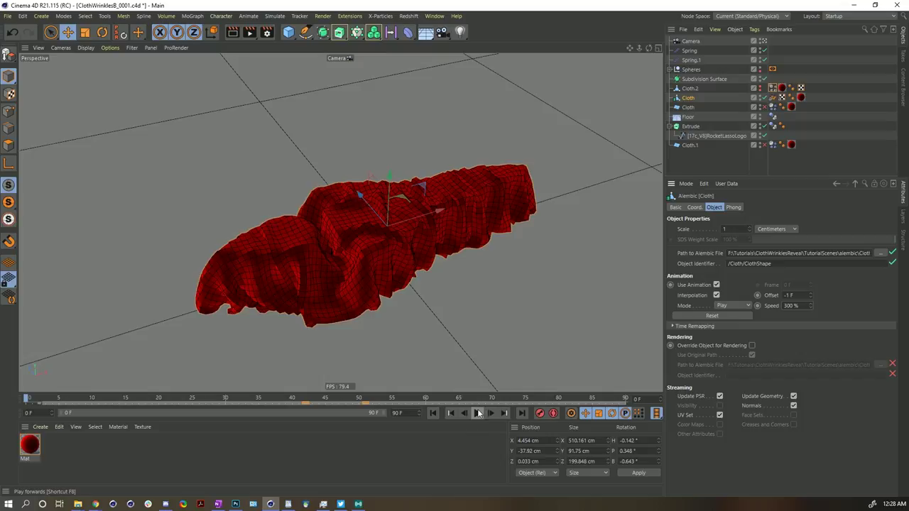
left_click(478, 413)
left_click(477, 413)
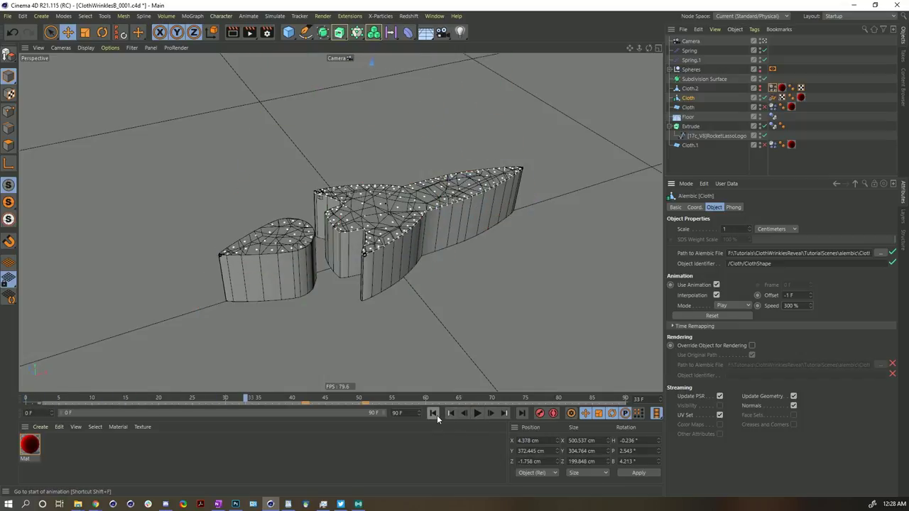
left_click(434, 413)
- Position the camera at frame 30 so it looks steeply down onto the whole rocket logo
left_click(694, 40)
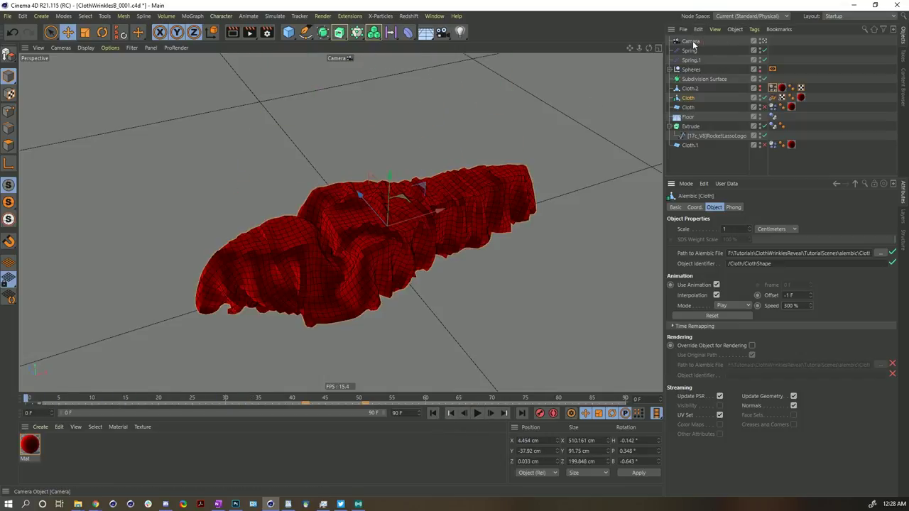
scroll(432, 198, "up", 5)
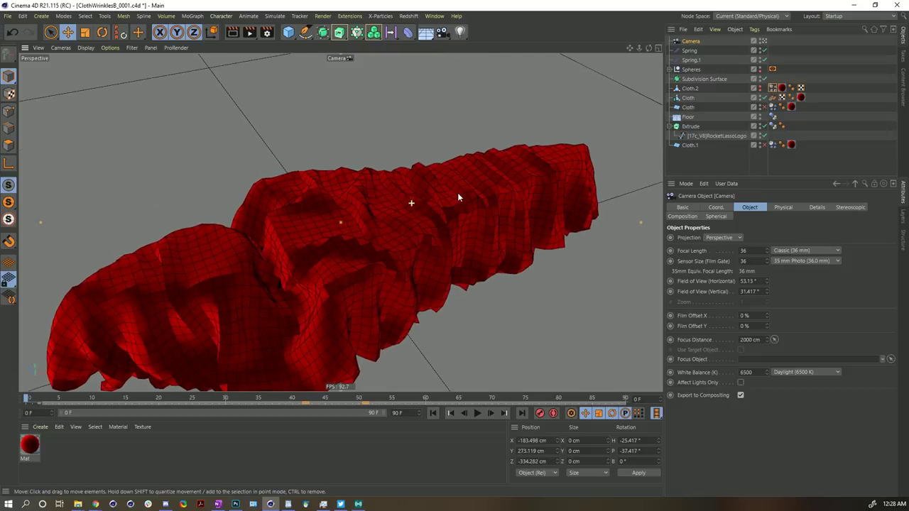
left_click_drag(300, 401, 226, 404)
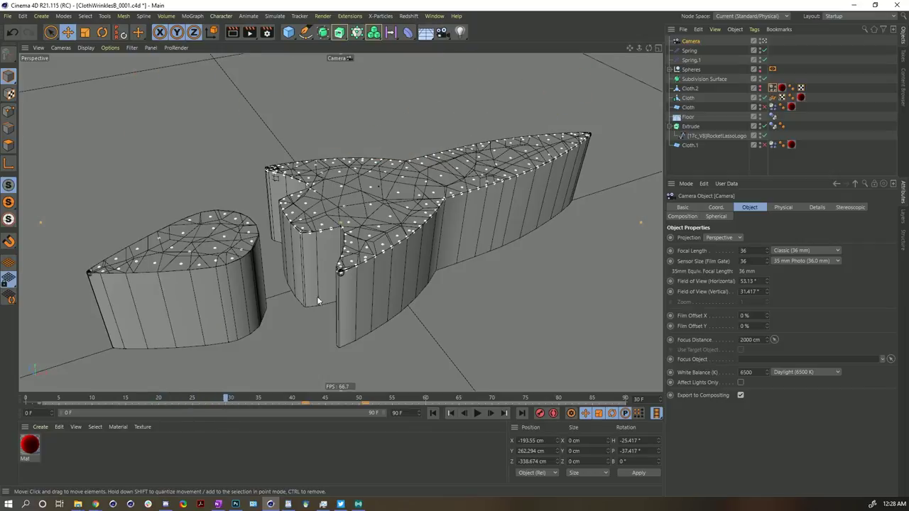
left_click_drag(392, 186, 426, 194, "alt")
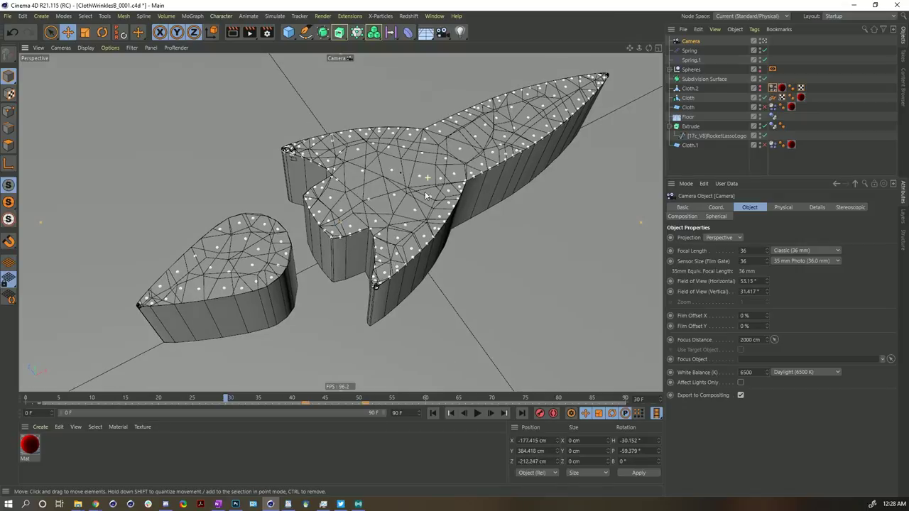
left_click(715, 207)
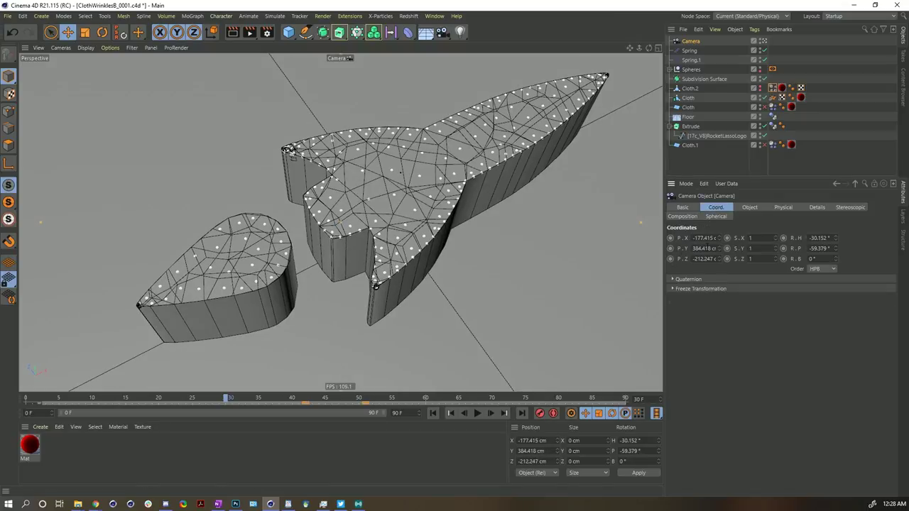
- Check the project's key interpolation settings and keyframe the camera's position and rotation at frame 30
key("ctrl+d")
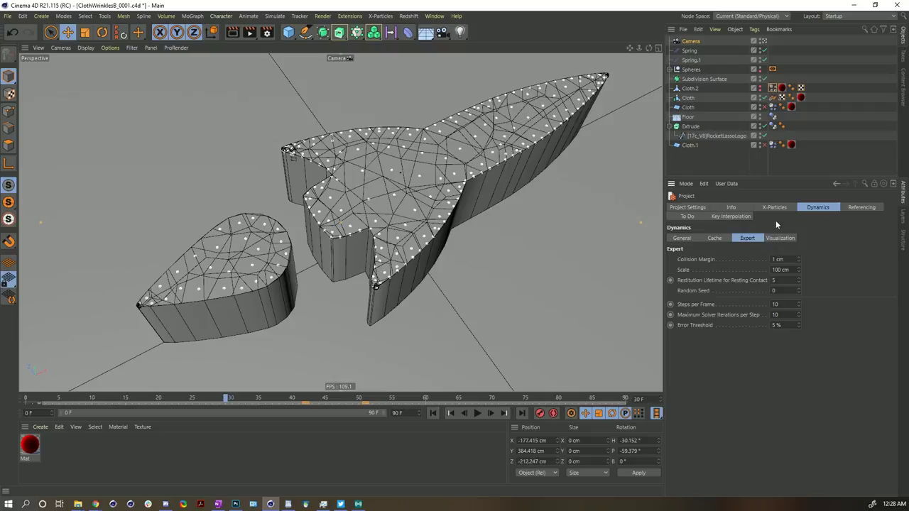
left_click(731, 216)
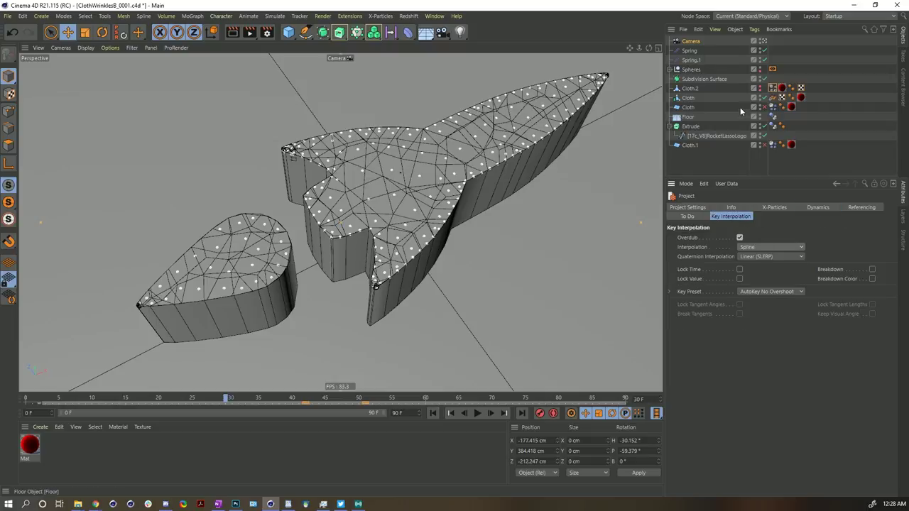
left_click(690, 41)
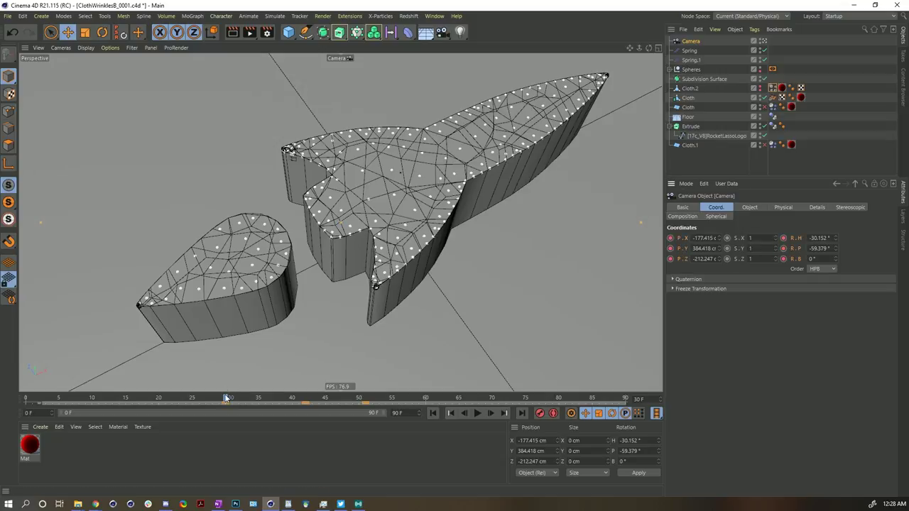
- At frame 0, move the camera to a low, close view of the draped cloth and keyframe its position and rotation
left_click(25, 399)
left_click_drag(419, 213, 416, 155, "alt")
mouse_move(405, 210)
left_mouse_down("alt")
mouse_move(396, 210)
mouse_move(398, 203)
left_mouse_up("alt")
middle_click_drag(398, 203, 399, 162, "alt")
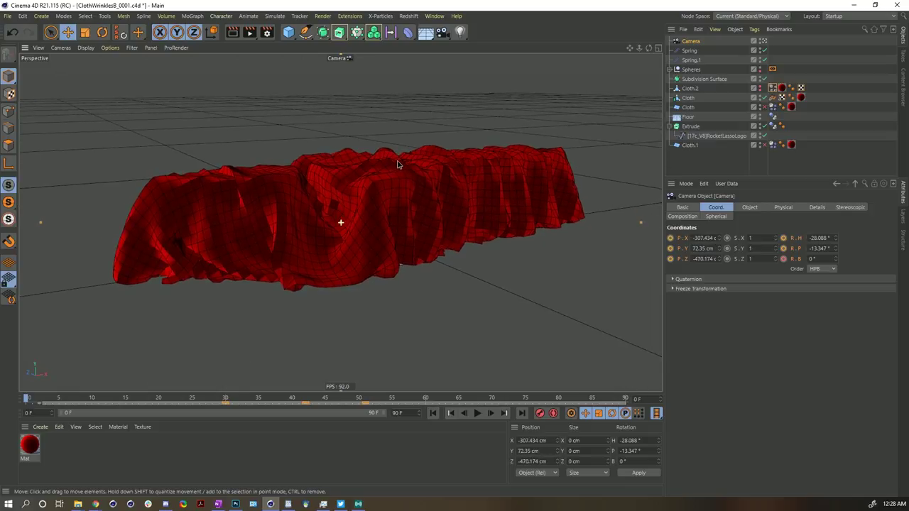
scroll(400, 162, "up", 3)
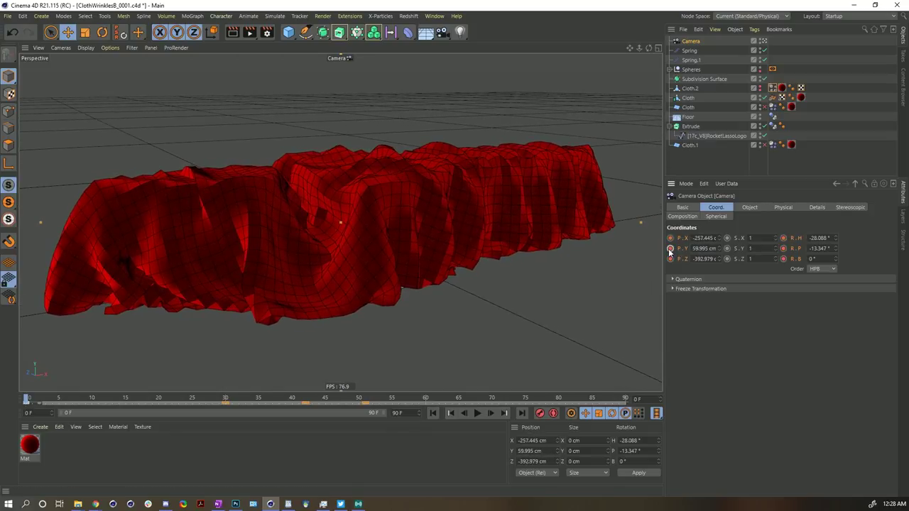
- Play the camera move together with the cloth lift from frame 0 to frame 42
left_click(477, 413)
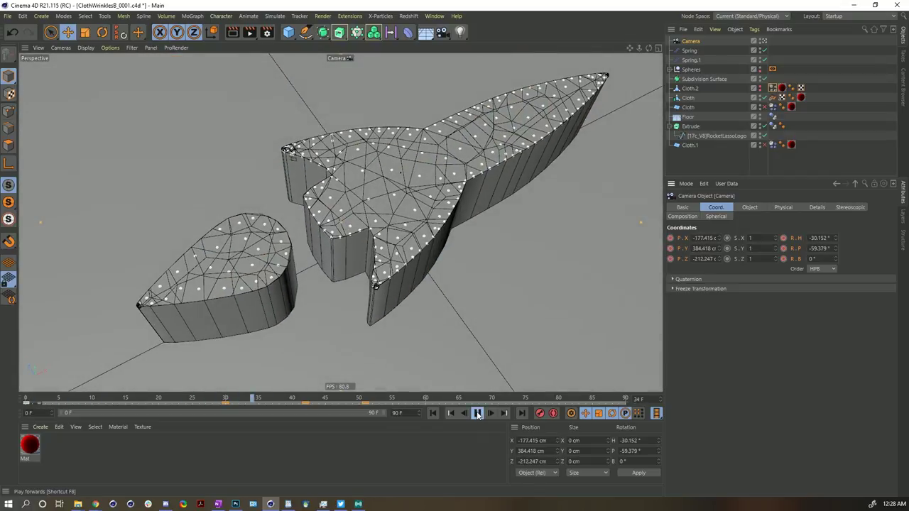
left_click(433, 413)
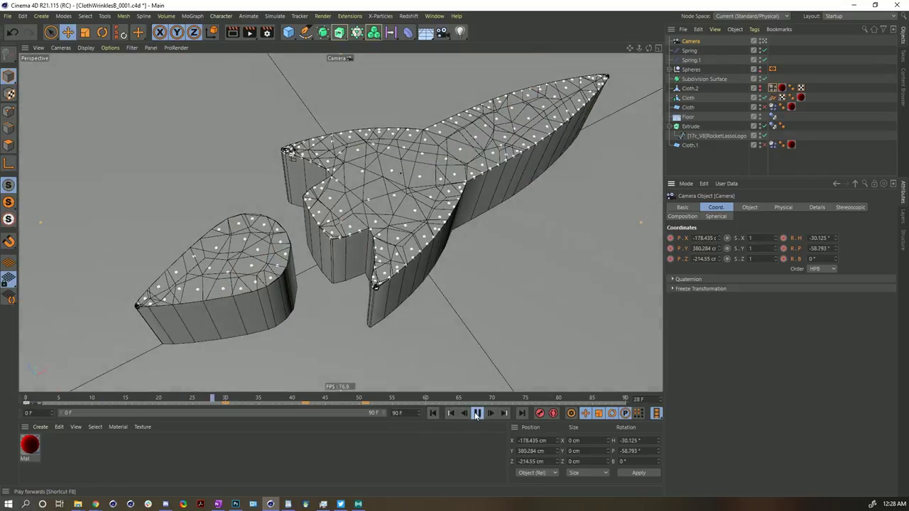
left_click(477, 413)
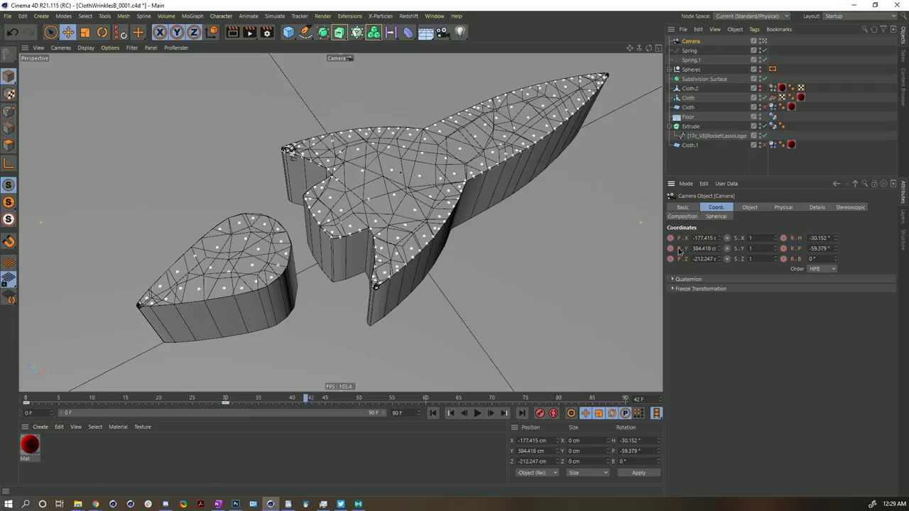
- Show the F-curves of the camera's position and rotation in a Timeline window over the viewport
right_click(793, 251)
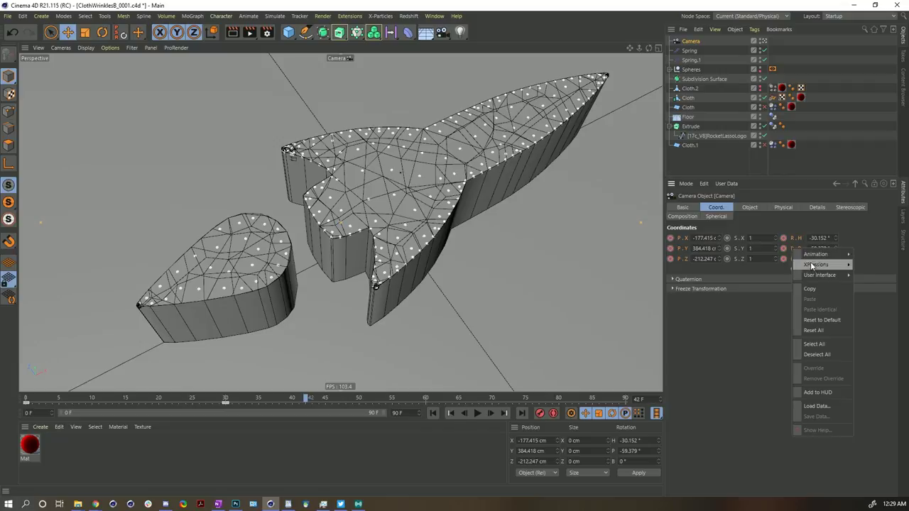
mouse_move(815, 257)
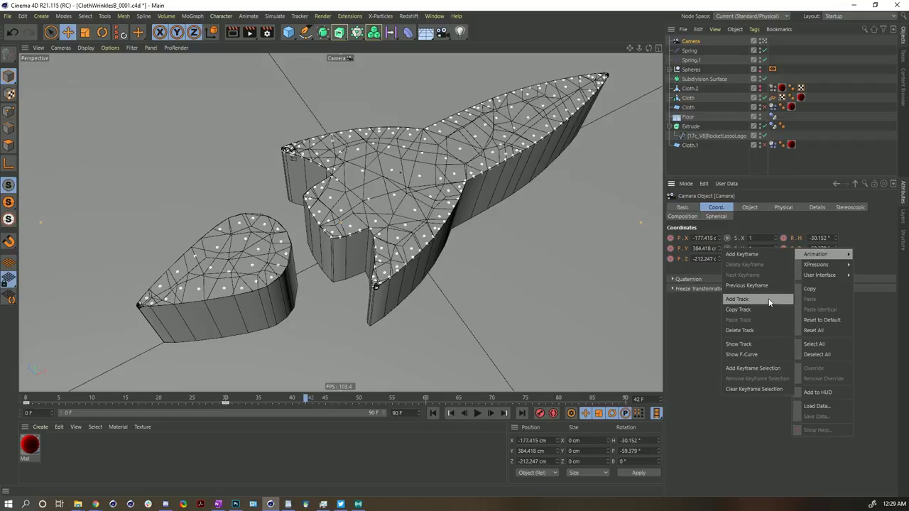
left_click(757, 354)
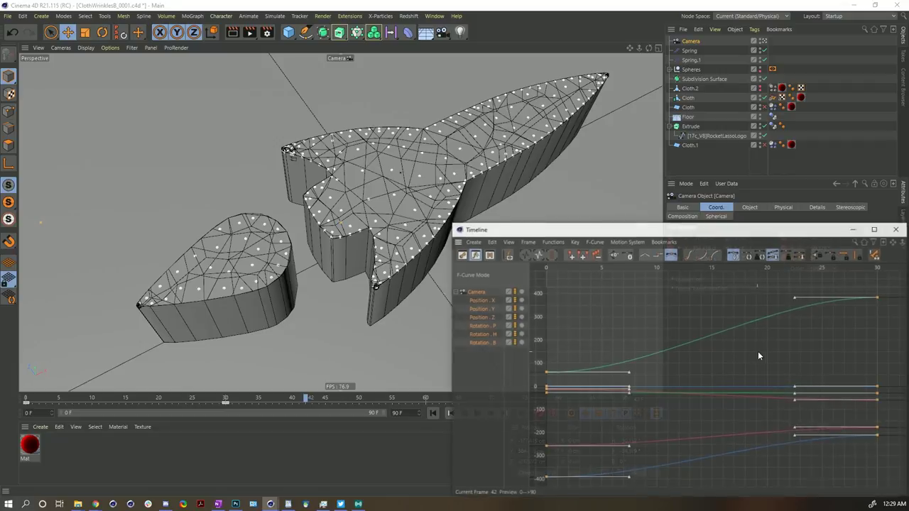
left_click_drag(806, 233, 572, 157)
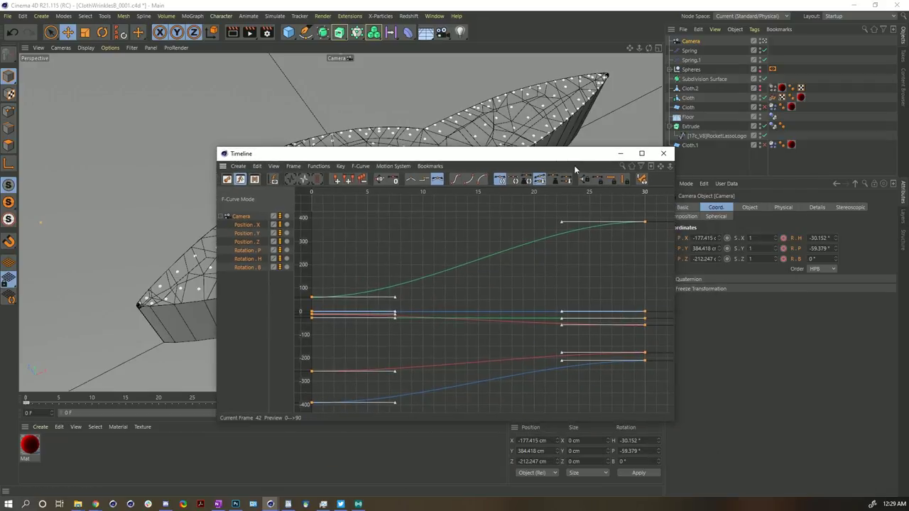
- Select all the camera's end keys and set their key time to 35 F
left_click_drag(625, 381, 675, 213)
left_click_drag(596, 158, 529, 157)
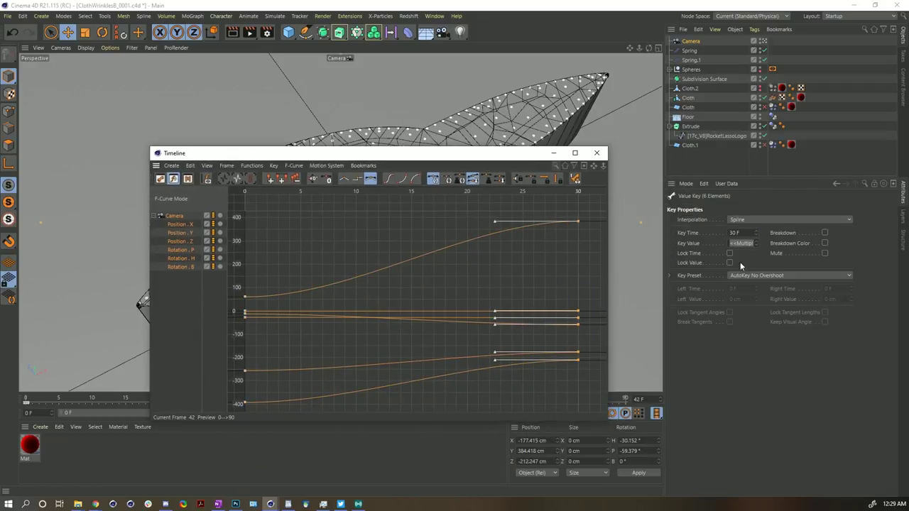
left_click(748, 232)
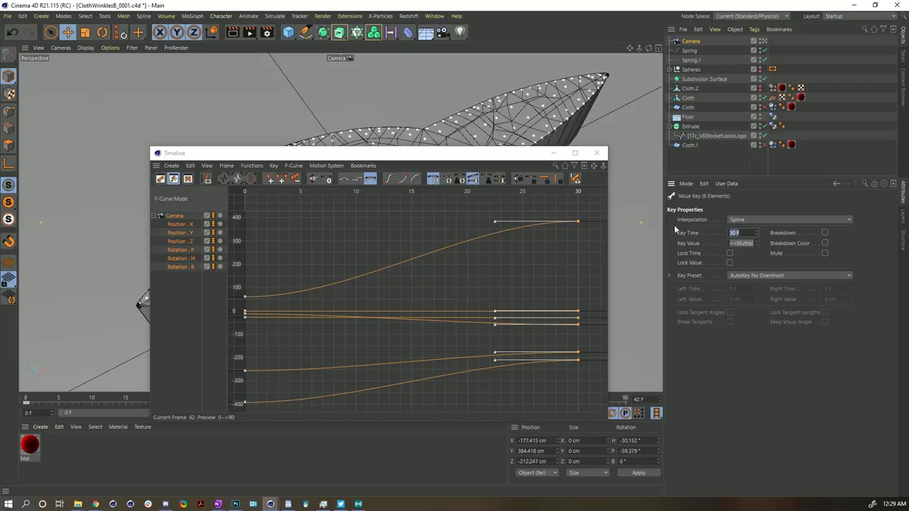
type("35")
key("Return")
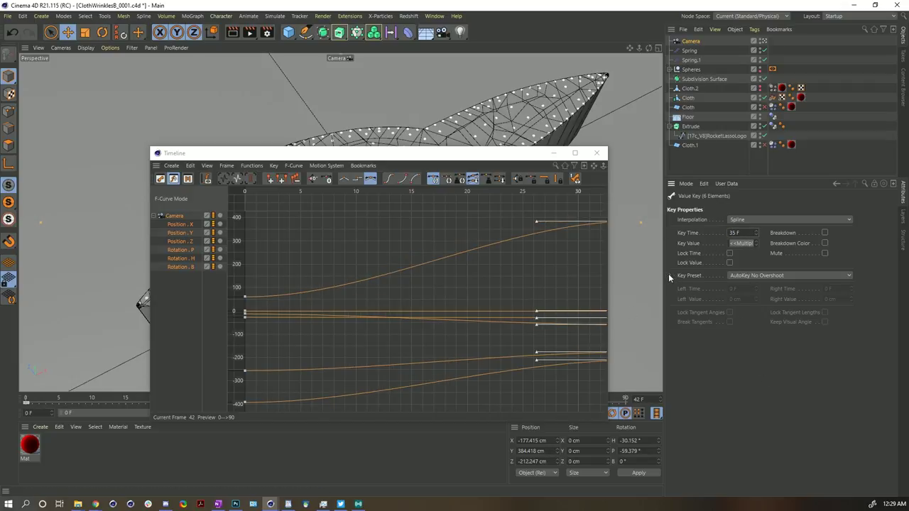
- Try to change the key preset of the camera's frame 35 keys to Custom
left_click(745, 275)
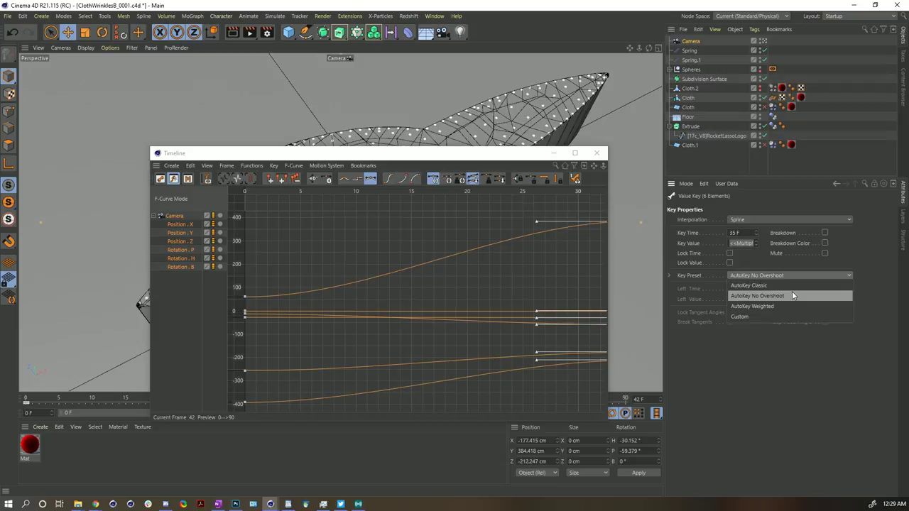
left_click(760, 322)
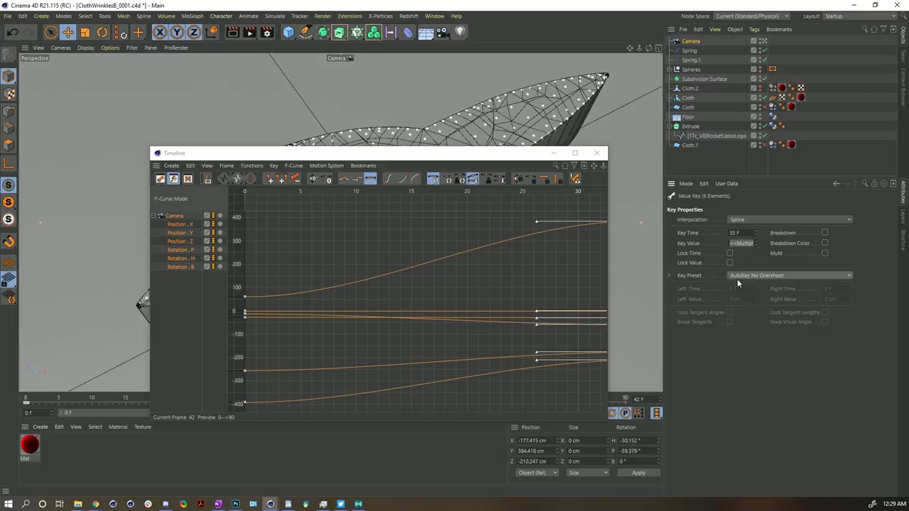
left_click(737, 282)
left_click(749, 313)
left_click(460, 275)
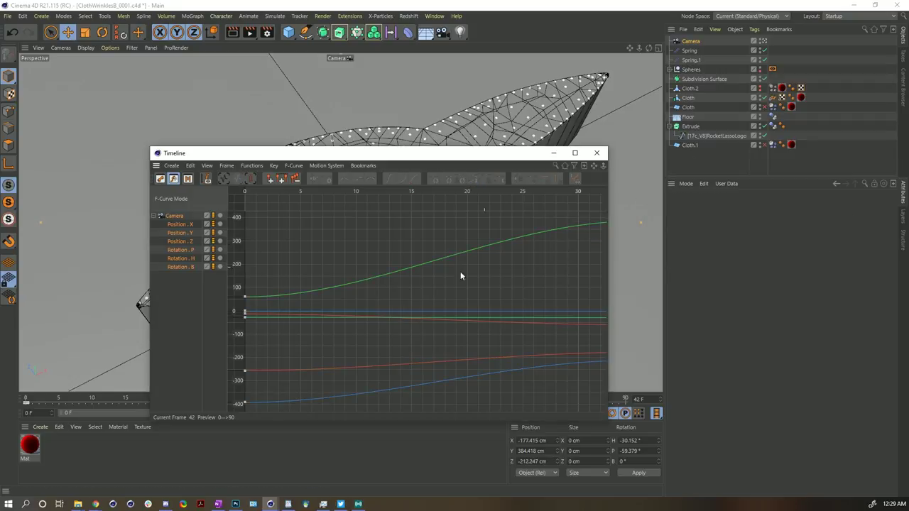
- Lengthen the incoming tangents of all the camera's frame 35 keys to about 14 F and close the Timeline
left_click(182, 223)
left_click(184, 241, "shift")
key("h")
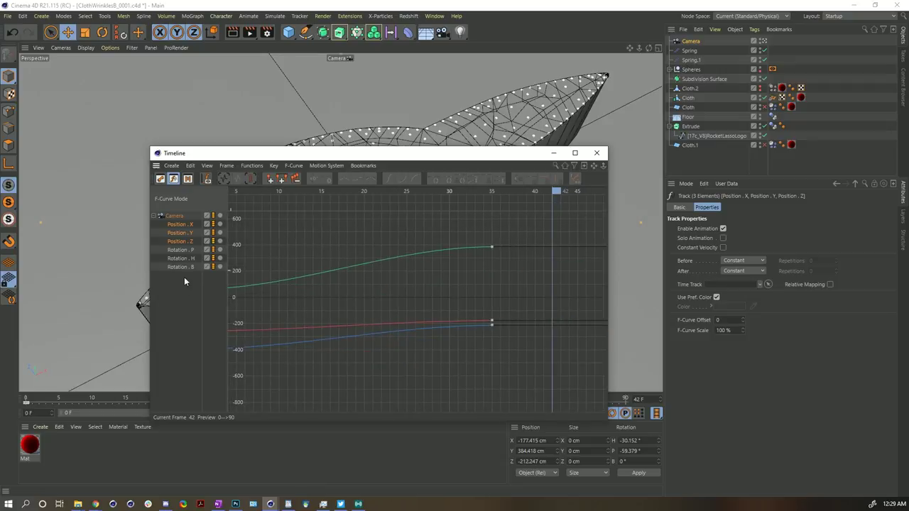
left_click(174, 215)
left_click_drag(523, 375, 455, 209)
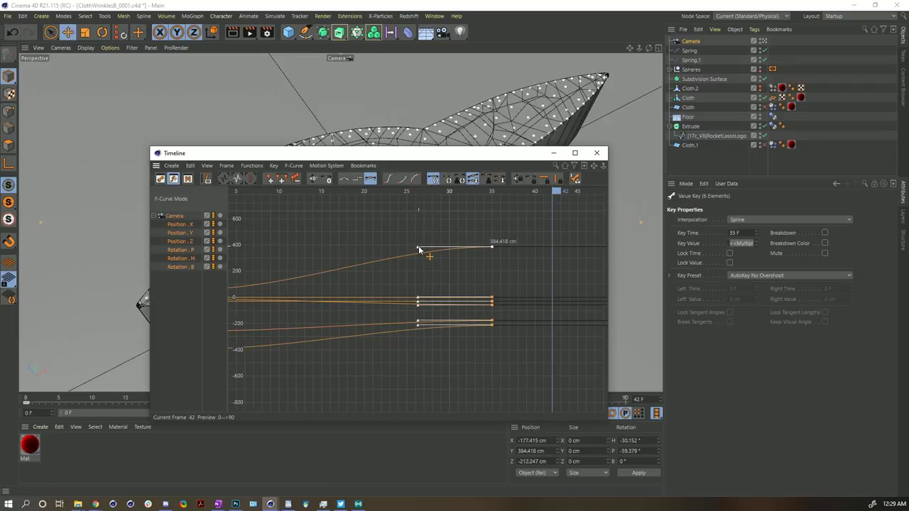
left_click_drag(419, 249, 372, 250)
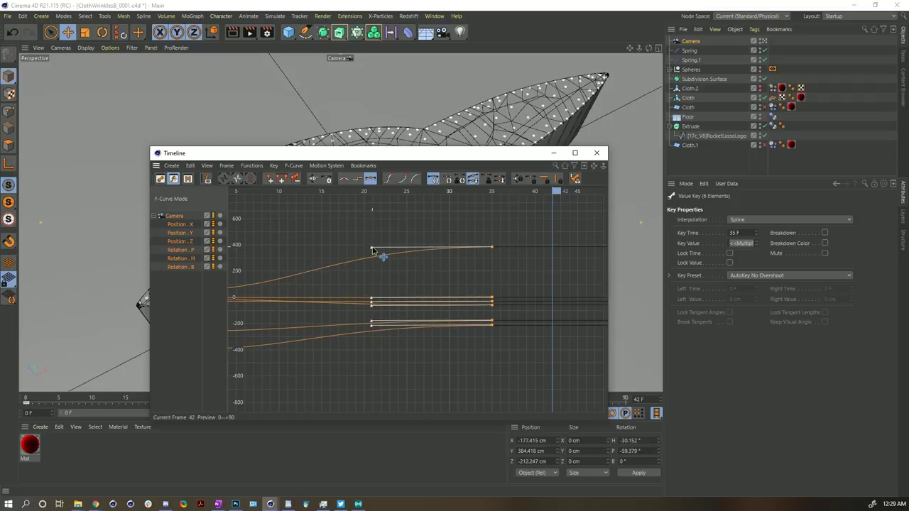
left_click(596, 153)
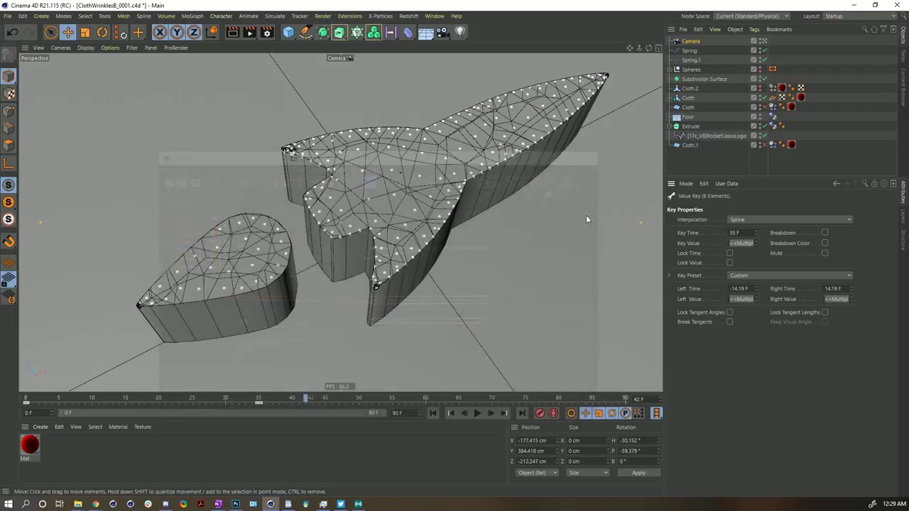
- Play the retimed camera move and cloth reveal twice from frame 0
left_click(454, 413)
left_click(477, 413)
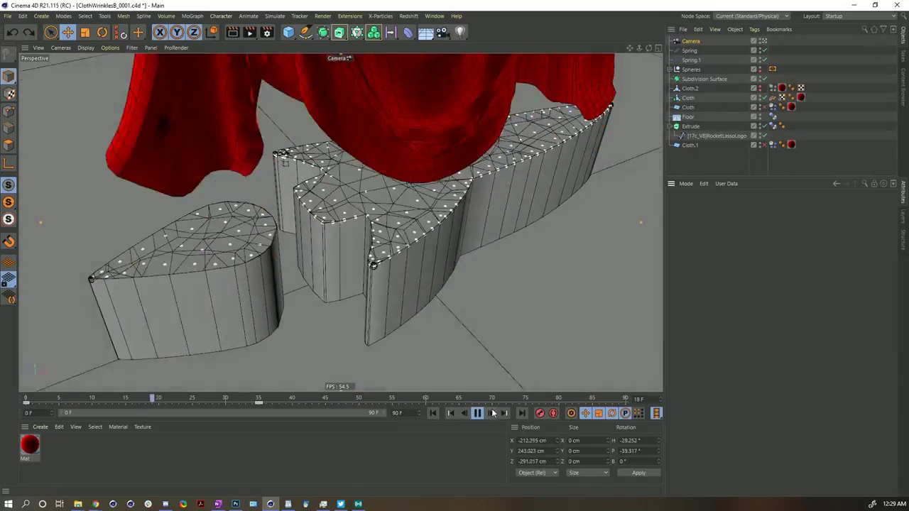
left_click(478, 413)
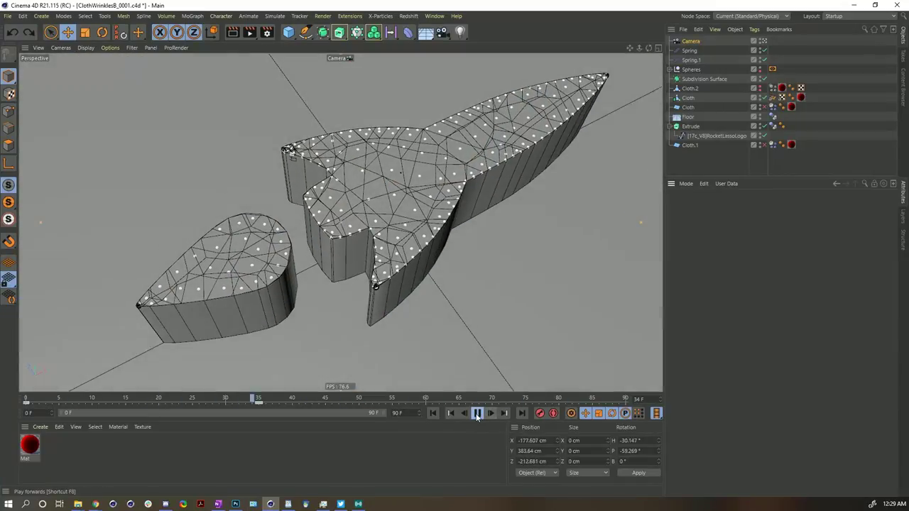
left_click(432, 413)
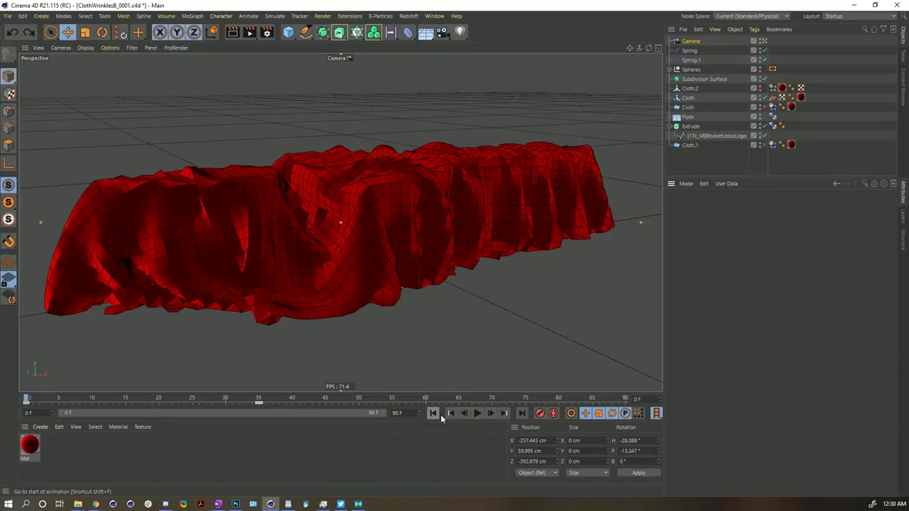
left_click(478, 413)
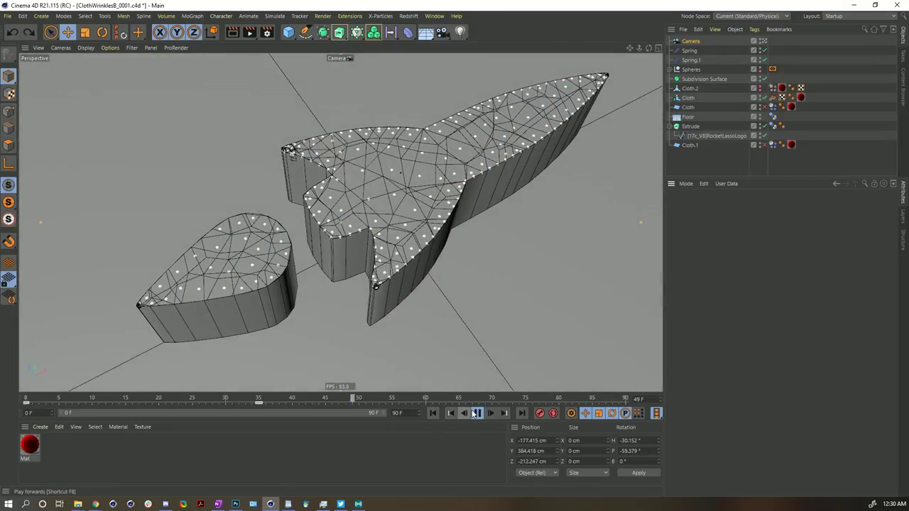
- Replay the retimed camera move and cloth reveal several times from frame 0 to judge the timing
left_click(475, 413)
left_click(433, 414)
left_click(477, 413)
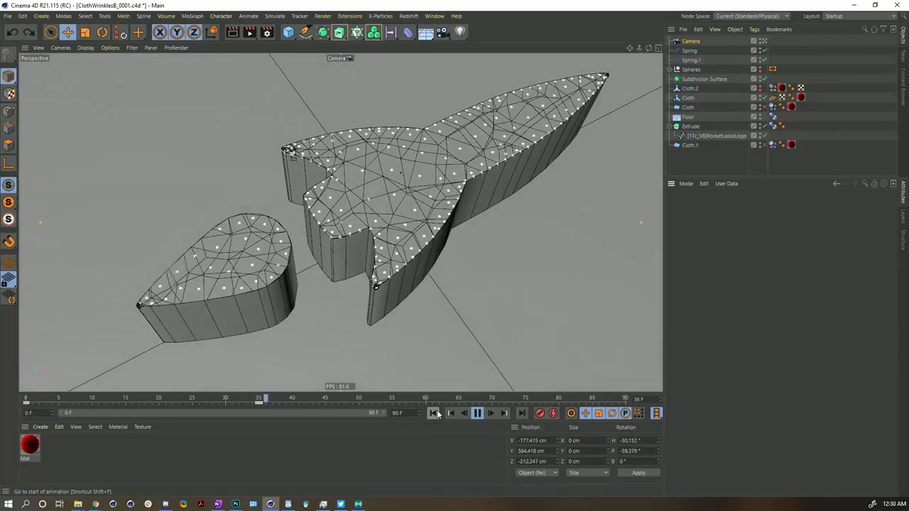
left_click(433, 413)
left_click(433, 413)
left_click(434, 414)
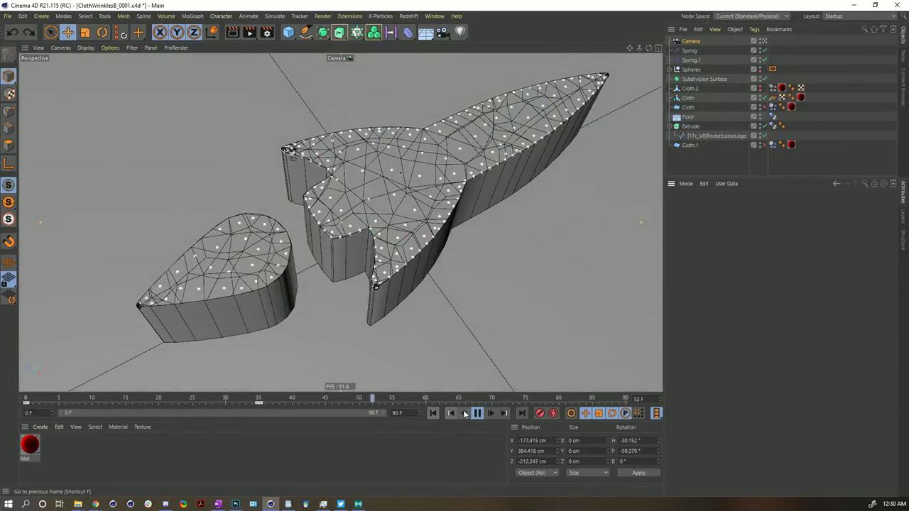
left_click(434, 414)
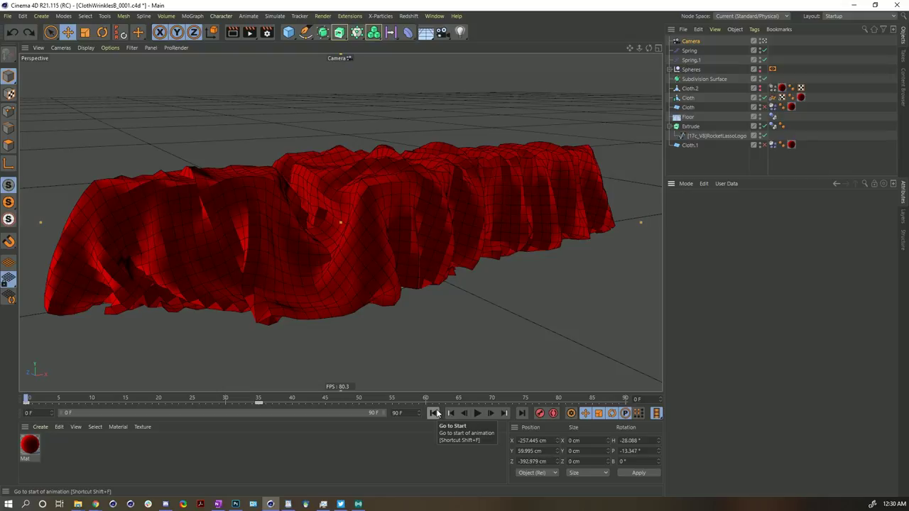
left_click(434, 413)
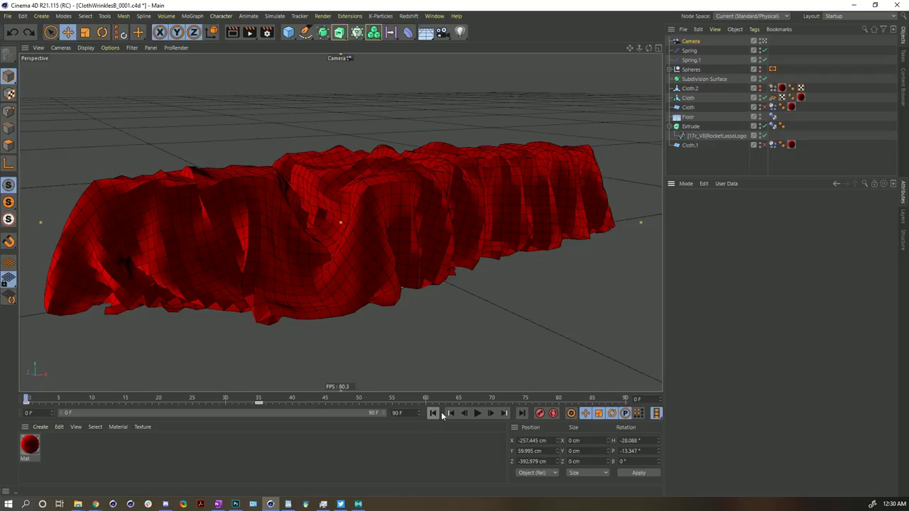
left_click(475, 413)
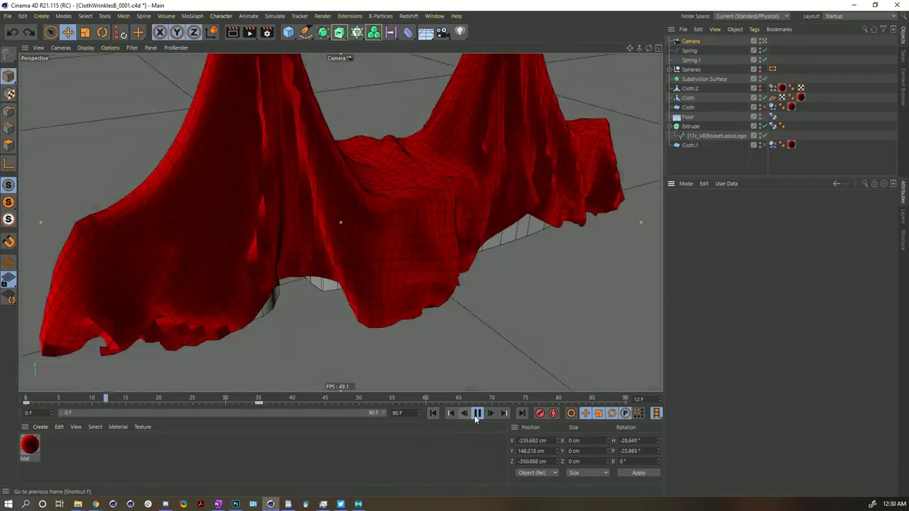
left_click(476, 414)
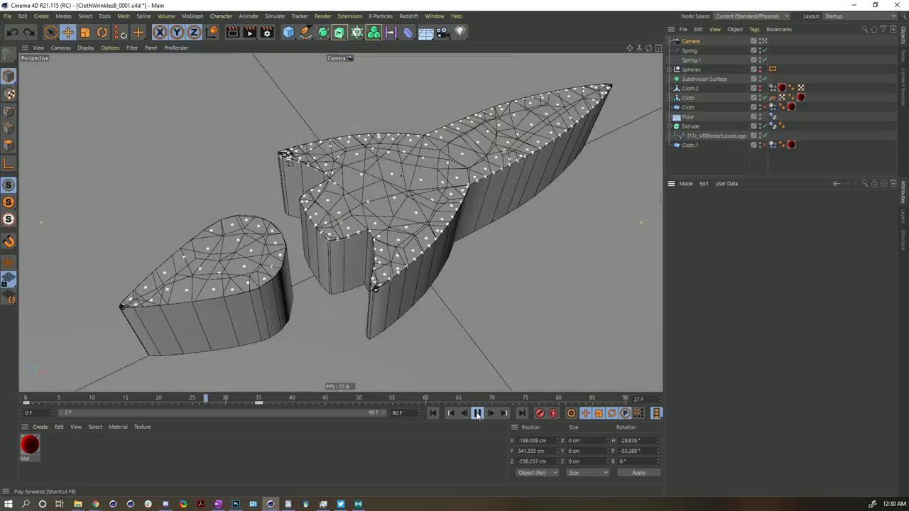
left_click(434, 413)
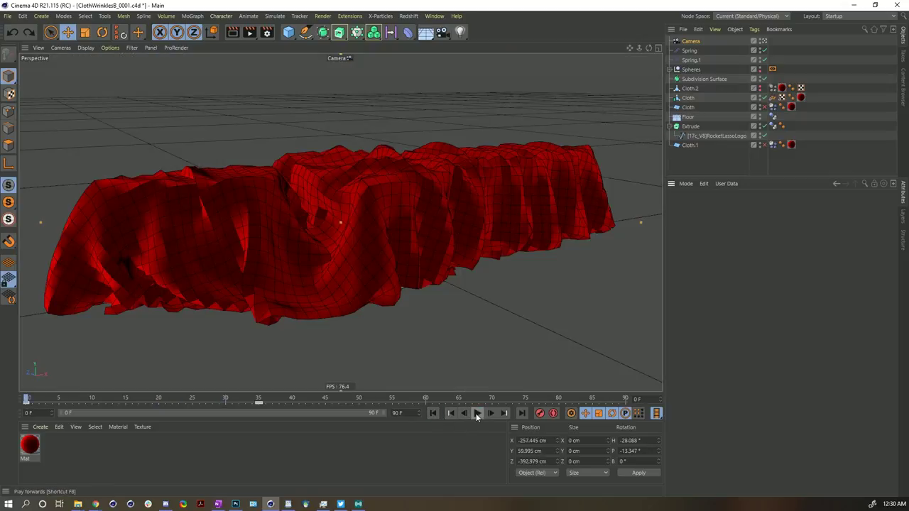
left_click(476, 413)
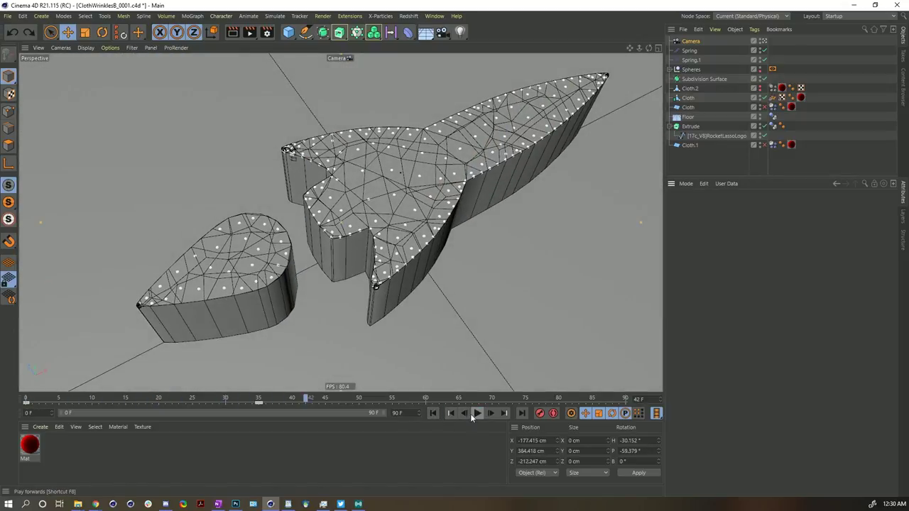
left_click(476, 414)
left_click(433, 413)
left_click(477, 413)
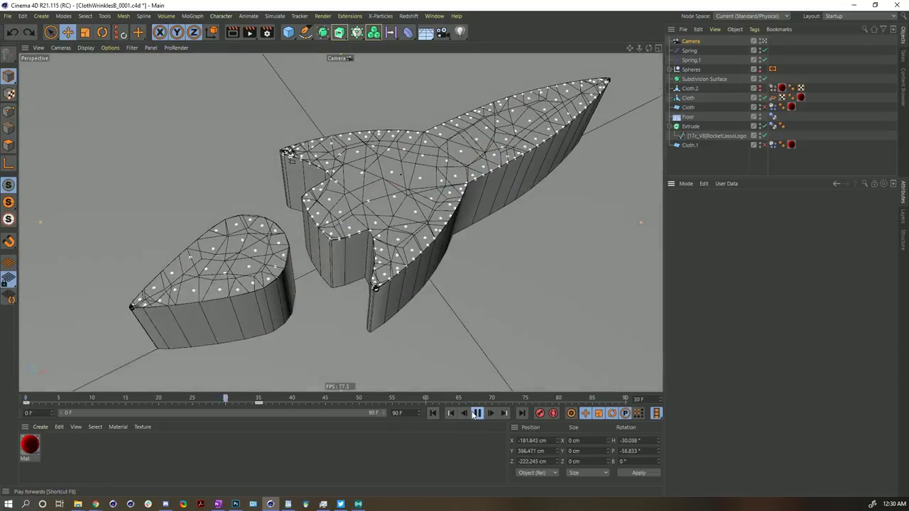
left_click(475, 413)
left_click(433, 413)
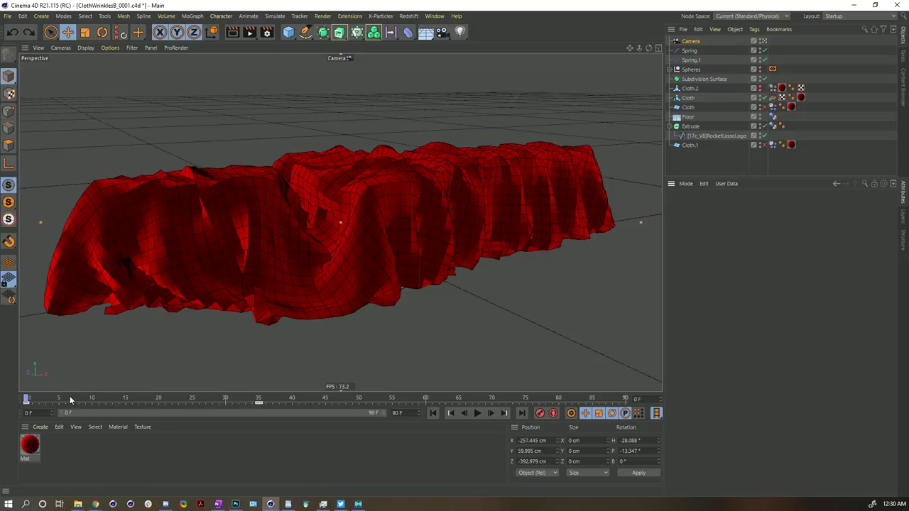
- Scrub the reveal to frame 26, return to frame 0, and play it up to about frame 10
left_click_drag(70, 395, 199, 399)
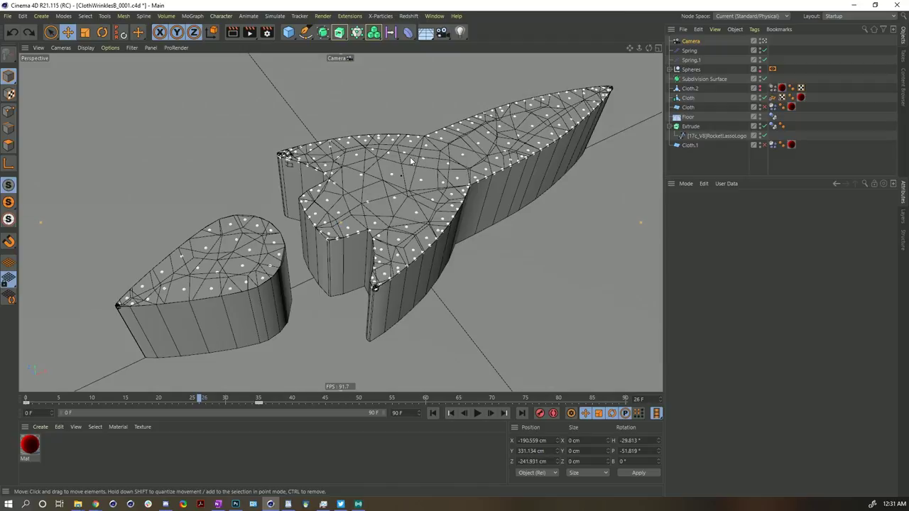
left_click(433, 414)
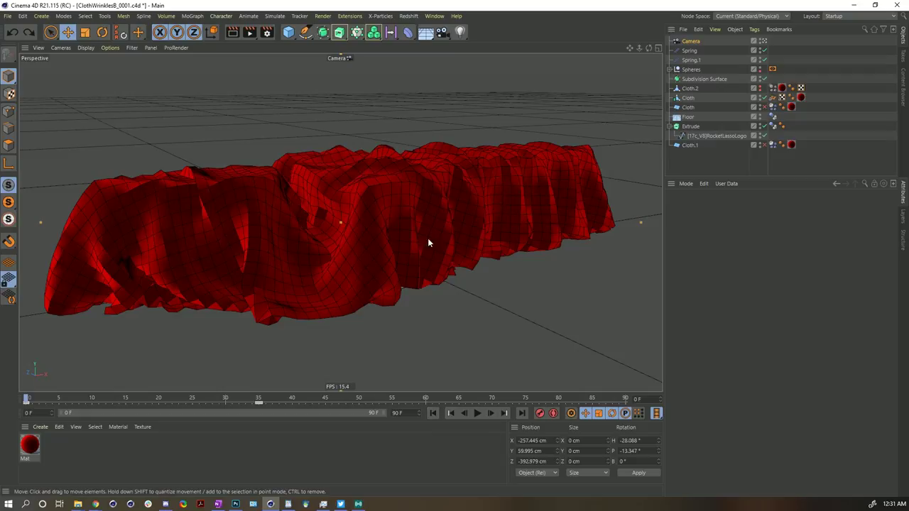
left_click(478, 413)
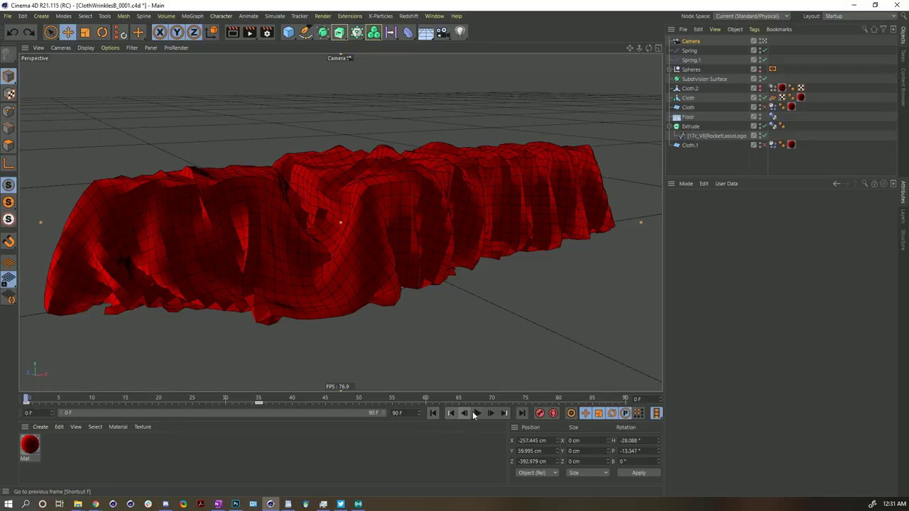
left_click(477, 413)
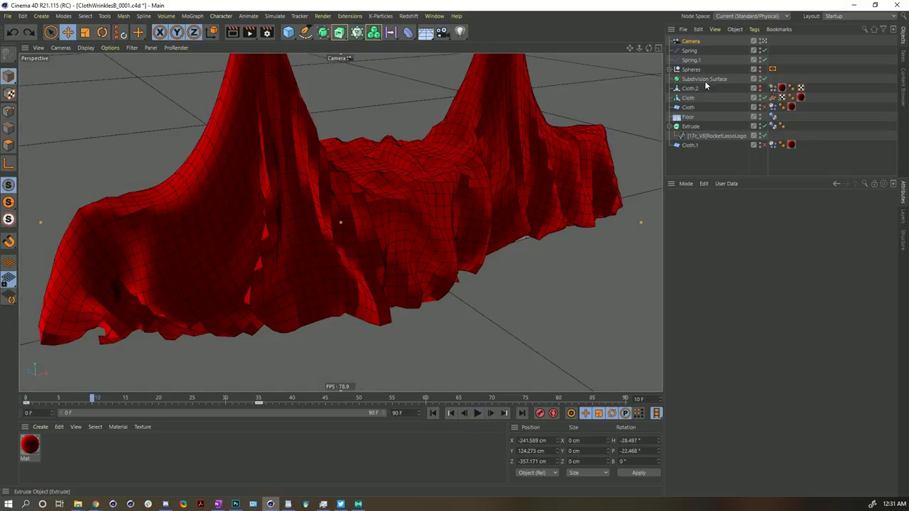
- Place the Alembic Cloth under the Subdivision Surface and play the smoothed reveal from frame 0
left_click_drag(690, 97, 696, 80)
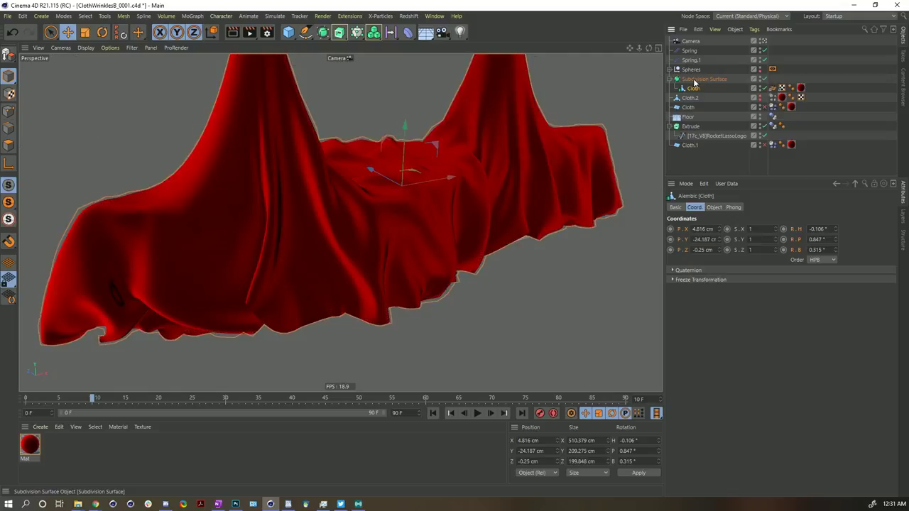
left_click(433, 413)
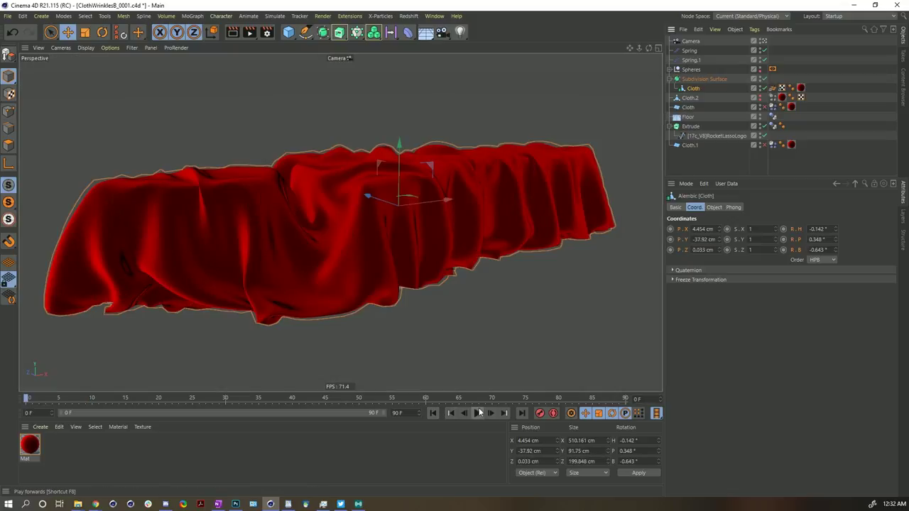
left_click(477, 413)
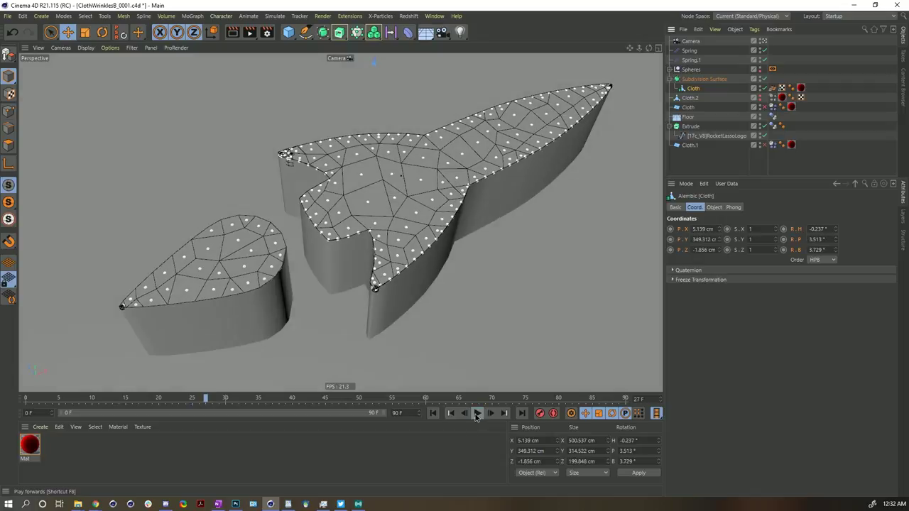
key("F8")
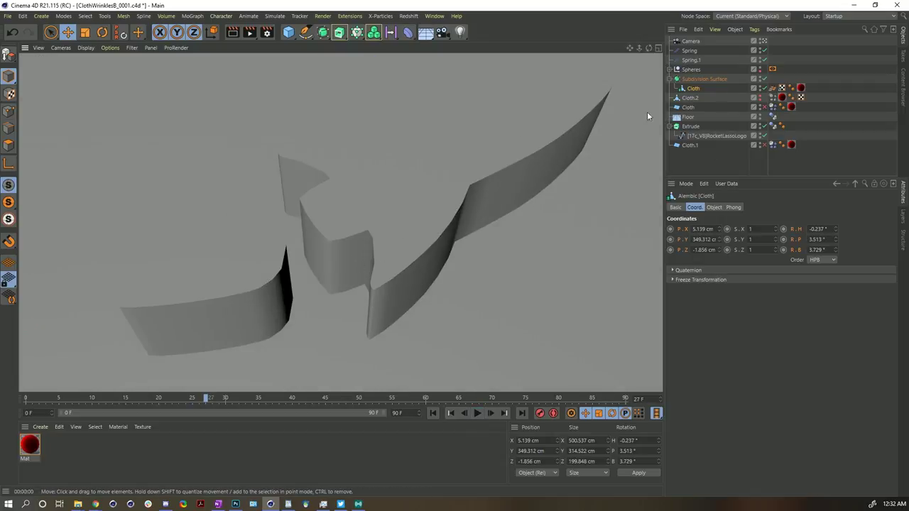
- Copy the Extrude with its logo spline into the Spheres null, and rename that null Collisions
left_click(693, 127)
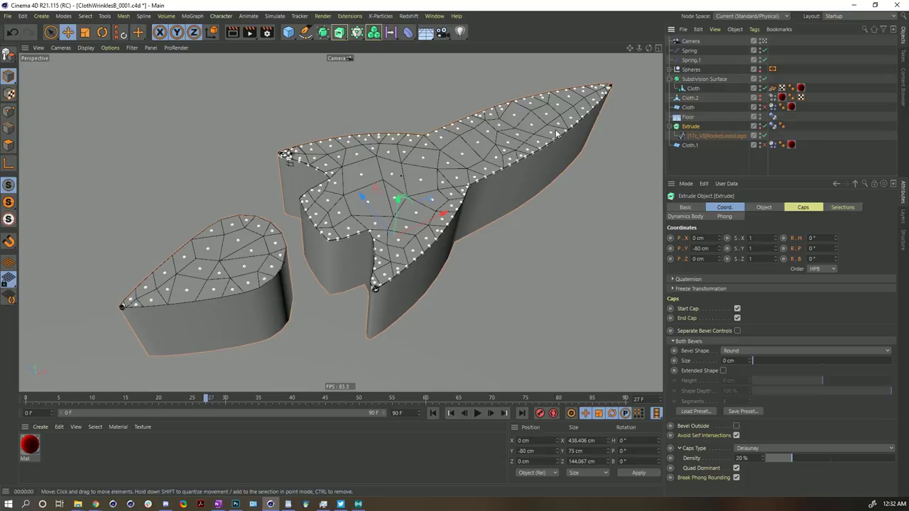
left_click(759, 67)
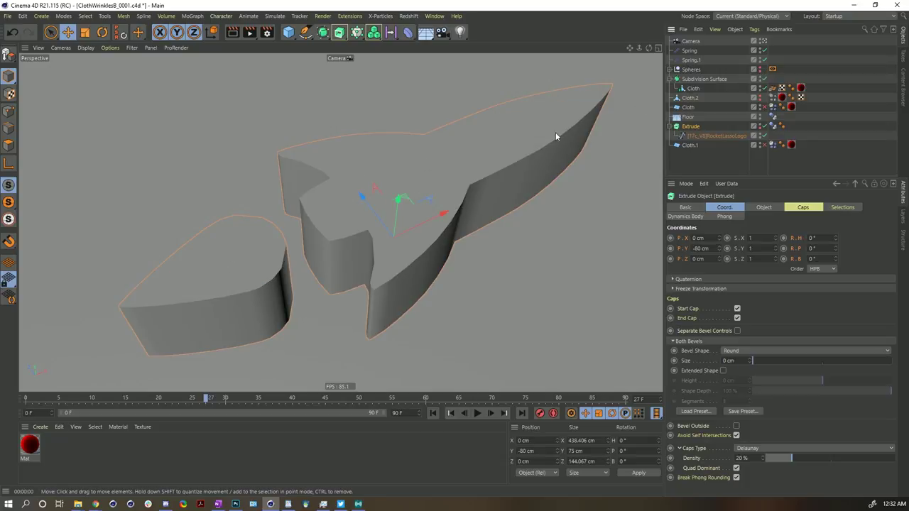
left_click_drag(685, 126, 693, 70)
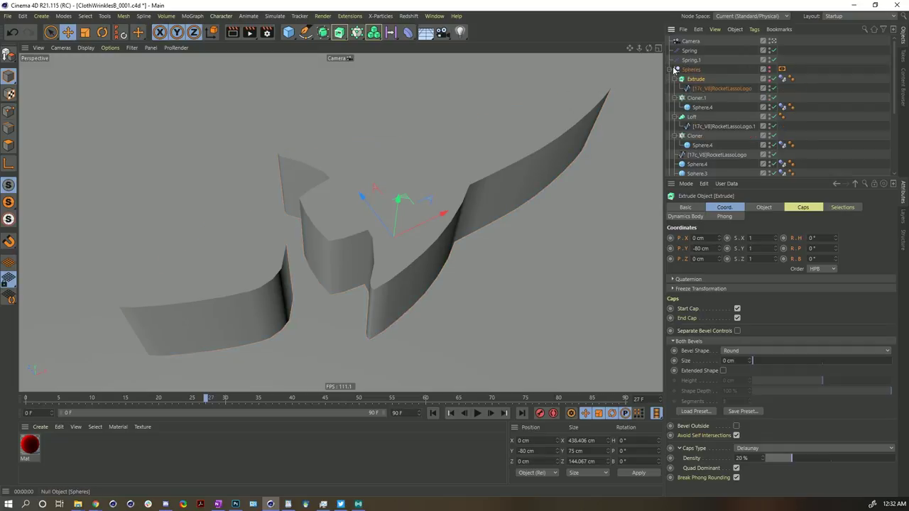
double_click(703, 69)
key("Return")
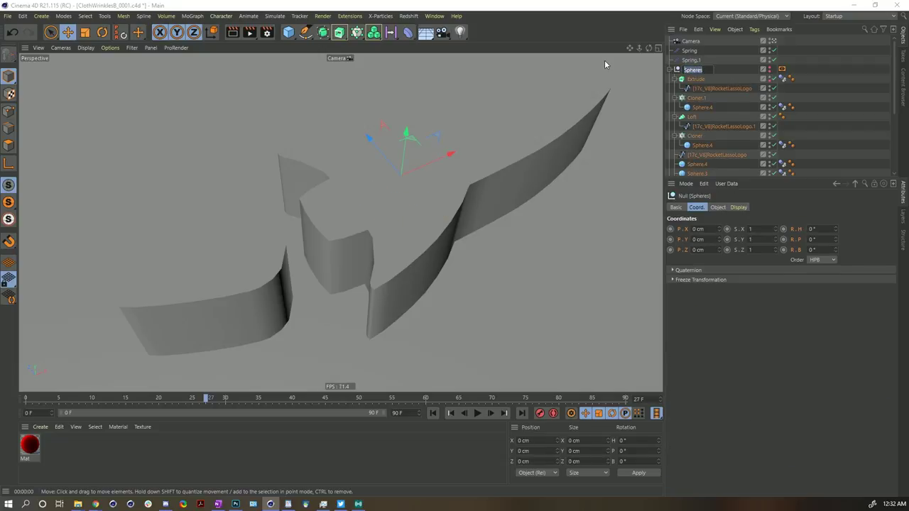
type("Collisions")
key("Return")
left_click(670, 69)
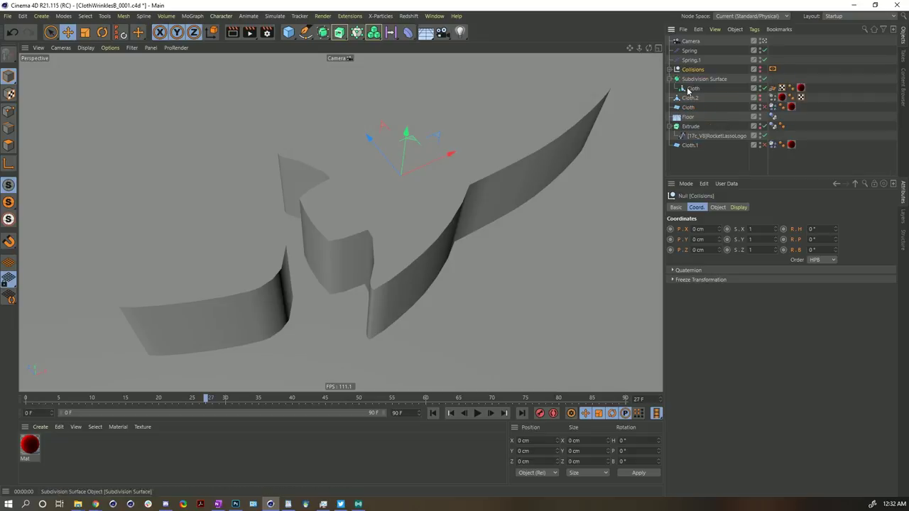
- Refine the visible Extrude's RocketLassoLogo spline by setting its subdivision angle to 15° and maximum length to 5 cm
left_click(692, 133)
left_click(703, 136)
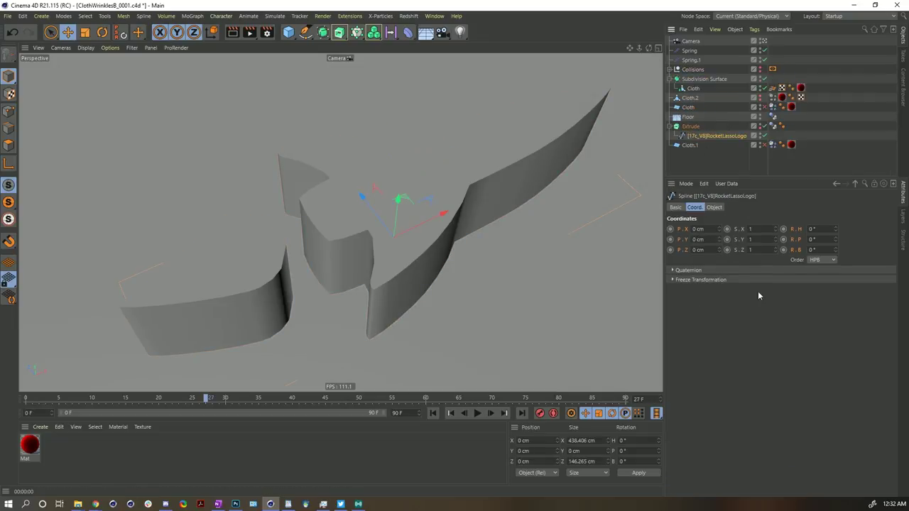
left_click(714, 206)
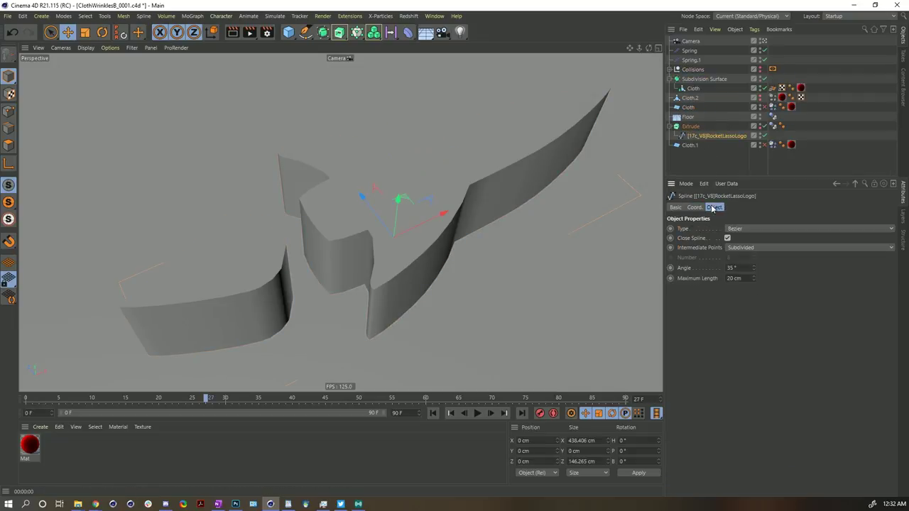
double_click(737, 278)
type("5")
key("Return")
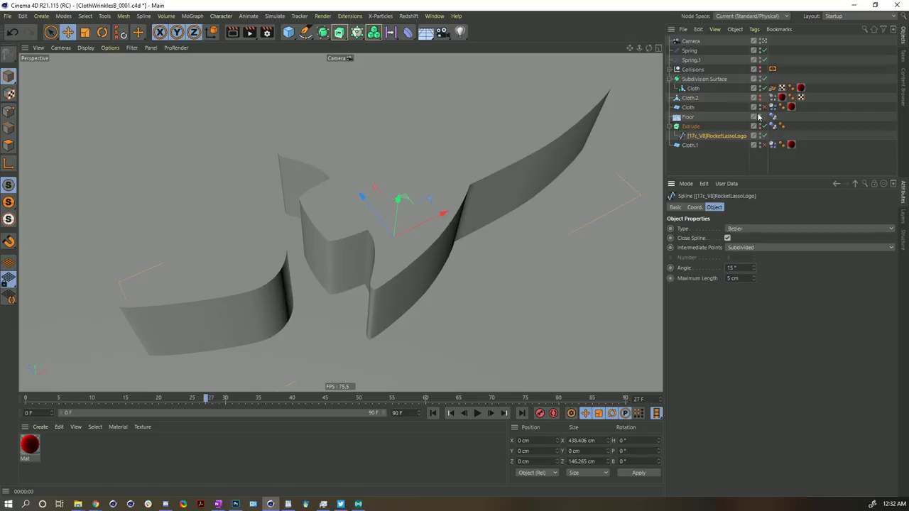
- Bevel the visible Extrude's caps, trying a size of 1 cm and settling on 2 cm
left_click(690, 126)
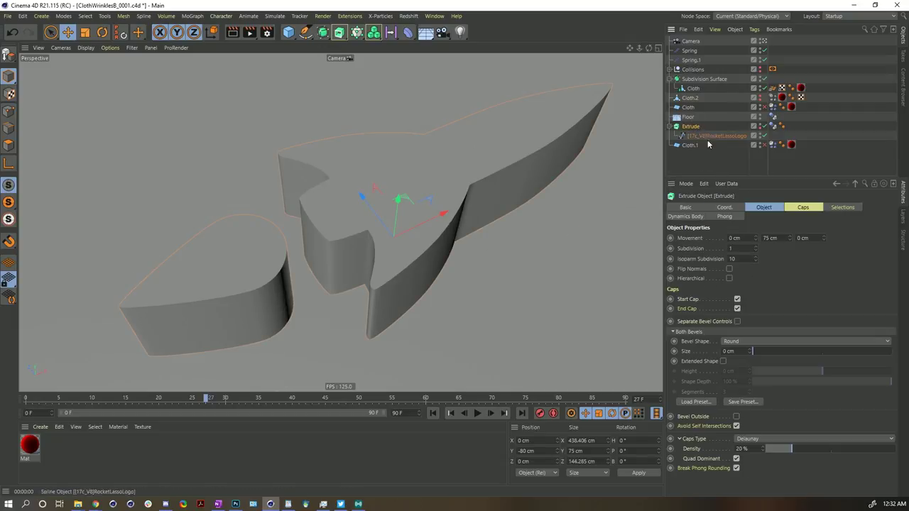
left_click(802, 208)
double_click(728, 289)
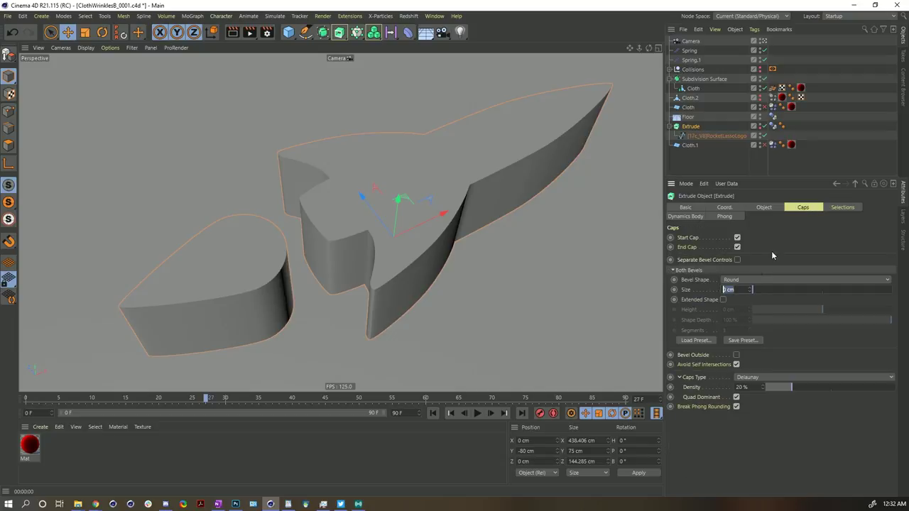
type("1")
key("Return")
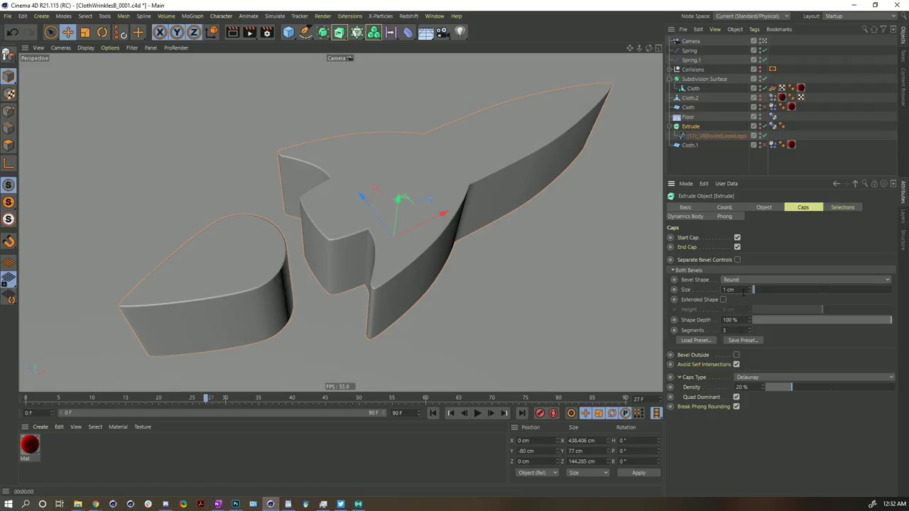
key("Return")
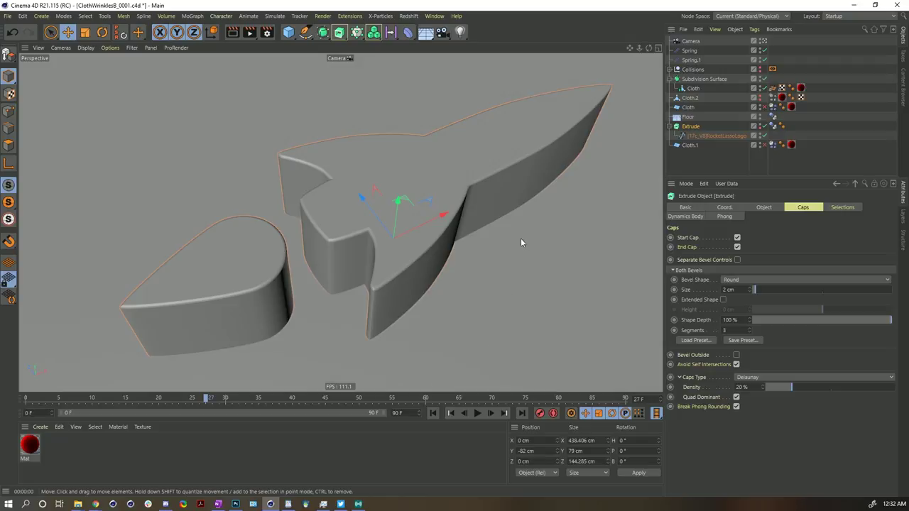
- Play the reveal of the beveled logo repeatedly from frame 0 and stop at frame 49
left_click(432, 413)
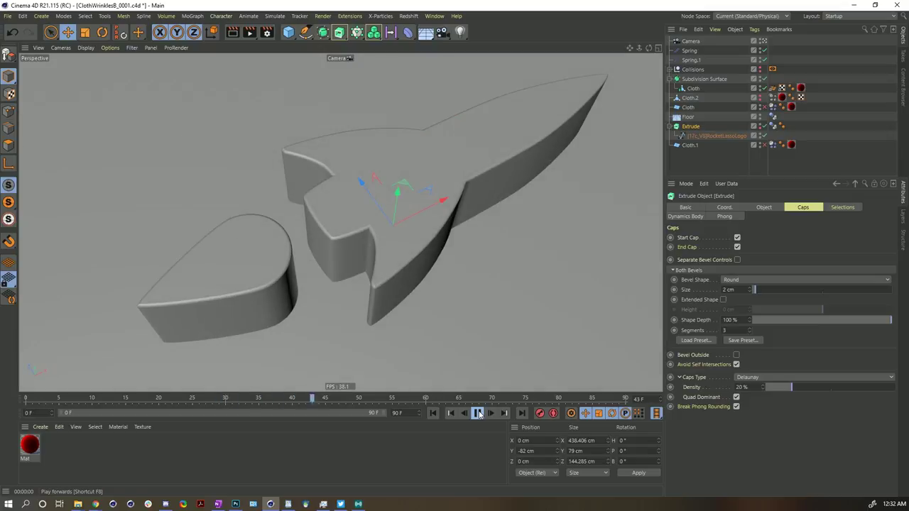
left_click(434, 414)
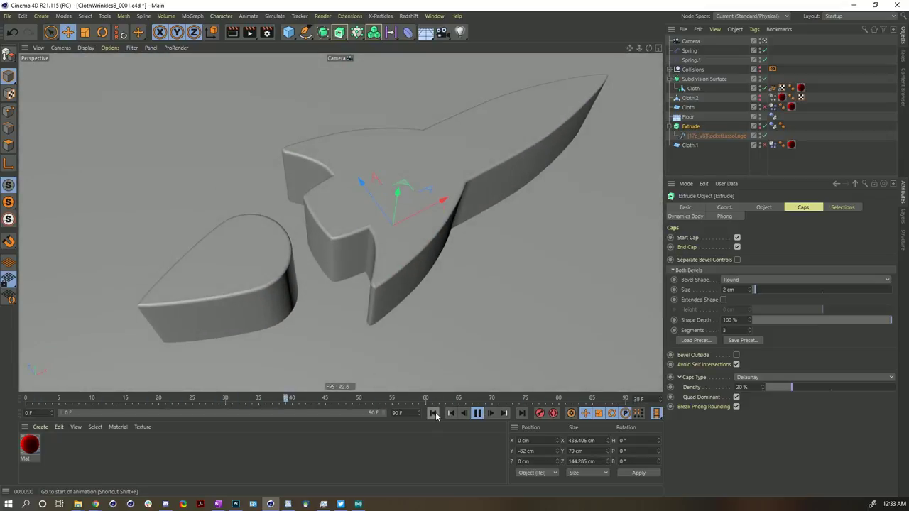
left_click(433, 413)
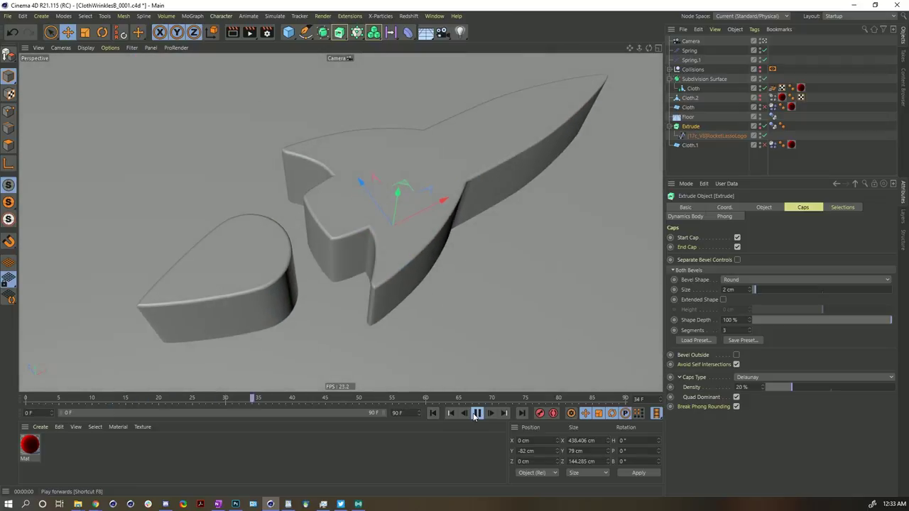
left_click(476, 413)
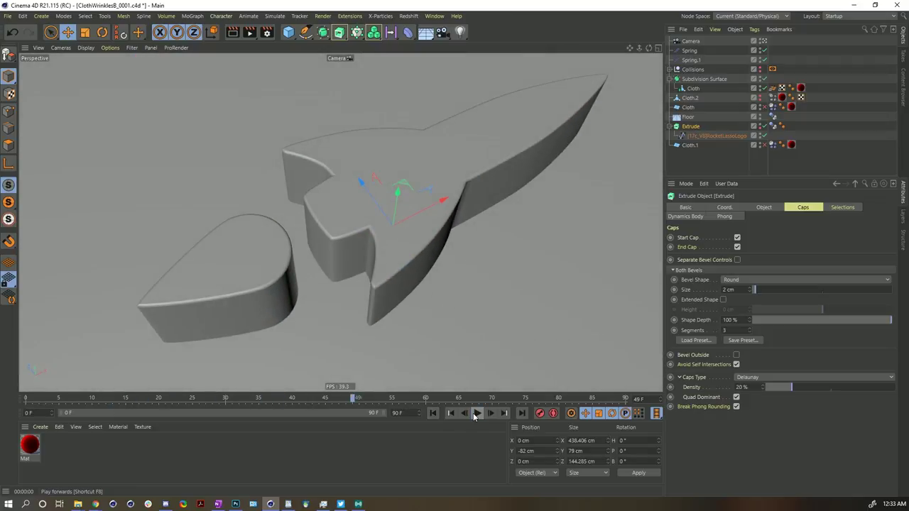